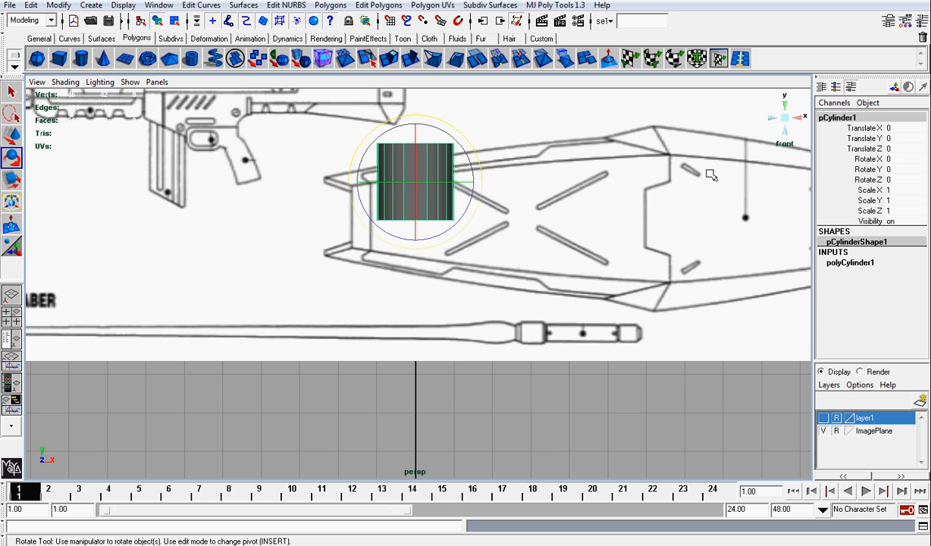
Rotate the polygon cylinder to 90 degrees about Z so that it lies horizontally.
drag(470, 155, 440, 127)
click(906, 179)
text(90)
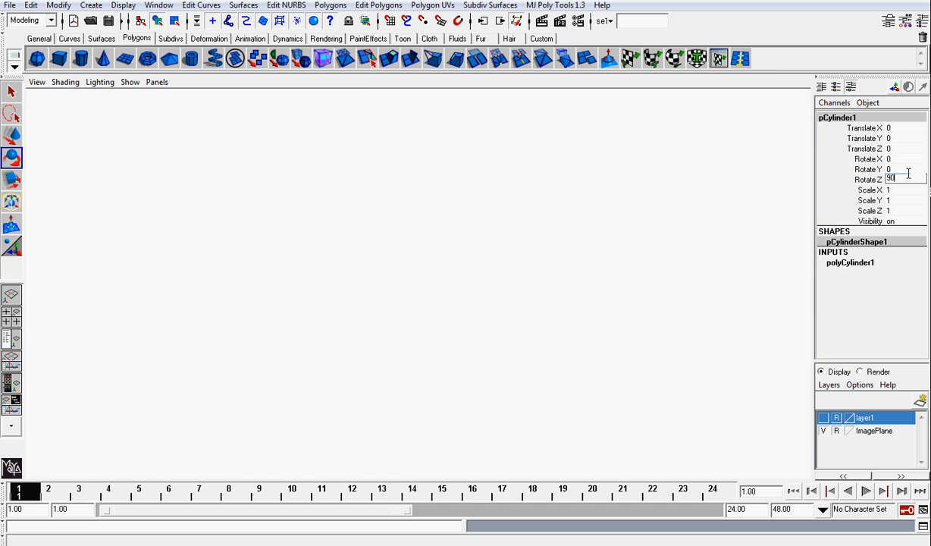
key(Return)
alt+middle_drag(607, 214, 577, 252)
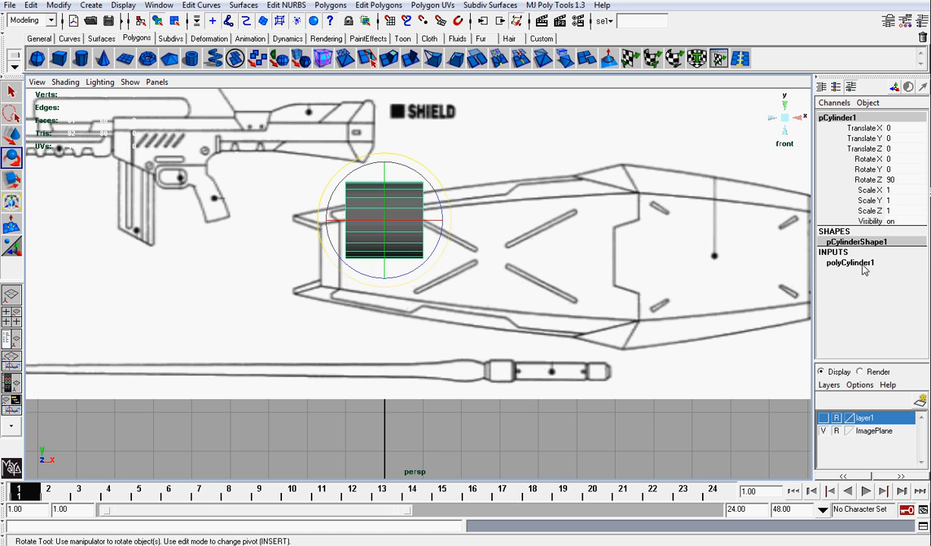
Set the cylinder's axis subdivisions to 10 and its cap subdivisions to 0.
click(849, 262)
click(853, 293)
middle_drag(702, 266, 633, 271)
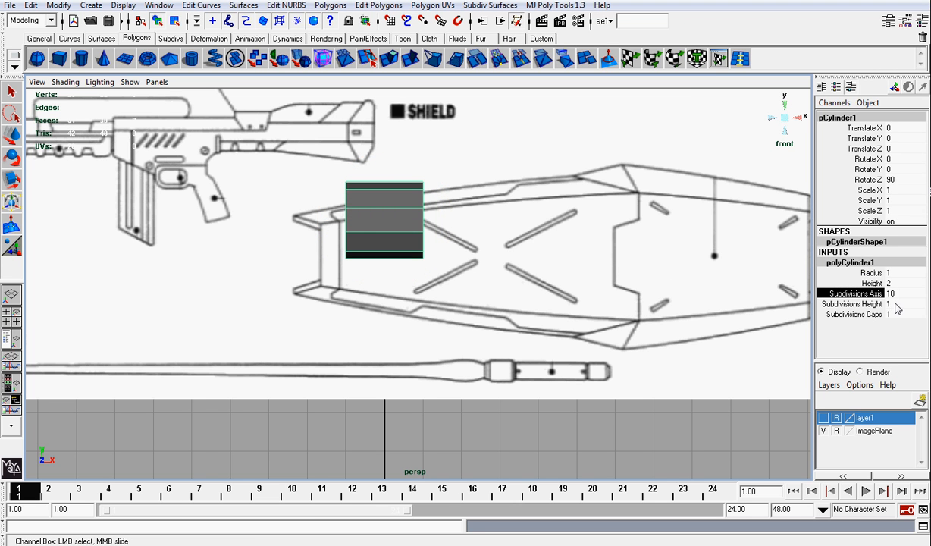
click(853, 314)
middle_drag(677, 307, 616, 307)
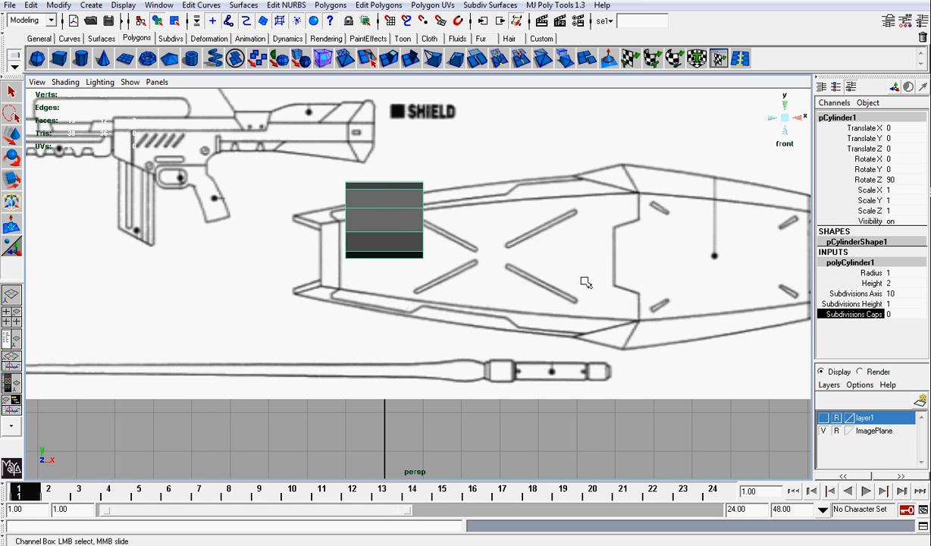
Move the cylinder onto the saber handle in the blueprint, at about X 4.57 and Y -3.898.
key(w)
drag(342, 221, 520, 229)
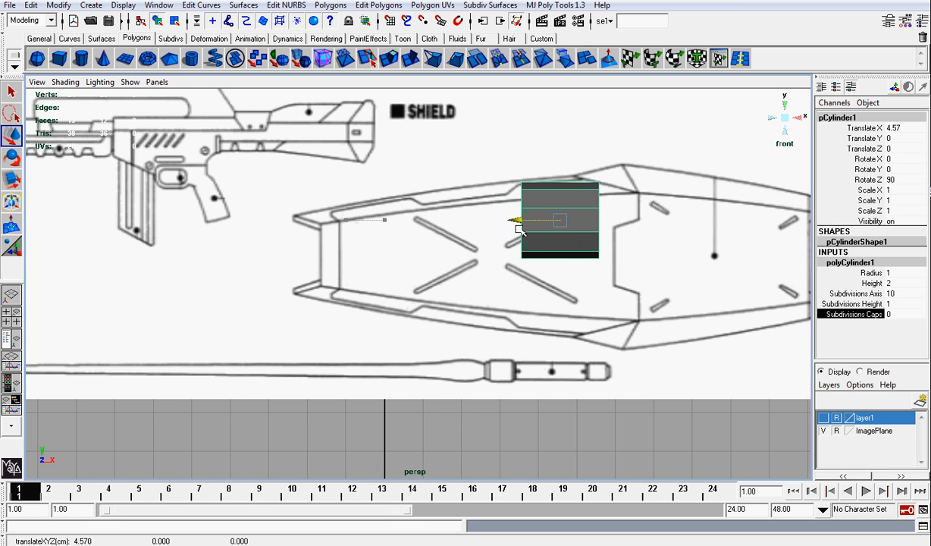
drag(561, 176, 591, 325)
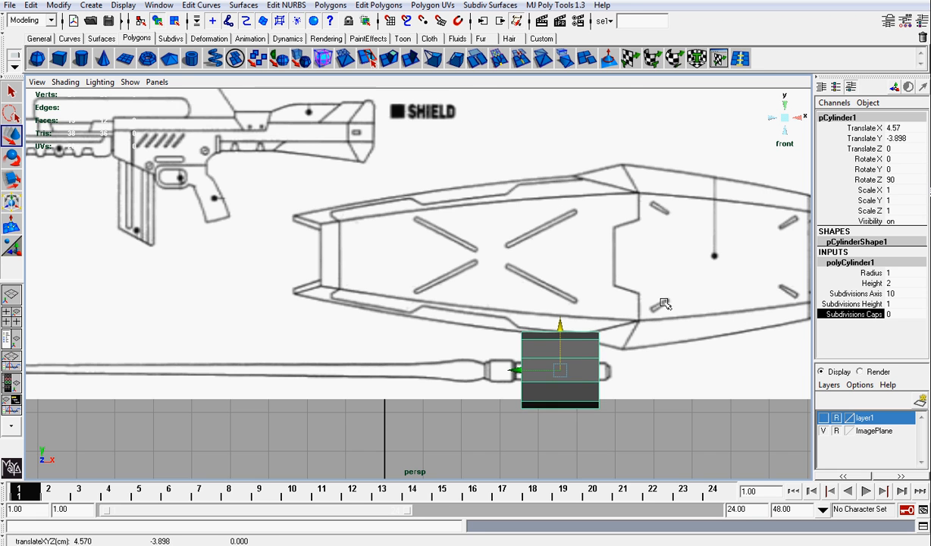
Turn on X-Ray shading so the blueprint handle shows through the cylinder.
scroll(667, 311, up, 2)
alt+middle_drag(670, 319, 538, 216)
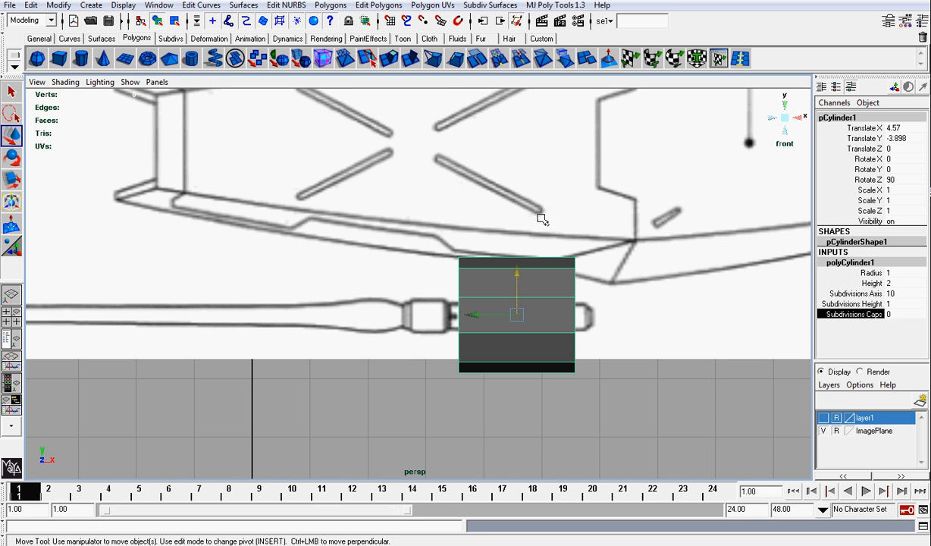
click(66, 82)
click(125, 229)
scroll(516, 296, up, 1)
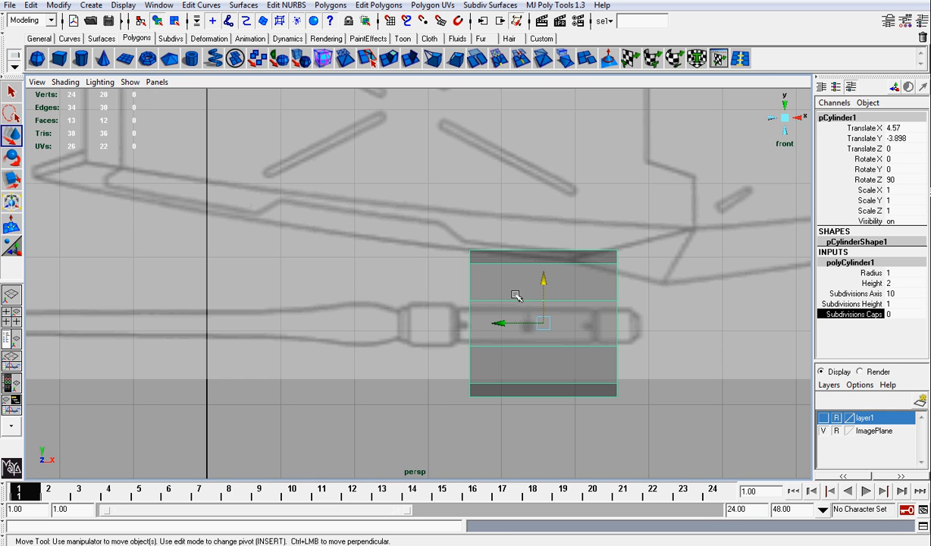
Scale the cylinder uniformly to about 0.258, stretch its Y scale to about 1.729, and shift it to about X 4.333 over the handle.
key(r)
drag(545, 325, 460, 288)
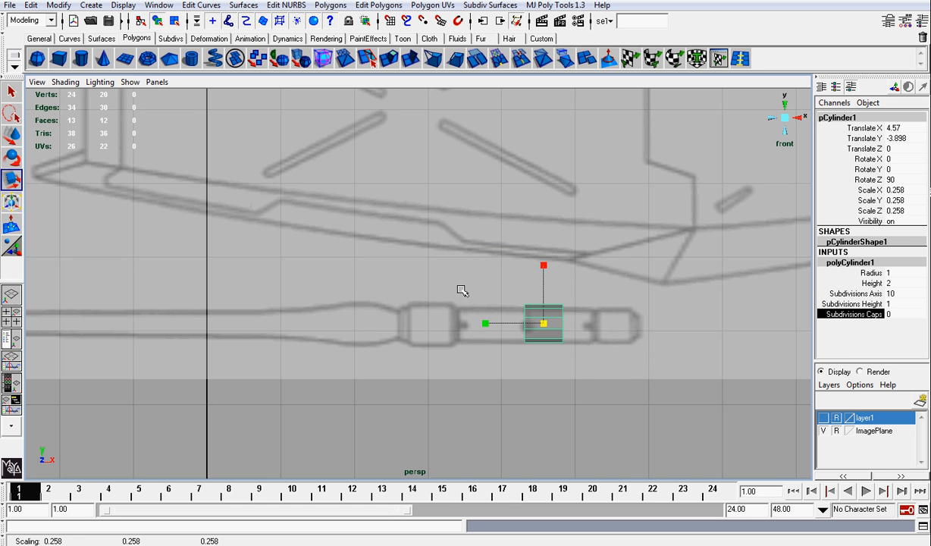
drag(485, 326, 156, 307)
key(w)
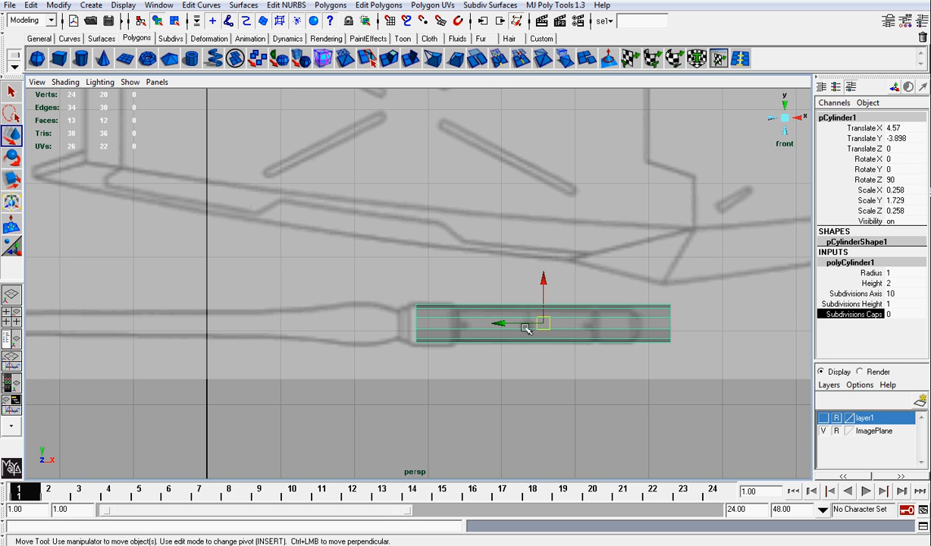
drag(526, 328, 487, 324)
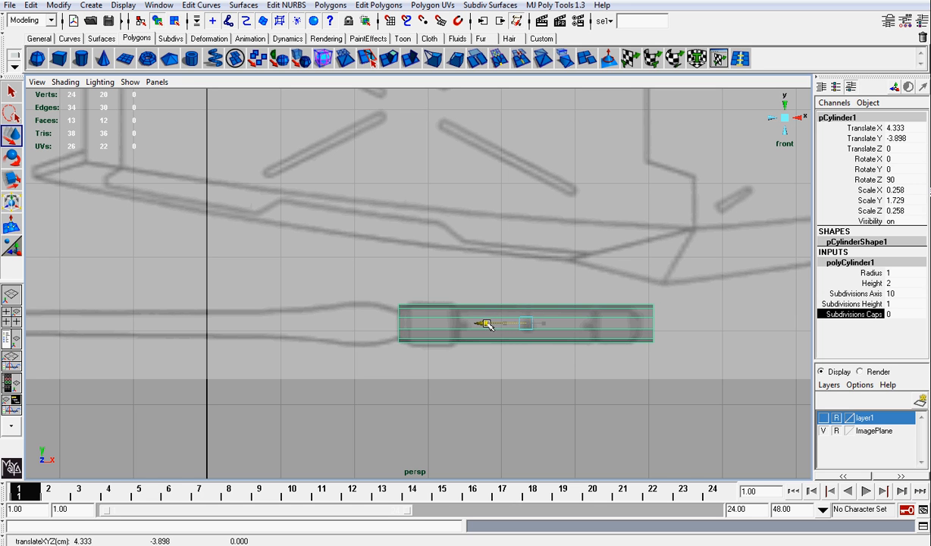
Move the cylinder's right-end vertices inward to about X 5.77 near the handle's tip, and reselect the whole cylinder.
right_drag(614, 324, 574, 317)
drag(616, 282, 674, 373)
drag(618, 323, 598, 328)
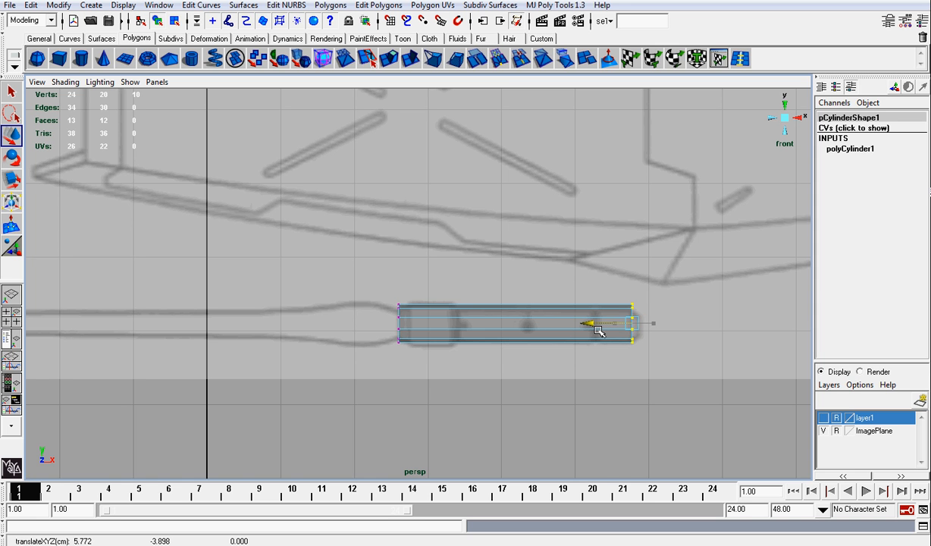
click(592, 284)
scroll(594, 287, up, 3)
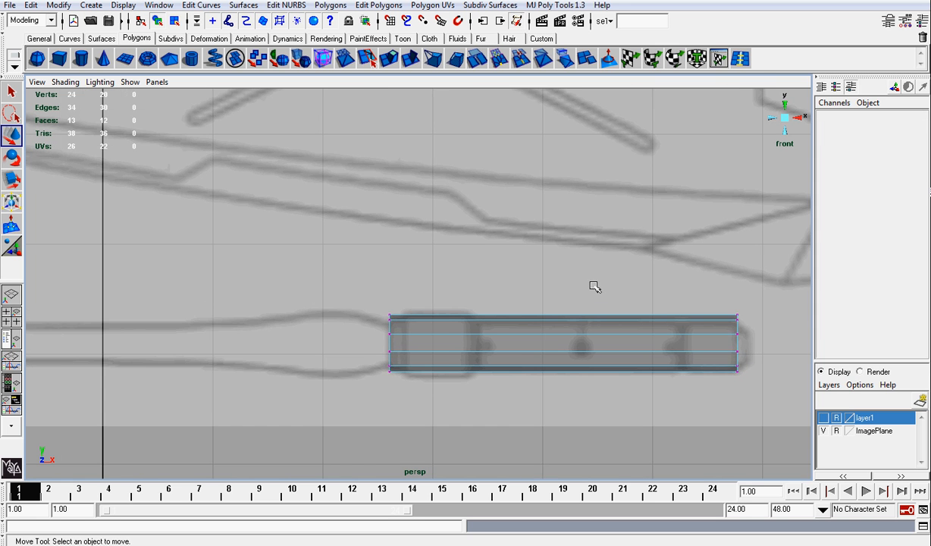
alt+middle_drag(655, 318, 567, 264)
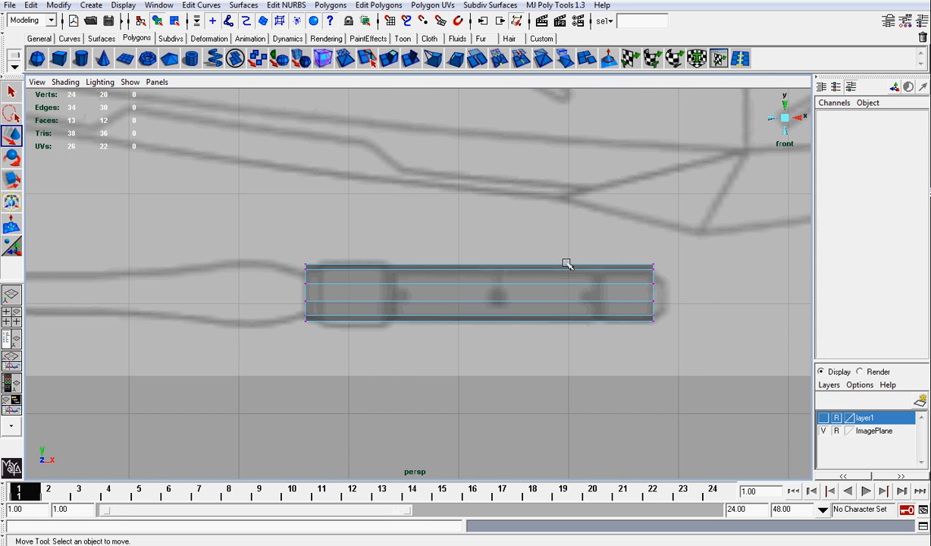
right_drag(616, 275, 667, 262)
click(620, 266)
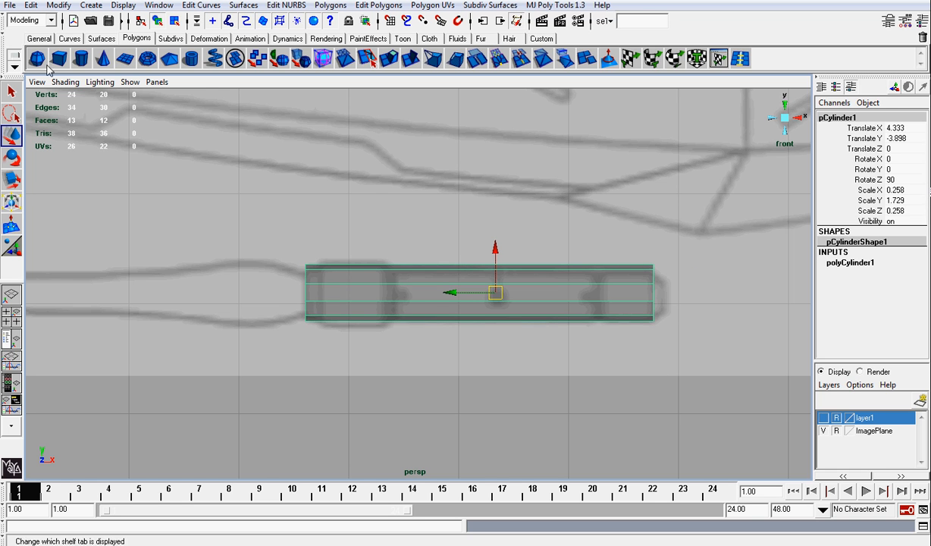
Turn on Wireframe on Shaded and insert an edge loop around the cylinder where the handle's right end piece begins.
click(66, 82)
click(106, 215)
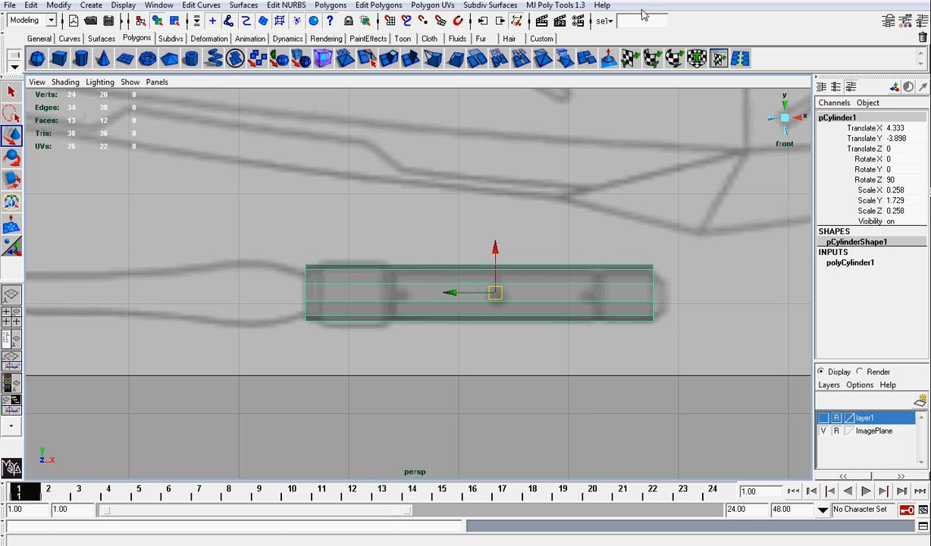
click(718, 58)
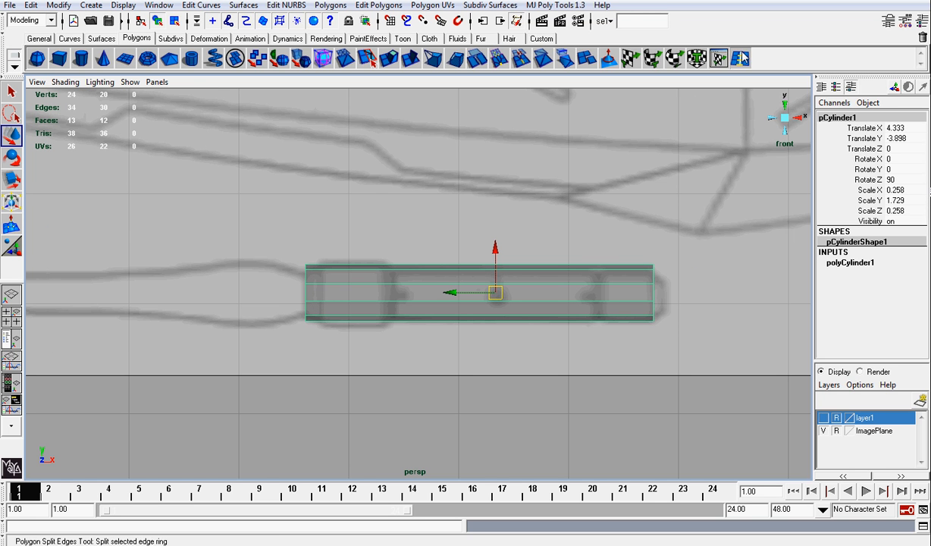
click(601, 276)
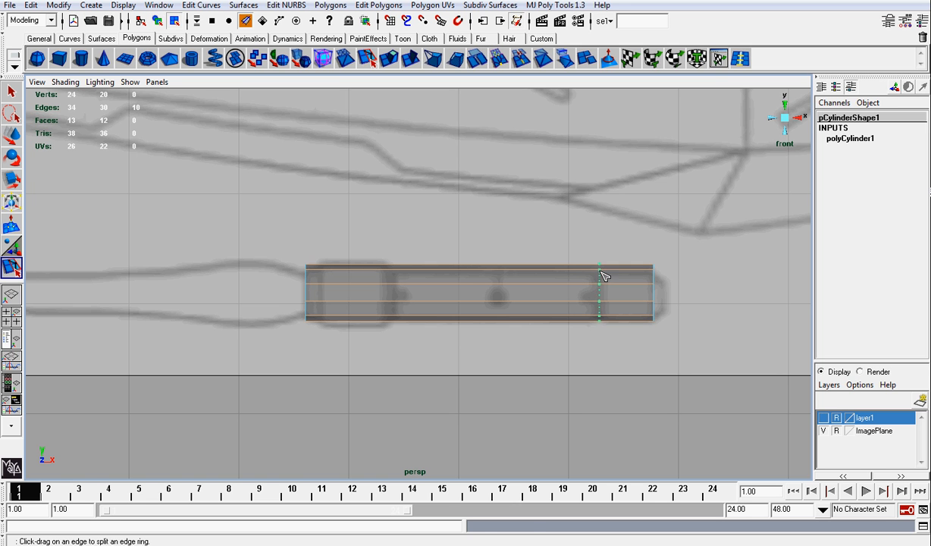
Try an extra edge loop close to the cylinder's left end and undo it.
click(326, 271)
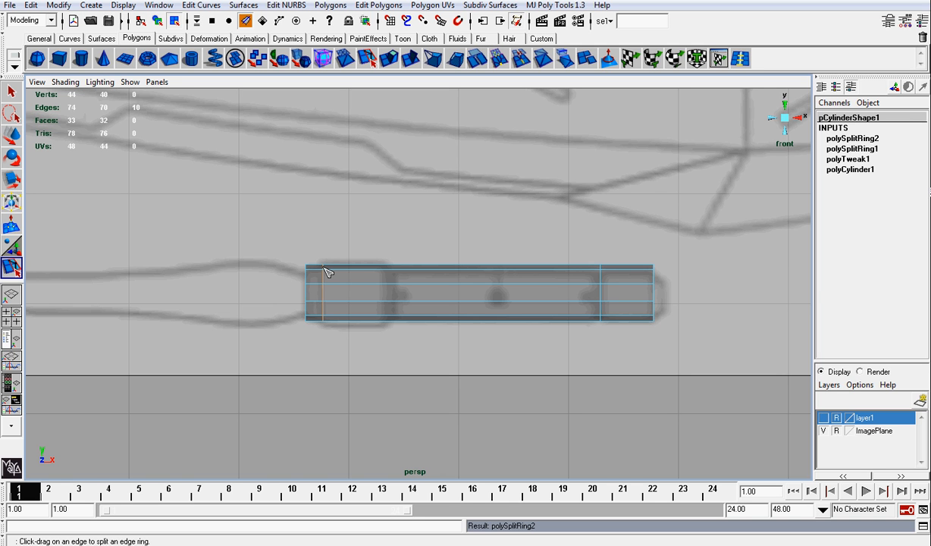
key(ctrl+z)
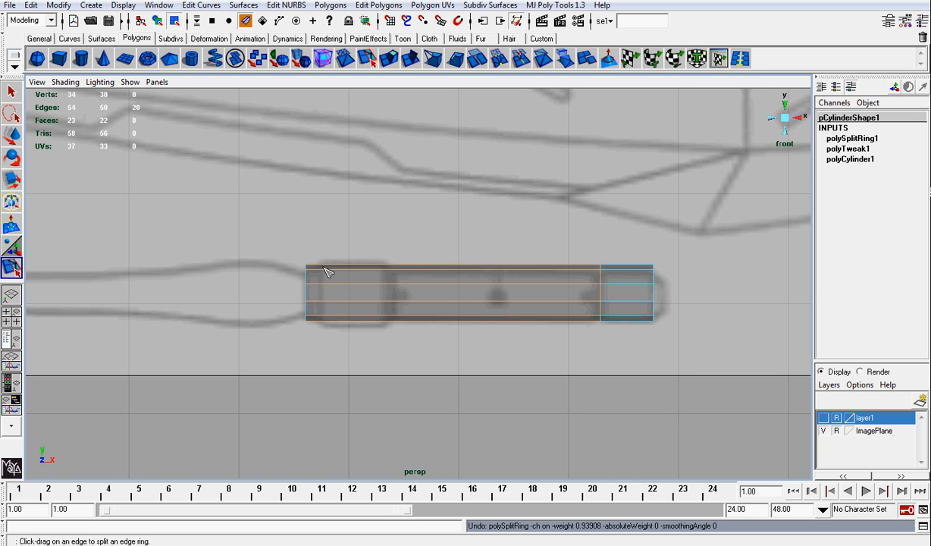
Move the cylinder's left-end vertices to the left edge of the blueprint collar, and insert an edge loop near the collar's right edge.
key(w)
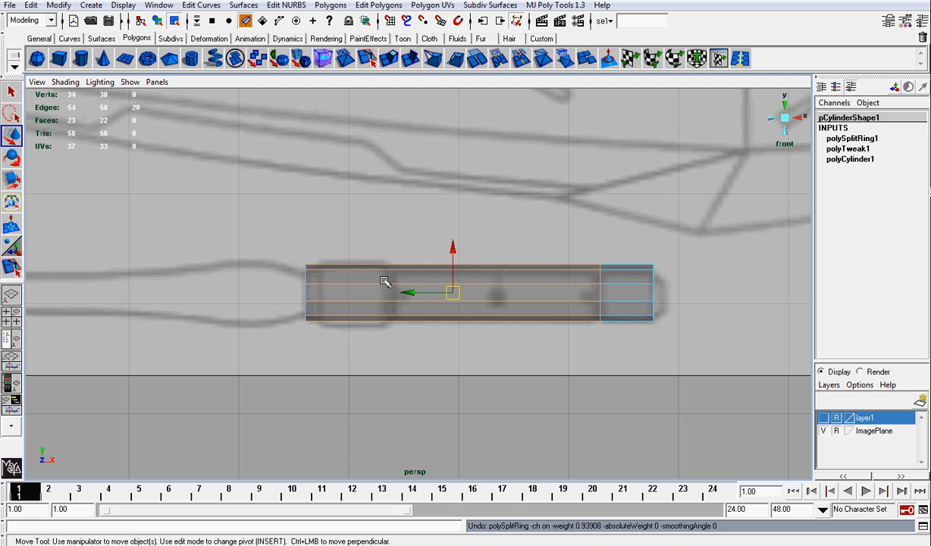
right_drag(385, 281, 332, 270)
drag(277, 249, 324, 312)
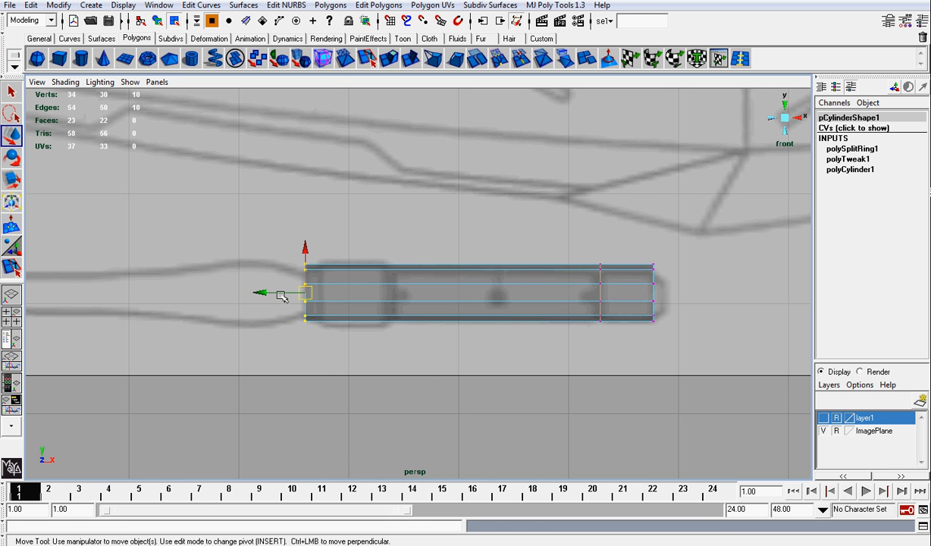
mouse_move(269, 292)
mouse_down()
mouse_move(294, 293)
mouse_move(274, 293)
mouse_up()
click(740, 59)
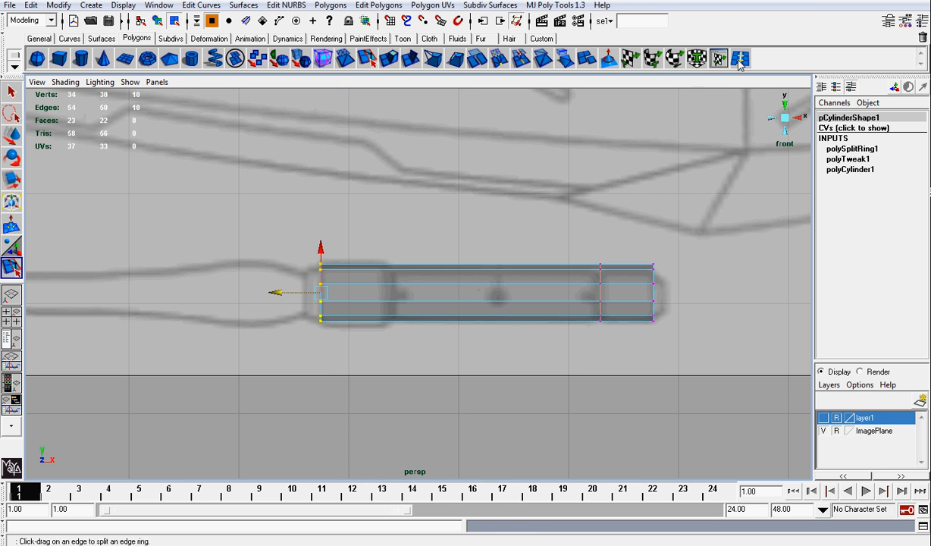
drag(393, 271, 384, 271)
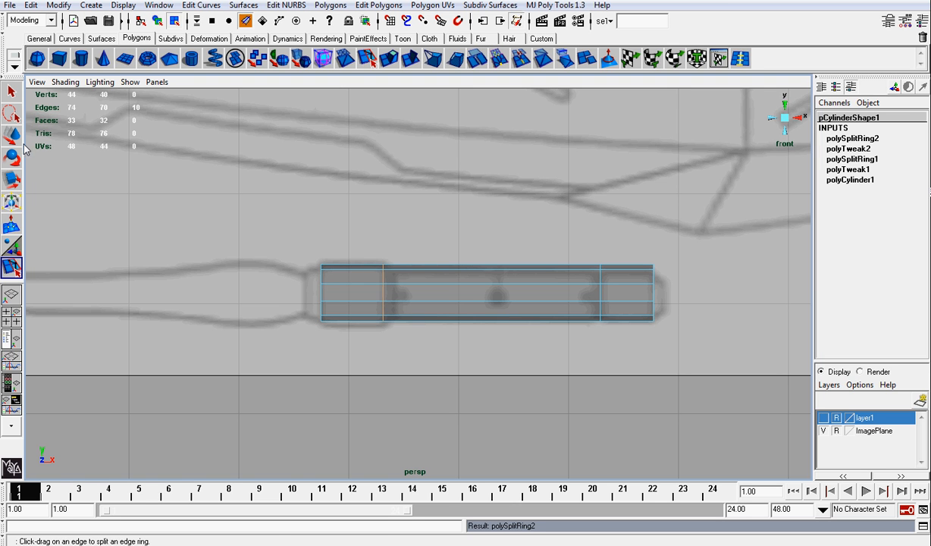
Extrude the face rings at both ends of the handle outward by about 0.07 to form raised collars, and clear the selection.
click(11, 135)
right_drag(330, 273, 331, 301)
drag(328, 222, 426, 370)
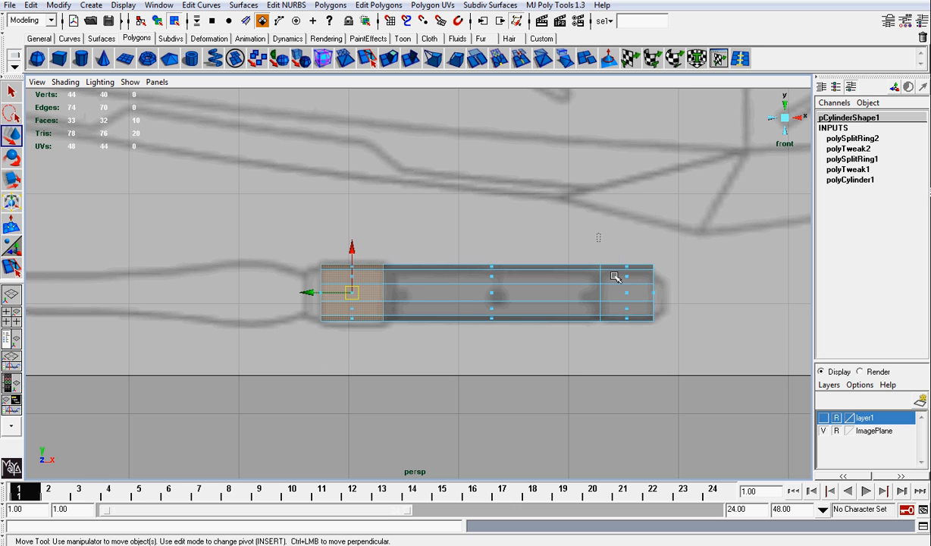
shift+drag(599, 227, 631, 347)
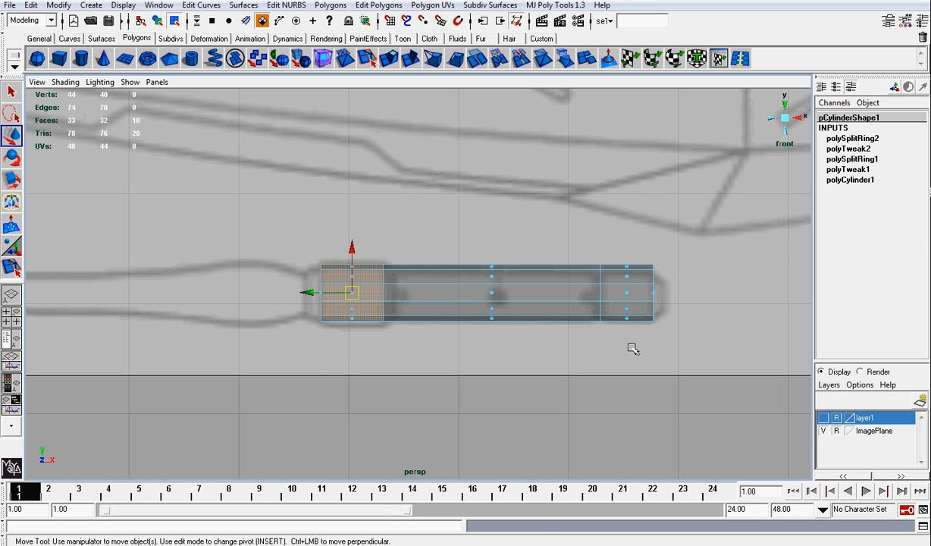
click(395, 63)
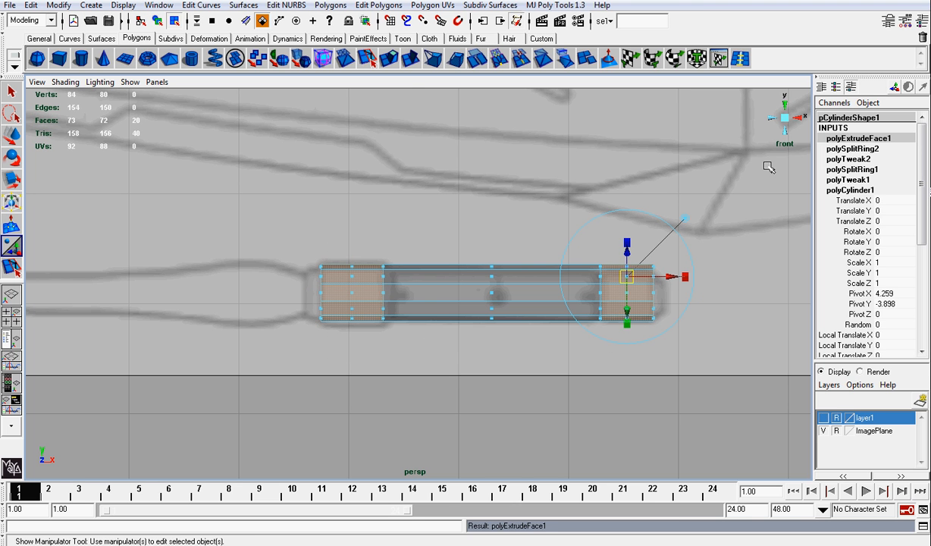
drag(627, 259, 628, 254)
alt+drag(750, 119, 677, 255)
click(771, 118)
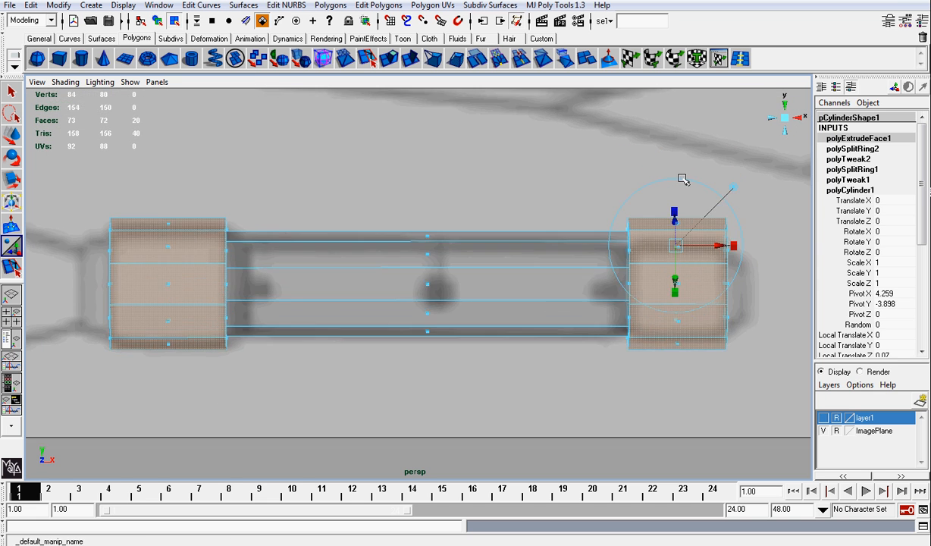
click(454, 224)
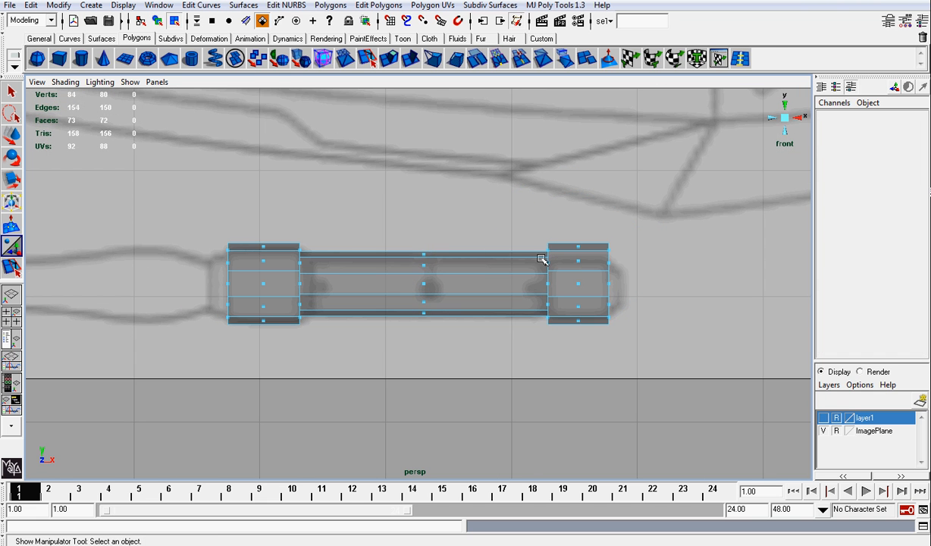
Try extruding the cap faces at both ends of the handle outward toward the blueprint's outer edges.
click(786, 119)
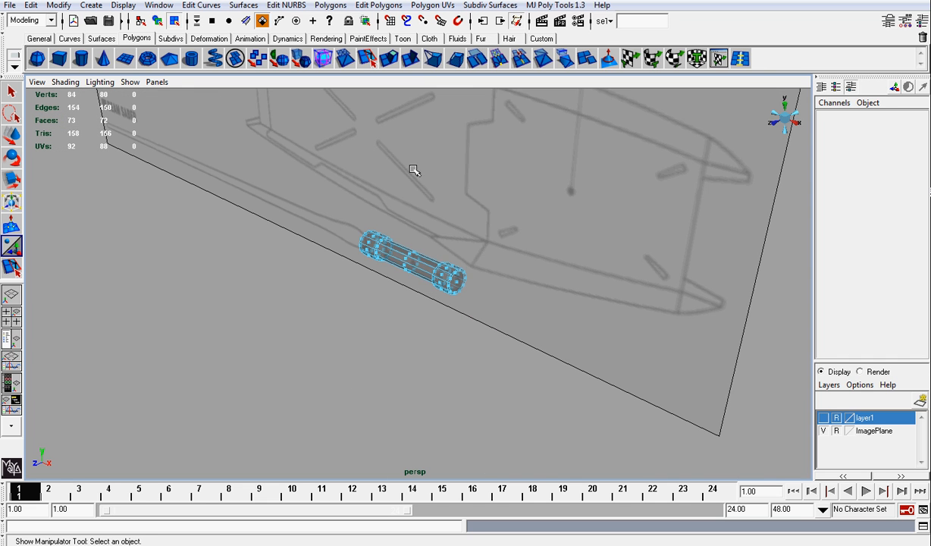
alt+right_drag(407, 166, 523, 281)
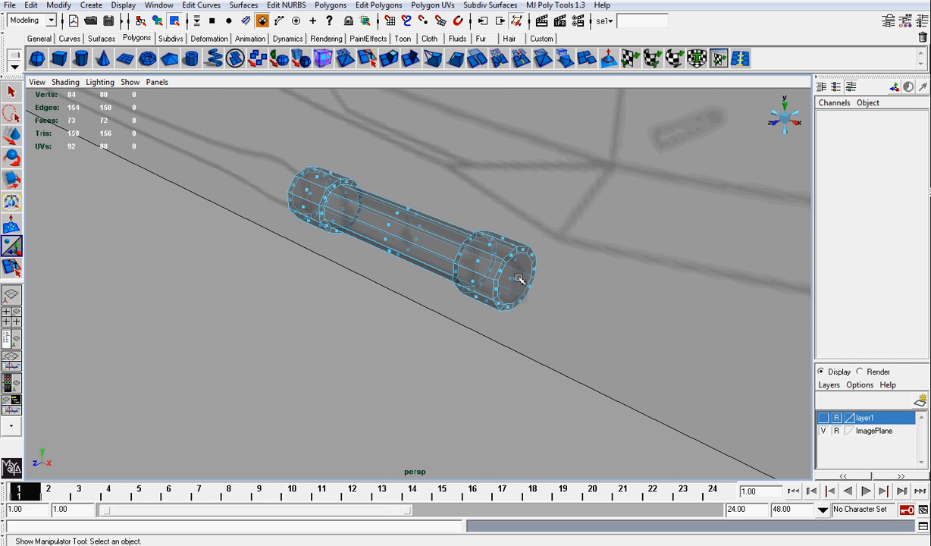
click(517, 281)
alt+drag(166, 213, 332, 205)
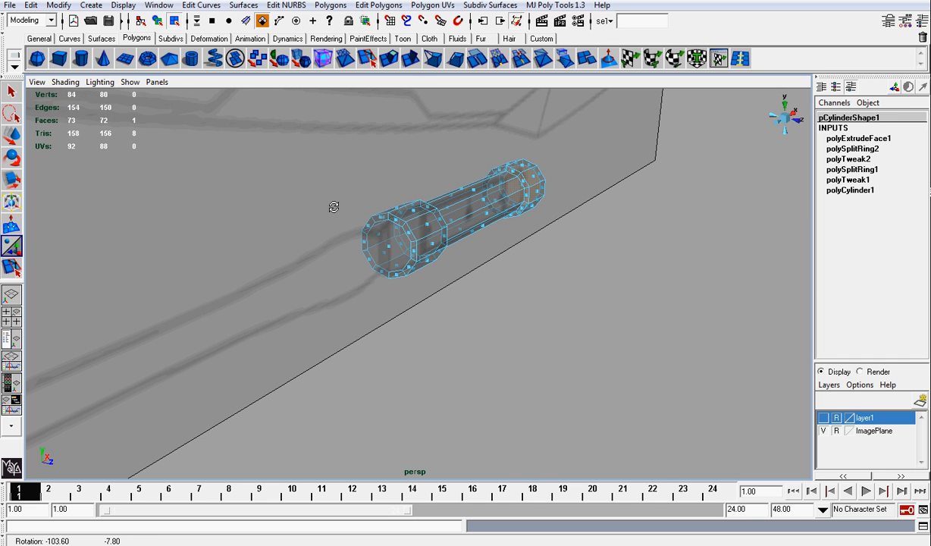
shift+click(391, 247)
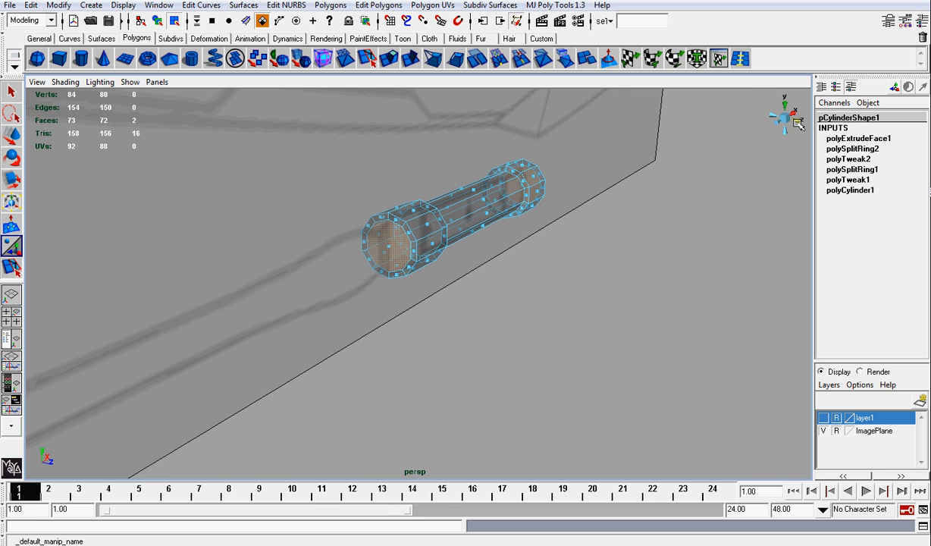
click(771, 119)
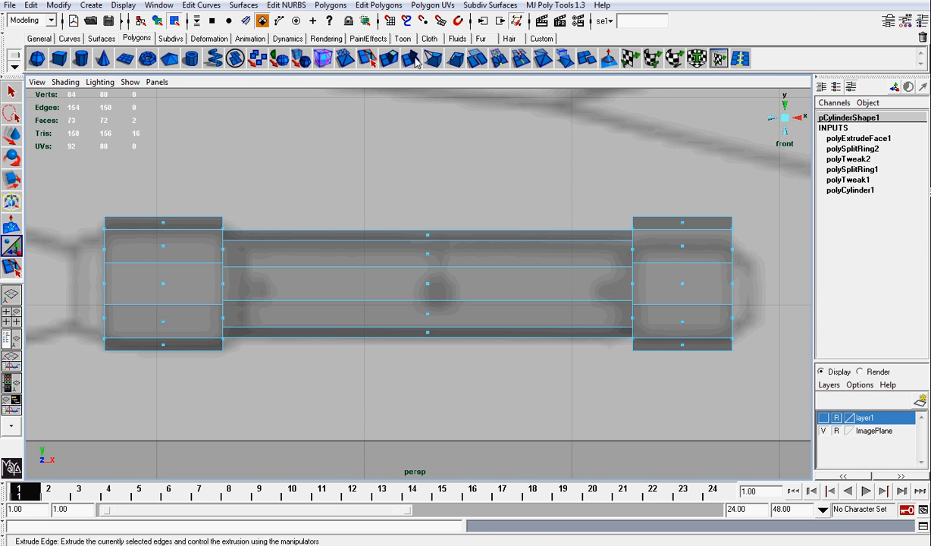
click(388, 59)
scroll(712, 304, down, 4)
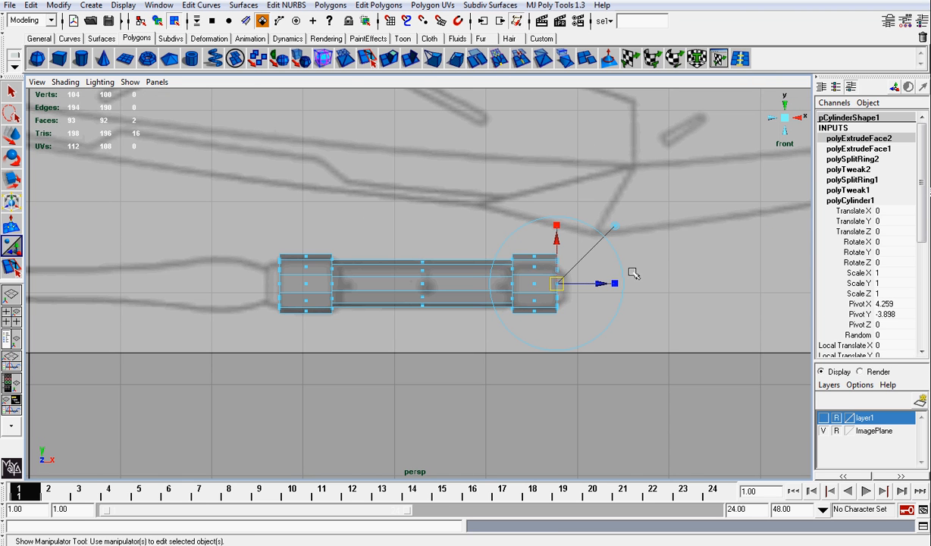
drag(602, 284, 613, 285)
scroll(613, 284, up, 1)
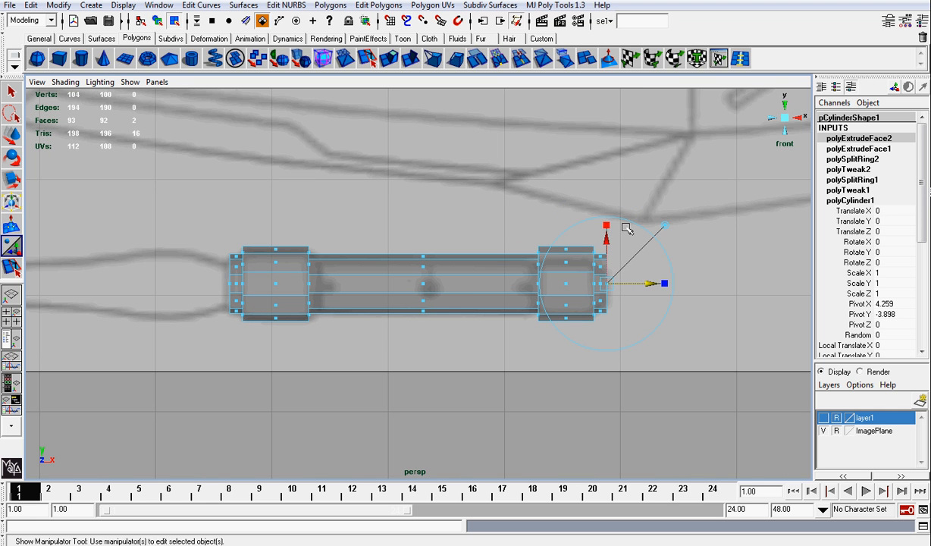
Try tapering the extruded ends by scaling the cap faces, then scaling and shifting only the right-end vertices.
key(r)
drag(422, 285, 465, 286)
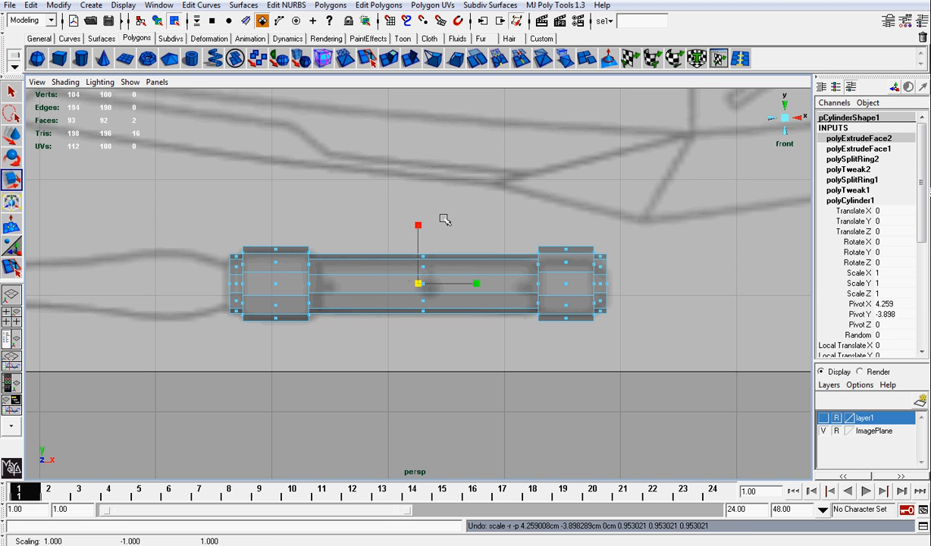
click(638, 270)
scroll(639, 272, up, 1)
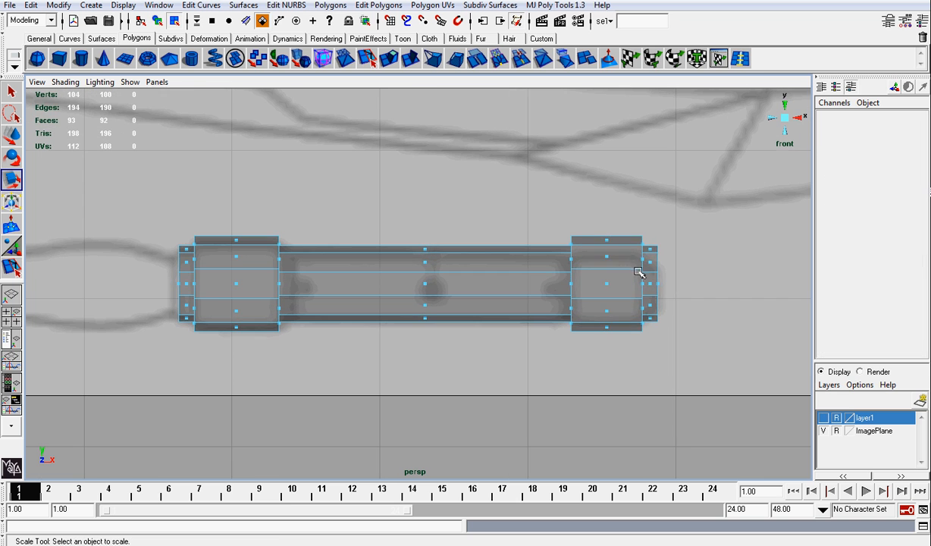
right_drag(648, 264, 644, 264)
drag(649, 231, 717, 372)
drag(656, 284, 629, 285)
key(w)
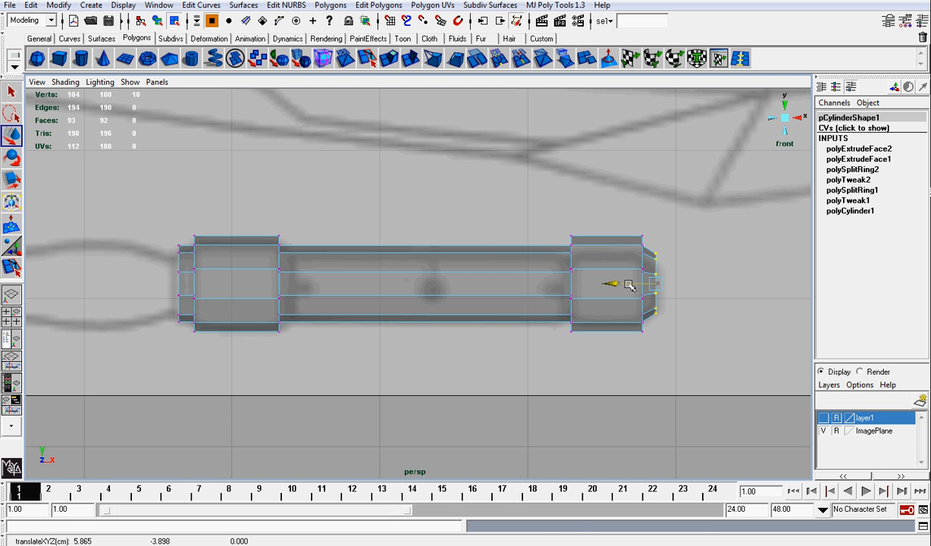
drag(630, 285, 630, 285)
Undo the right-end taper, the extrusion of both caps and the cap face selection.
click(686, 301)
key(F8)
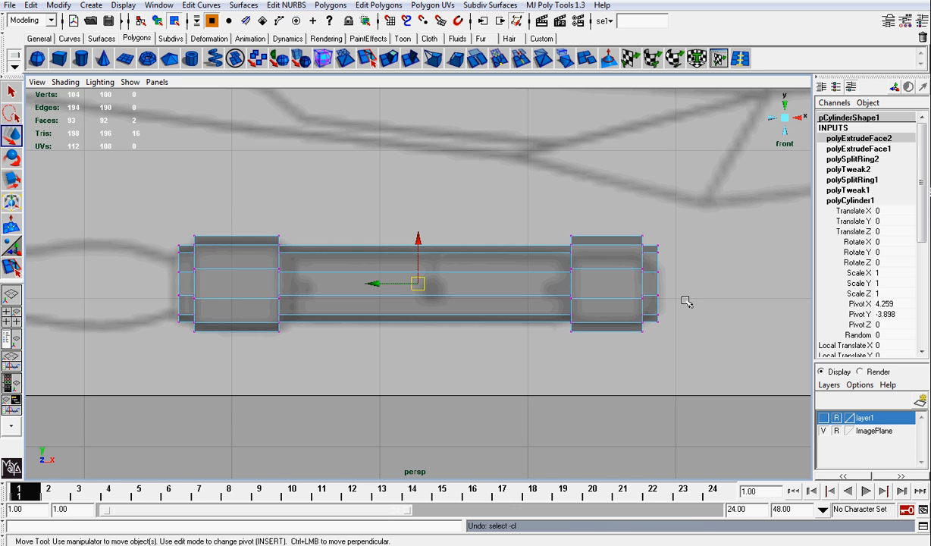
key(ctrl+z)
key(ctrl+z)
key(ctrl+z)
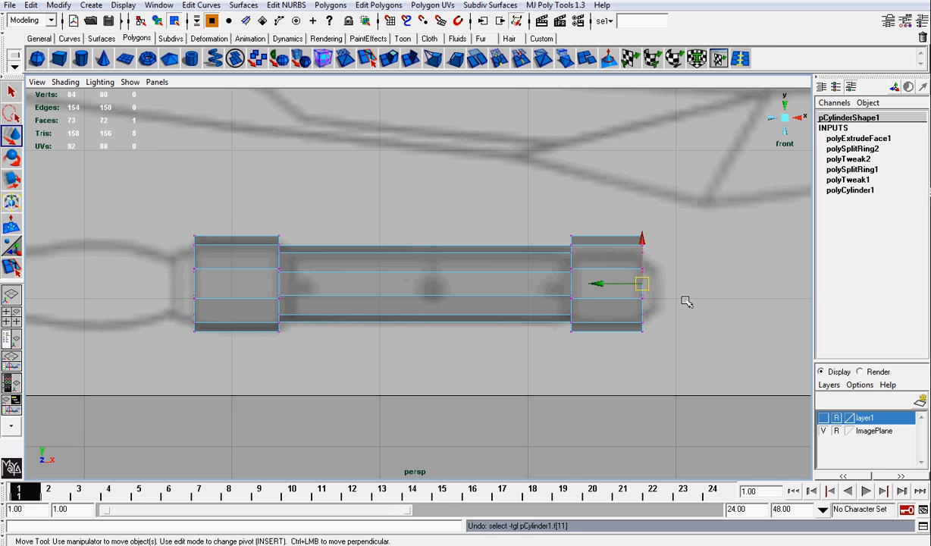
click(789, 122)
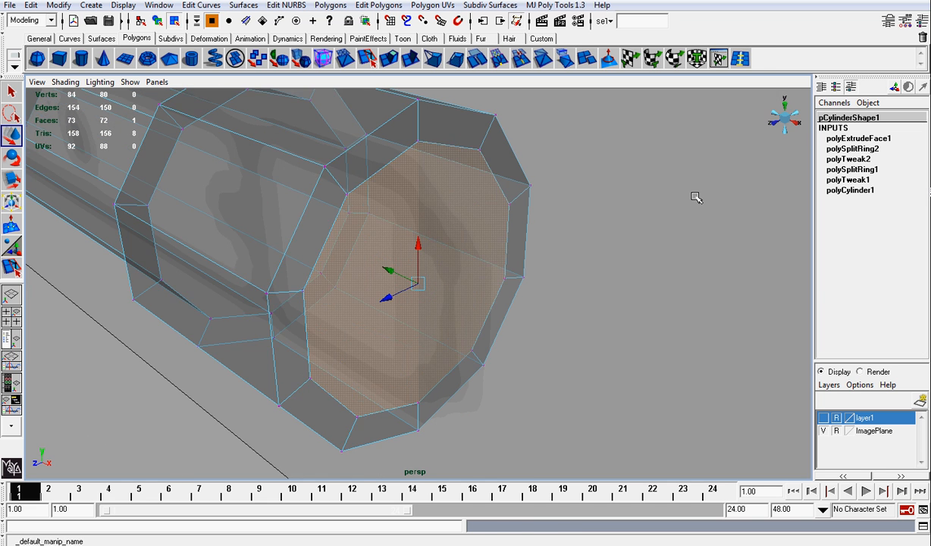
key(ctrl+z)
Select the cap faces at both ends of the handle.
right_drag(445, 288, 430, 319)
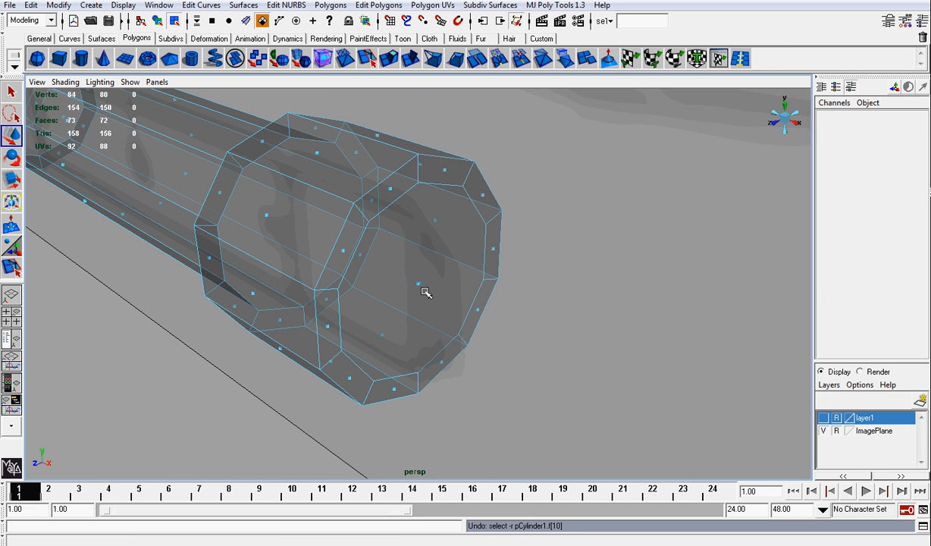
click(421, 283)
alt+right_drag(421, 285, 197, 222)
alt+drag(197, 222, 362, 197)
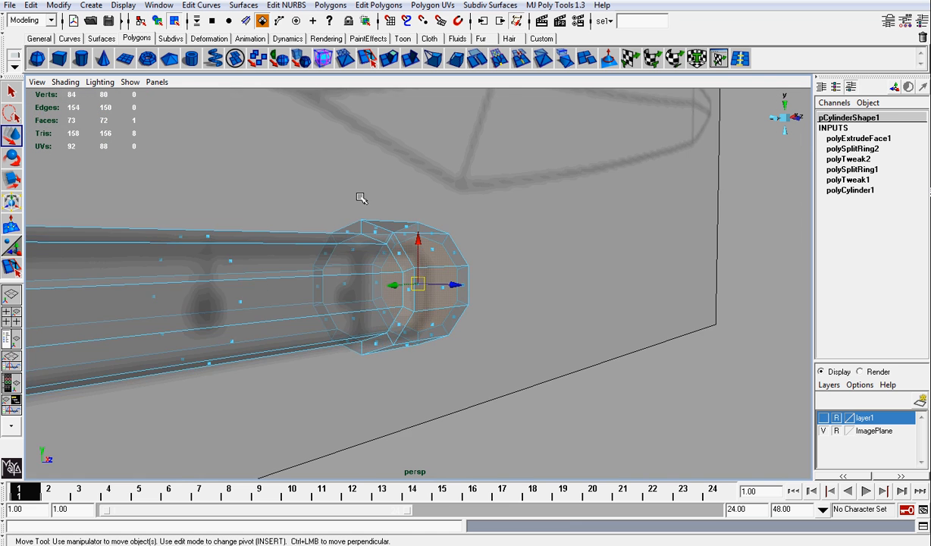
alt+right_drag(361, 197, 243, 288)
shift+click(217, 301)
key(ctrl+z)
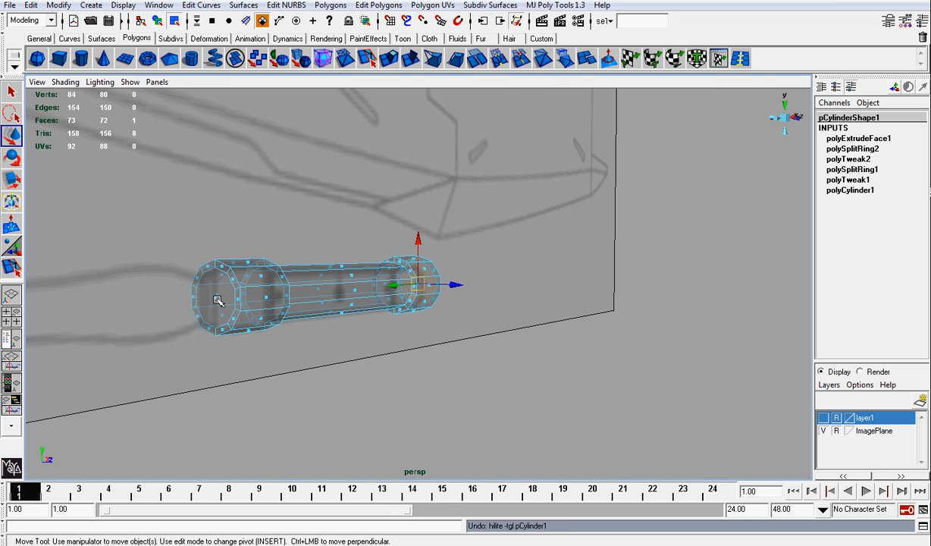
shift+click(215, 298)
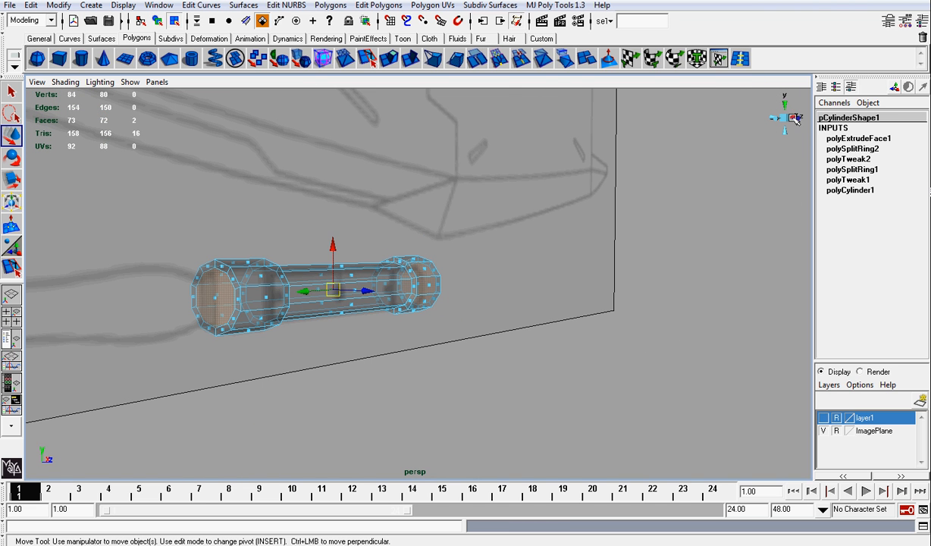
click(795, 118)
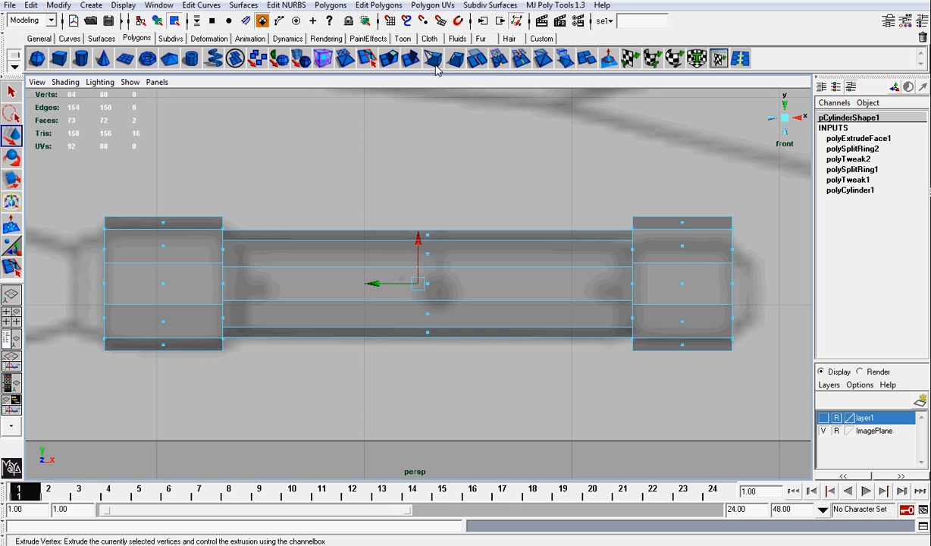
Try extruding and uniformly scaling both cap faces together, and undo back to only the right cap face being selected.
click(380, 61)
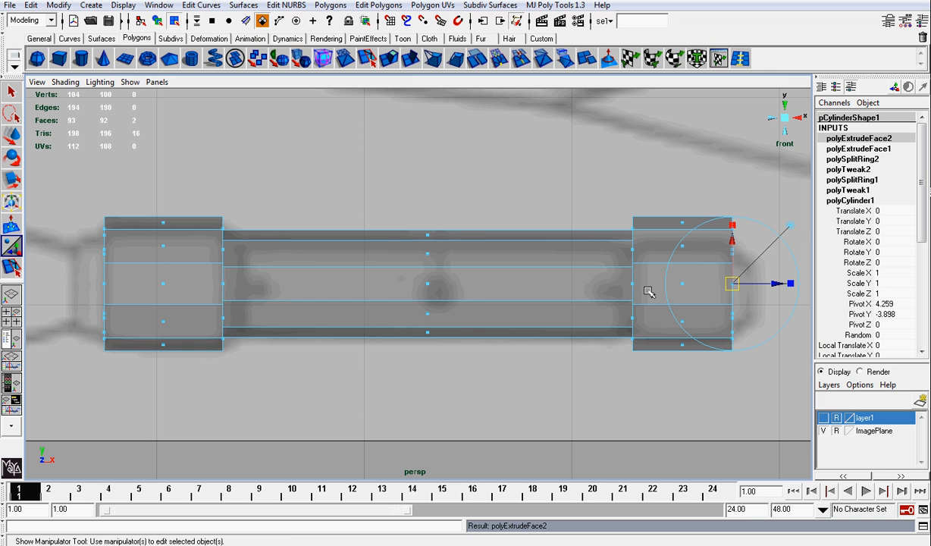
click(792, 225)
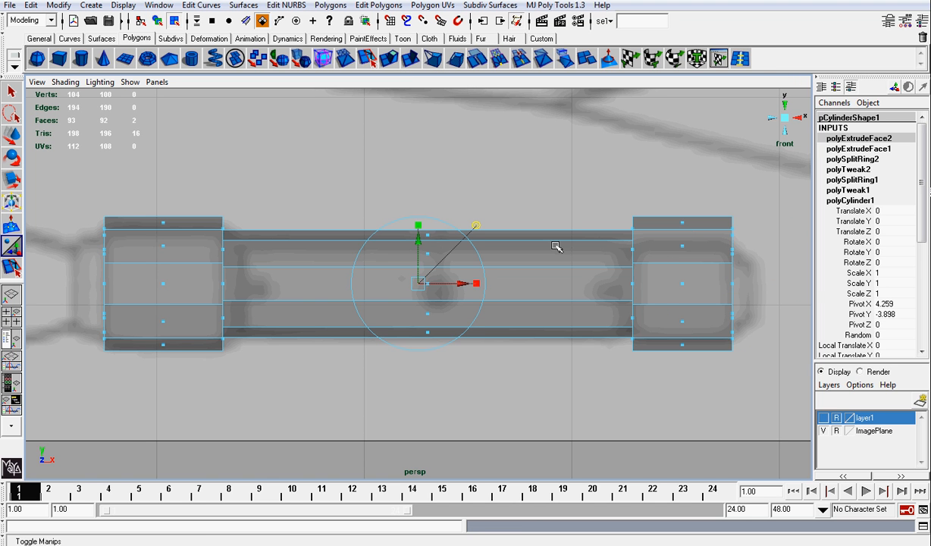
click(420, 225)
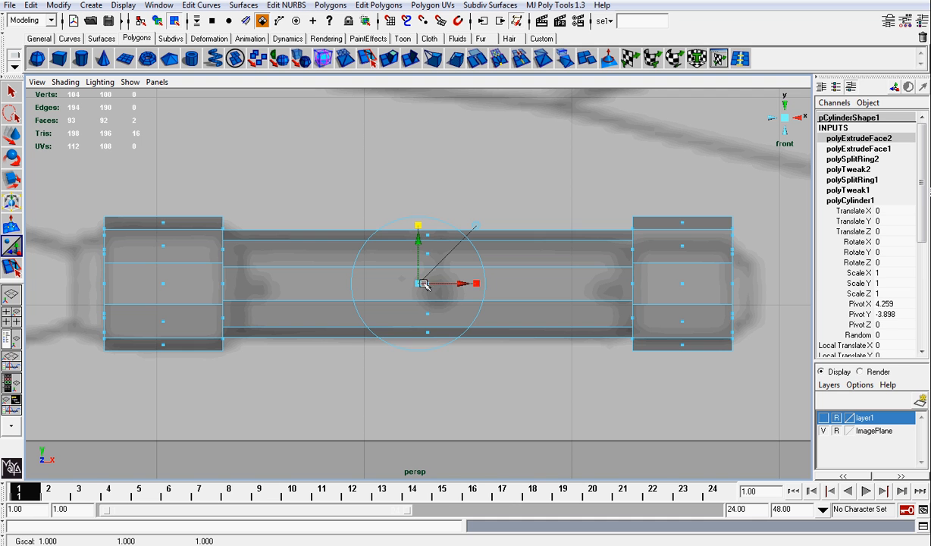
drag(421, 285, 423, 283)
key(ctrl+z)
key(ctrl+z)
alt+drag(422, 284, 544, 255)
key(ctrl+z)
Extrude the cap face at the handle's right end in place.
click(773, 128)
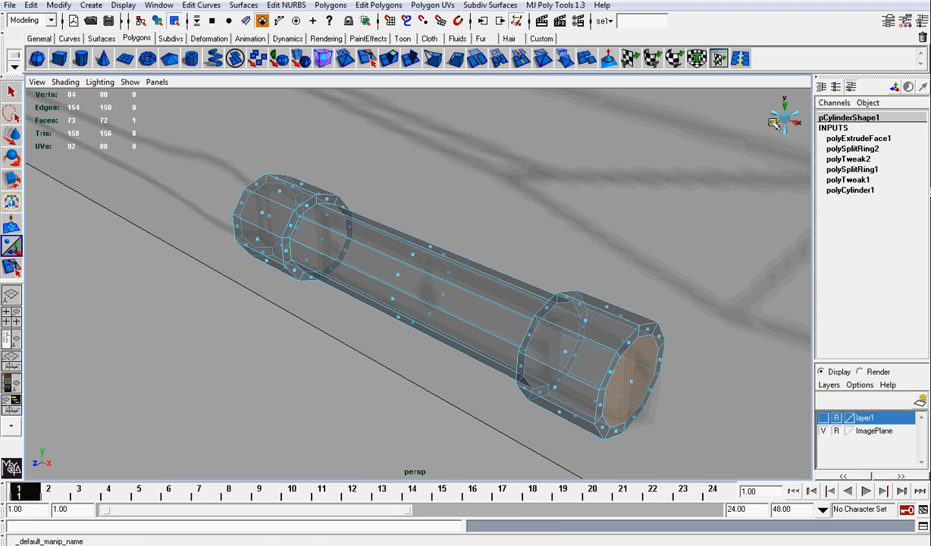
click(389, 61)
scroll(493, 261, down, 5)
scroll(485, 269, up, 5)
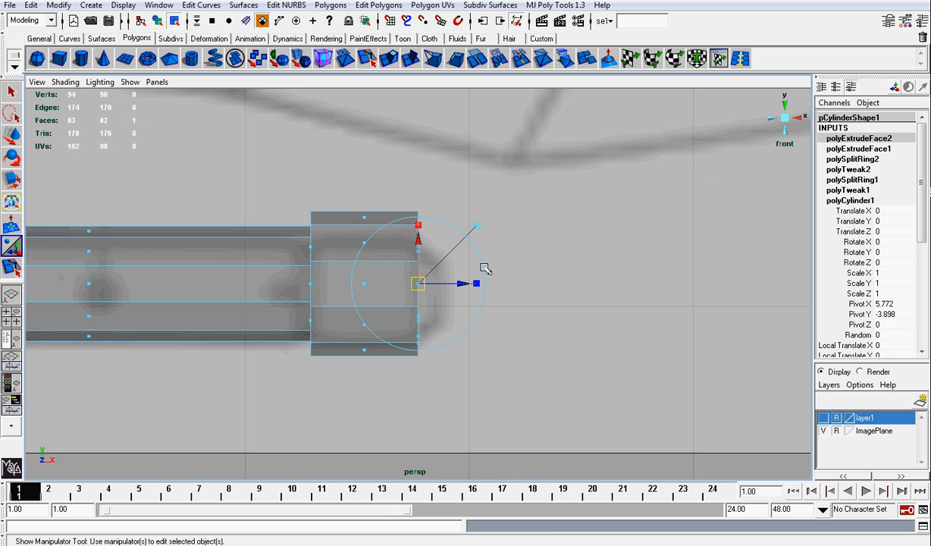
Try scaling the extruded right cap face inward and extruding it again, and undo these attempts.
click(417, 226)
drag(423, 283, 478, 282)
key(ctrl+z)
key(g)
key(ctrl+z)
key(ctrl+z)
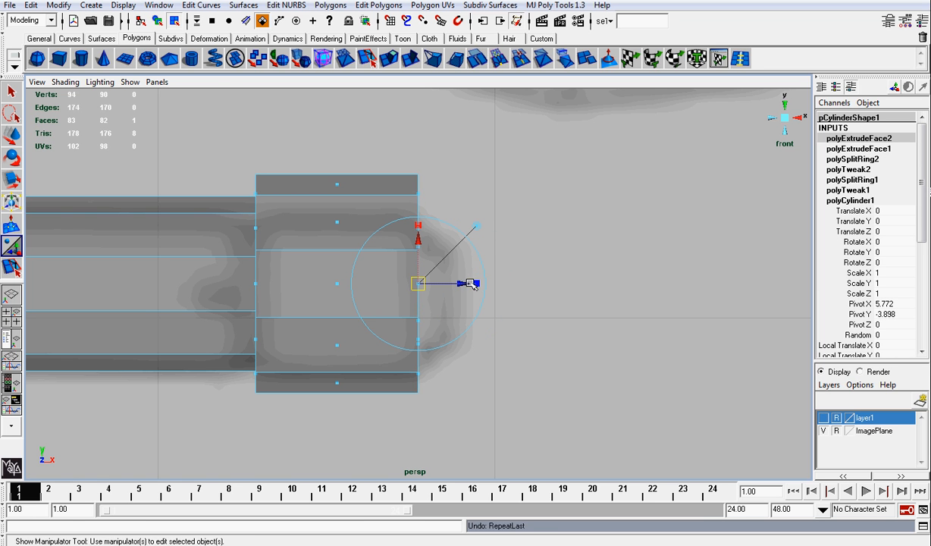
click(421, 226)
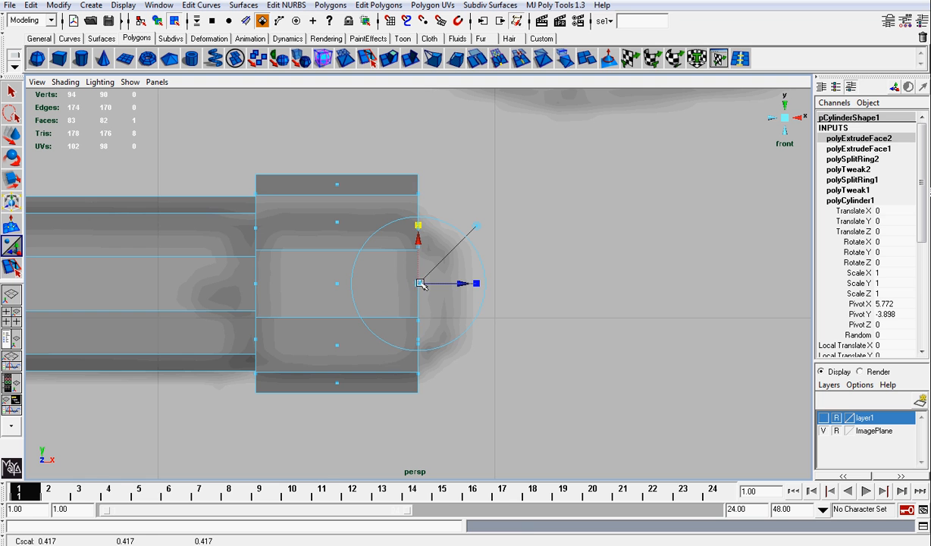
drag(422, 284, 485, 285)
key(g)
key(ctrl+z)
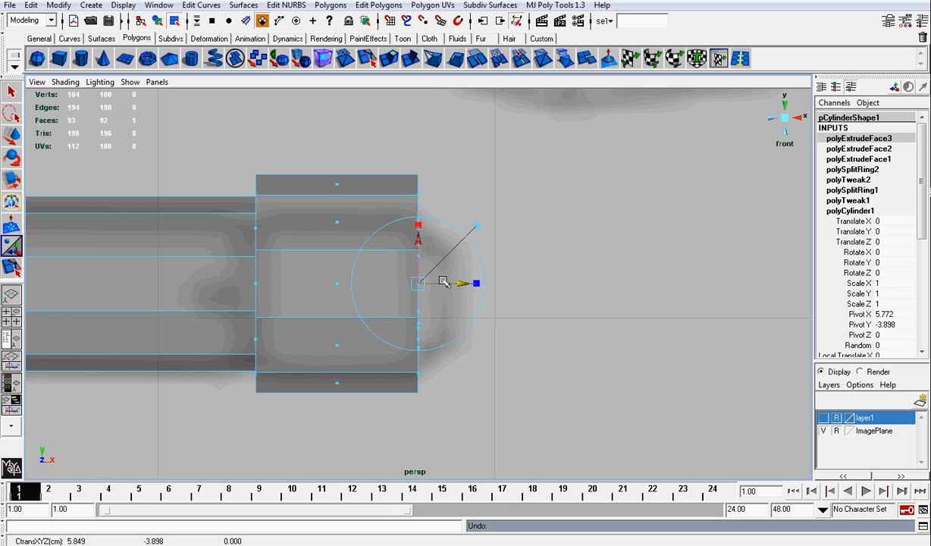
key(ctrl+z)
Inset the right cap face by scaling it inward, and extrude it outward into a tip tapered to about 0.81 scale.
click(418, 225)
drag(418, 284, 490, 285)
key(g)
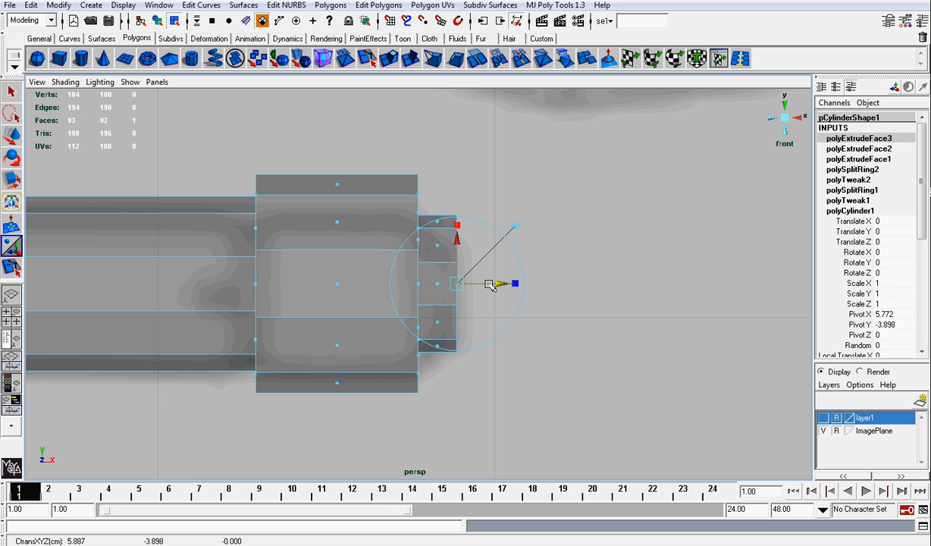
key(r)
drag(448, 283, 437, 283)
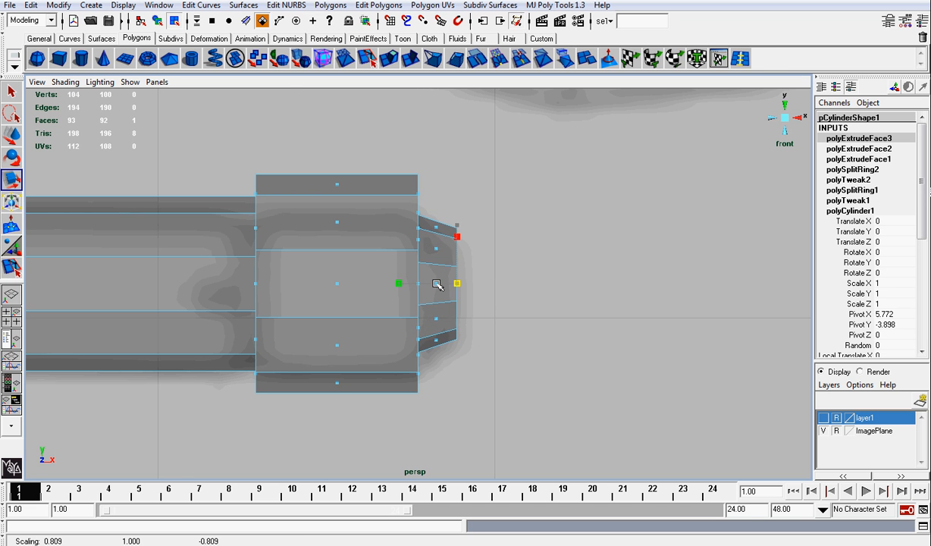
Select the cap face at the handle's left end.
scroll(401, 292, down, 5)
scroll(398, 296, up, 3)
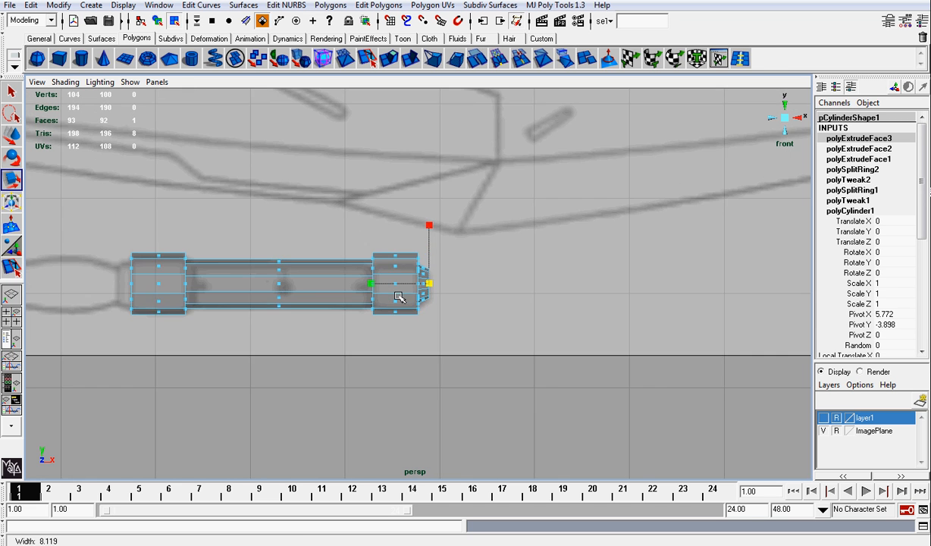
alt+right_drag(395, 297, 442, 281)
scroll(326, 259, up, 2)
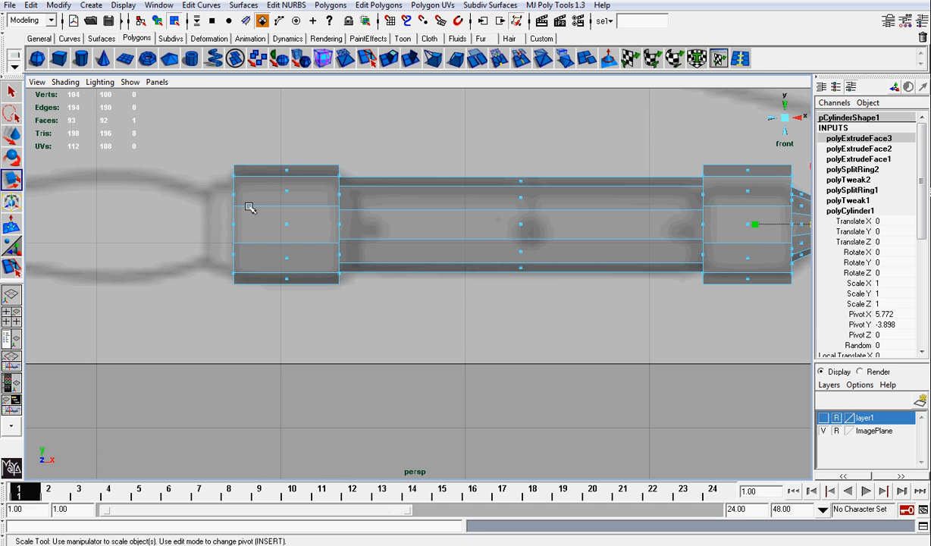
click(789, 117)
alt+drag(544, 293, 221, 281)
scroll(222, 281, down, 3)
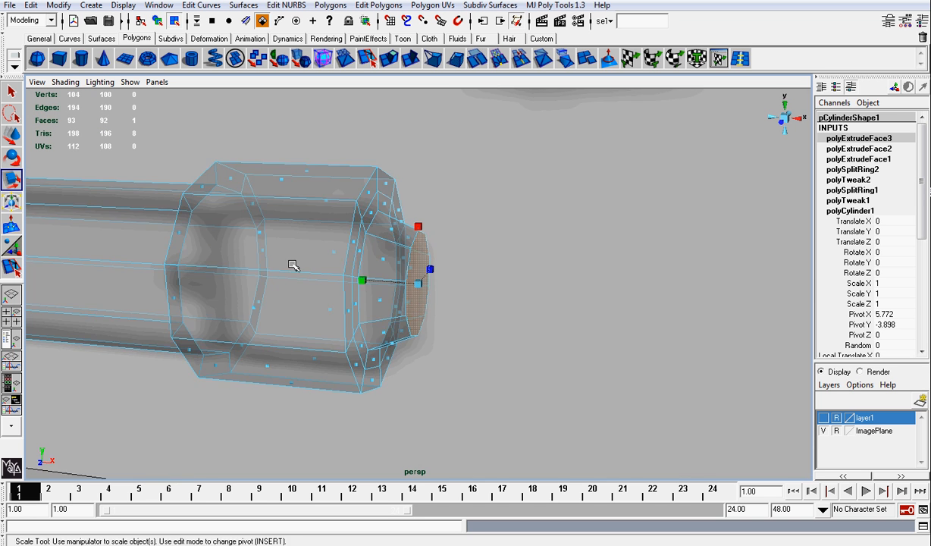
alt+right_drag(214, 257, 340, 184)
scroll(505, 220, up, 2)
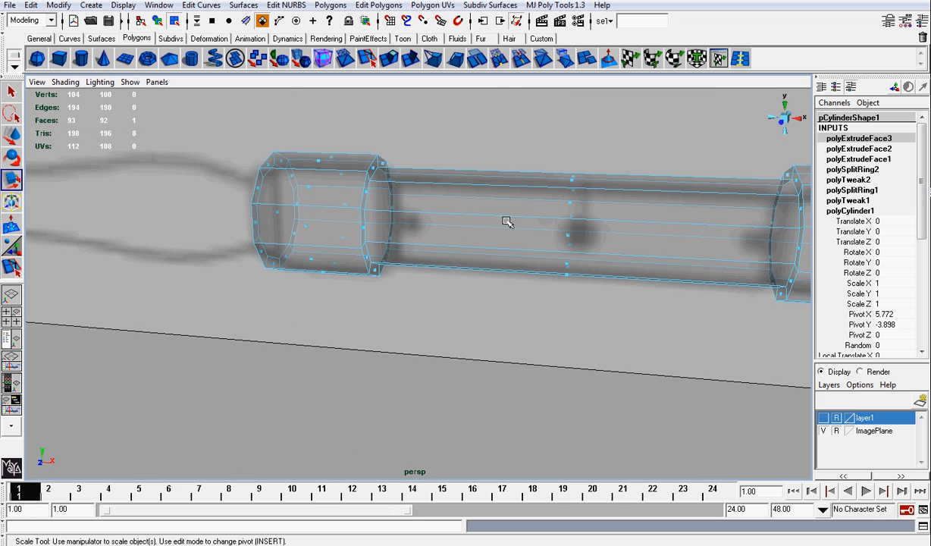
alt+drag(505, 220, 372, 197)
alt+right_drag(372, 198, 357, 210)
alt+drag(357, 210, 211, 262)
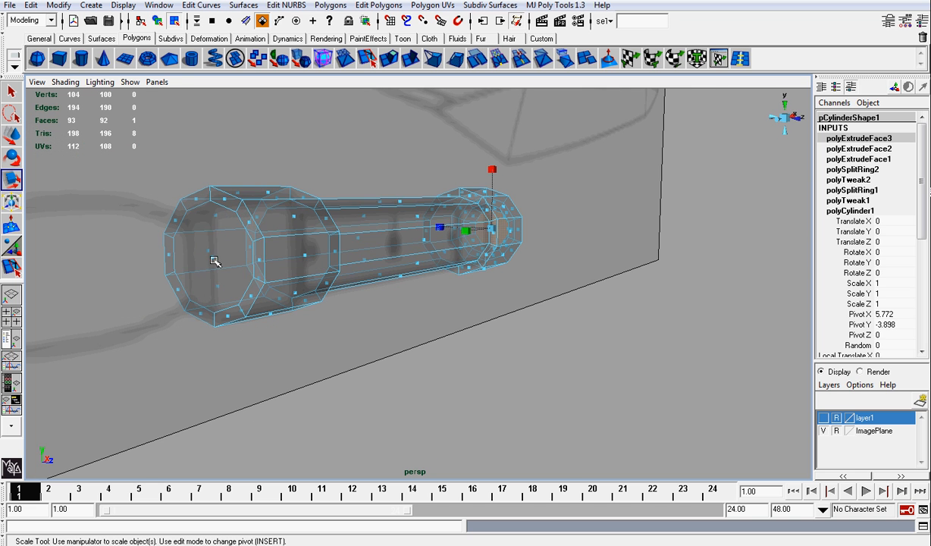
click(213, 259)
click(796, 116)
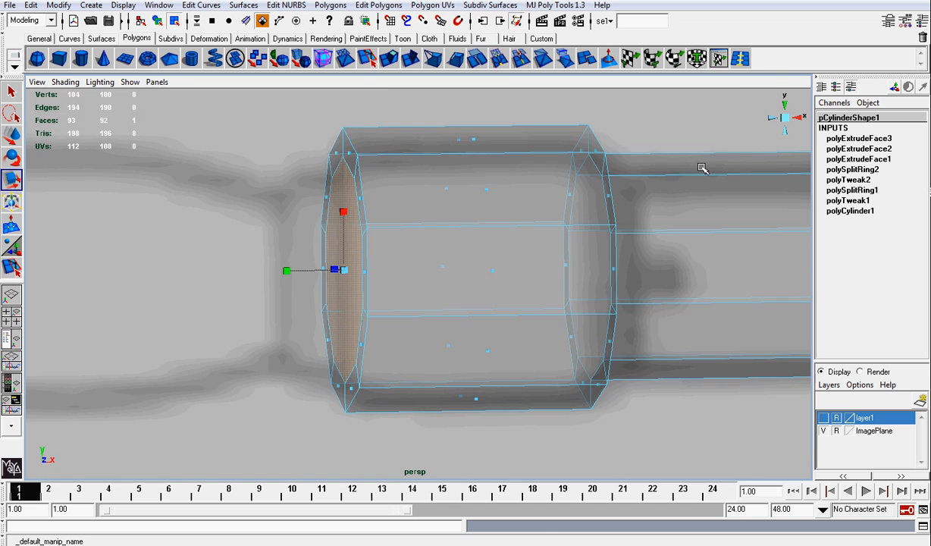
scroll(478, 207, up, 3)
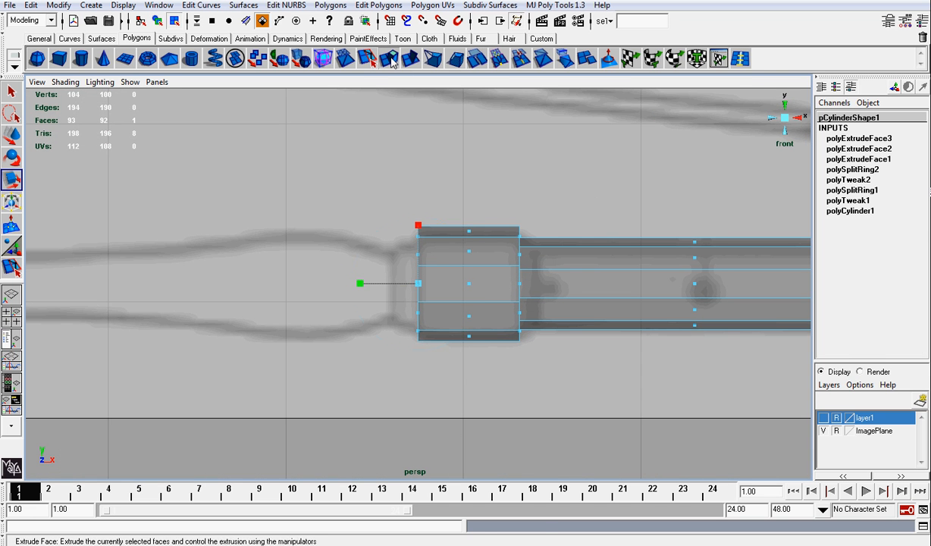
Inset the left cap face by scaling it inward, and extrude it outward into a tapered tip matching the blueprint.
click(370, 58)
click(421, 227)
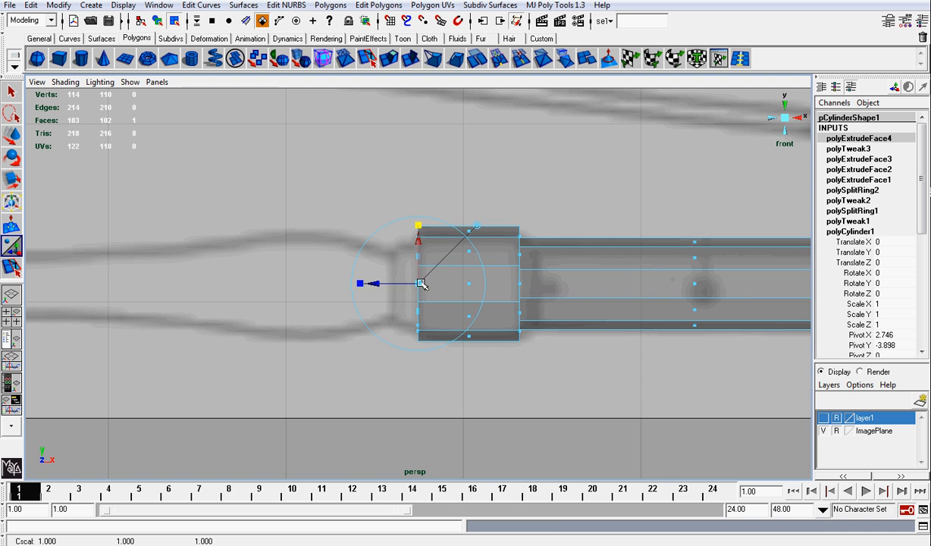
drag(422, 283, 416, 278)
key(g)
click(379, 287)
key(ctrl+z)
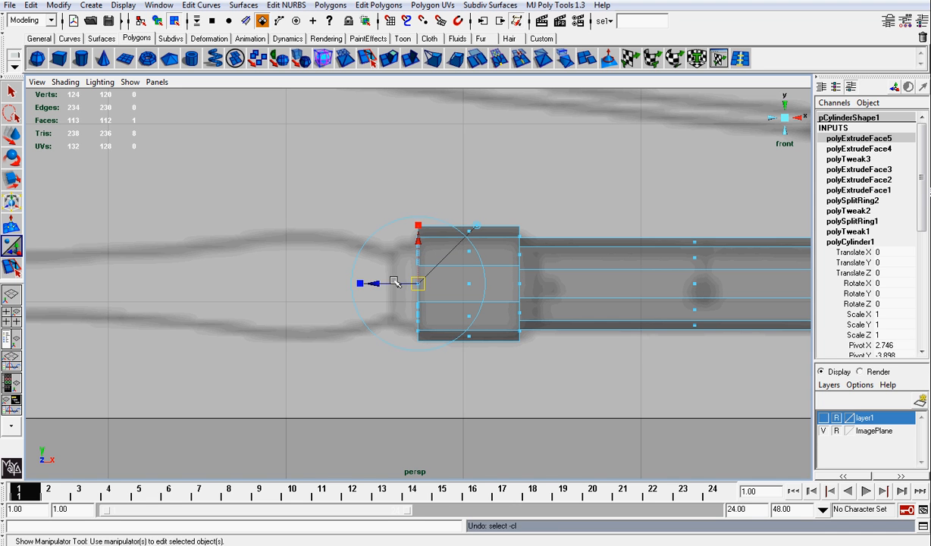
mouse_move(375, 284)
mouse_down()
mouse_move(356, 283)
mouse_move(386, 283)
mouse_up()
key(r)
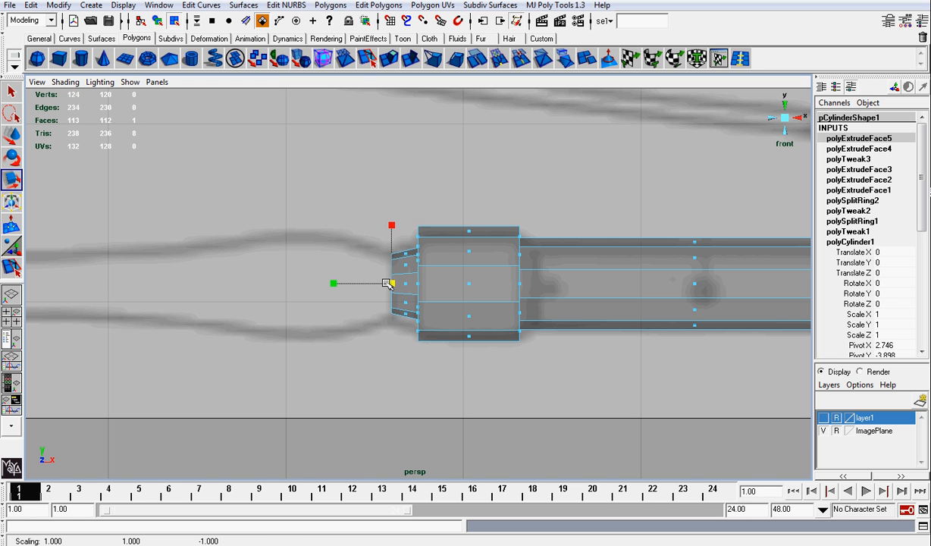
Leave the front view, turn off X-Ray shading and hide the ImagePlane layer to expose the solid handle.
click(784, 118)
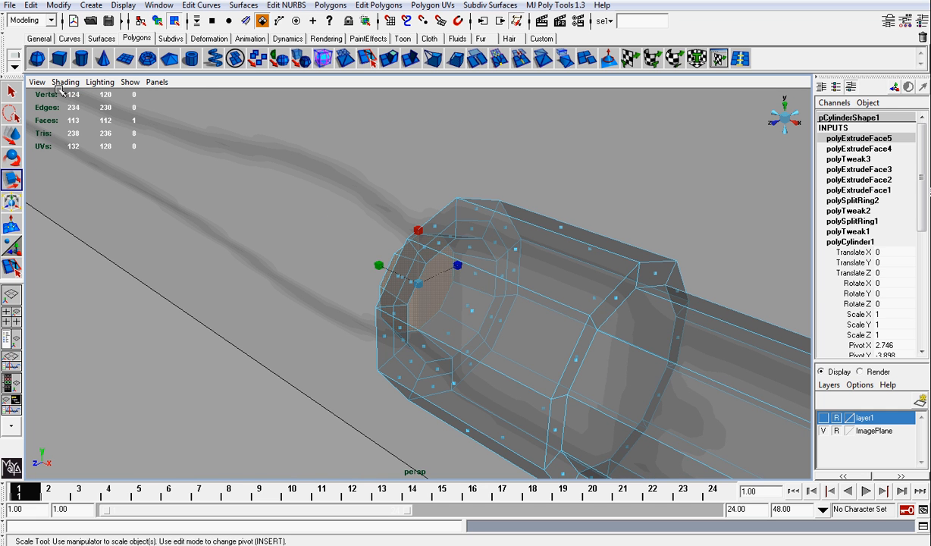
click(76, 132)
click(65, 82)
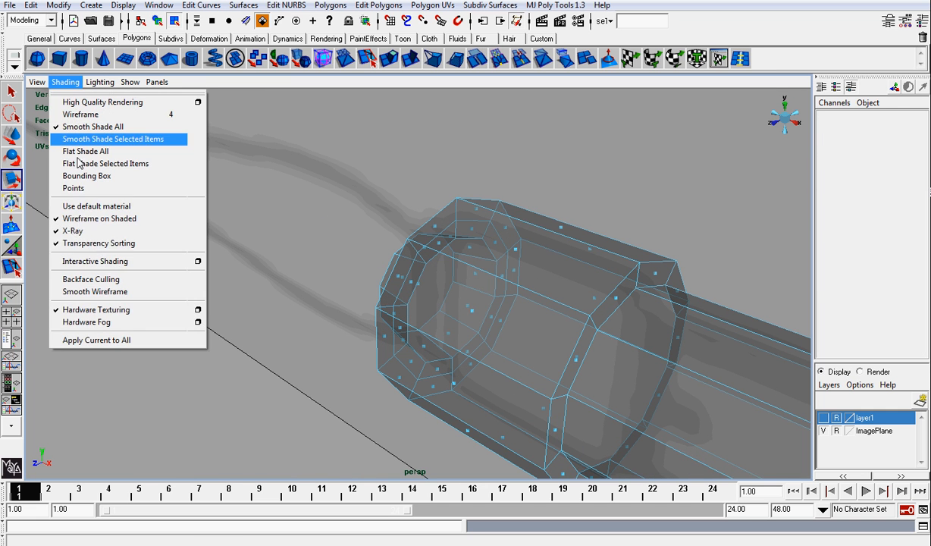
click(75, 231)
alt+drag(344, 261, 500, 311)
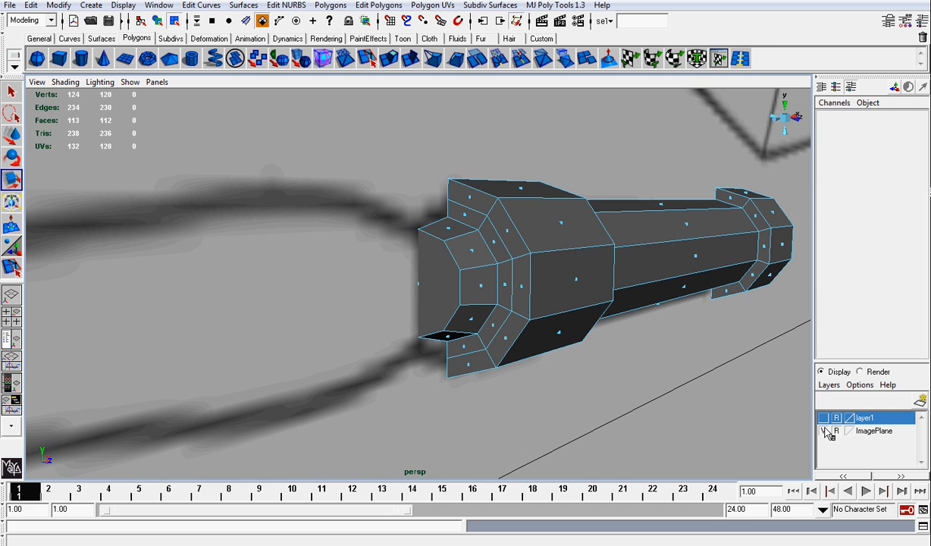
click(824, 430)
alt+drag(410, 250, 459, 227)
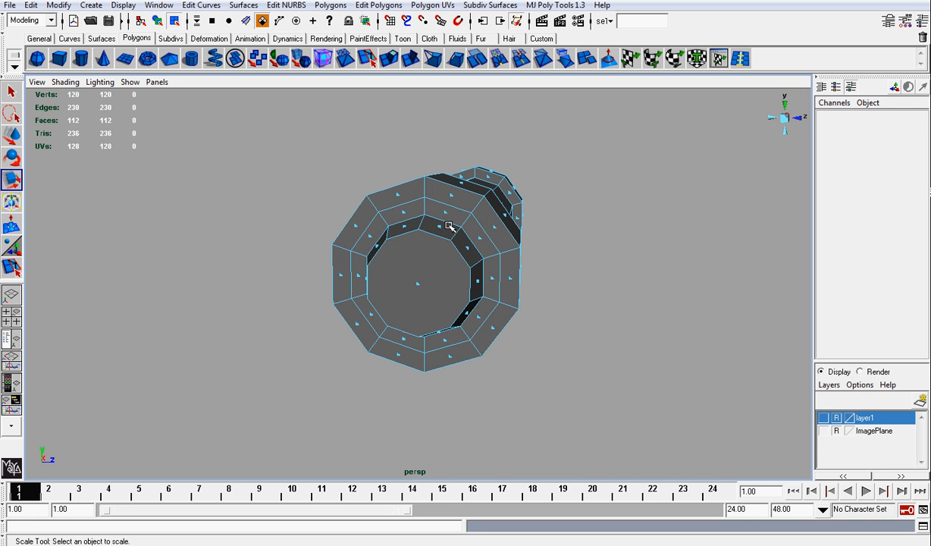
Switch to edge selection and select the full edge loop around the base of the left tip.
right_drag(448, 225, 450, 195)
click(438, 221)
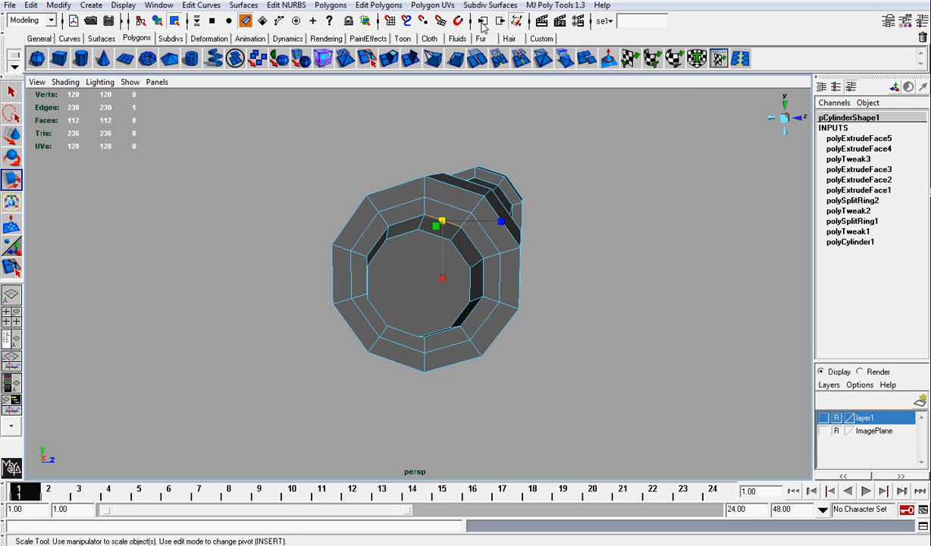
click(556, 6)
click(582, 116)
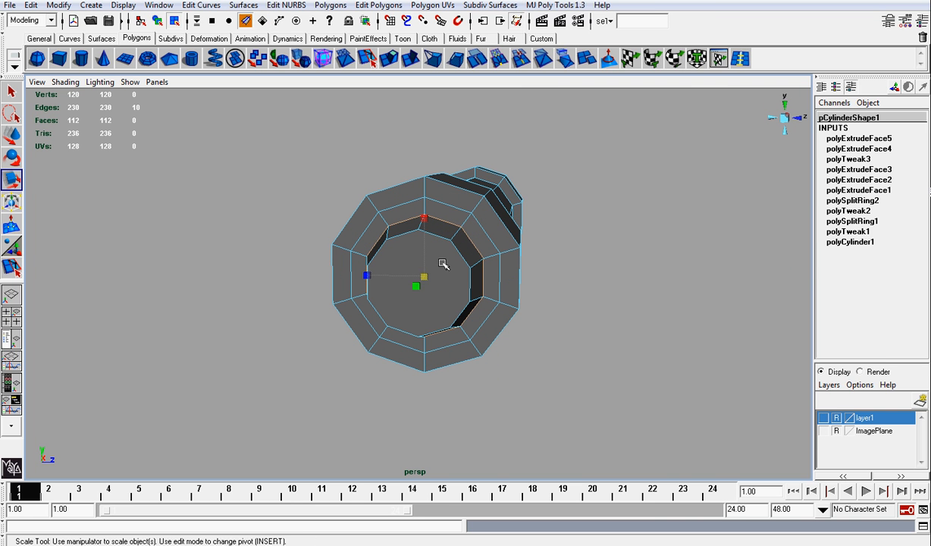
drag(429, 274, 698, 223)
Move the edge loop where the shaft meets the right collar toward the handle's middle, to about X 5.256, sloping the shoulder.
click(702, 226)
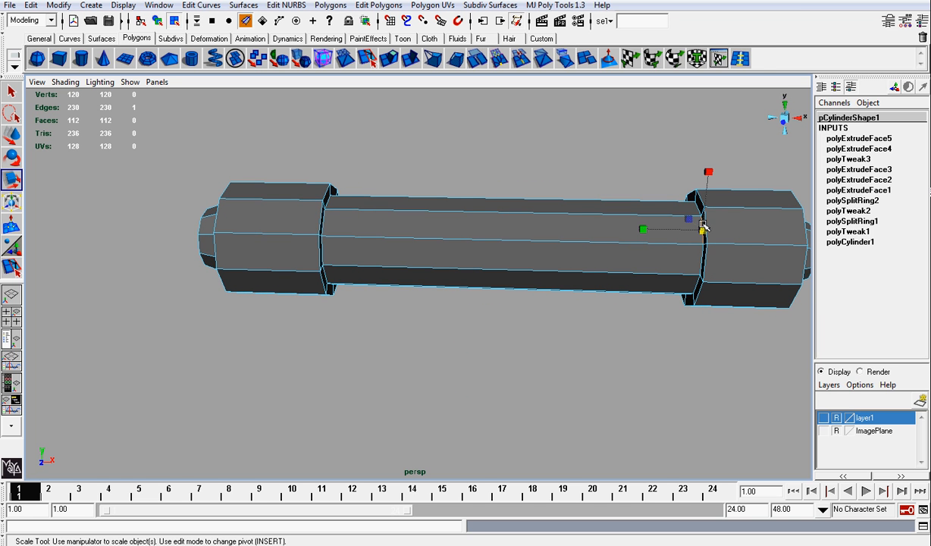
double_click(699, 225)
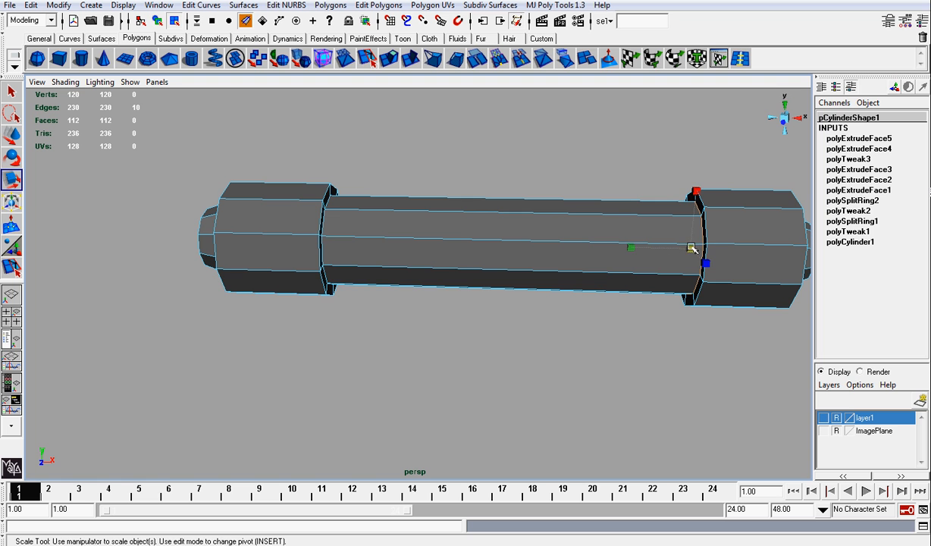
key(w)
alt+drag(675, 243, 583, 240)
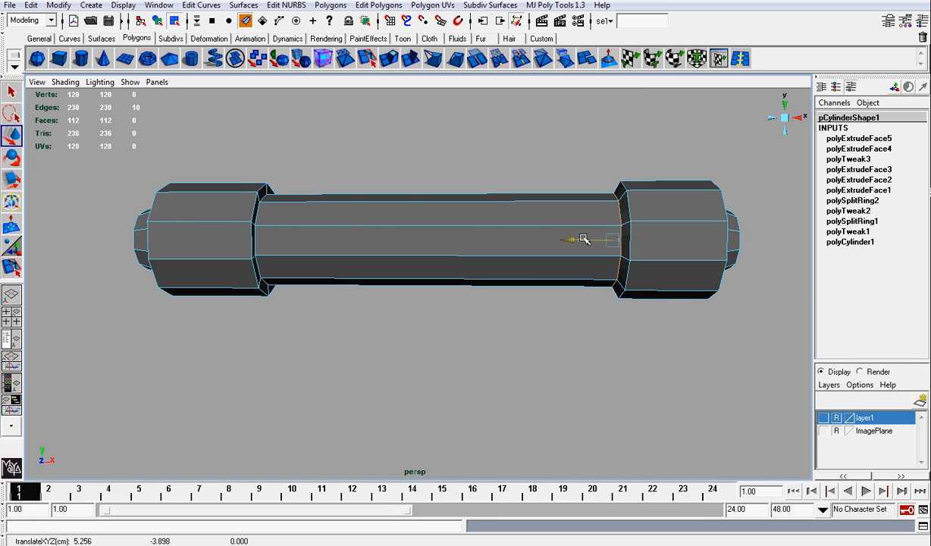
Slope the left collar's inner shoulder with its edge loop, and chamfer its outer rim by moving that loop to about X 2.781.
click(258, 216)
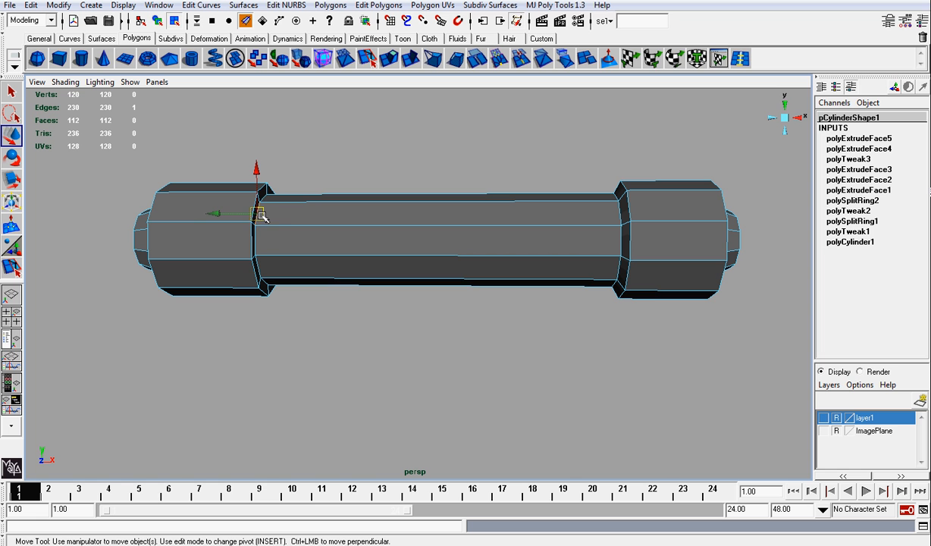
drag(227, 241, 123, 250)
click(227, 212)
double_click(227, 213)
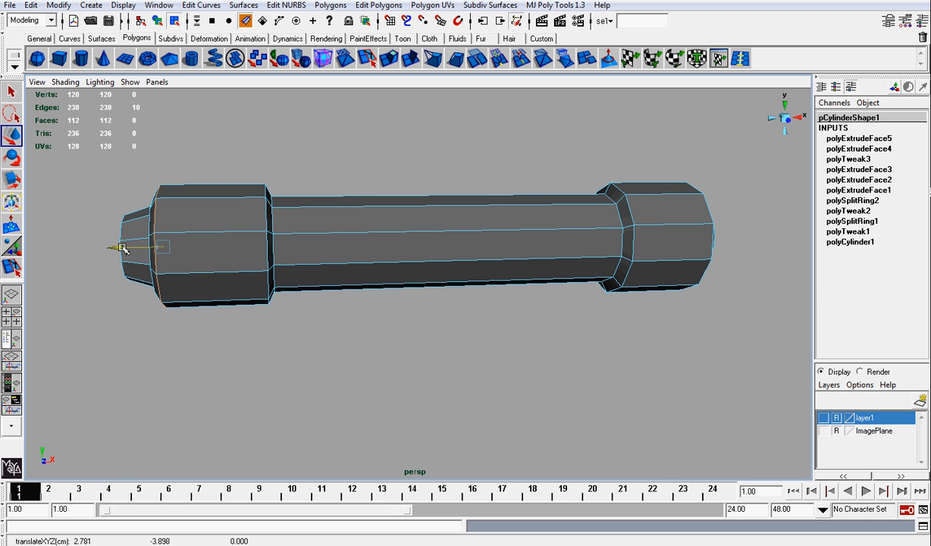
Move the right collar's outer rim edge loop slightly toward the handle's middle to chamfer the rim.
alt+drag(635, 173, 648, 195)
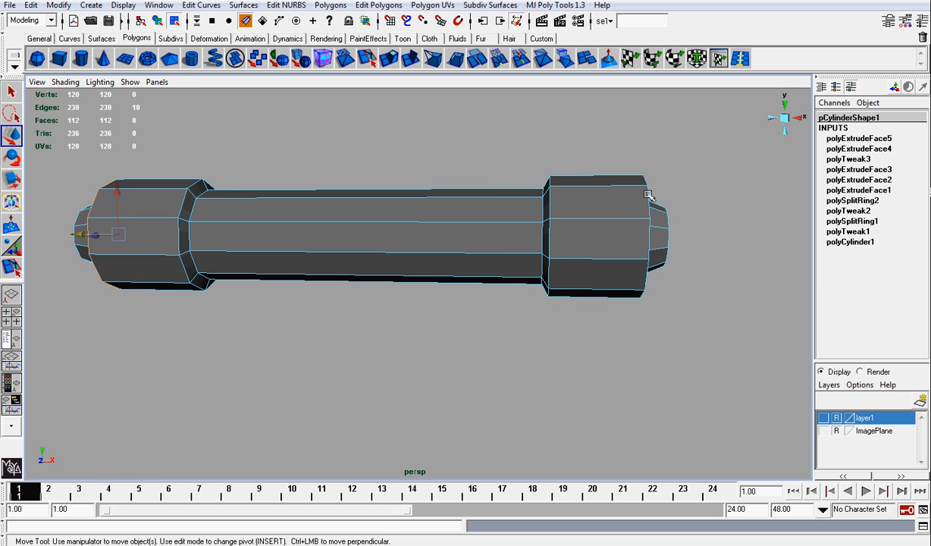
click(647, 199)
double_click(649, 199)
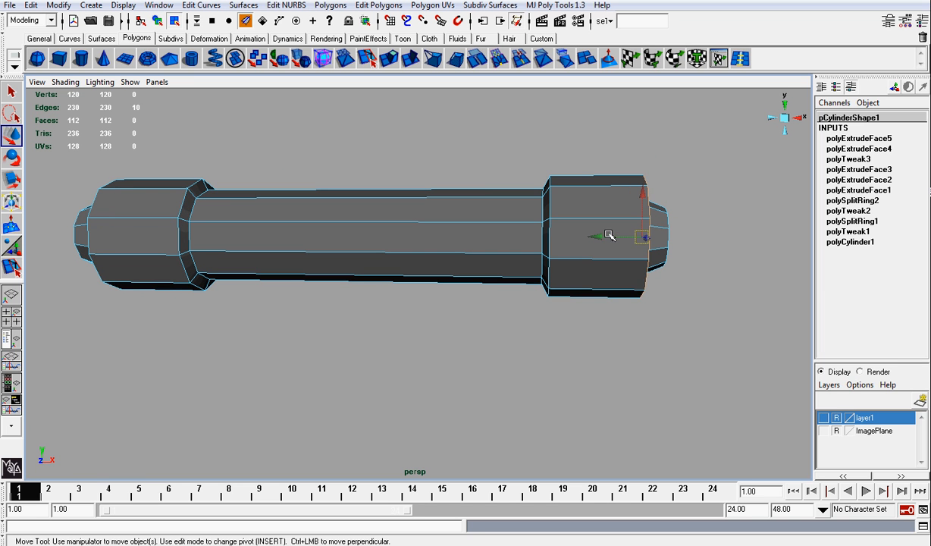
drag(606, 235, 598, 236)
Try nudging the edge loop on the left collar's end face along the handle axis, and undo the move.
alt+drag(54, 255, 187, 266)
alt+drag(140, 219, 123, 220)
click(91, 216)
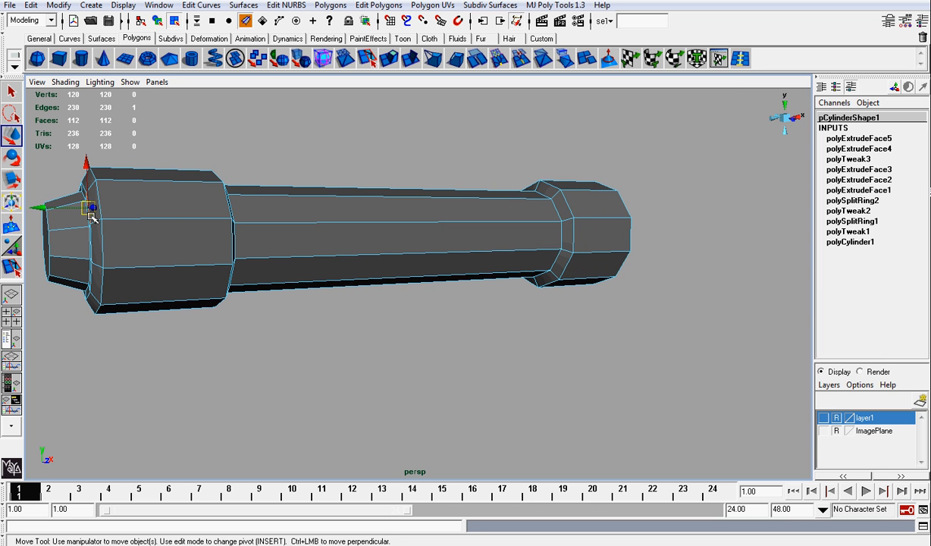
double_click(91, 217)
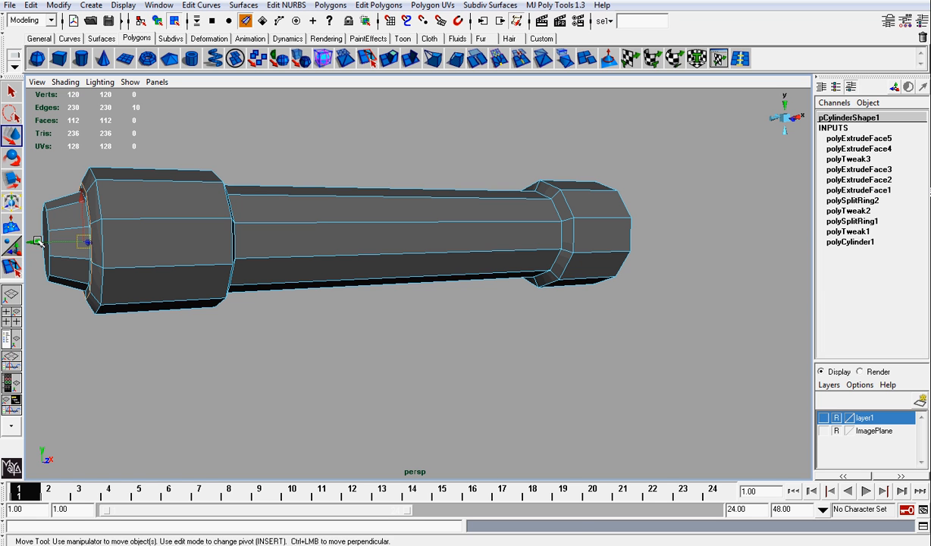
drag(40, 241, 43, 241)
key(ctrl+z)
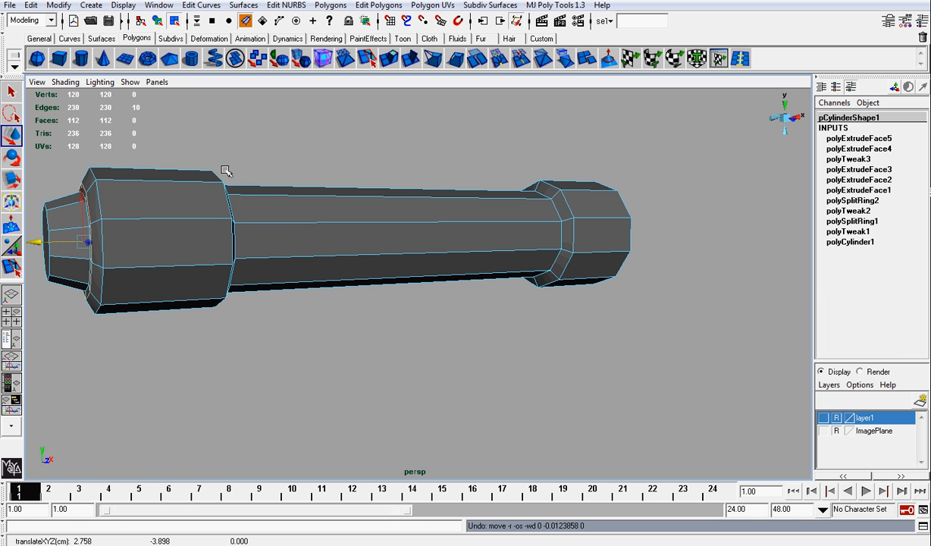
Deselect the handle edges, show the ImagePlane layer again and return to the front view.
alt+drag(327, 197, 272, 222)
click(360, 172)
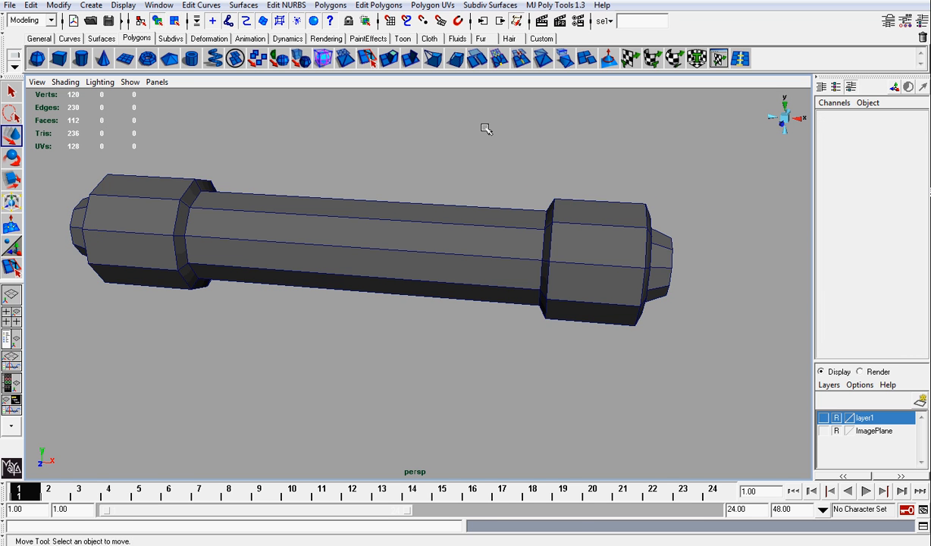
click(823, 431)
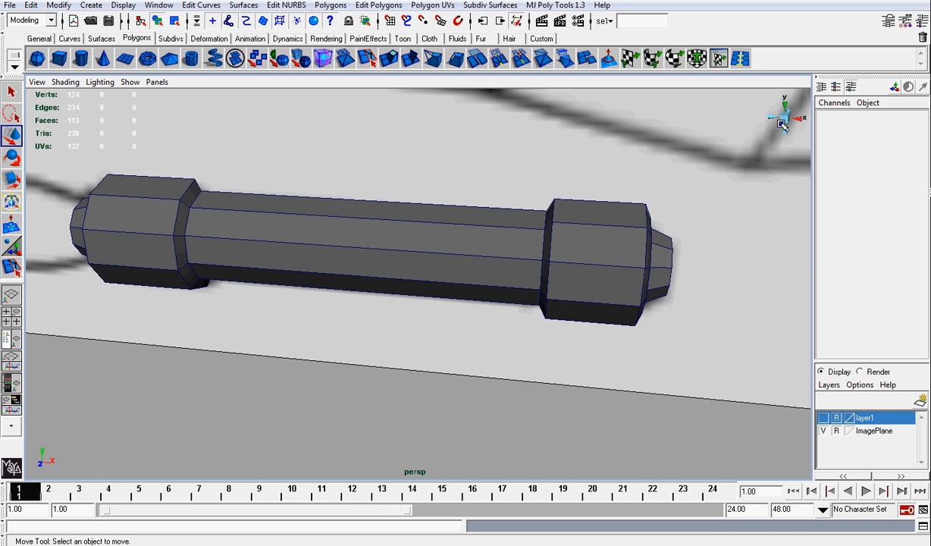
click(781, 123)
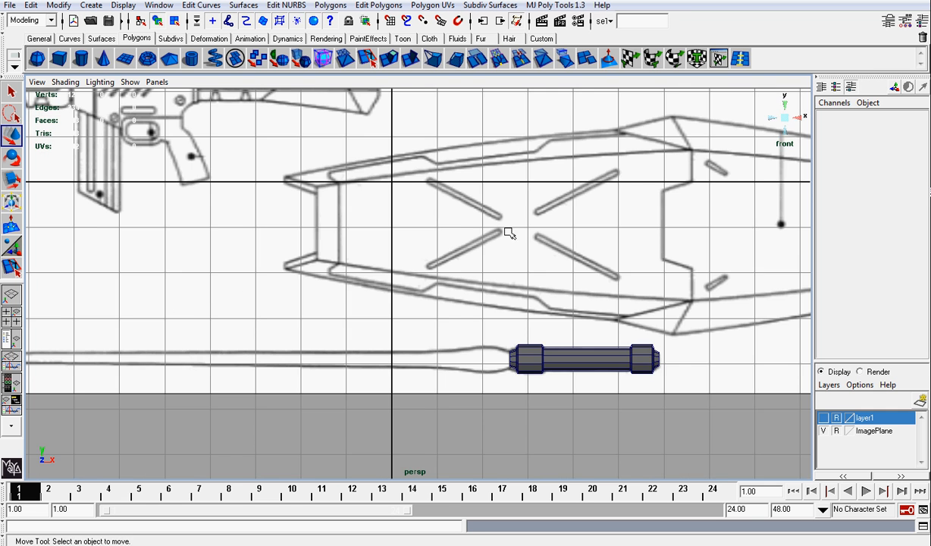
Select the end face of the handle's left tip and start a face extrusion on it.
alt+right_drag(509, 233, 592, 332)
alt+middle_drag(583, 347, 486, 219)
alt+right_drag(486, 220, 519, 271)
right_click(493, 267)
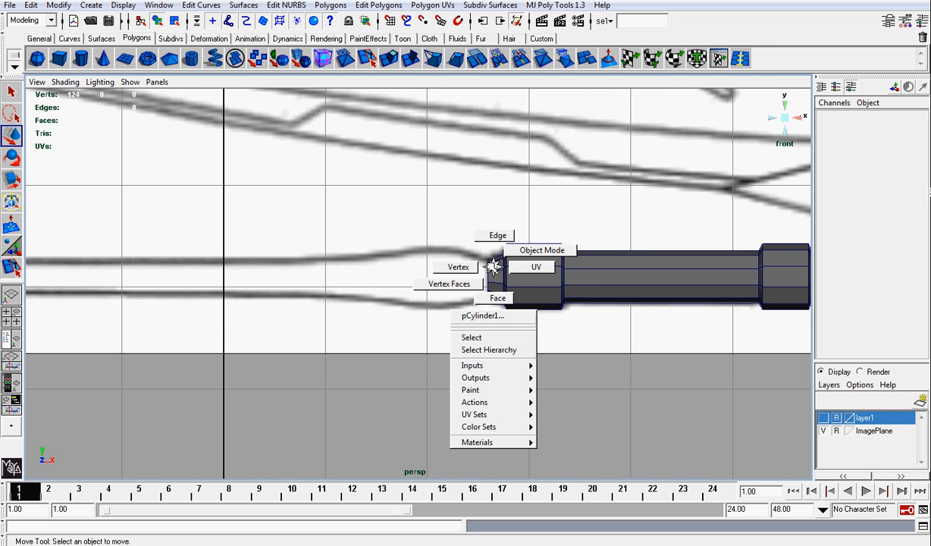
click(458, 266)
scroll(534, 264, up, 3)
drag(520, 267, 536, 317)
click(379, 59)
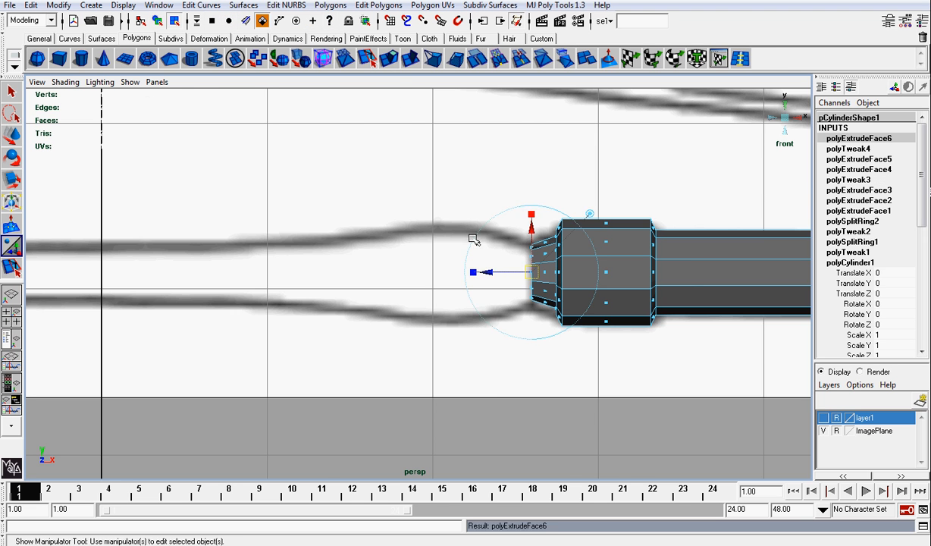
Pull the extruded face along the handle axis to the far end of the blueprint's beam saber blade.
scroll(467, 280, down, 5)
alt+middle_drag(468, 280, 595, 285)
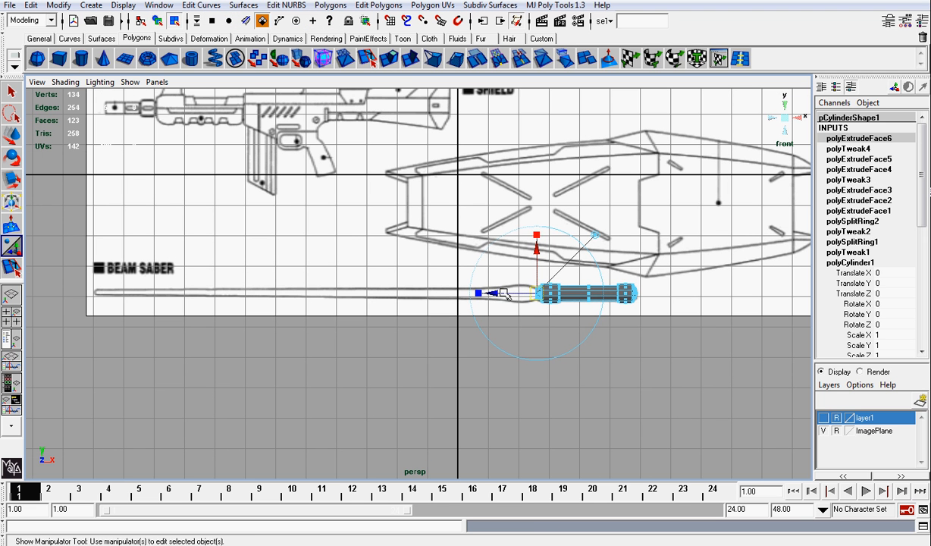
drag(504, 295, 61, 288)
alt+middle_drag(363, 307, 450, 305)
scroll(450, 306, up, 1)
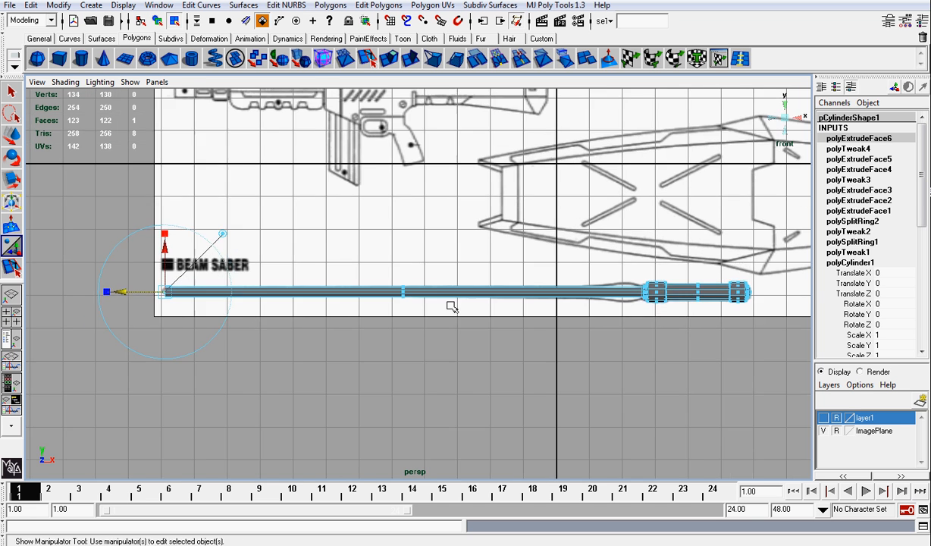
Align the blade's end face with the blueprint's blade tip and scale it down slightly.
alt+right_drag(451, 305, 531, 305)
alt+middle_drag(51, 295, 403, 269)
alt+right_drag(402, 268, 476, 268)
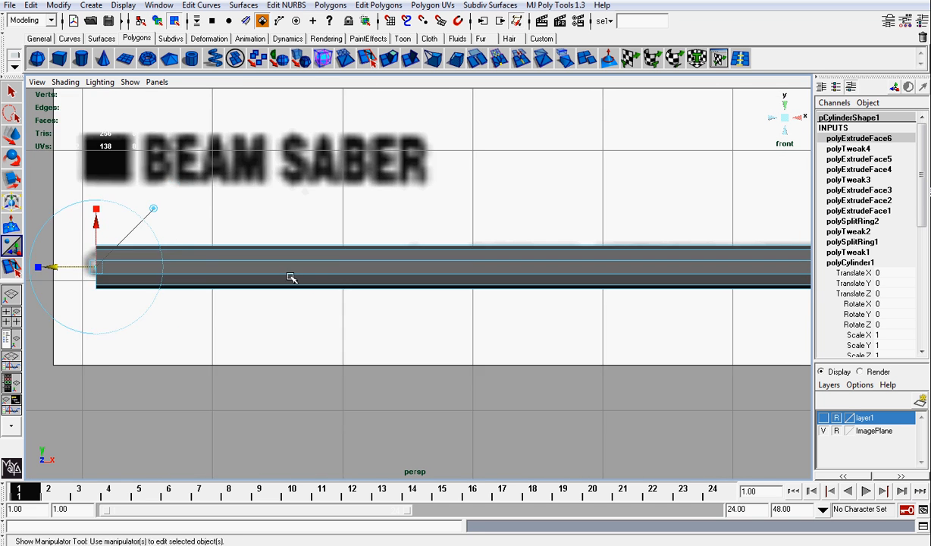
alt+middle_drag(291, 278, 535, 305)
mouse_move(351, 275)
mouse_down()
mouse_move(342, 273)
mouse_move(361, 278)
mouse_up()
key(r)
scroll(364, 274, up, 3)
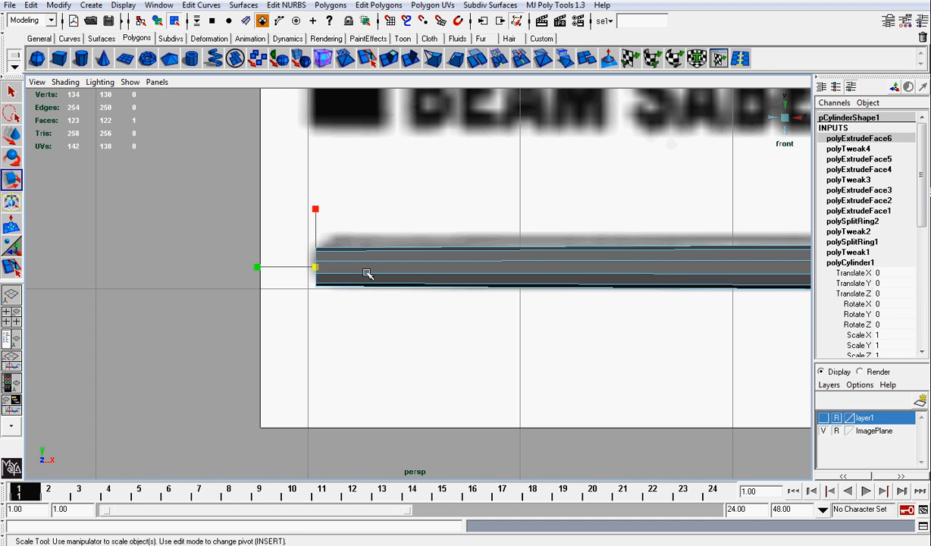
click(281, 269)
key(ctrl+z)
scroll(286, 271, up, 3)
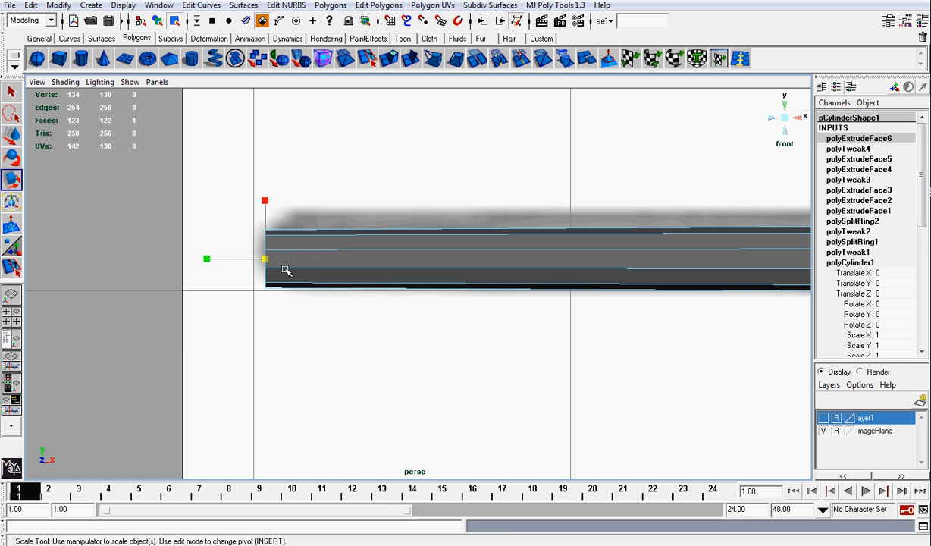
Try pulling the four middle vertices of the blade's end outward to about X -11.999, and undo the move.
right_drag(296, 250, 311, 229)
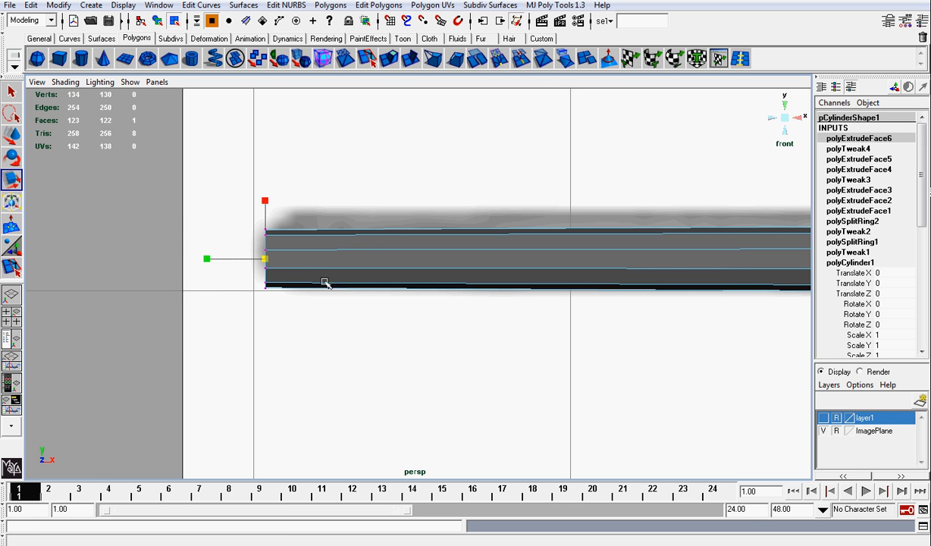
click(252, 255)
click(274, 268)
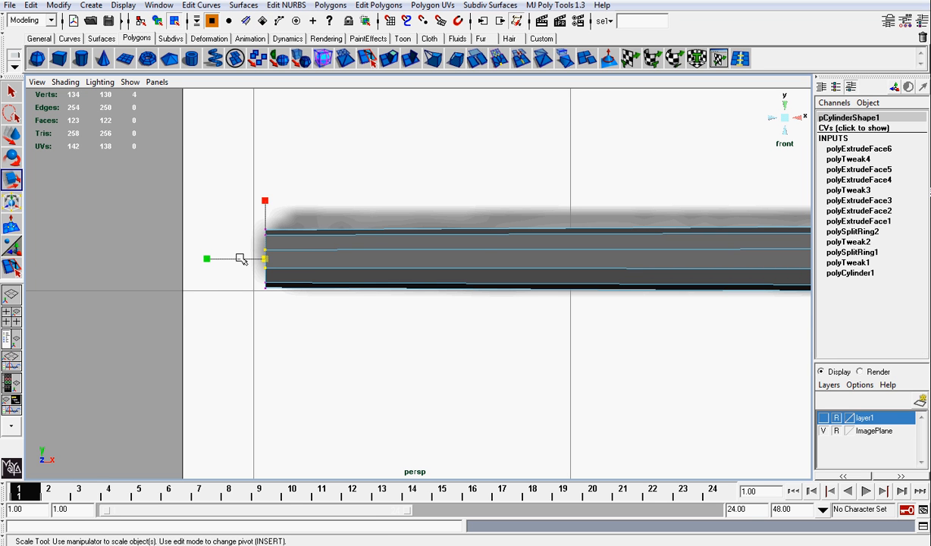
key(w)
drag(239, 259, 229, 258)
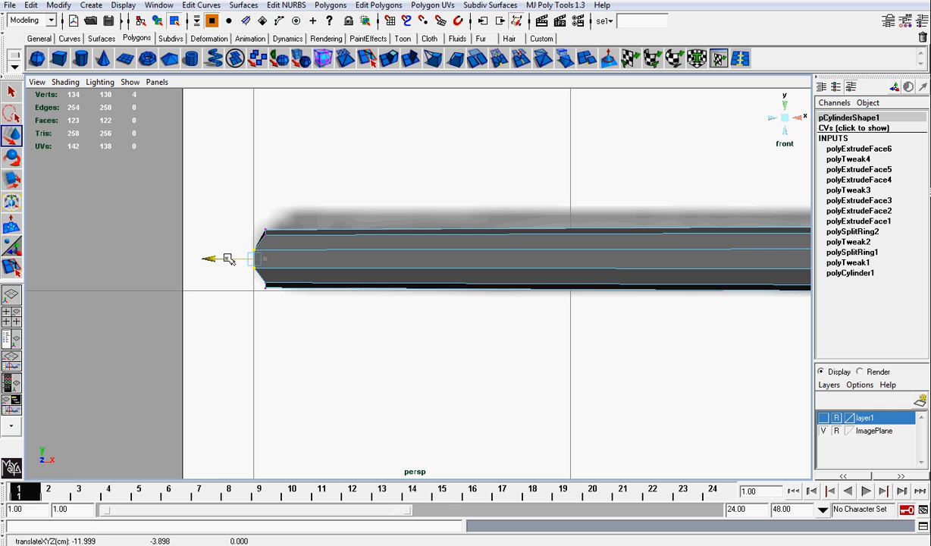
click(788, 124)
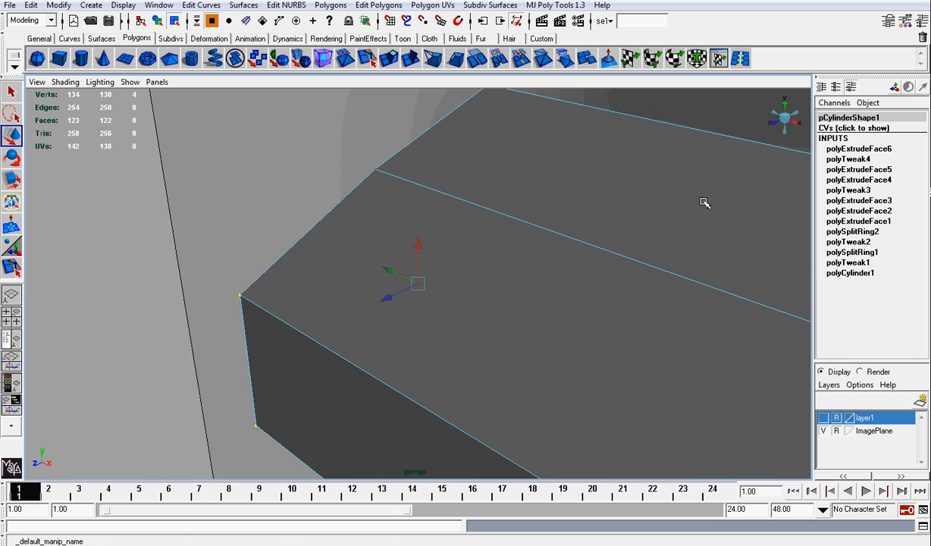
scroll(545, 277, down, 6)
alt+drag(423, 332, 625, 307)
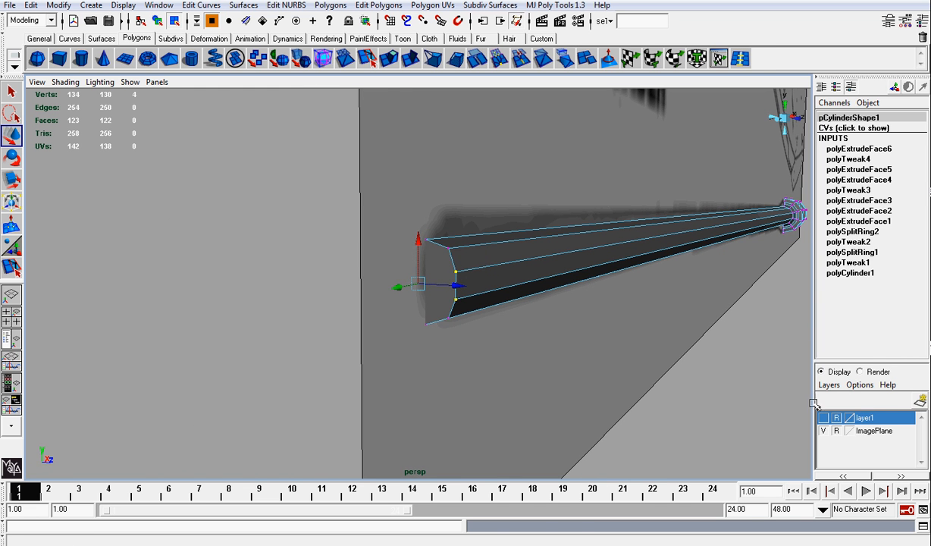
key(ctrl+z)
Hide the ImagePlane layer and select the ring of vertices at the blade's far end.
click(824, 430)
alt+drag(565, 330, 534, 313)
alt+right_drag(599, 284, 565, 298)
alt+drag(747, 208, 677, 253)
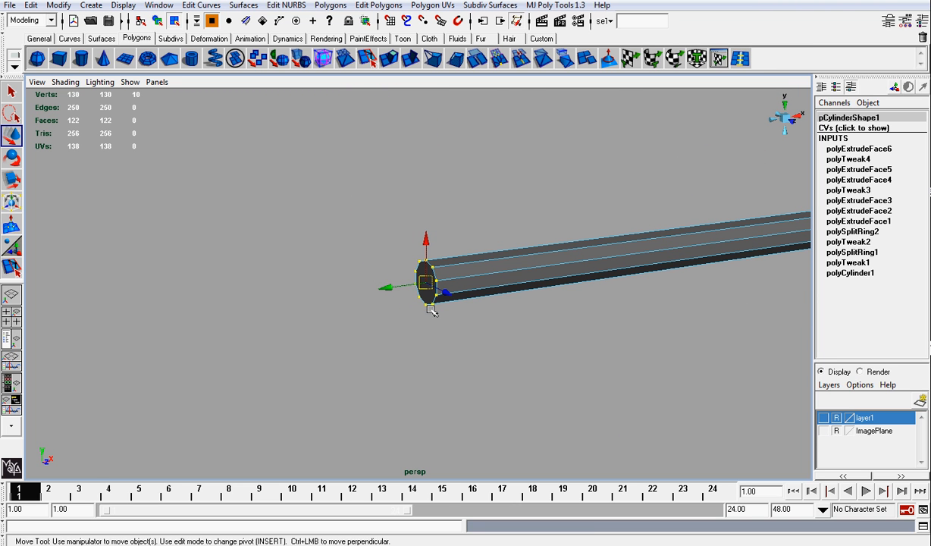
Try scaling the blade's tip vertices down uniformly and along a single axis, undoing each attempt.
key(r)
drag(423, 285, 416, 289)
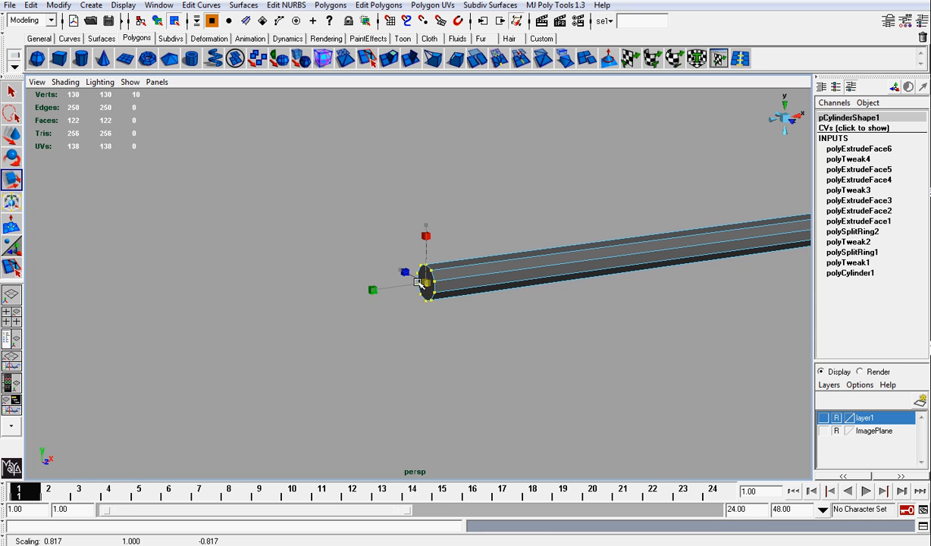
key(ctrl+z)
drag(428, 226, 426, 237)
key(ctrl+z)
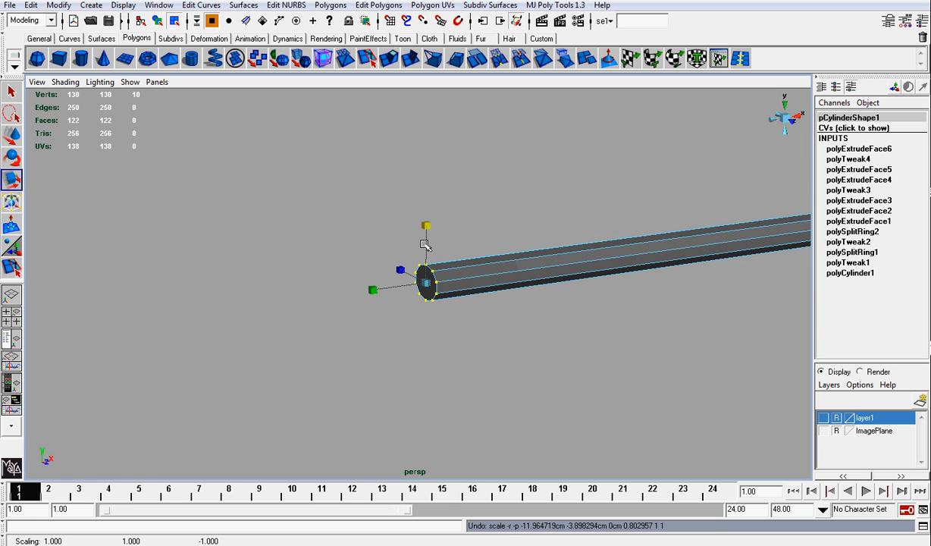
Scale the blade's tip vertices down uniformly and show the ImagePlane layer again in the front view.
drag(428, 282, 418, 285)
scroll(670, 201, down, 10)
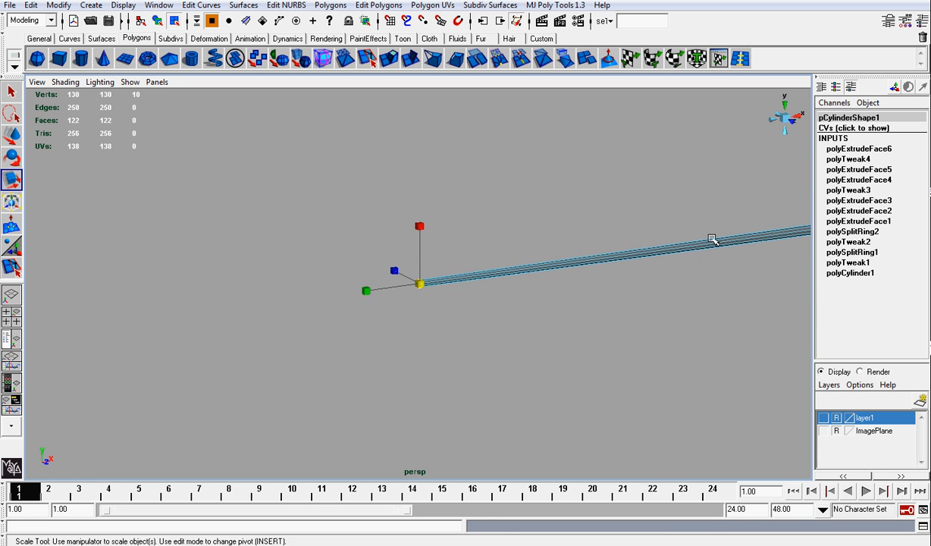
alt+middle_drag(800, 171, 696, 199)
scroll(696, 199, up, 1)
click(794, 119)
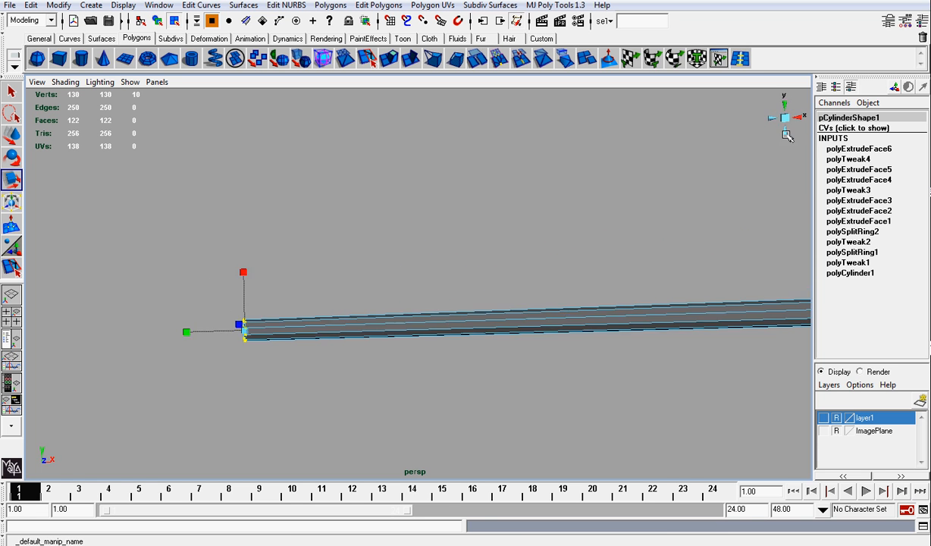
alt+middle_drag(741, 245, 597, 242)
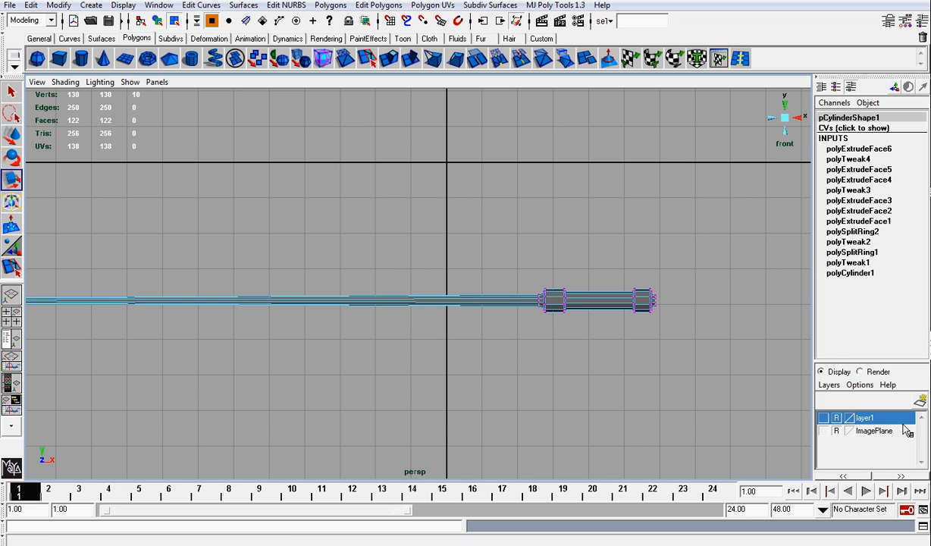
click(823, 431)
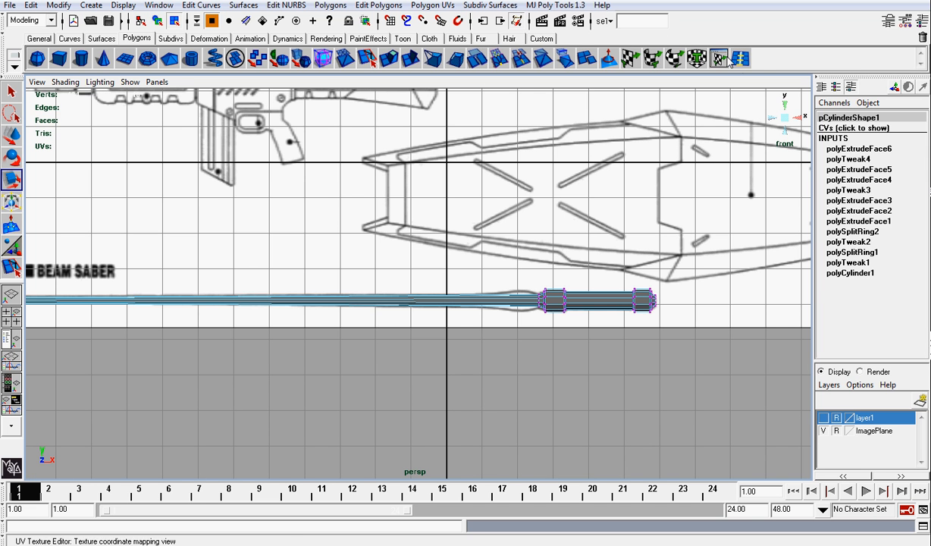
Insert an edge loop around the blade near the handle's collar and scale it to about 1.854 to match the blueprint's bulge.
click(740, 59)
scroll(626, 275, up, 2)
scroll(615, 304, up, 1)
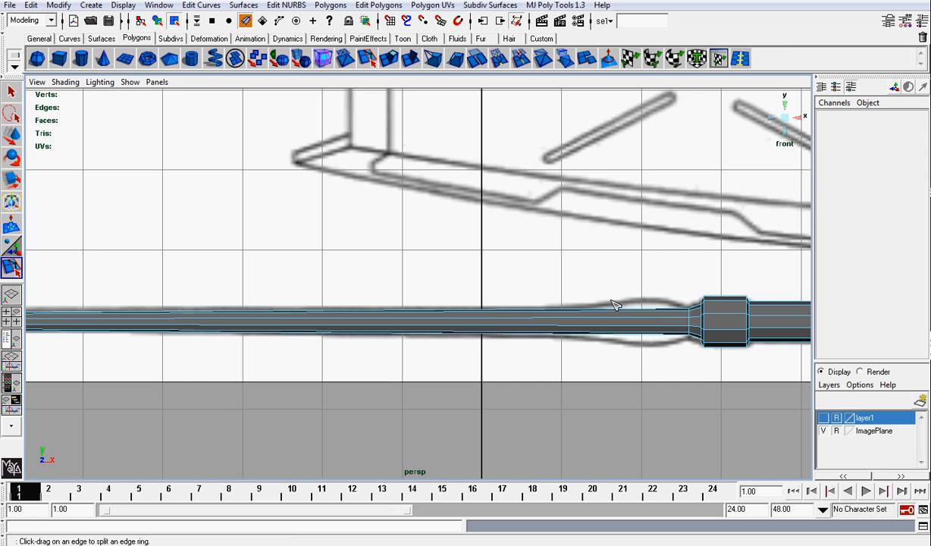
click(657, 315)
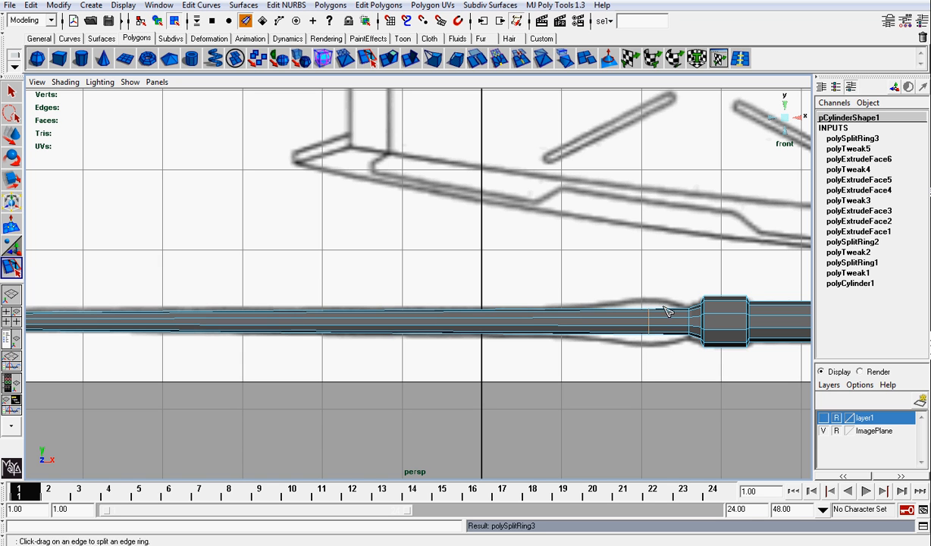
key(r)
drag(649, 323, 666, 319)
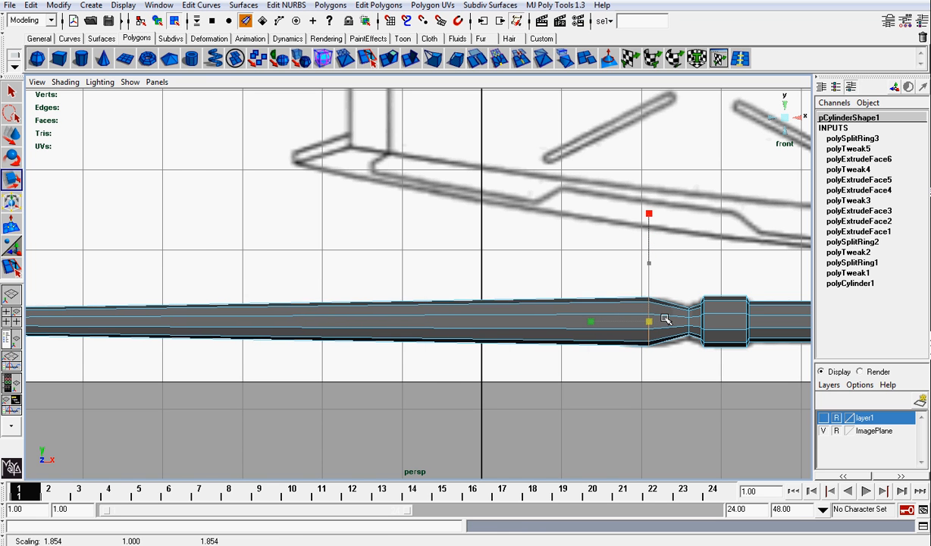
Move the new edge loop closer to the collar, to about X 2.377, and turn on X-Ray shading.
key(w)
drag(608, 322, 628, 324)
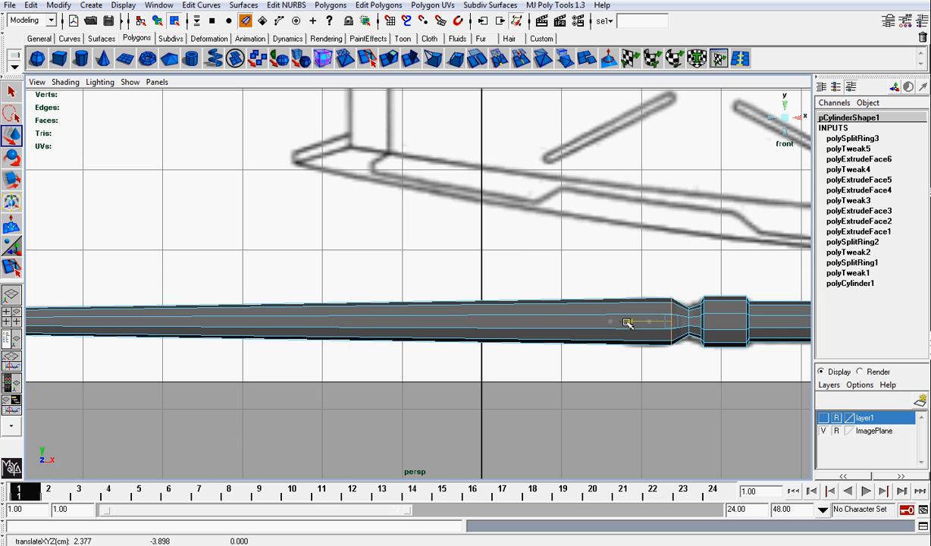
click(81, 83)
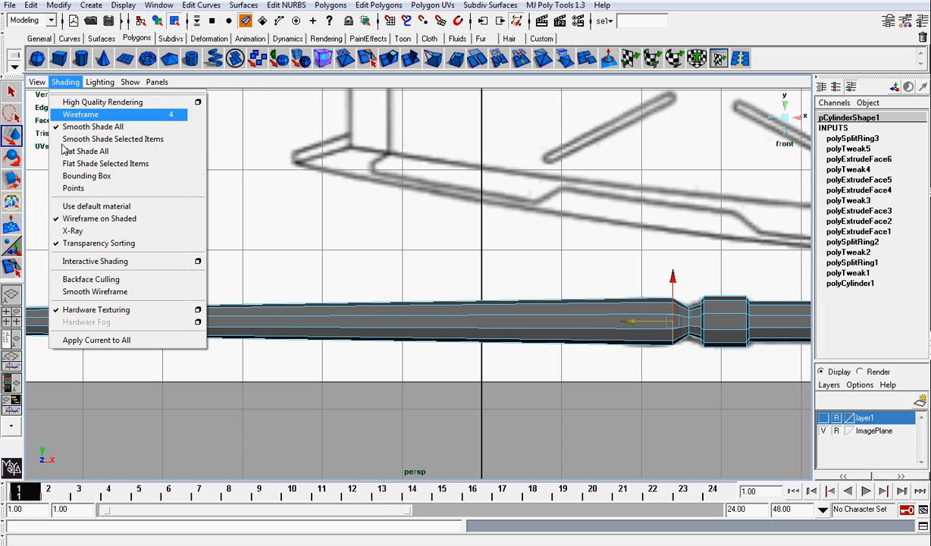
click(91, 221)
alt+right_drag(617, 281, 664, 284)
alt+middle_drag(664, 283, 372, 237)
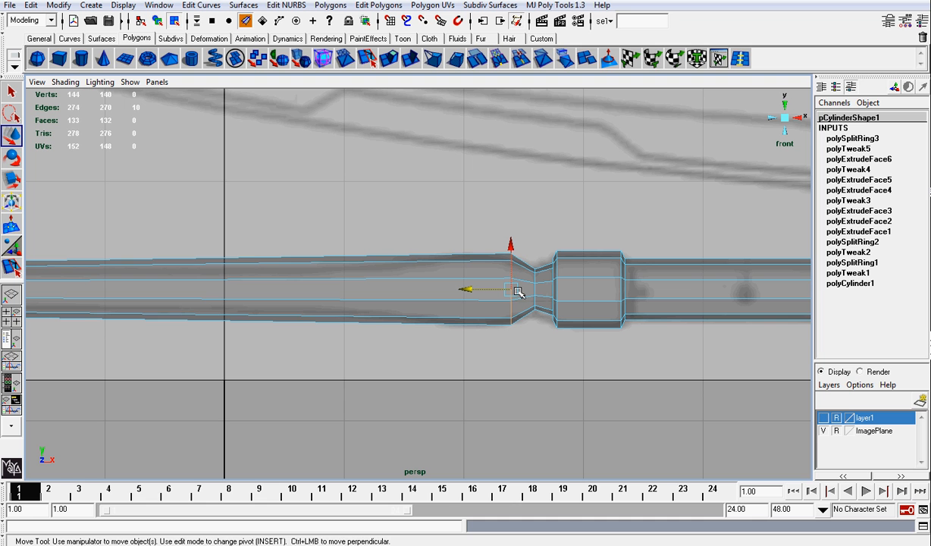
Move the bulge's edge loop slightly back toward the blade tip, to about X 2.323, keeping its size.
key(r)
mouse_move(509, 288)
mouse_down()
mouse_move(470, 289)
mouse_move(491, 291)
mouse_up()
key(ctrl+z)
key(w)
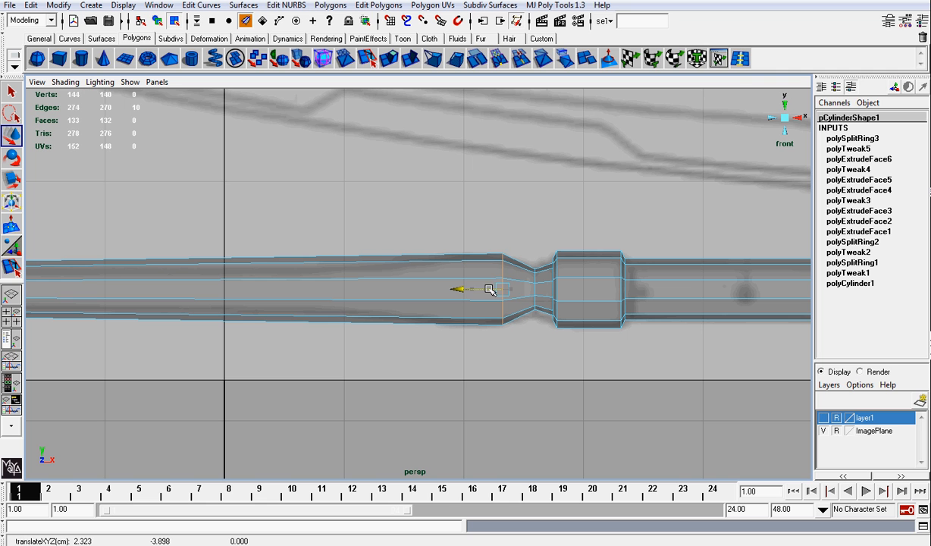
Insert a second edge loop on the tip side of the bulge and scale it to about 0.919 to follow the blueprint's taper.
click(11, 265)
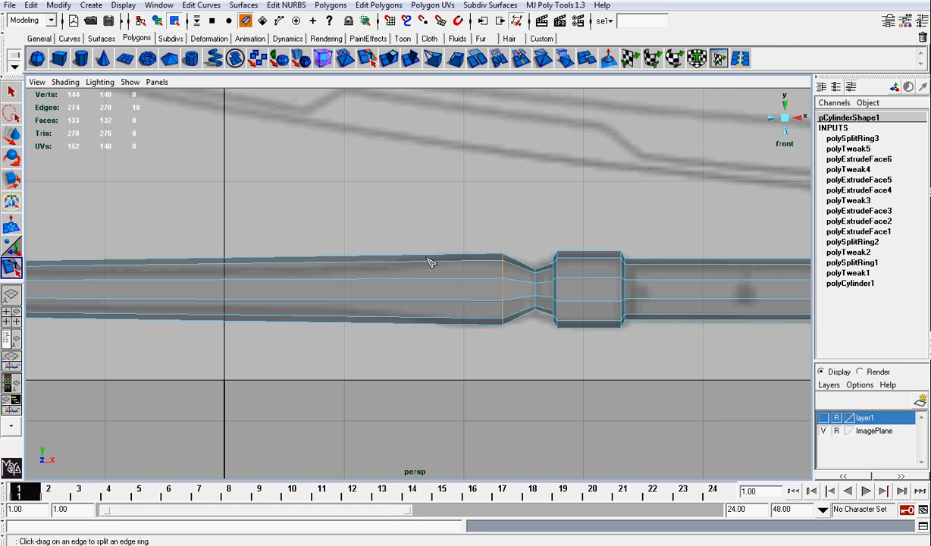
drag(428, 262, 438, 291)
key(r)
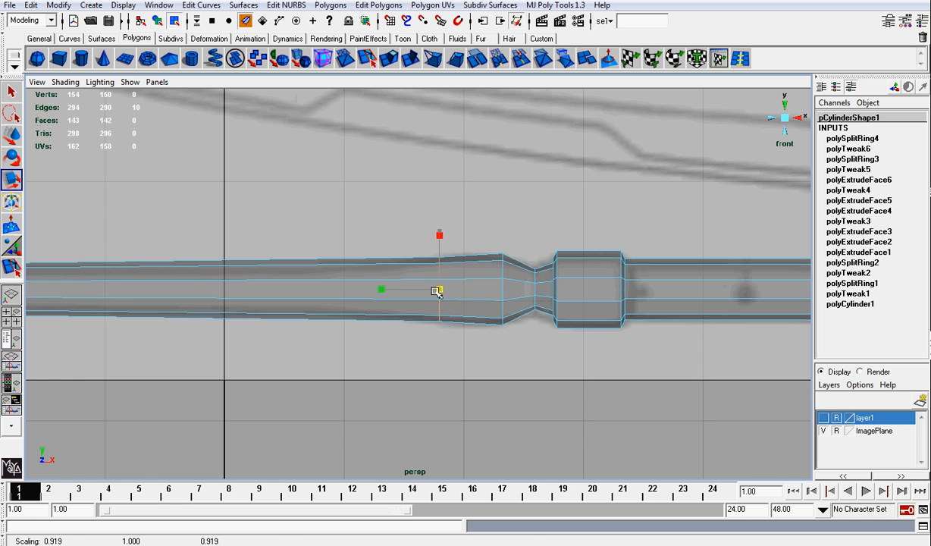
scroll(431, 284, down, 3)
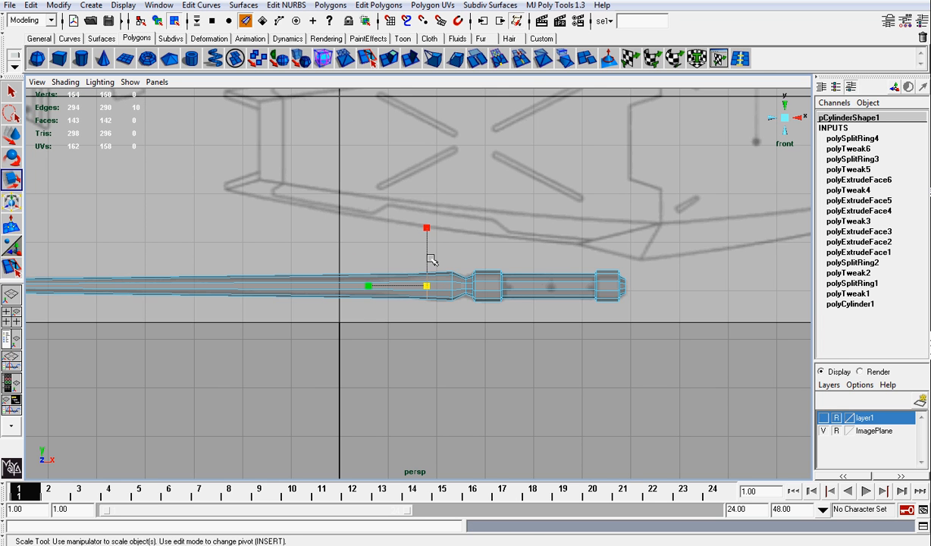
Select the ring of vertices at the narrow neck between bulge and collar and scale it to about 1.503.
scroll(439, 269, up, 5)
right_click(540, 306)
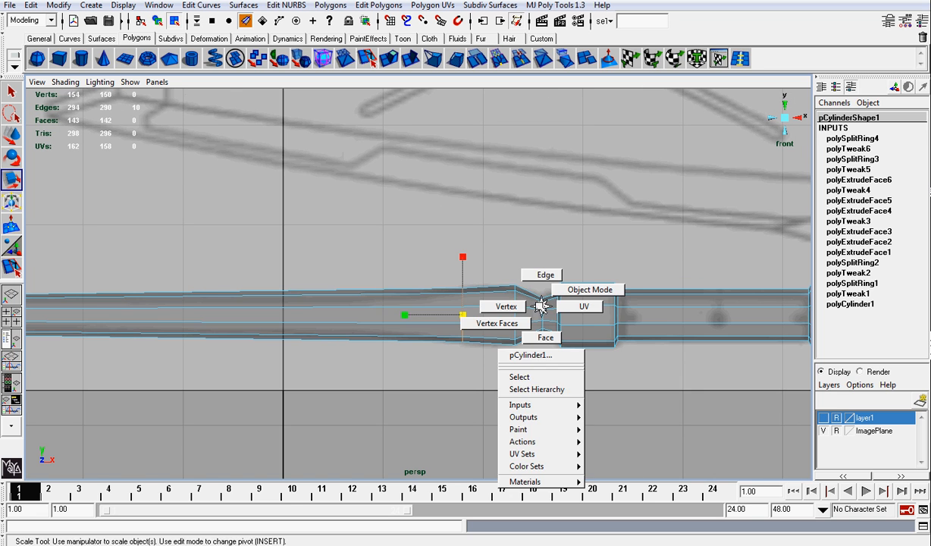
right_drag(541, 306, 507, 306)
drag(531, 285, 549, 359)
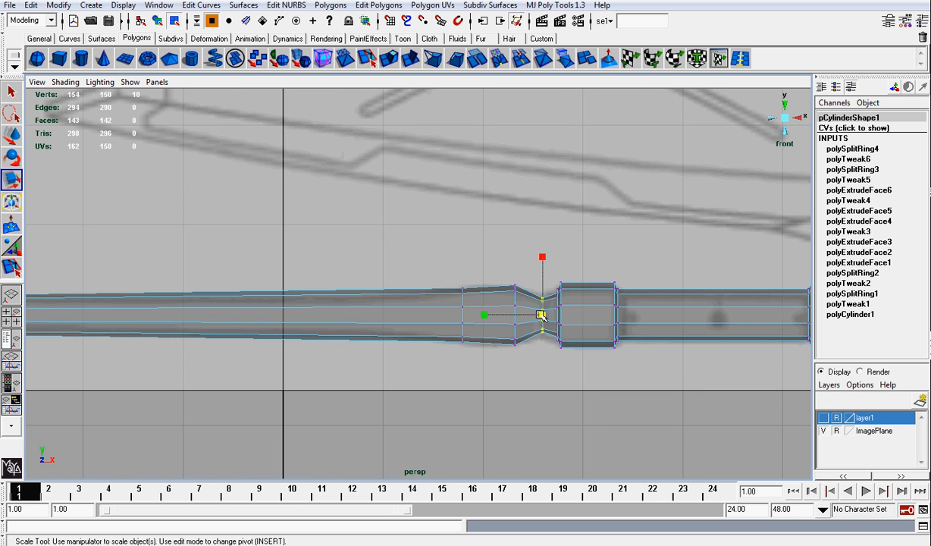
drag(542, 316, 546, 316)
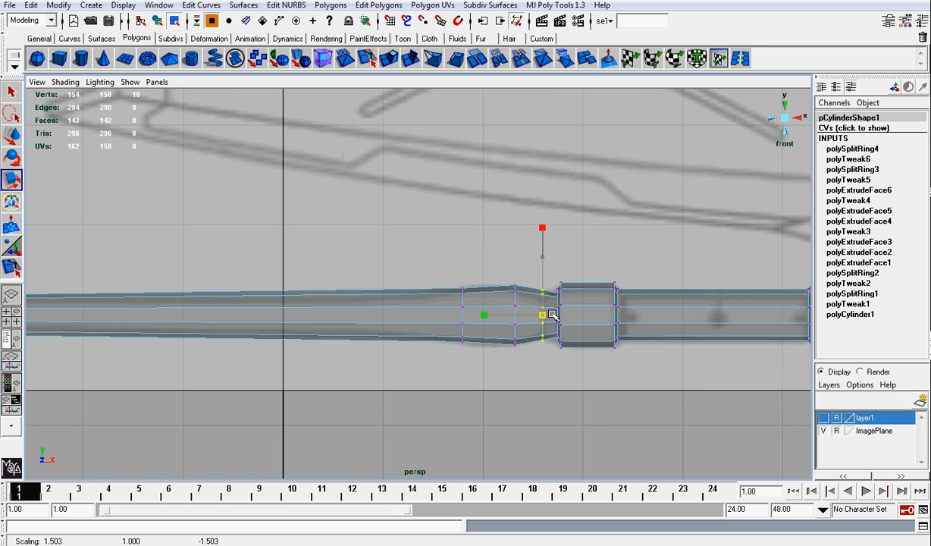
click(506, 260)
Save the scene file and switch to the Select tool.
scroll(506, 260, down, 3)
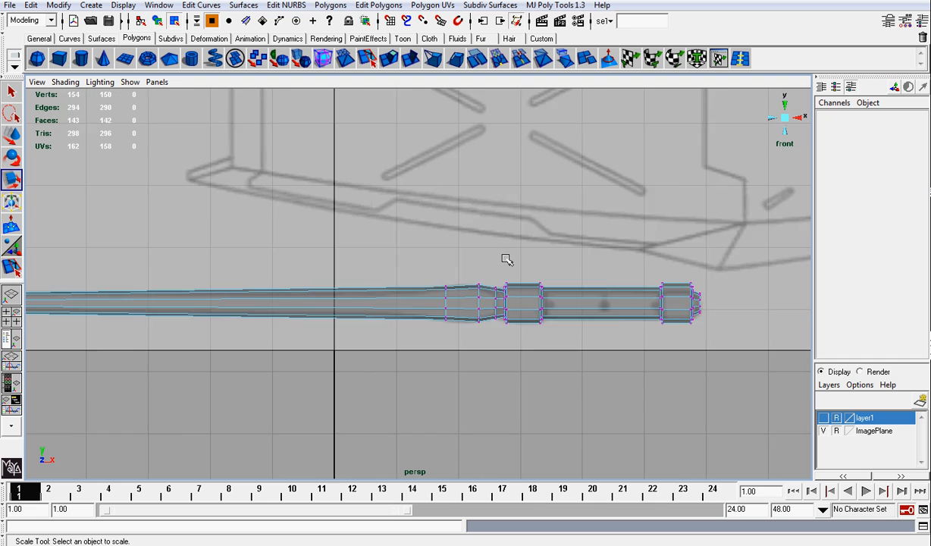
scroll(459, 290, up, 2)
scroll(551, 286, up, 6)
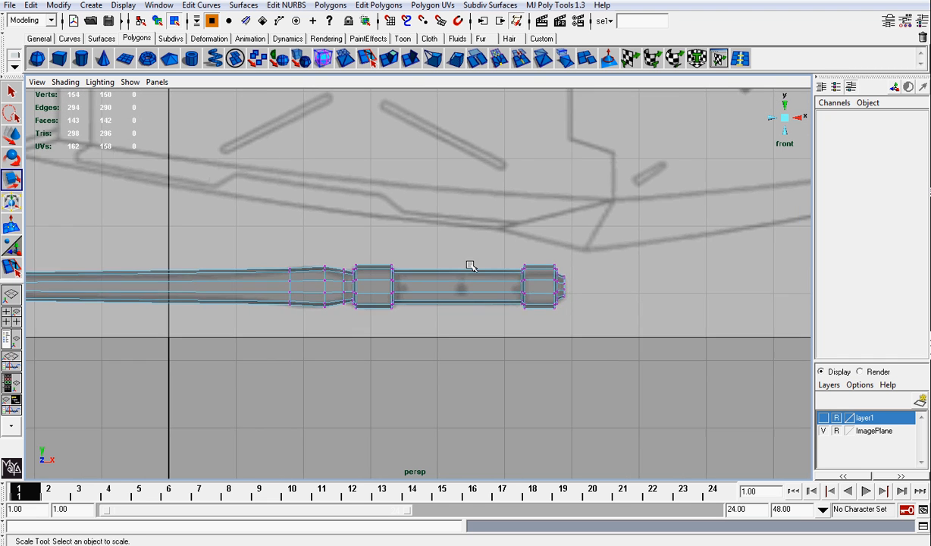
scroll(507, 257, up, 1)
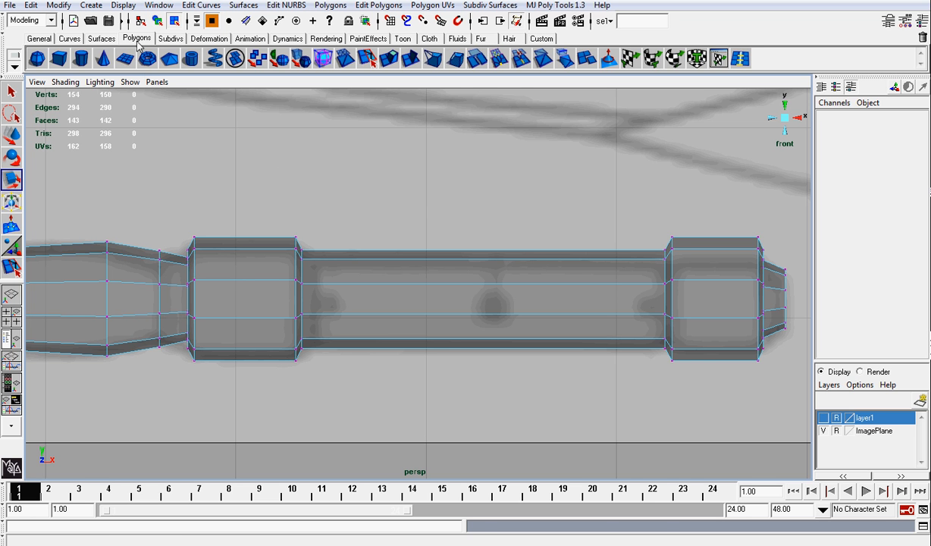
click(109, 20)
key(q)
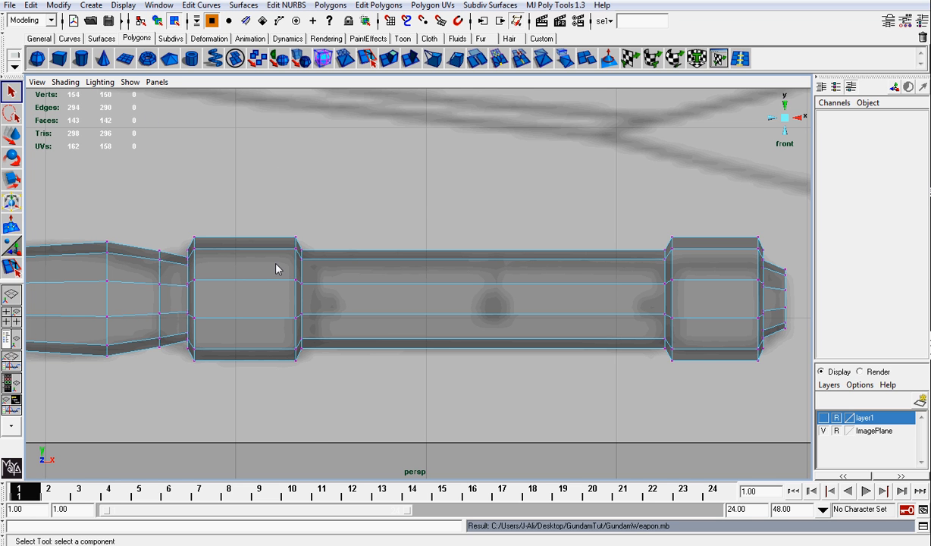
Return the saber mesh to object mode and turn off X-Ray shading.
right_drag(278, 269, 319, 247)
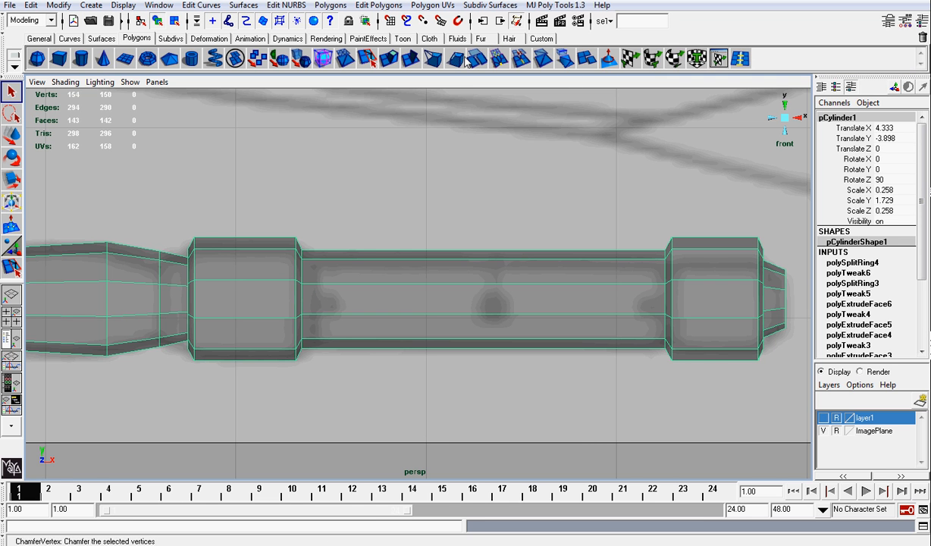
key(y)
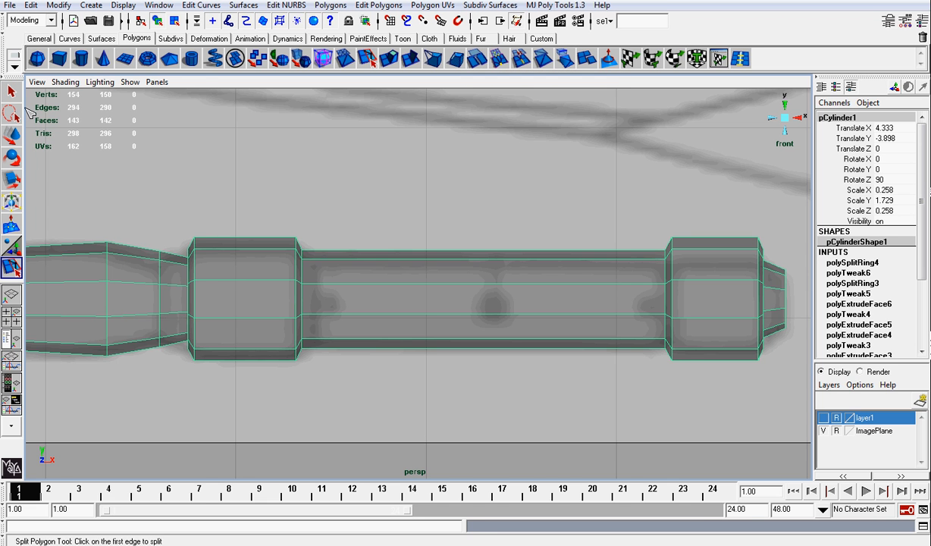
click(64, 82)
click(72, 231)
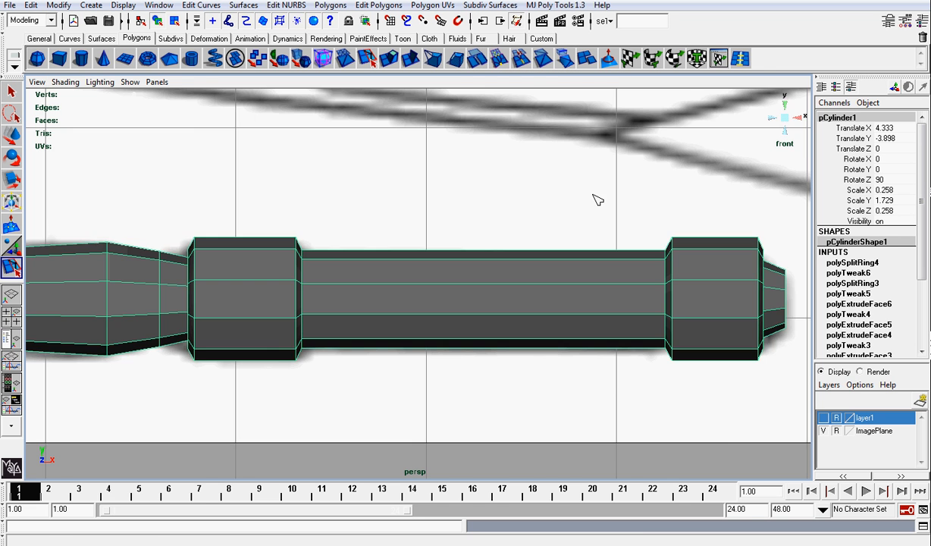
Show the saber in perspective, hide the ImagePlane layer and clear the selection.
scroll(597, 199, down, 3)
key(g)
click(785, 121)
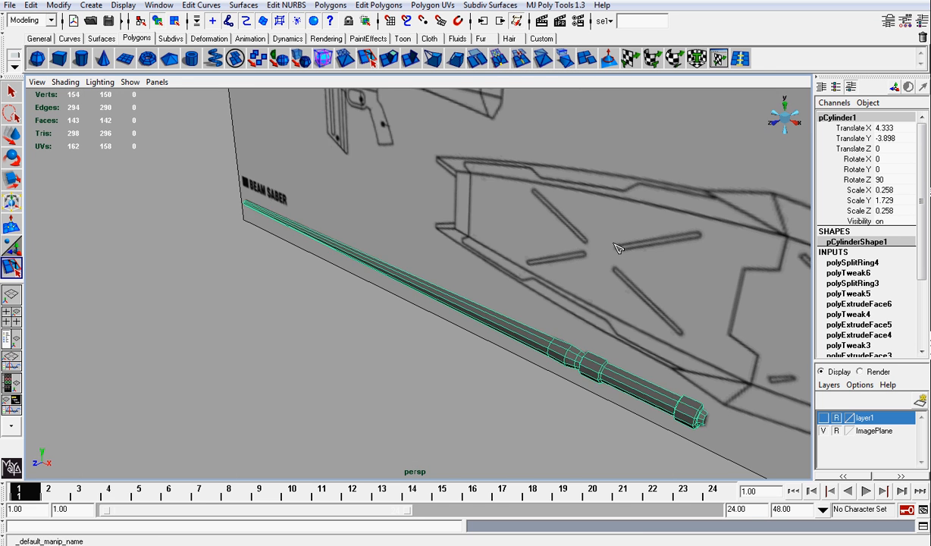
click(823, 430)
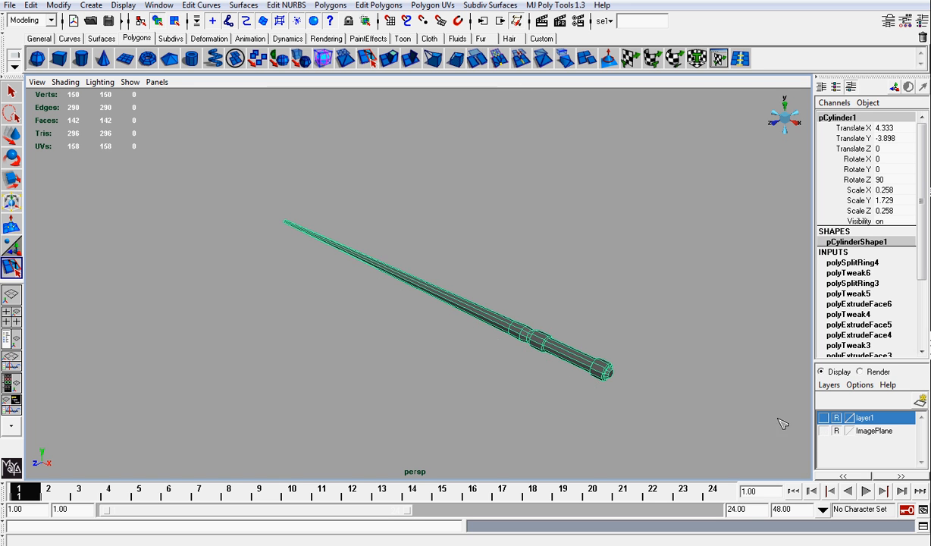
alt+drag(455, 227, 460, 197)
click(457, 194)
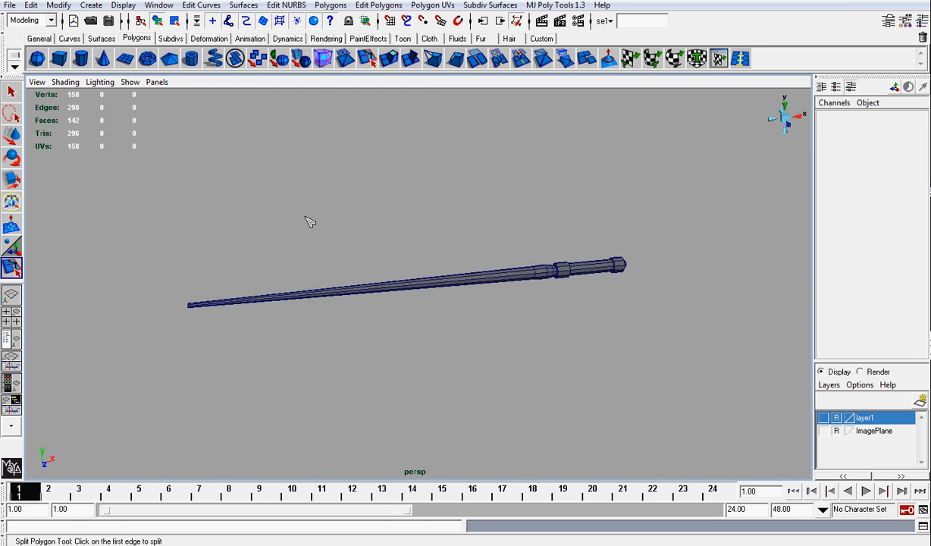
Freeze the saber's transformations and delete its construction history.
alt+drag(308, 221, 623, 371)
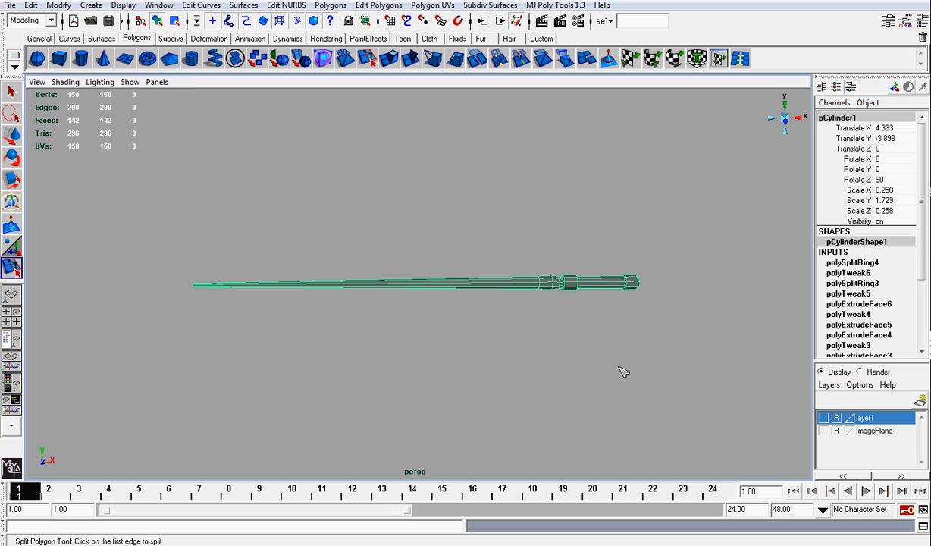
click(59, 5)
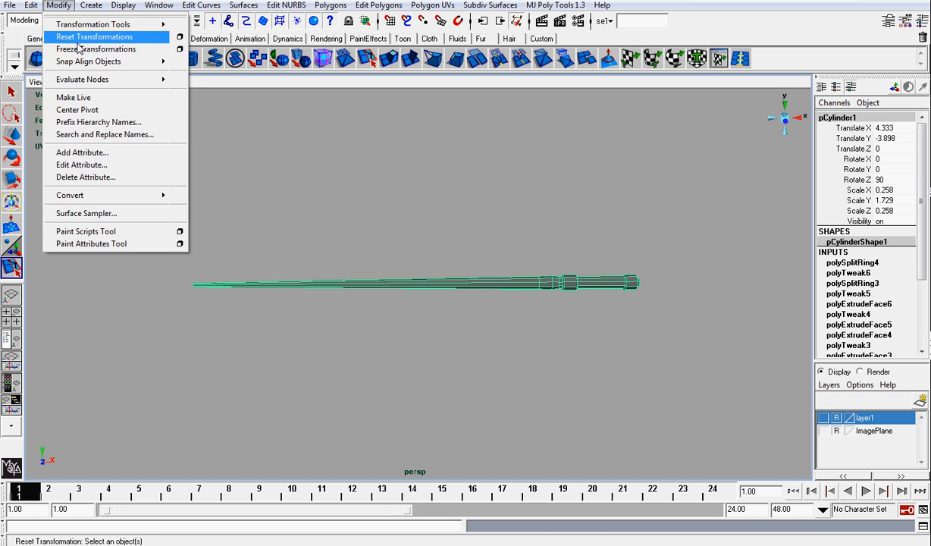
click(76, 49)
click(31, 4)
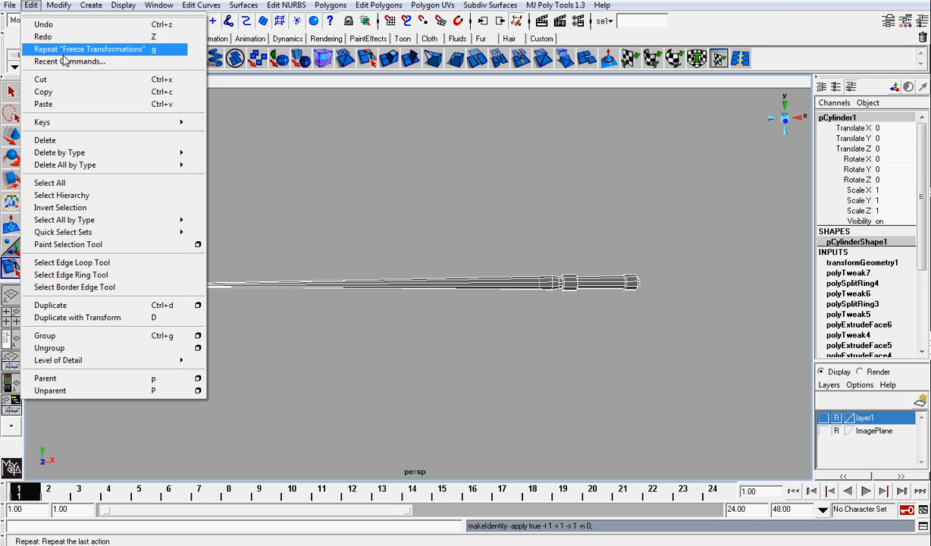
mouse_move(85, 154)
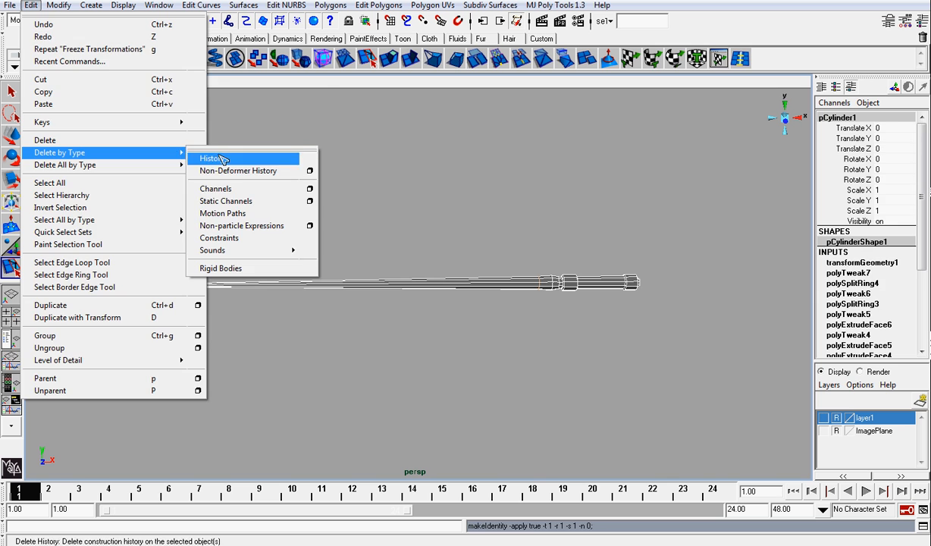
click(212, 153)
click(416, 170)
Display the saber shaded, select it and view the whole weapon from the front.
key(5)
key(a)
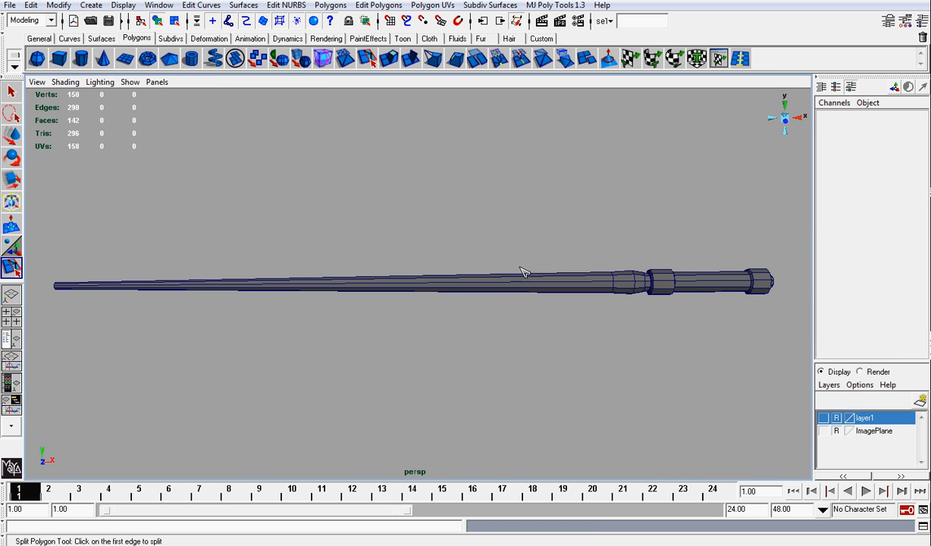
click(549, 293)
key(w)
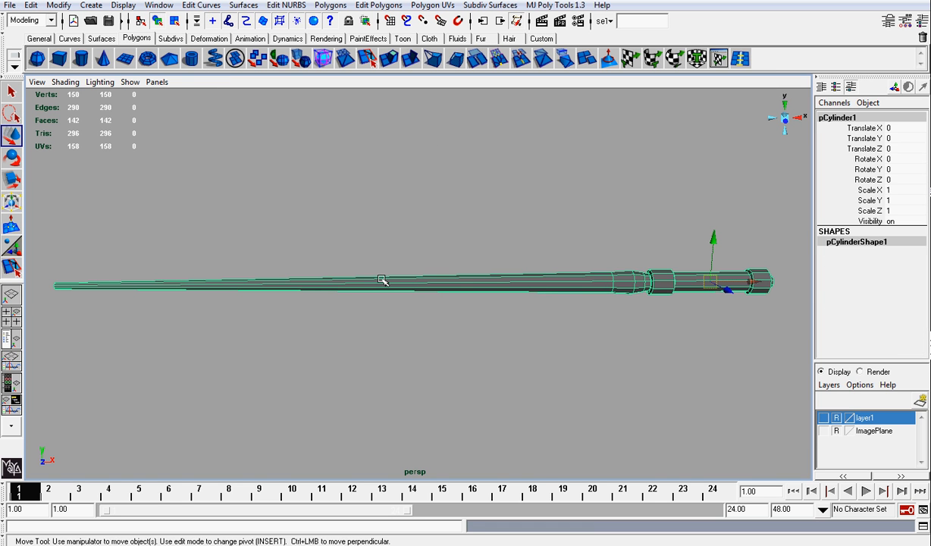
scroll(677, 269, up, 5)
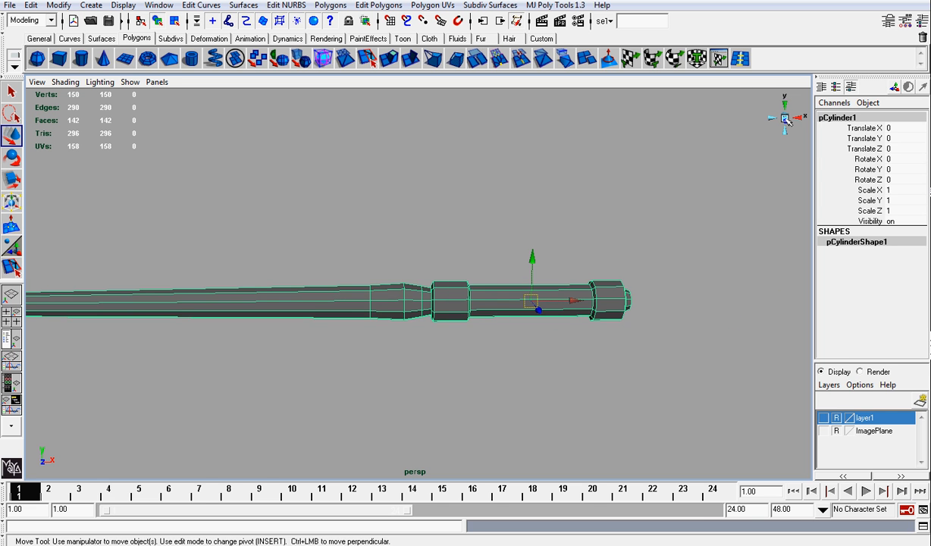
scroll(671, 245, down, 5)
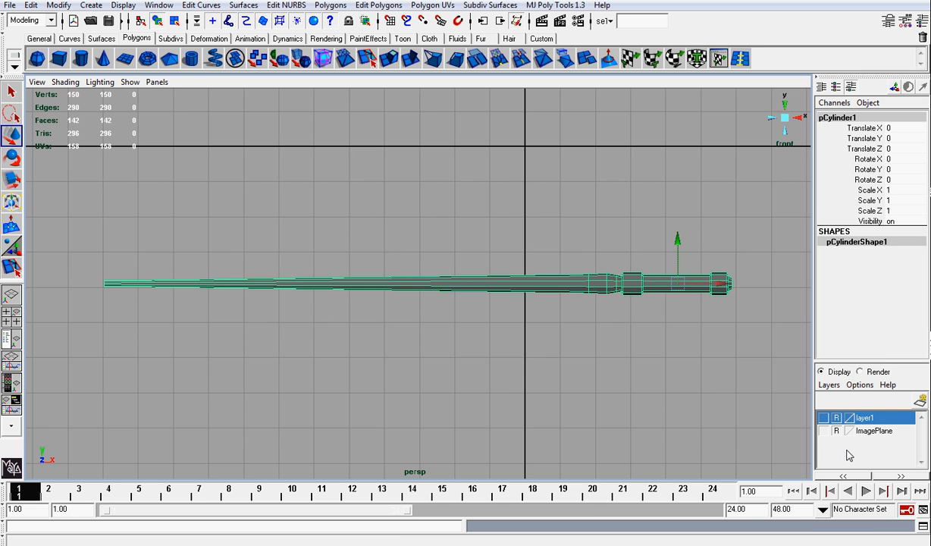
Show the ImagePlane layer and turn on X-Ray shading to compare the saber's grip with the blueprint.
click(823, 430)
scroll(582, 357, up, 5)
scroll(374, 353, up, 4)
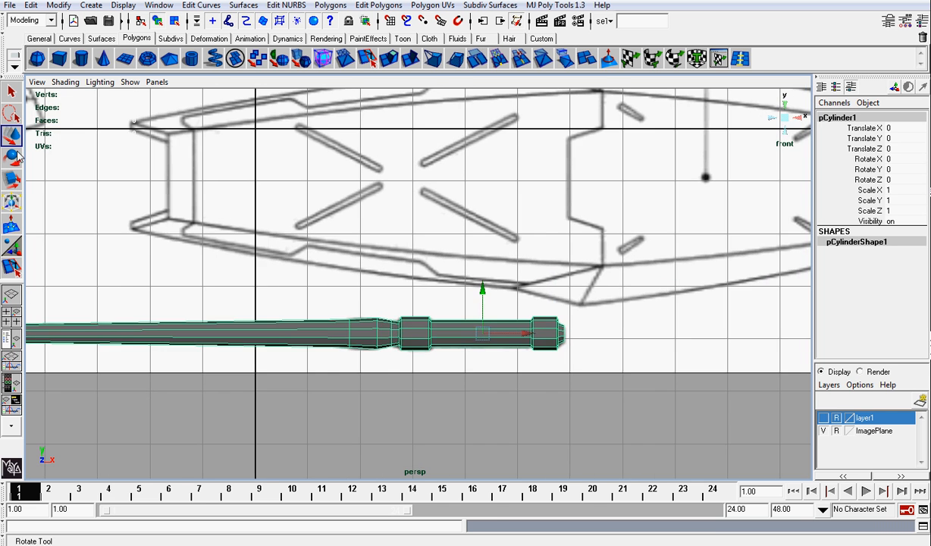
click(65, 82)
click(91, 230)
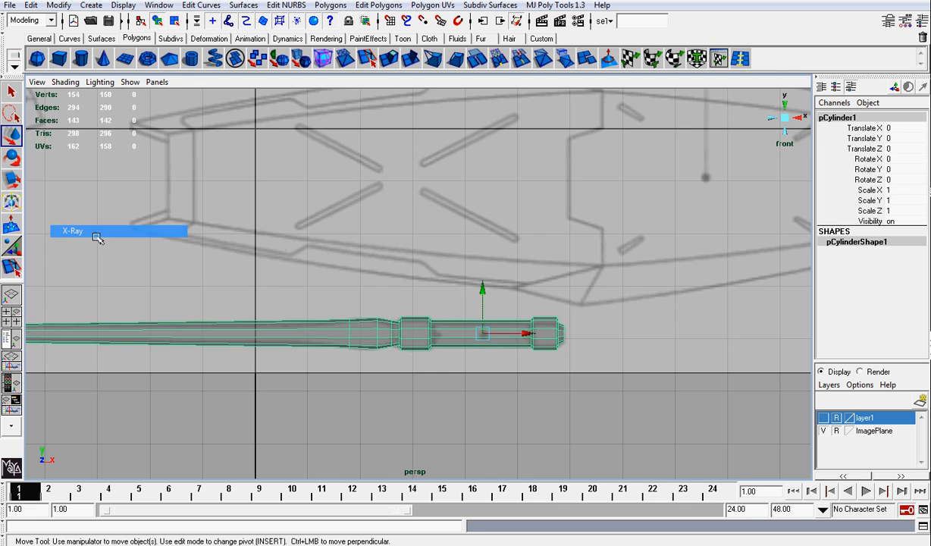
scroll(519, 285, up, 5)
alt+middle_drag(603, 305, 544, 212)
scroll(580, 290, up, 2)
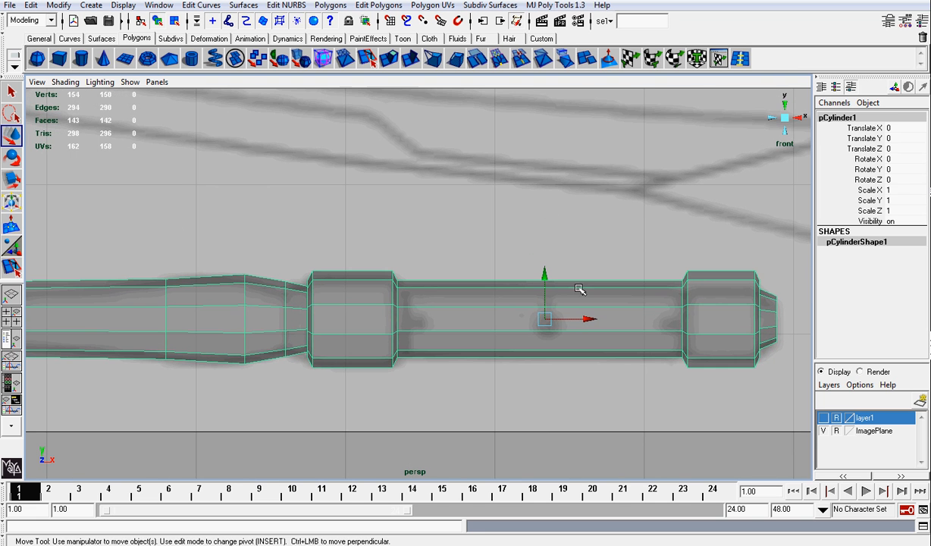
scroll(555, 314, up, 4)
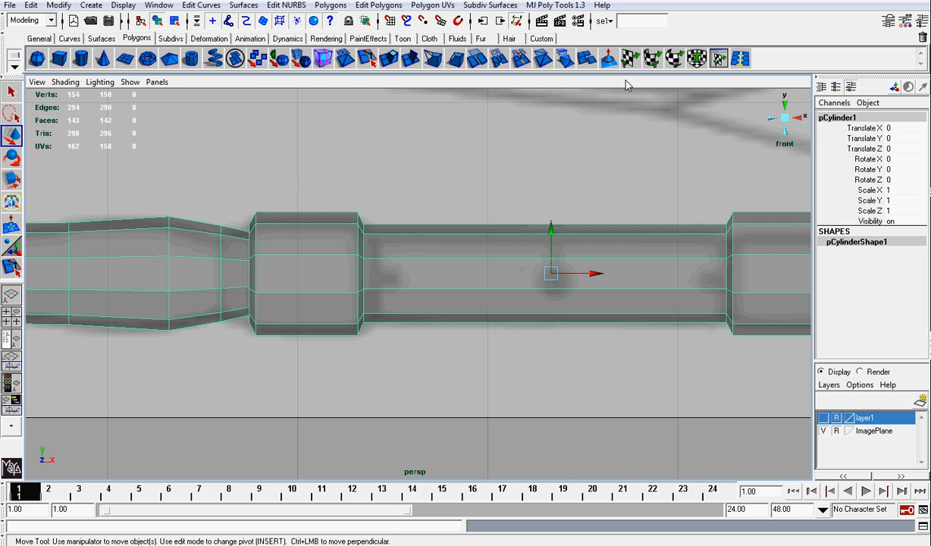
Try to insert two edge loops around the grip, one on each side of the blueprint's middle dot.
click(658, 55)
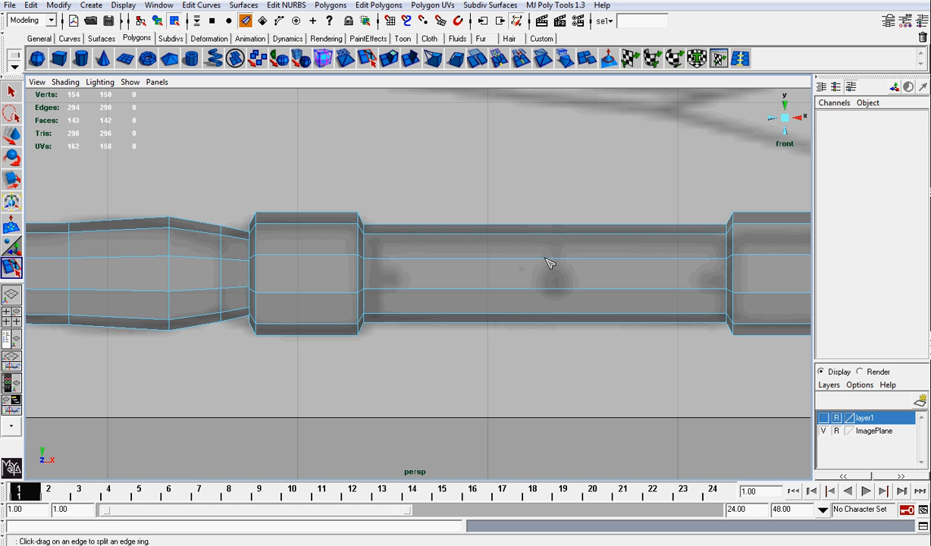
mouse_move(554, 262)
mouse_down()
mouse_move(536, 263)
mouse_move(571, 263)
mouse_up()
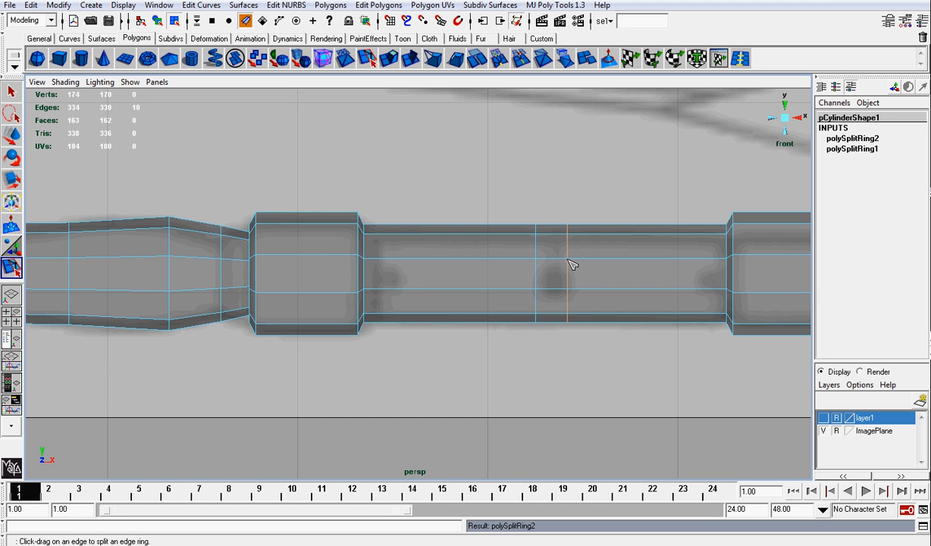
key(w)
alt+right_drag(486, 249, 534, 267)
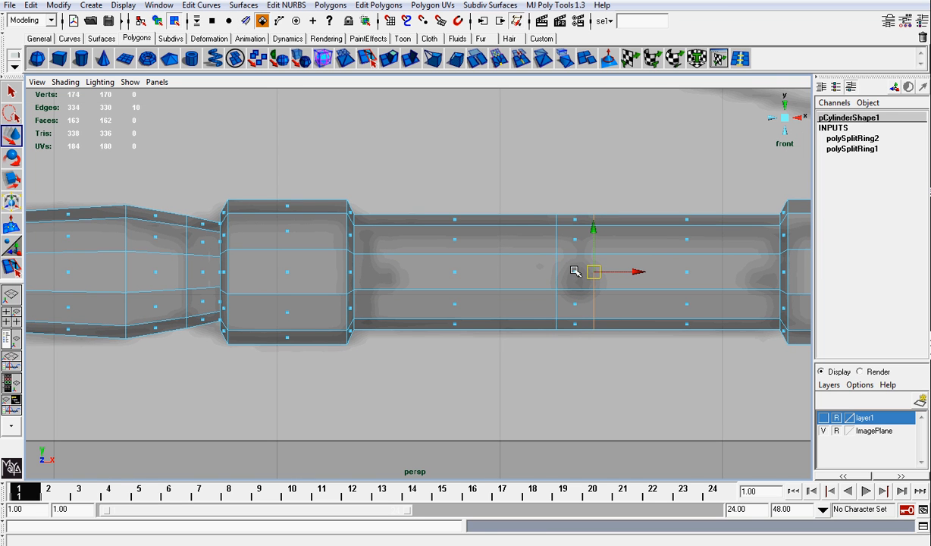
Try to scale the lower vertices of the two grip edge loops around the blueprint's middle dot.
drag(573, 268, 574, 305)
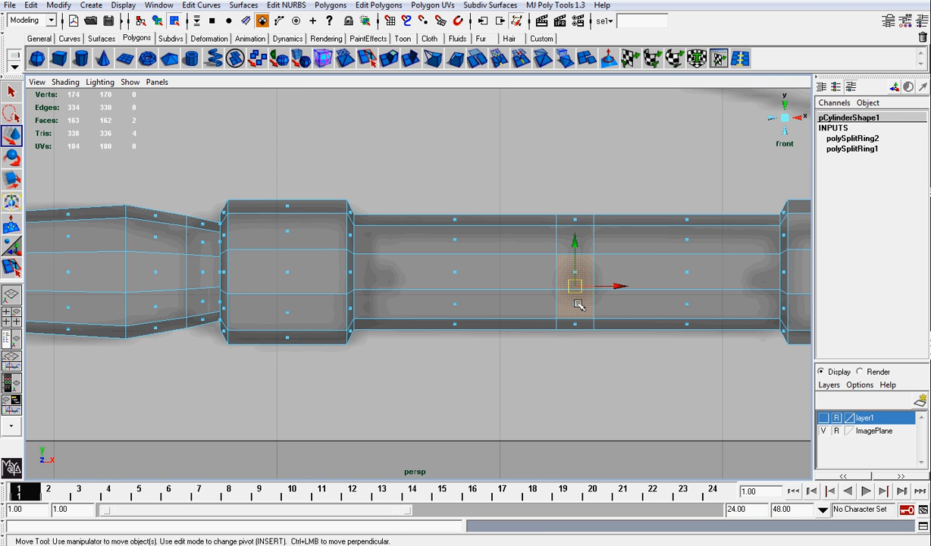
right_drag(569, 258, 540, 255)
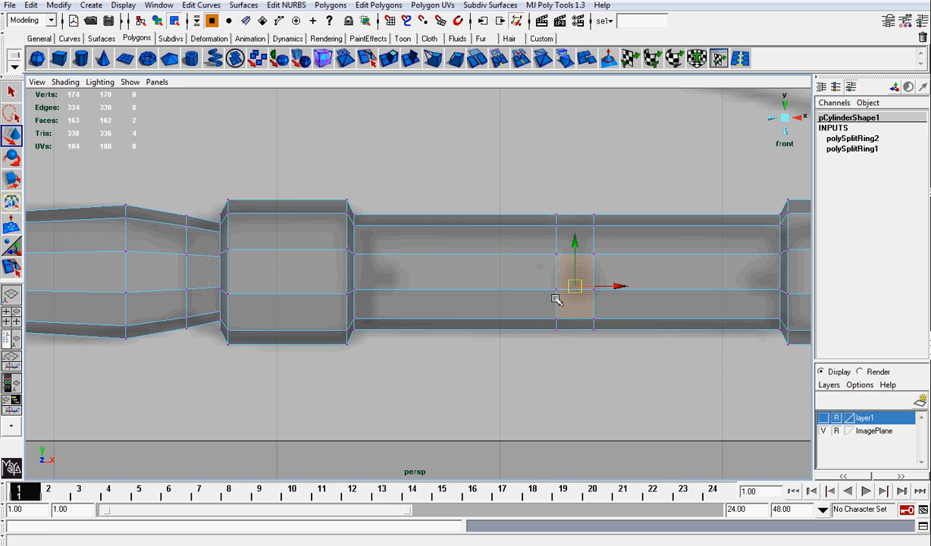
click(558, 292)
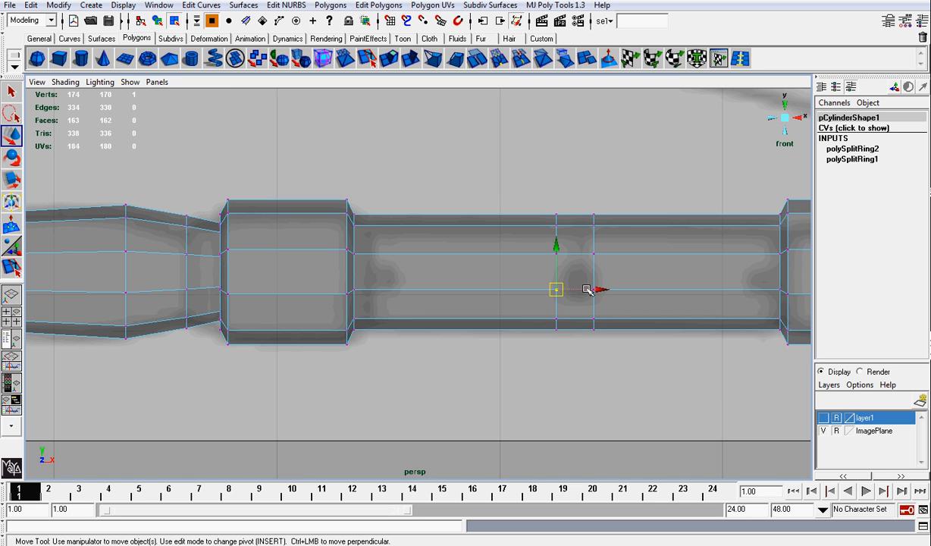
shift+drag(588, 285, 609, 295)
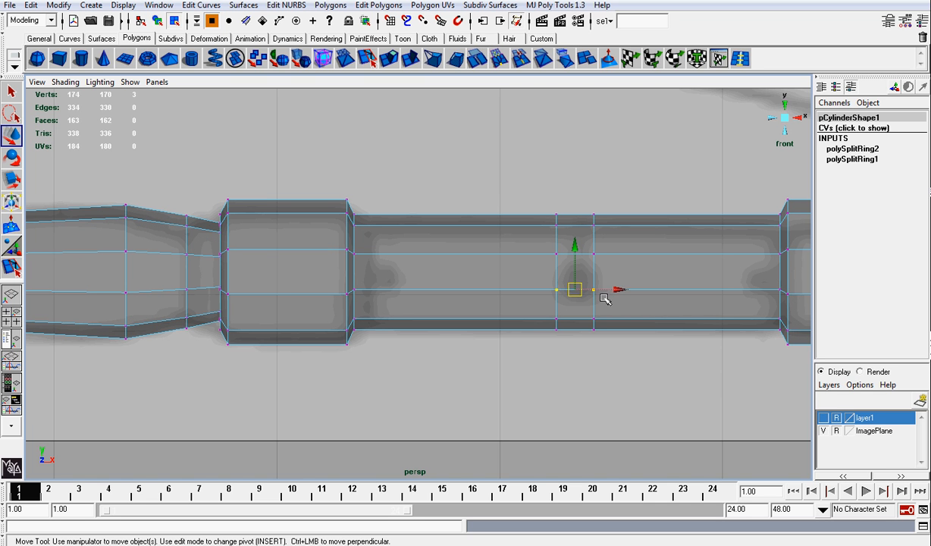
key(r)
drag(518, 290, 490, 289)
Undo the vertex edits and both edge loops added to the saber's grip.
key(ctrl+z)
key(ctrl+z)
key(ctrl+z)
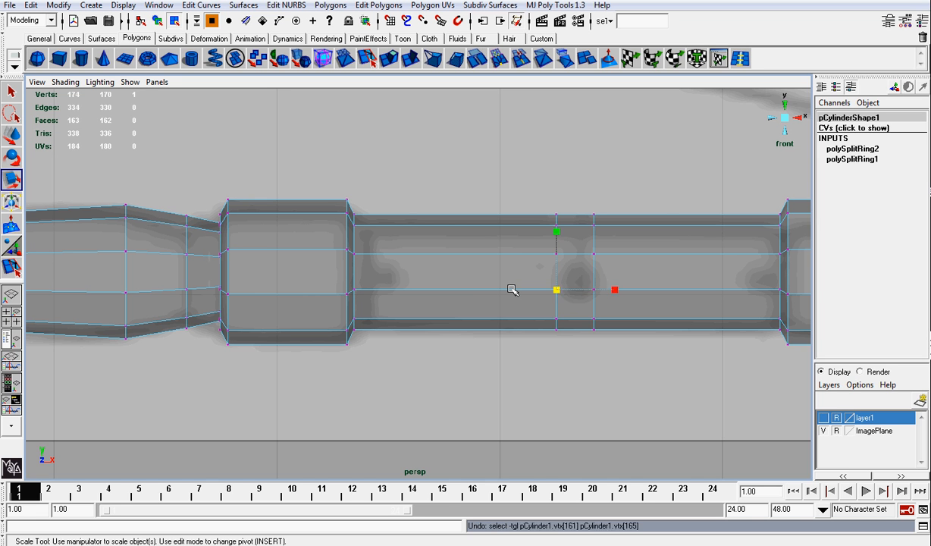
key(ctrl+z)
key(ctrl+z)
key(ctrl+z)
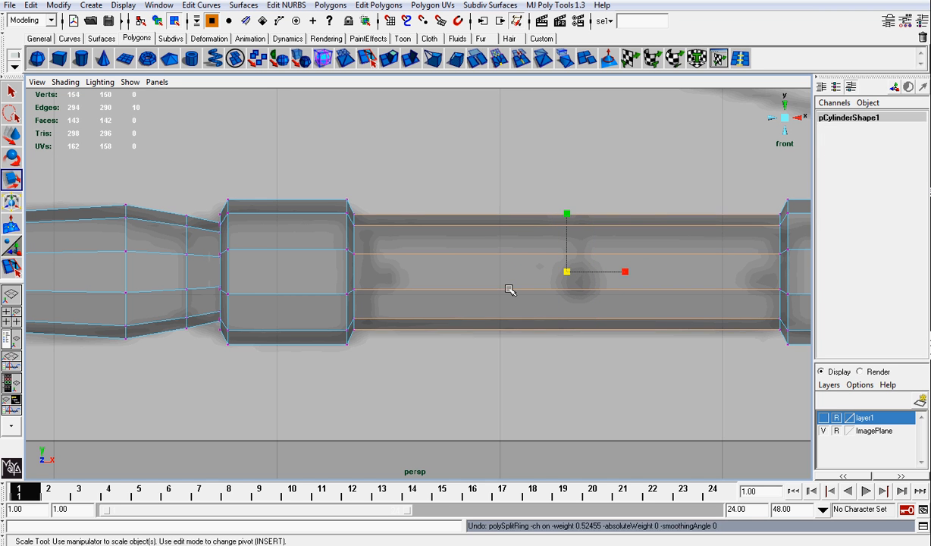
Return the saber to object mode and turn off X-Ray shading.
right_drag(504, 272, 529, 254)
scroll(519, 206, down, 10)
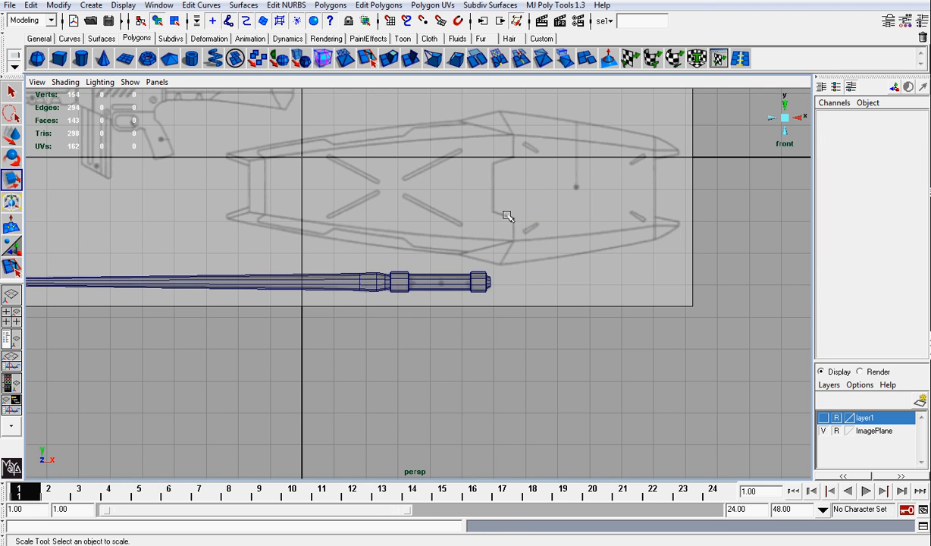
click(59, 81)
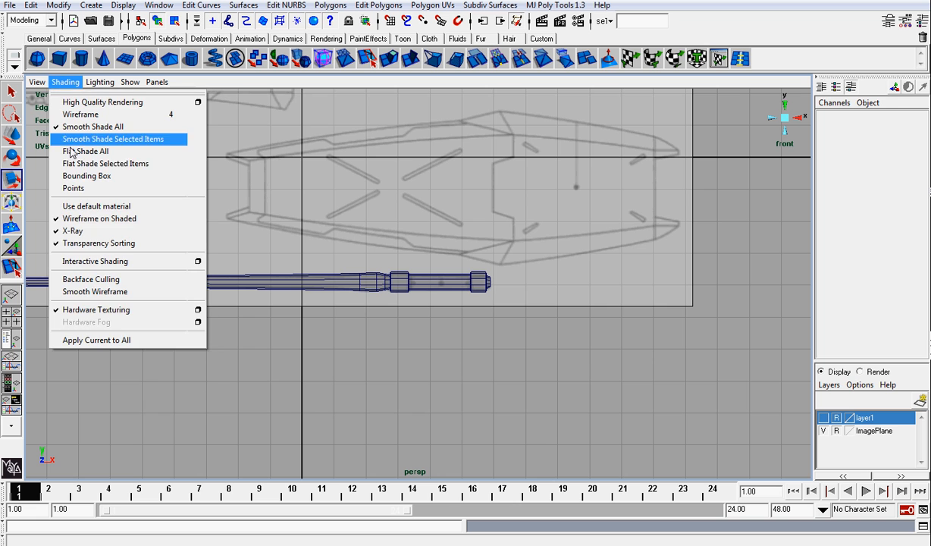
click(87, 231)
Hide the saber mesh so that only the blueprint shows in the front view.
scroll(422, 265, up, 2)
click(423, 287)
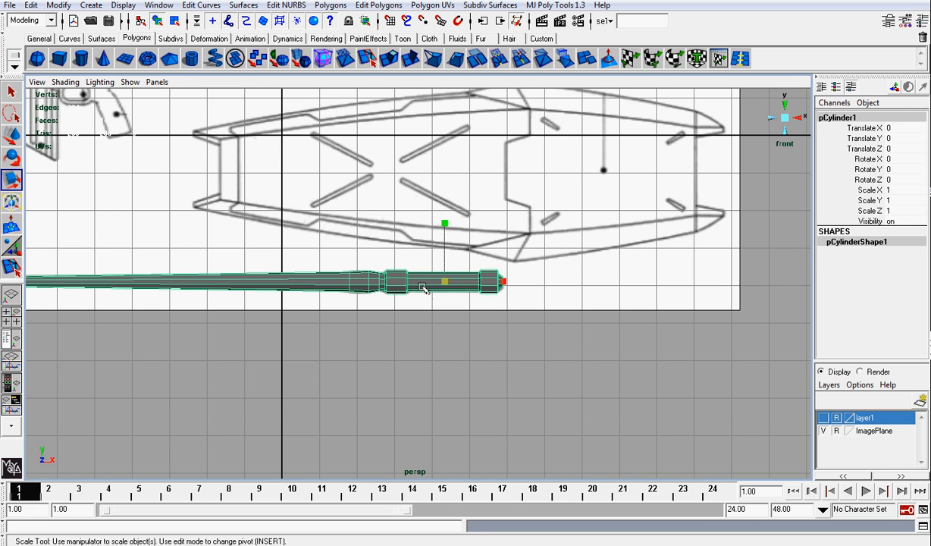
key(ctrl+h)
alt+middle_drag(506, 208, 504, 343)
scroll(599, 224, down, 2)
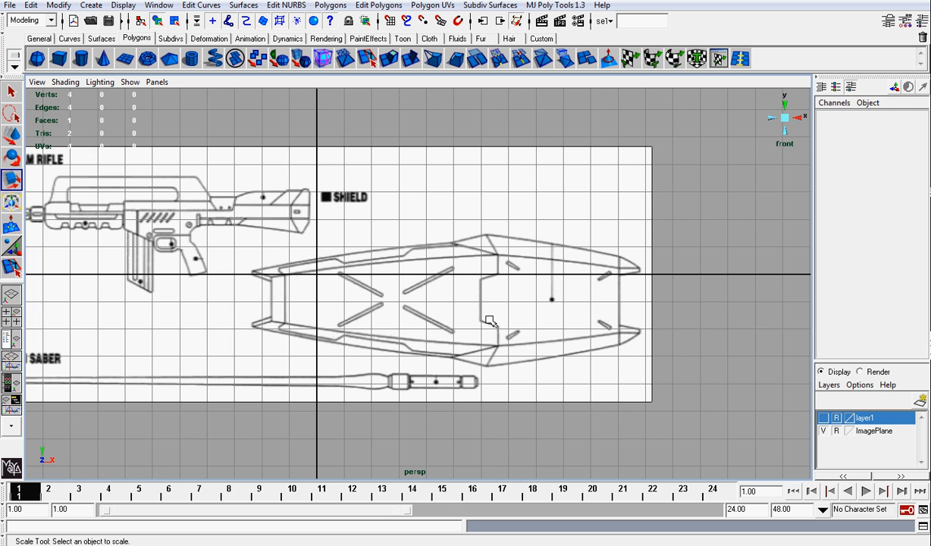
Make the ImagePlane layer selectable and set the blueprint plane's Rotate Z to 90 to stand the shield upright.
click(836, 432)
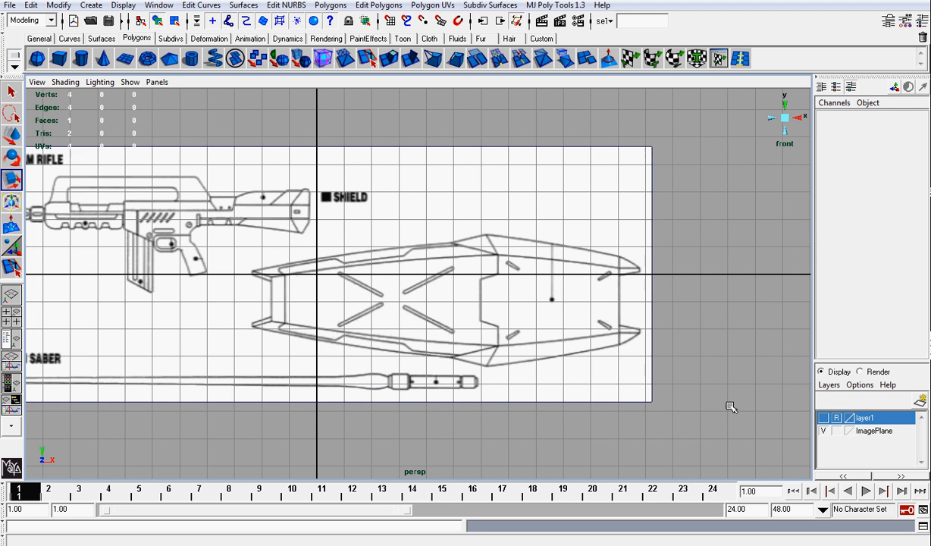
click(557, 311)
scroll(561, 315, down, 1)
key(w)
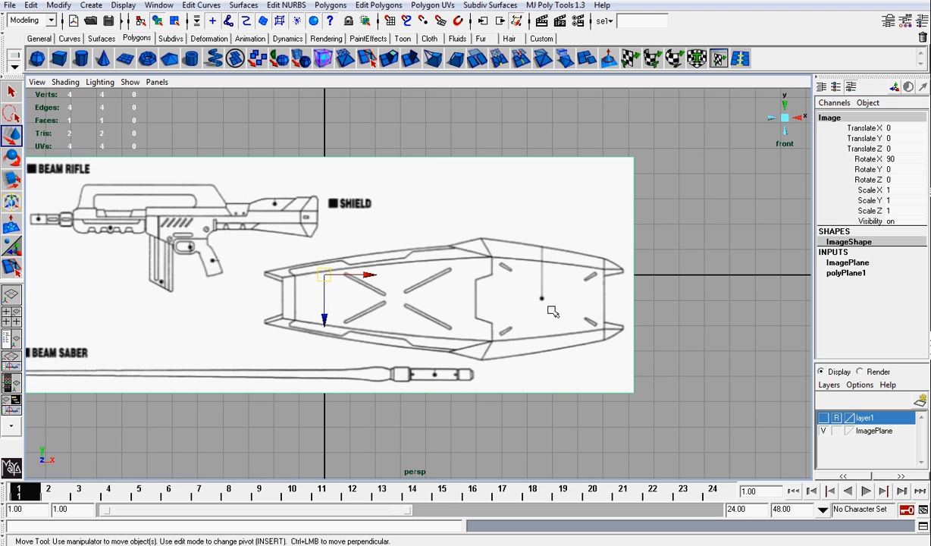
key(e)
drag(369, 262, 334, 160)
click(895, 179)
text(90)
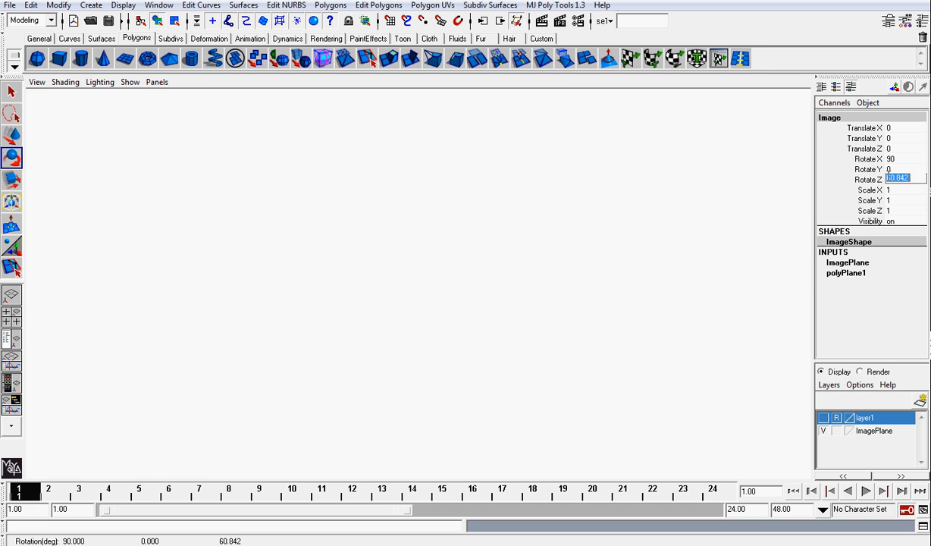
key(Return)
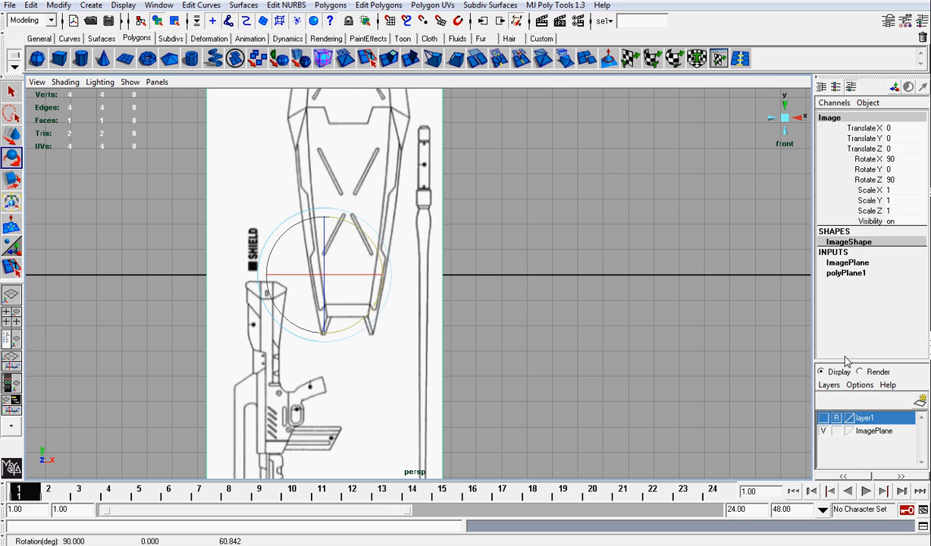
Turn on X-Ray shading so the grid shows through the rotated blueprint.
click(835, 430)
click(837, 430)
scroll(525, 269, down, 3)
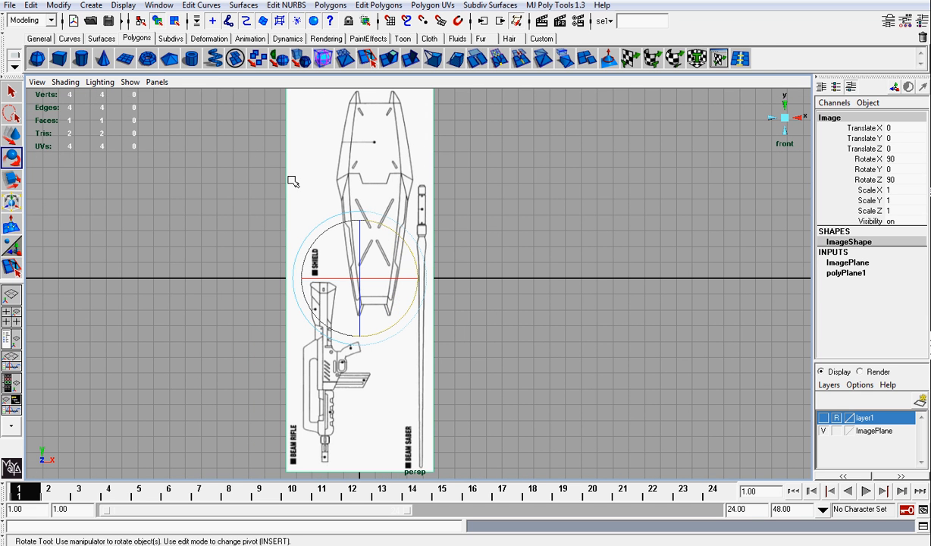
click(65, 83)
click(73, 231)
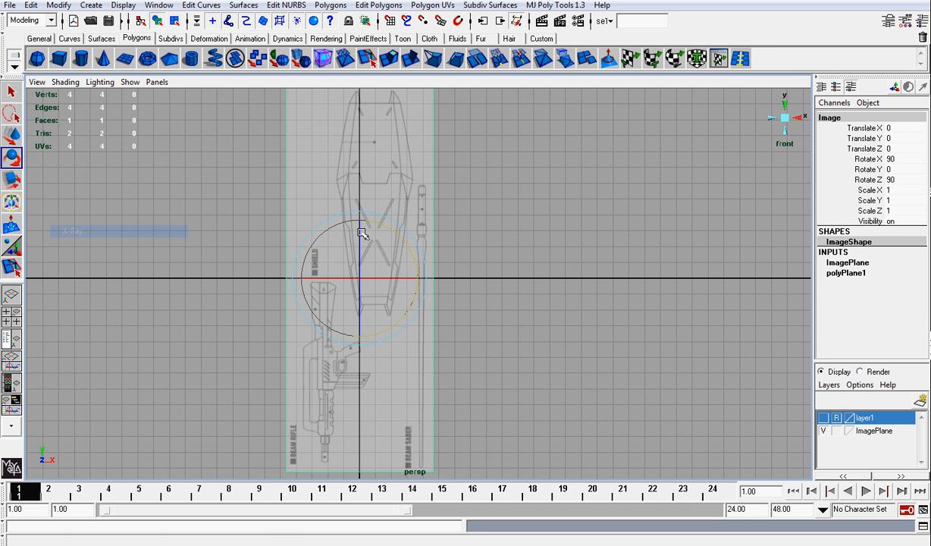
alt+middle_drag(373, 241, 387, 271)
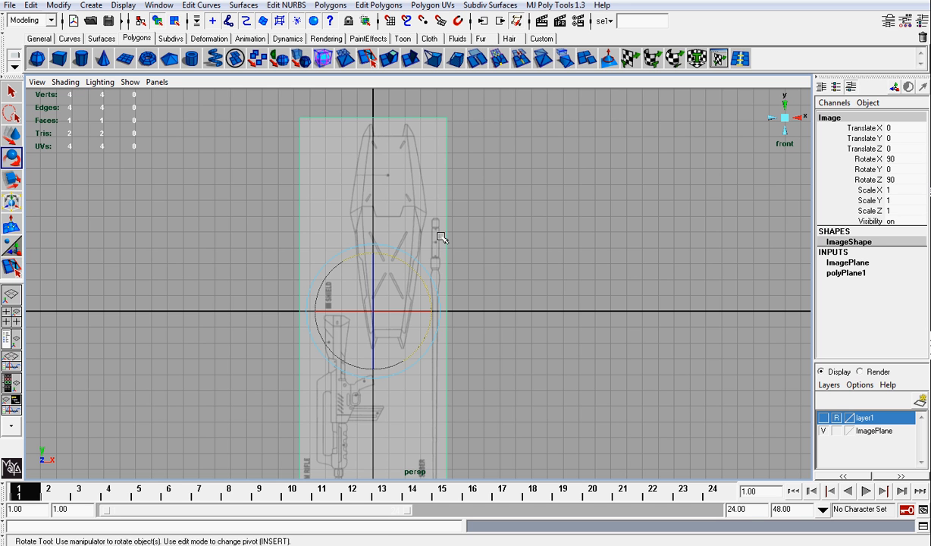
Move the blueprint plane along X to -0.99 so the shield drawing is centred on the vertical axis.
key(w)
scroll(451, 267, up, 2)
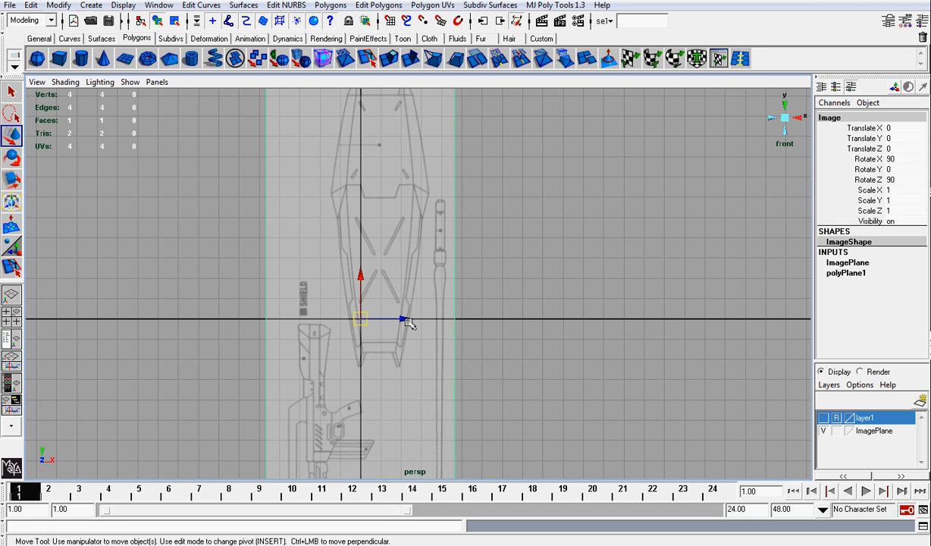
drag(408, 323, 388, 322)
alt+middle_drag(426, 241, 424, 317)
scroll(424, 316, up, 2)
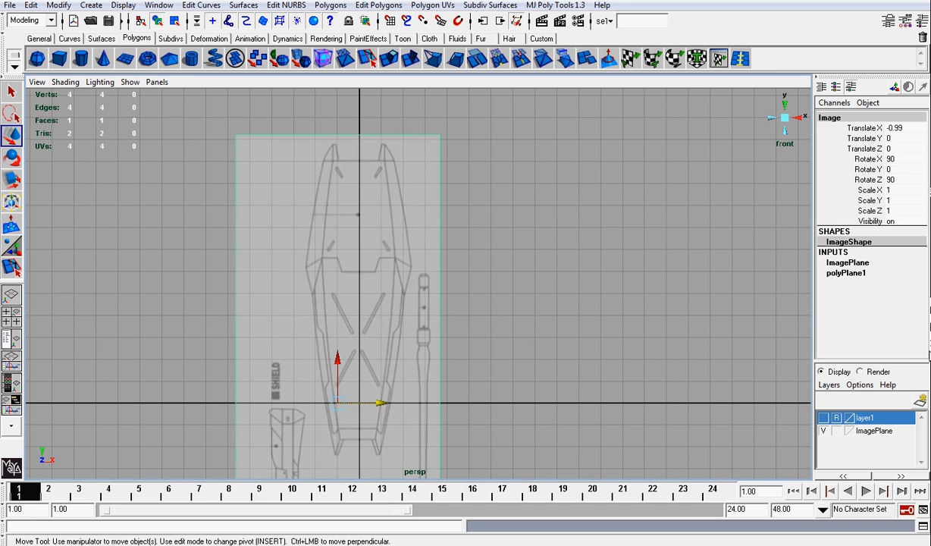
Set the ImagePlane layer back to reference and clear the selection.
click(836, 430)
click(836, 431)
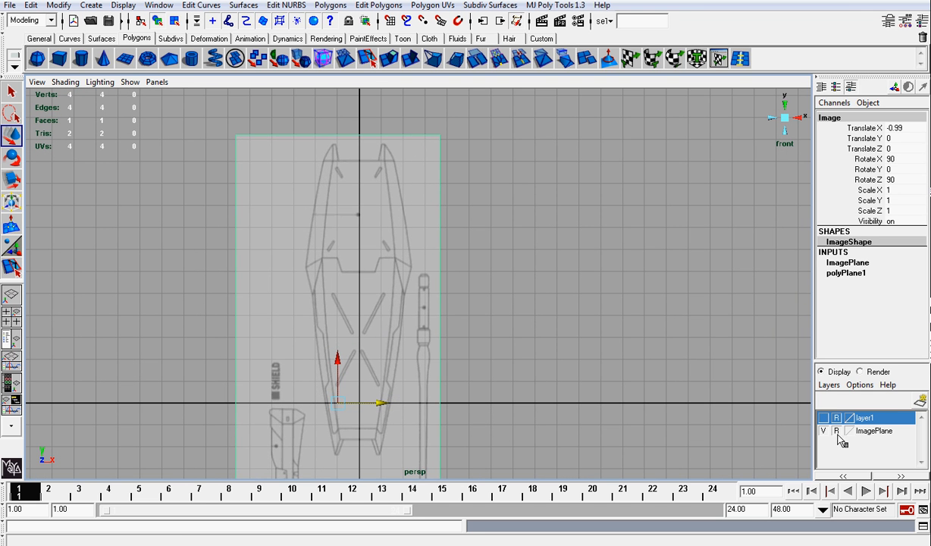
scroll(482, 341, up, 2)
click(505, 288)
alt+middle_drag(460, 220, 503, 294)
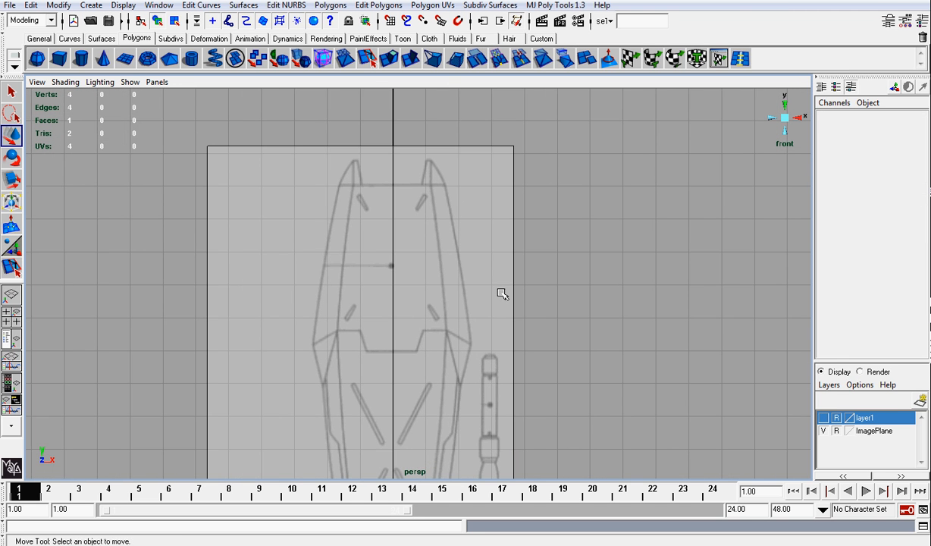
scroll(272, 210, down, 1)
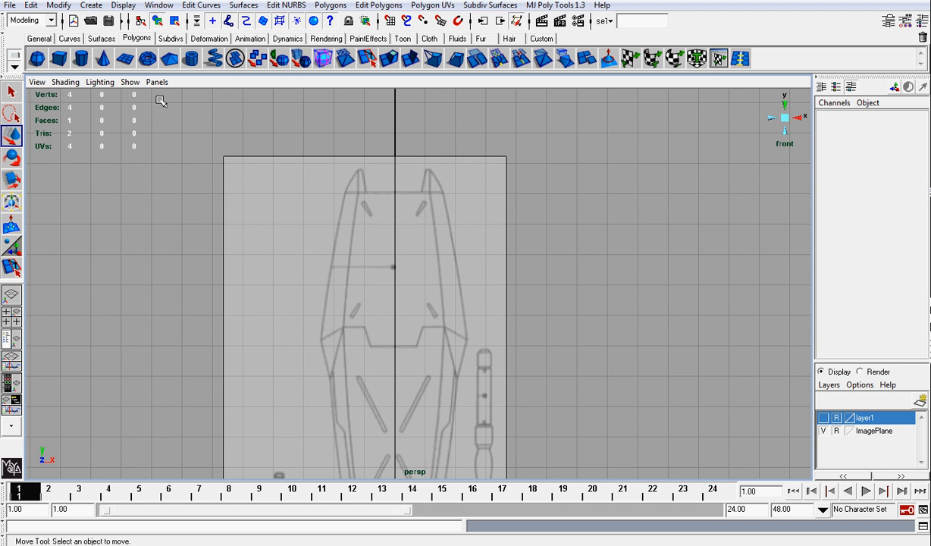
scroll(351, 252, down, 1)
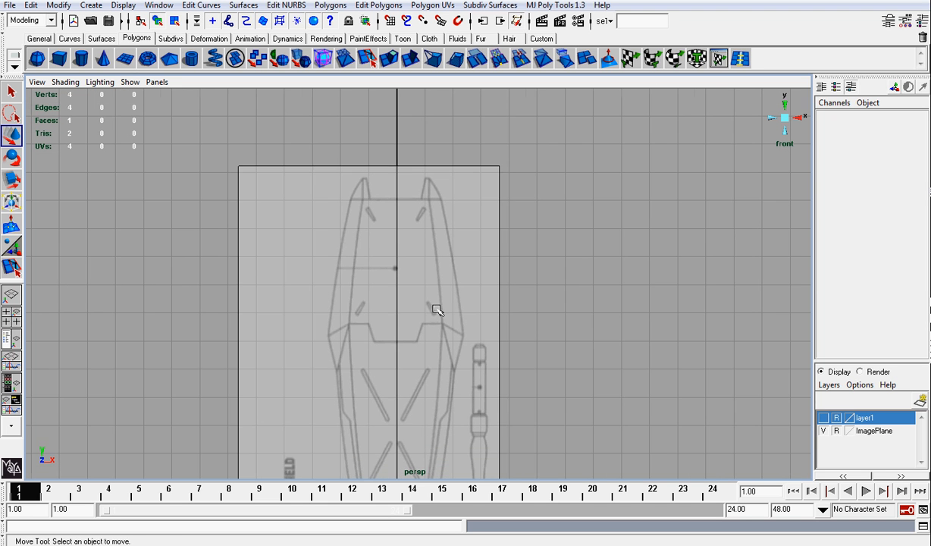
alt+middle_drag(438, 309, 494, 140)
alt+middle_drag(544, 158, 484, 224)
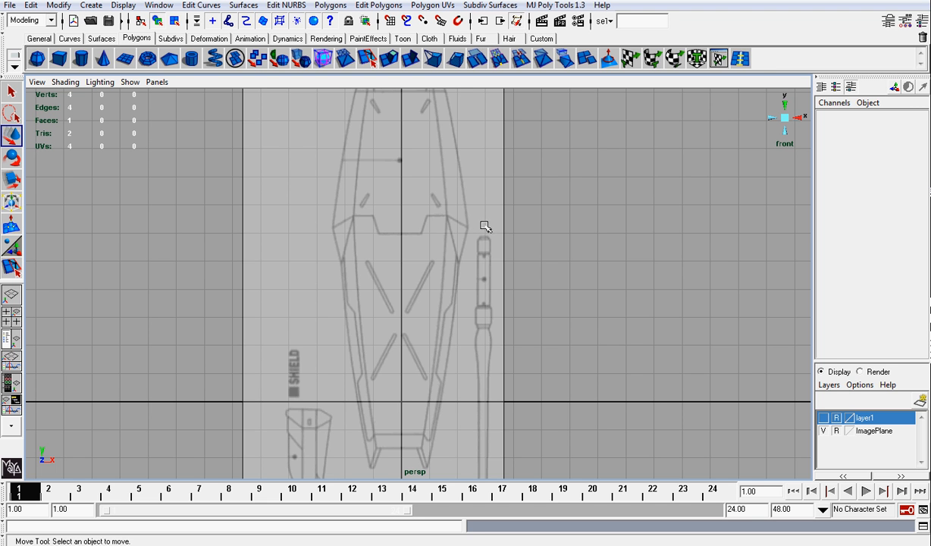
Show the reference picture on layer1 for comparison with the shield blueprint, and hide it again.
scroll(485, 227, up, 1)
click(824, 418)
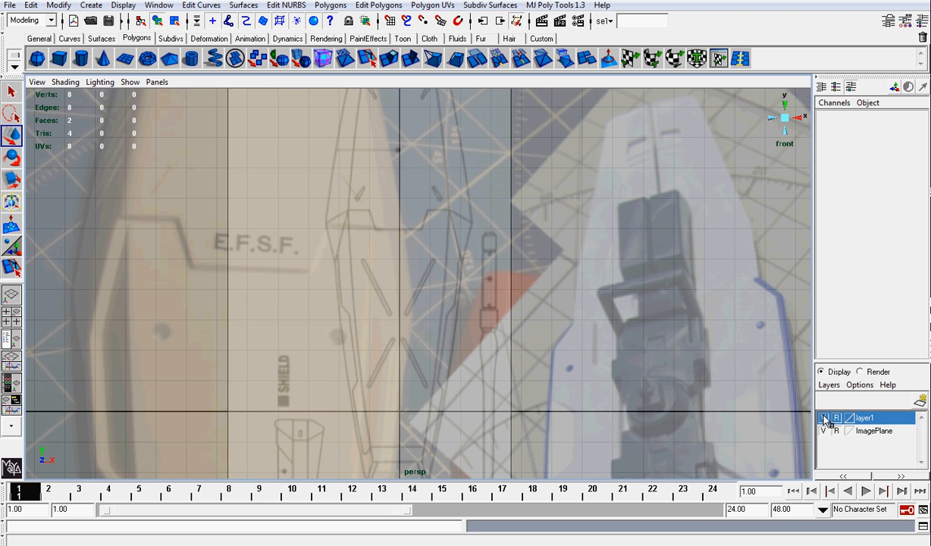
click(823, 418)
scroll(558, 311, down, 3)
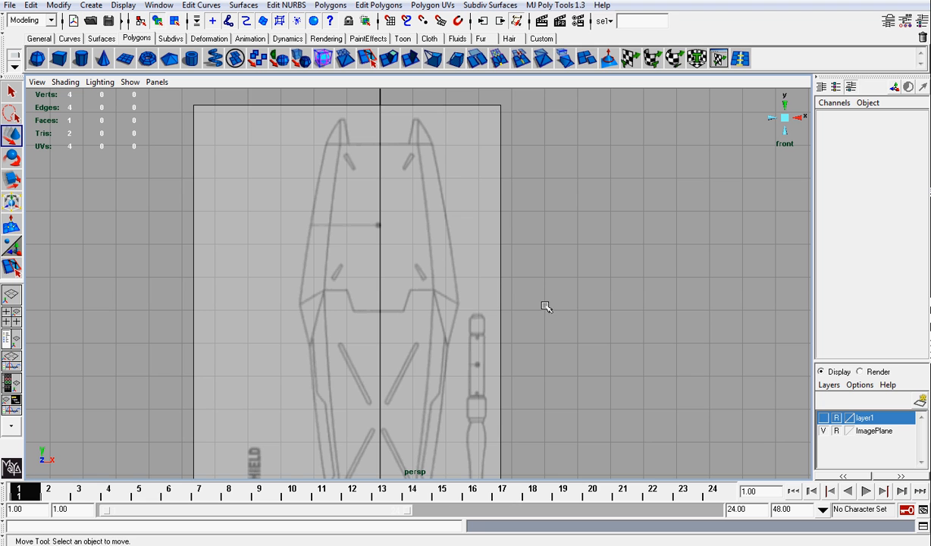
Create a polygon plane and set its Rotate X to 90 so it faces the front view.
click(126, 61)
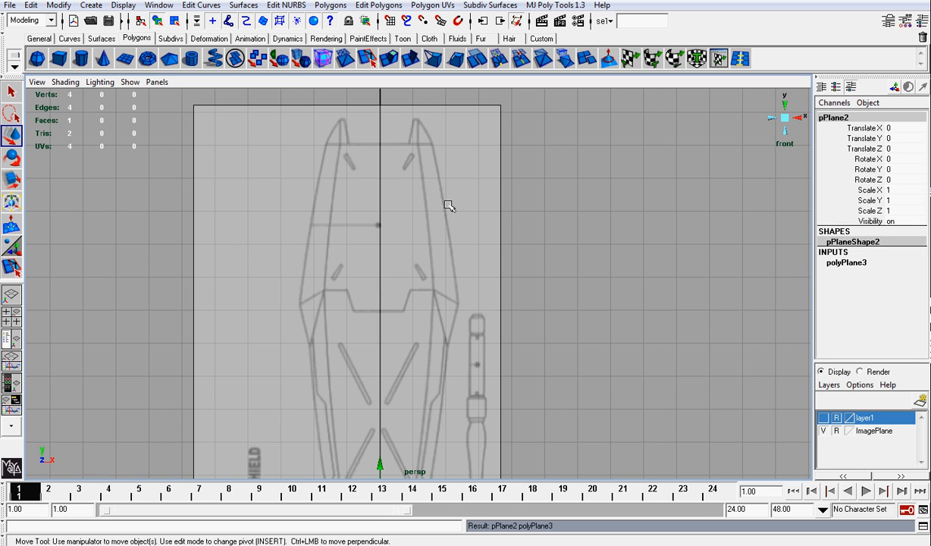
click(888, 159)
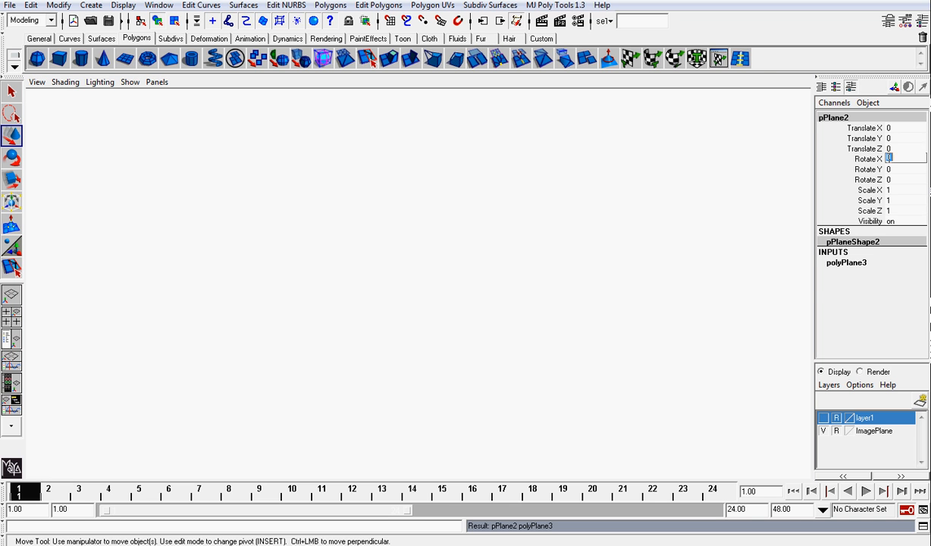
text(90)
key(Return)
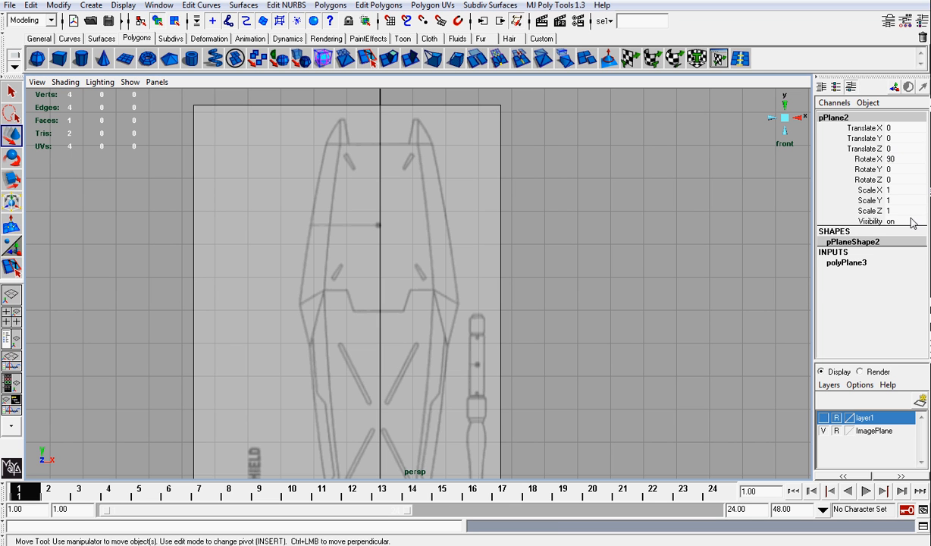
Set the new plane's Subdivisions Width and Subdivisions Height to 5.
click(849, 263)
drag(877, 296, 874, 302)
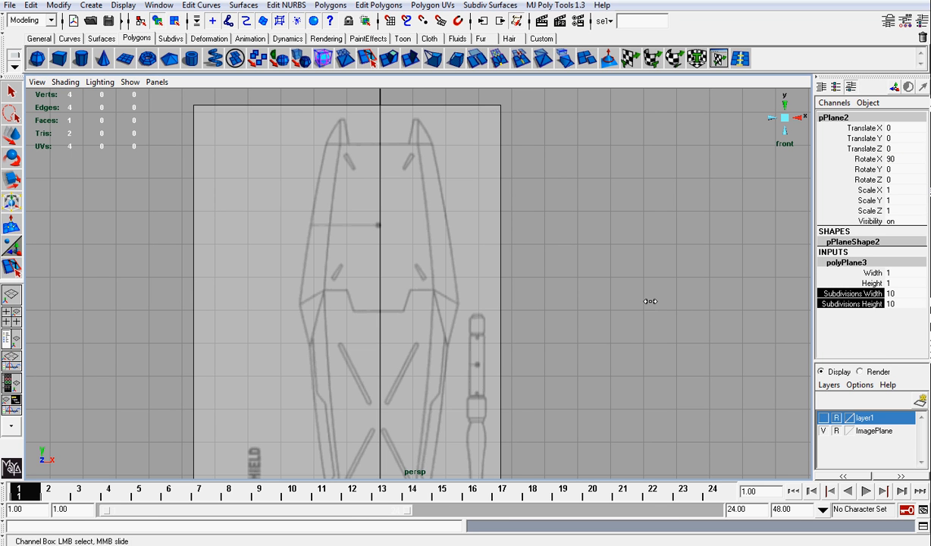
middle_drag(650, 301, 611, 308)
key(w)
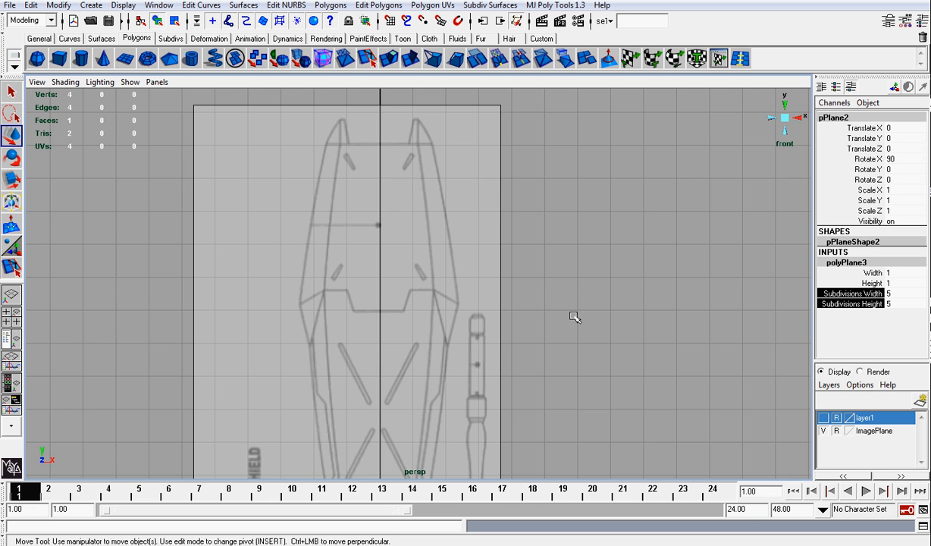
Move the plane up the centre line to about 7.017 in Y, over the shield drawing.
scroll(433, 378, down, 2)
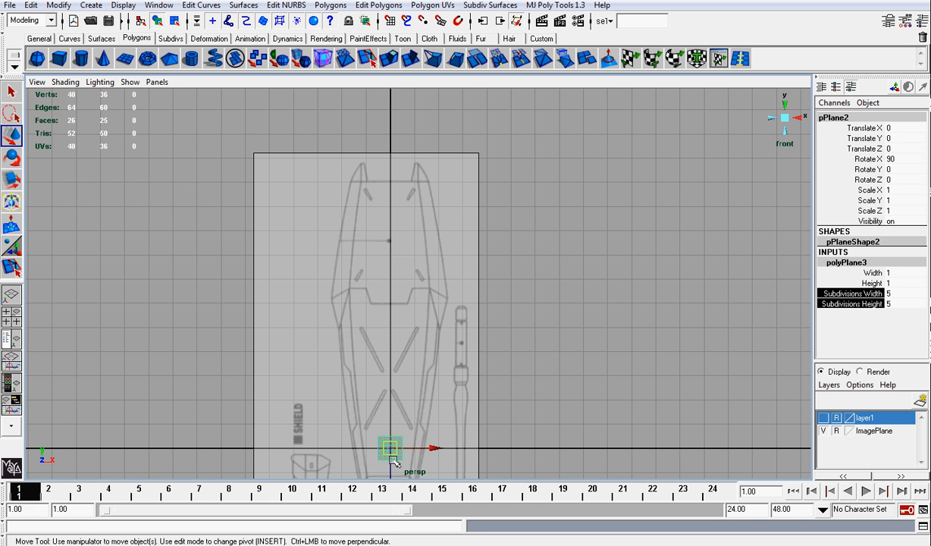
drag(393, 461, 438, 297)
scroll(438, 297, up, 2)
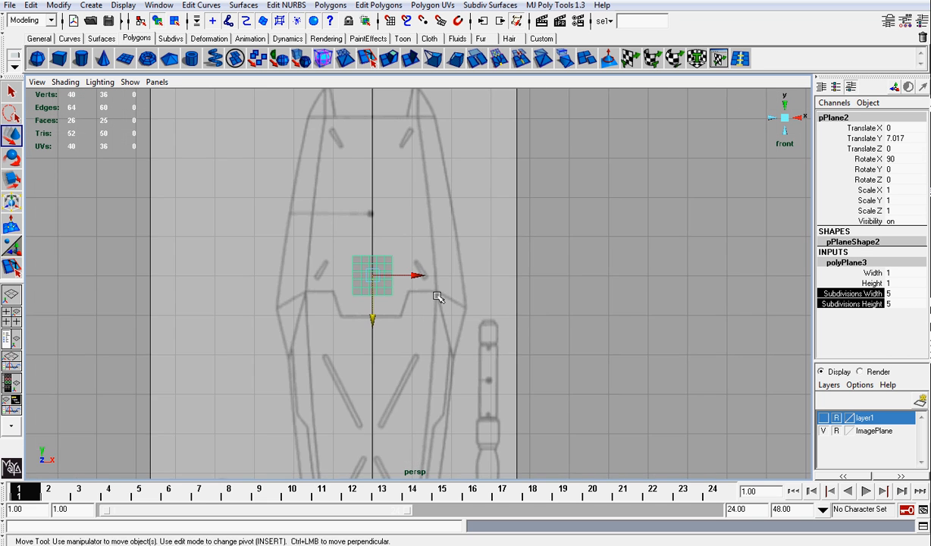
scroll(438, 297, up, 2)
alt+middle_drag(446, 235, 536, 176)
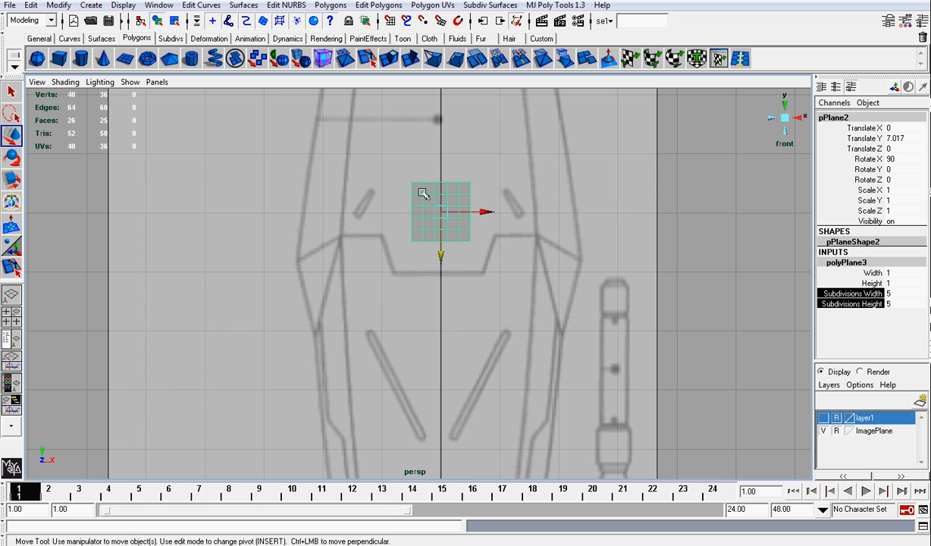
Set the plane's Subdivisions Width to 6 and delete all faces left of the centre line.
click(866, 294)
middle_drag(631, 306, 641, 307)
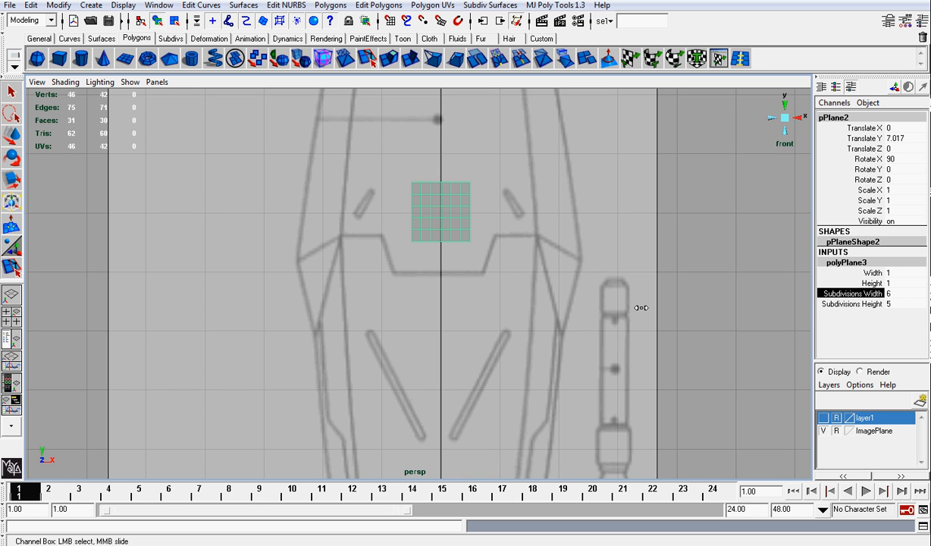
right_drag(422, 187, 422, 216)
drag(398, 168, 438, 317)
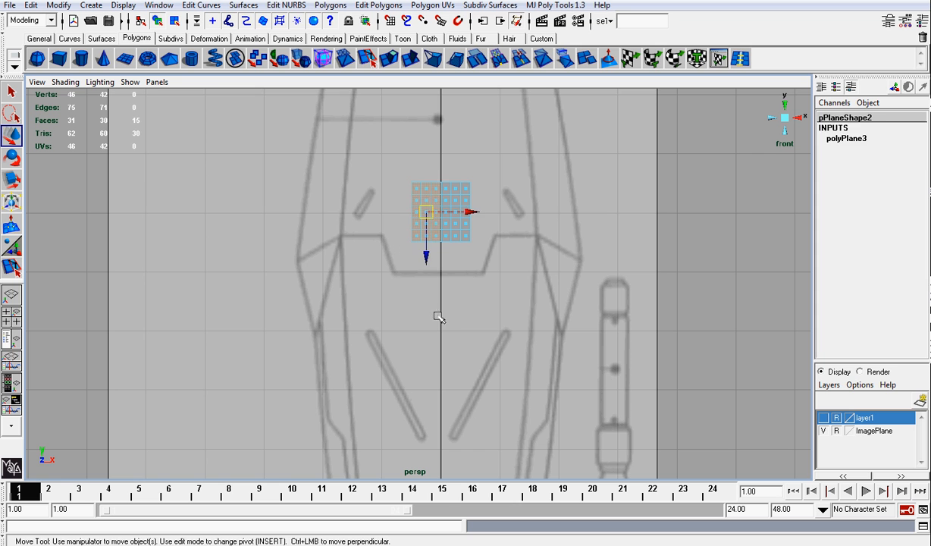
key(Delete)
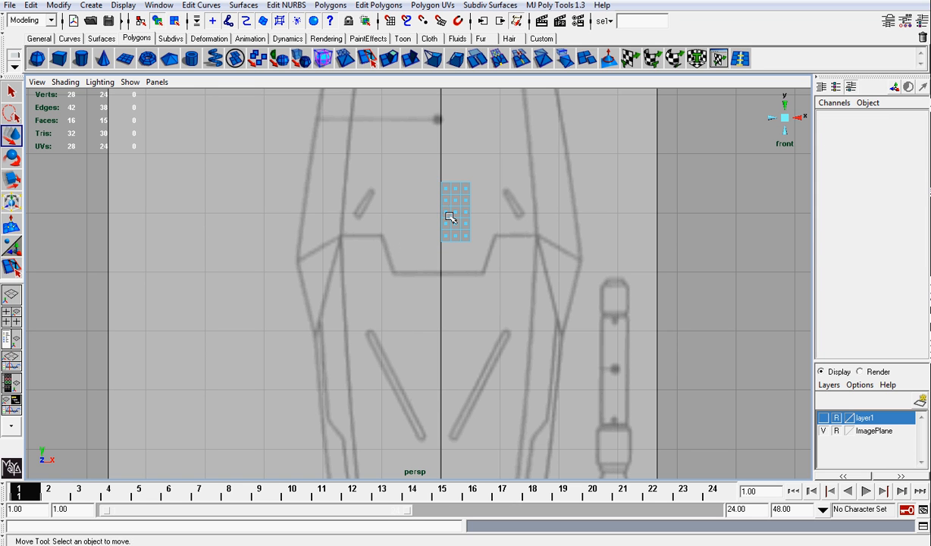
Return to object mode and scale the remaining half plane uniformly to about 4.115.
right_drag(450, 217, 470, 209)
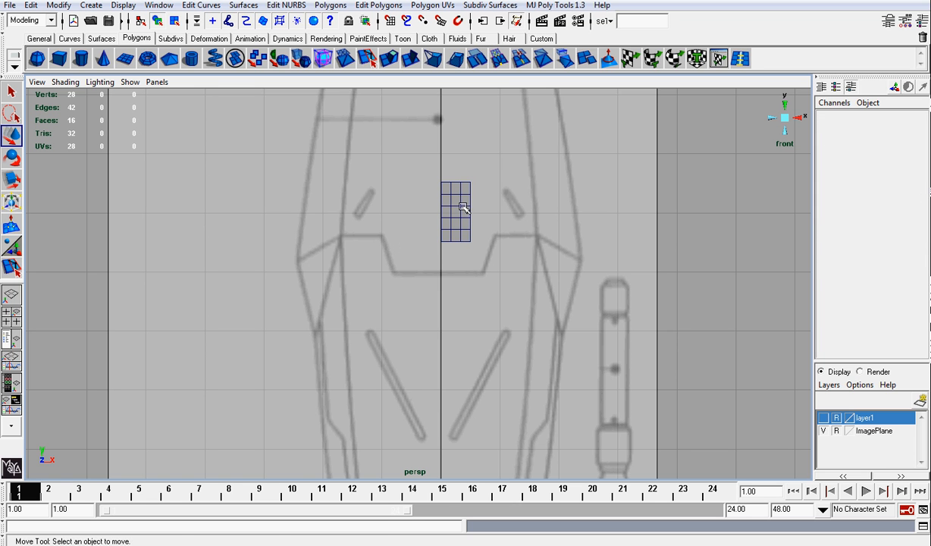
click(464, 208)
key(r)
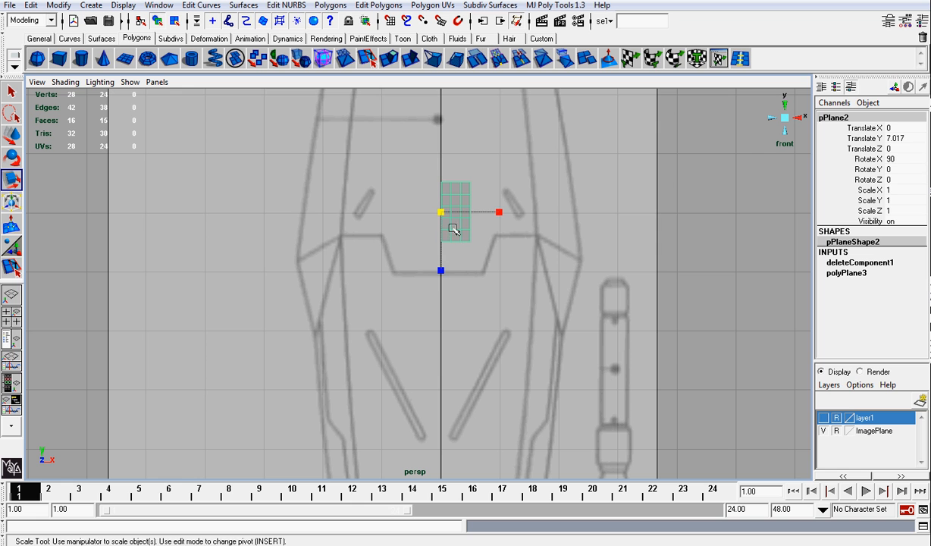
drag(441, 213, 574, 149)
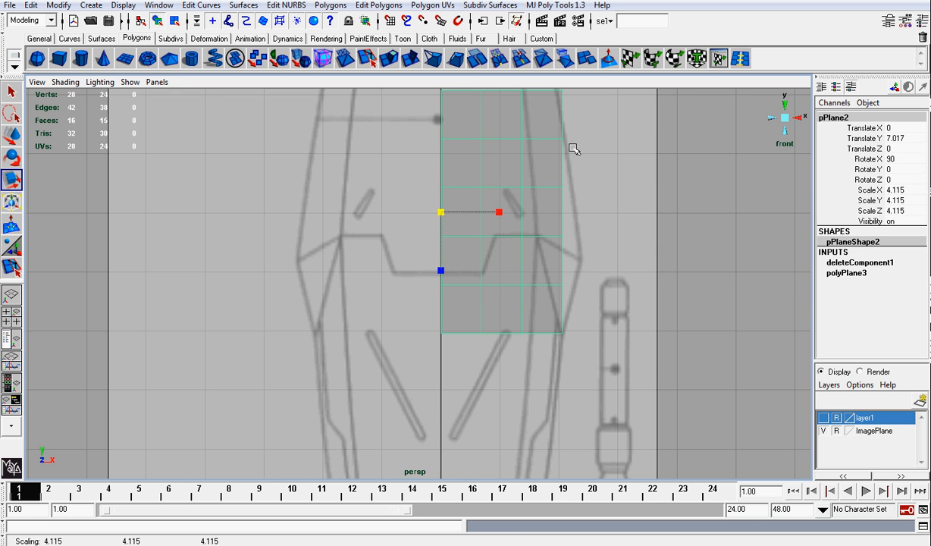
Stretch the half plane to about 12.013 in Scale Z and lower it to about 4.382 in Y.
alt+right_drag(574, 182, 525, 279)
drag(429, 309, 426, 400)
alt+right_drag(523, 307, 480, 311)
key(w)
drag(430, 289, 429, 385)
key(r)
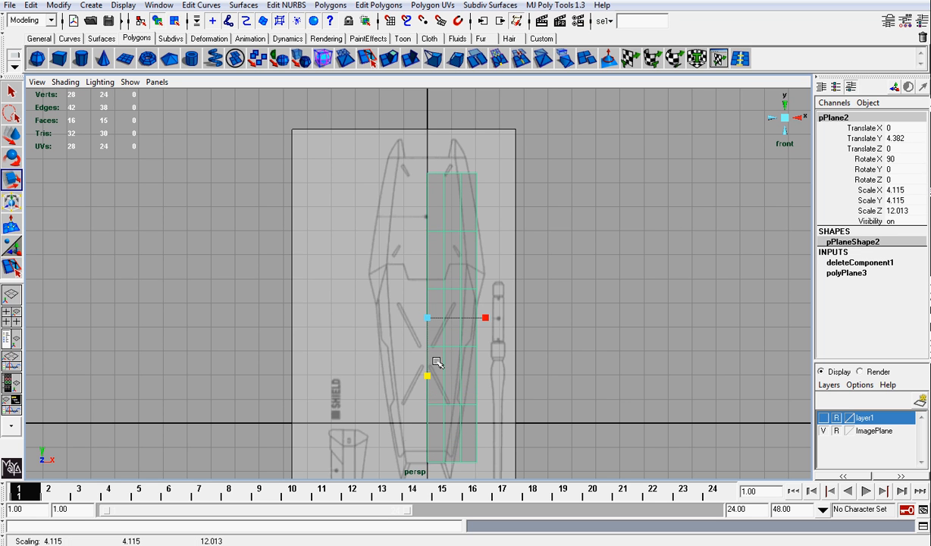
Raise the half plane's top row of vertices to the horizontal line near the shield's upper end.
right_drag(467, 176, 447, 175)
scroll(447, 174, up, 3)
alt+middle_drag(456, 155, 431, 246)
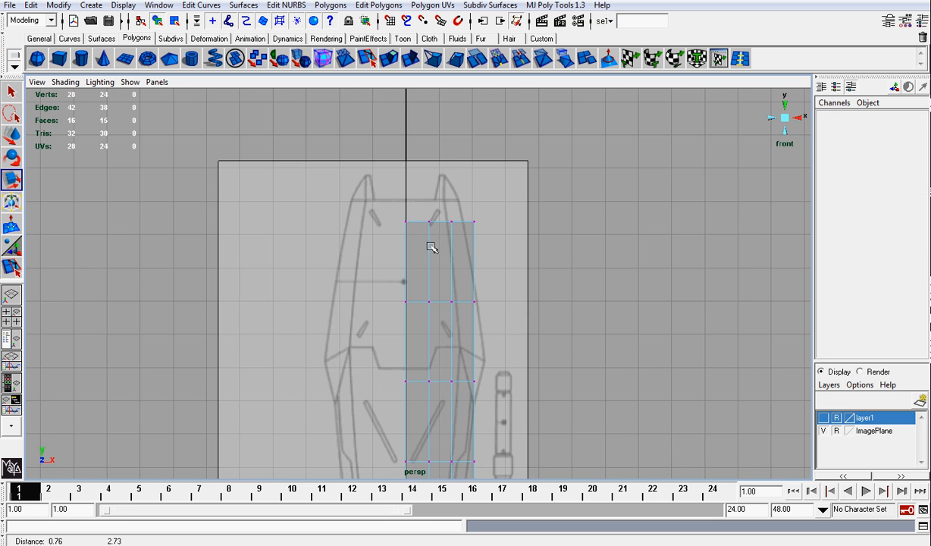
drag(402, 216, 513, 236)
key(w)
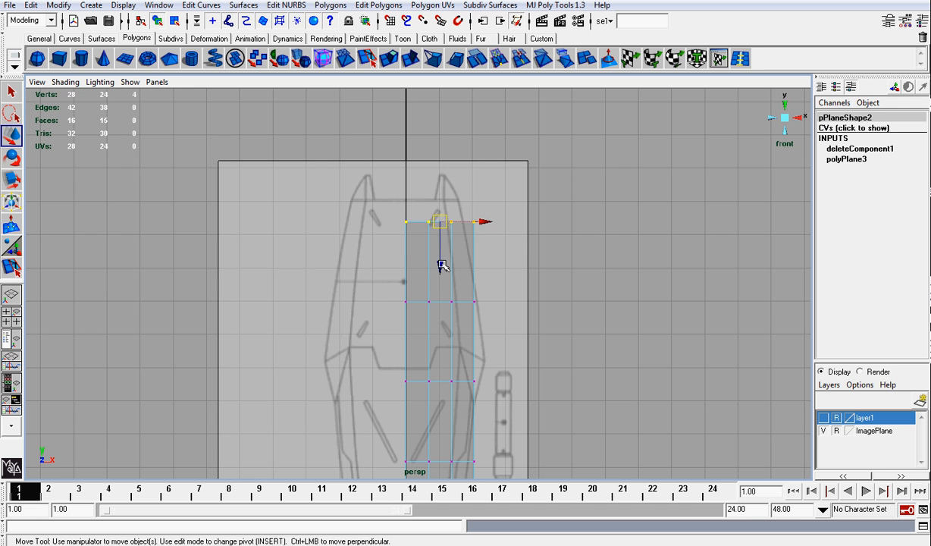
drag(441, 264, 444, 242)
Move the second vertex of the top row inward, closer to the shield's centre line.
alt+middle_drag(459, 407, 538, 93)
scroll(586, 221, up, 1)
alt+middle_drag(586, 221, 489, 447)
alt+middle_drag(478, 257, 459, 409)
drag(395, 215, 412, 283)
alt+middle_drag(423, 392, 477, 239)
scroll(480, 244, down, 2)
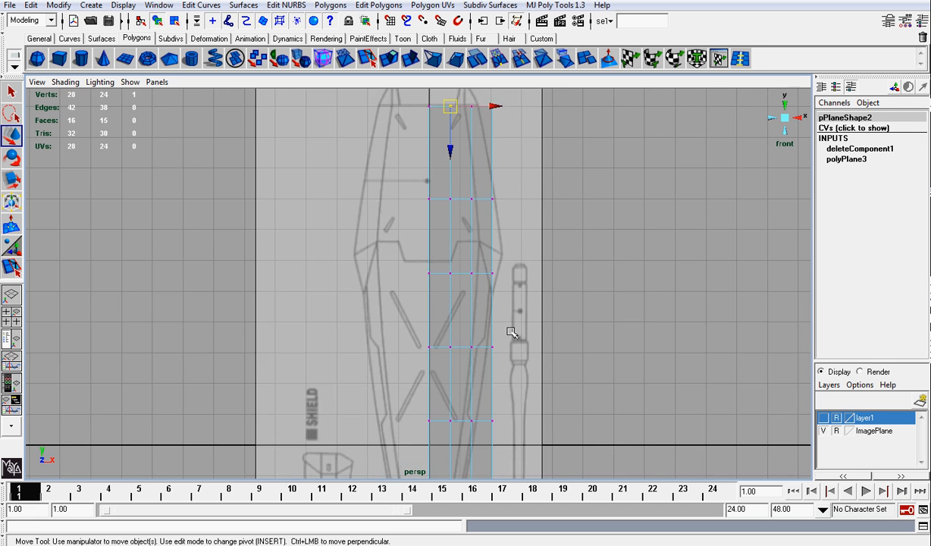
alt+middle_drag(498, 317, 514, 150)
alt+middle_drag(529, 182, 494, 243)
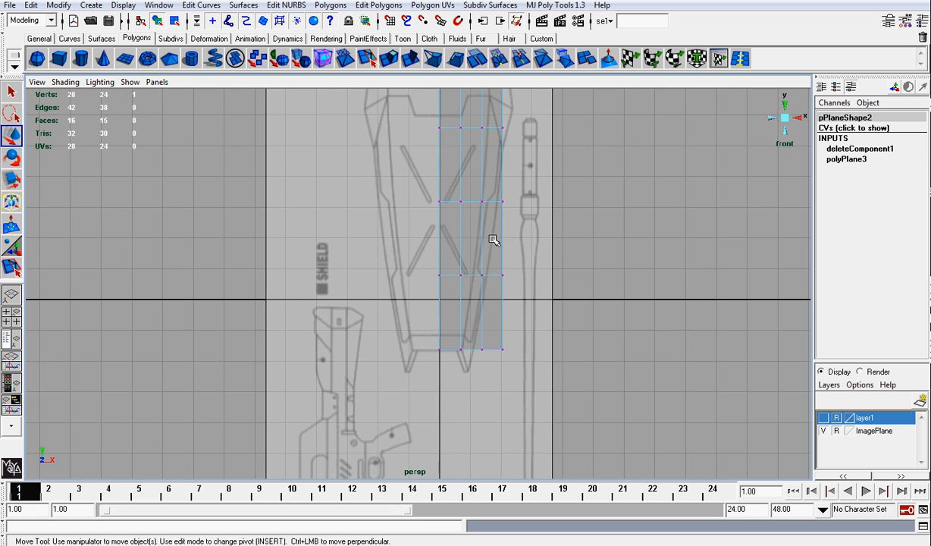
alt+middle_drag(523, 169, 485, 270)
scroll(469, 249, down, 2)
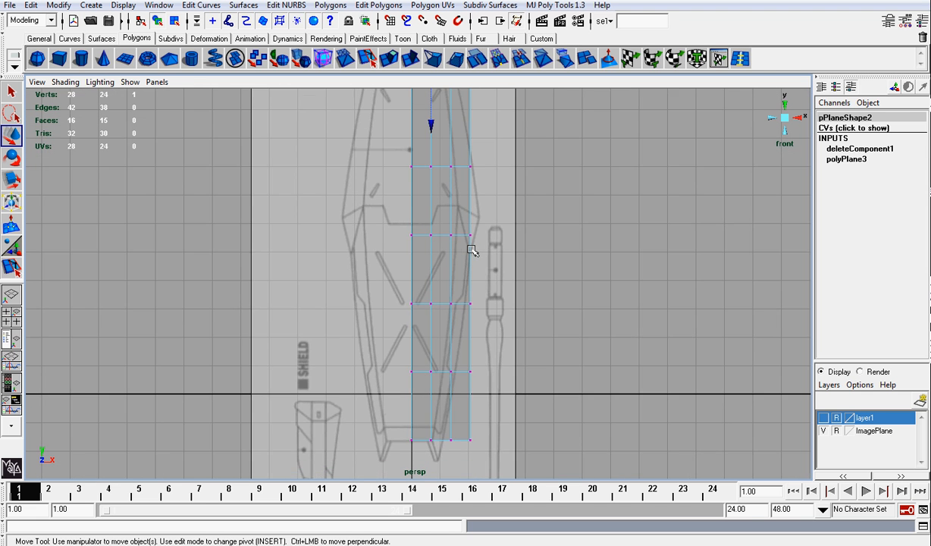
alt+middle_drag(473, 146, 464, 172)
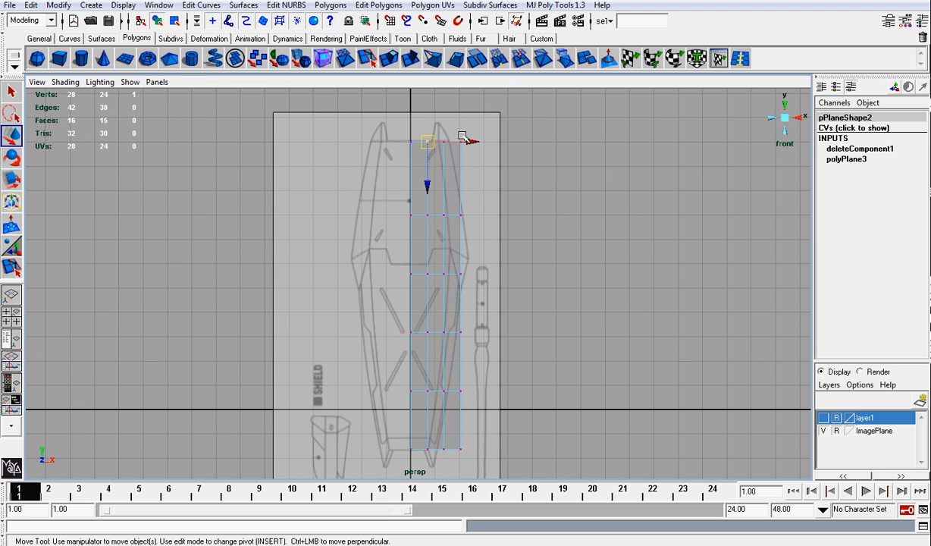
drag(471, 142, 464, 142)
Move the top row's third vertex inward and its outer vertex onto the shield's outer outline.
scroll(461, 148, up, 2)
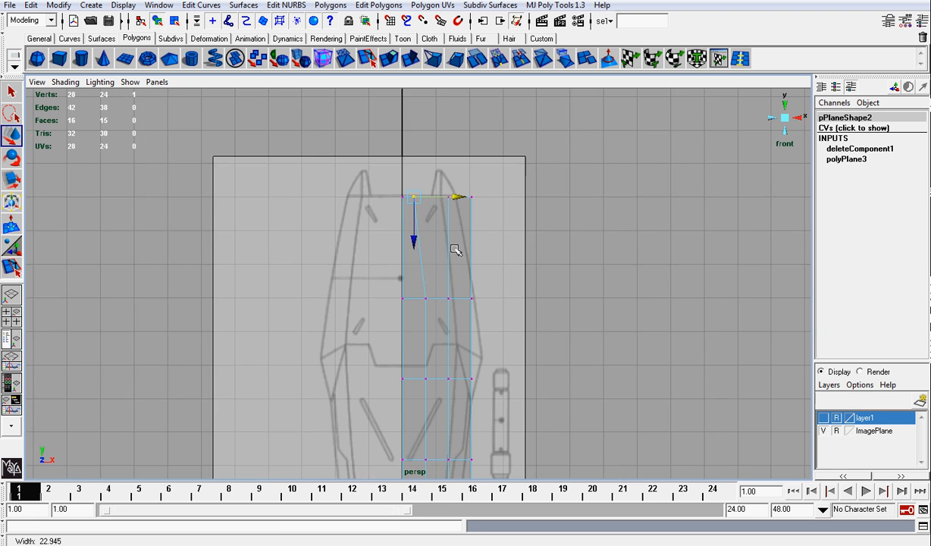
drag(461, 141, 483, 177)
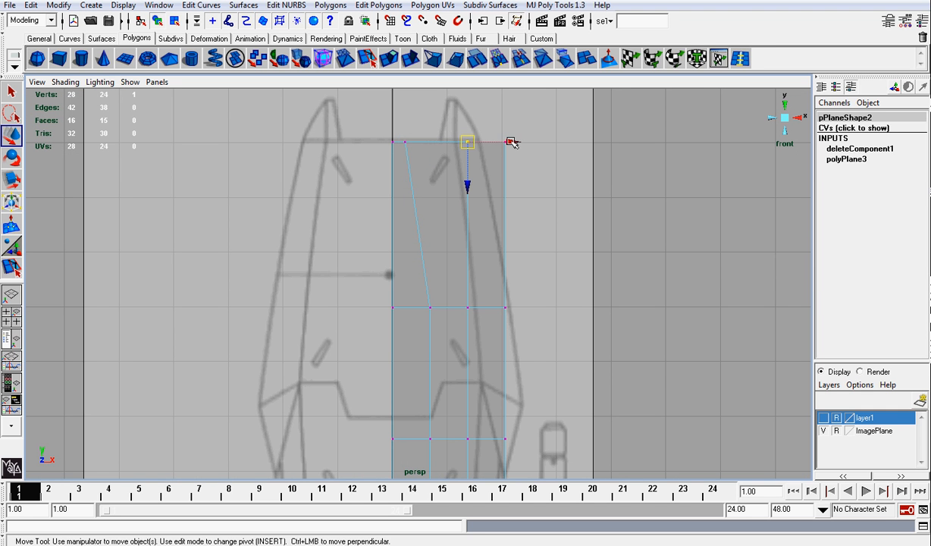
drag(512, 142, 529, 181)
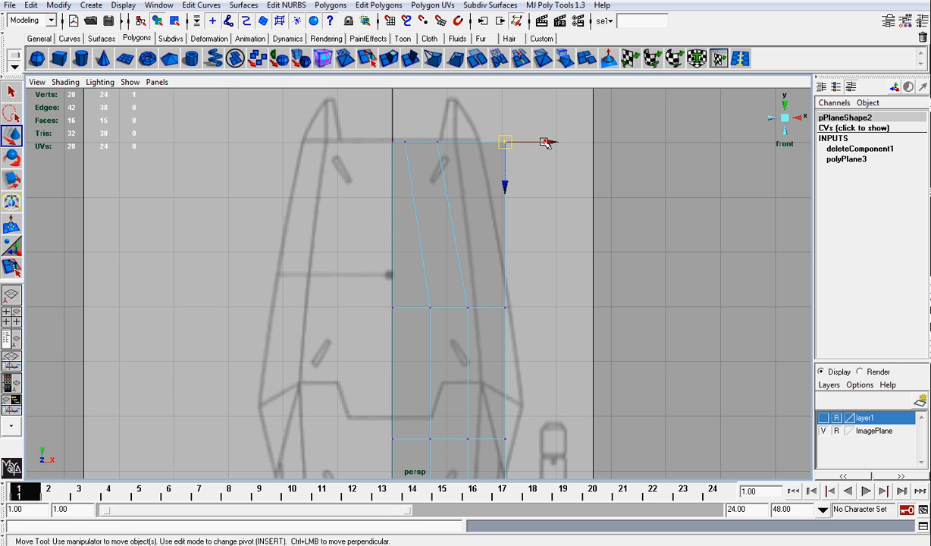
drag(545, 144, 521, 143)
Move the outer vertices of the second and third rows outward to match the shield's outline.
alt+middle_drag(522, 379, 520, 235)
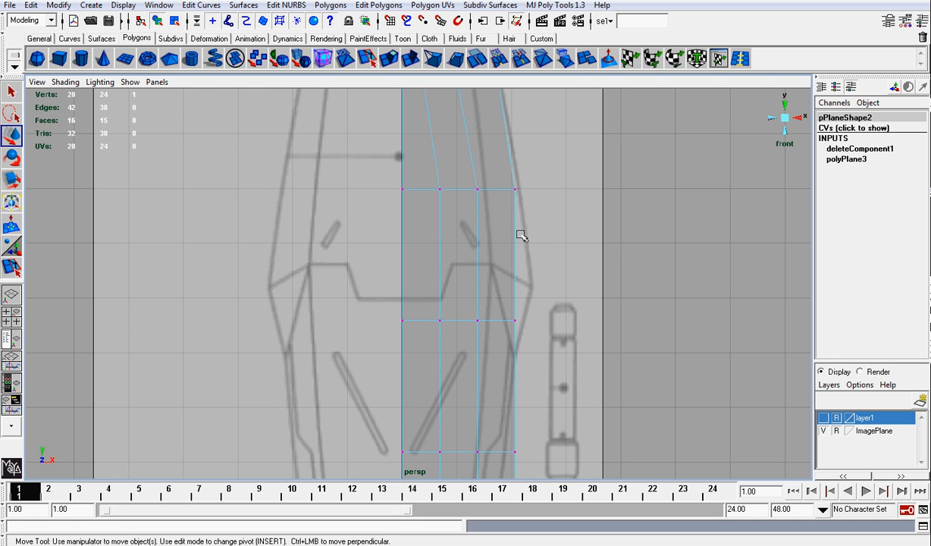
drag(489, 175, 561, 191)
drag(504, 306, 574, 320)
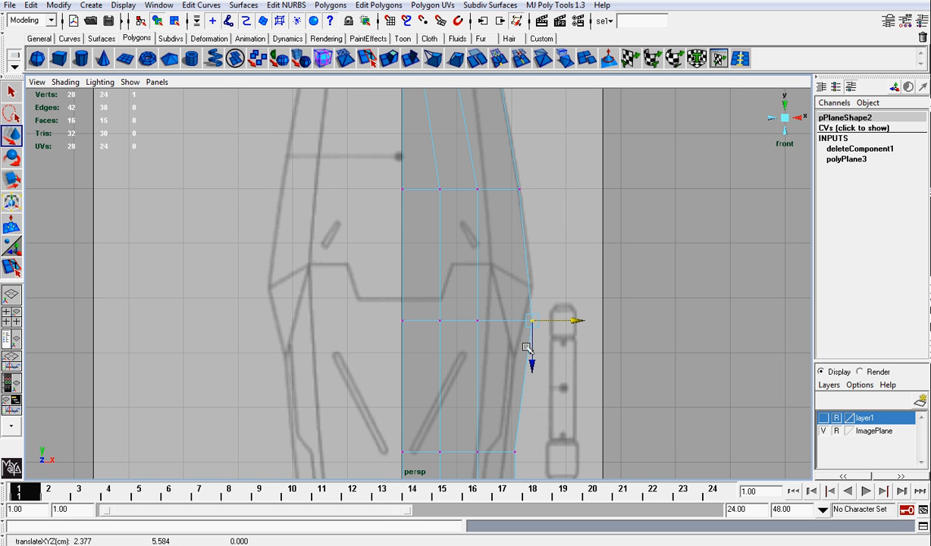
Raise the whole third row of vertices to the level of the shield's widest corner.
drag(536, 366, 534, 348)
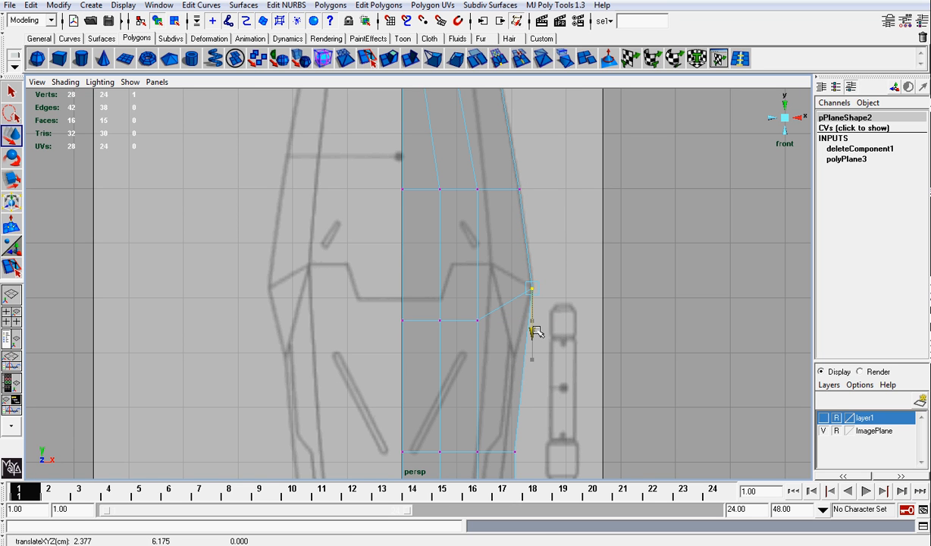
drag(535, 331, 535, 363)
drag(384, 311, 573, 329)
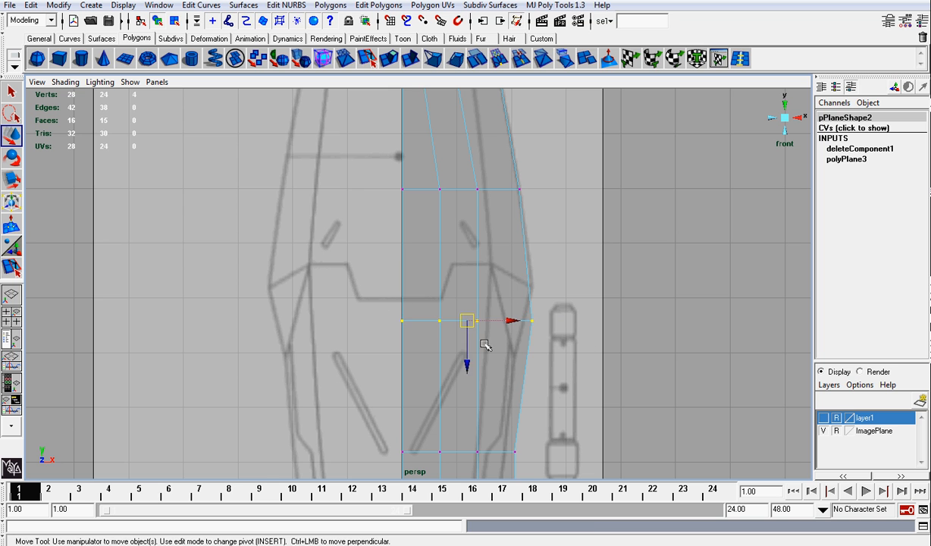
drag(468, 365, 468, 328)
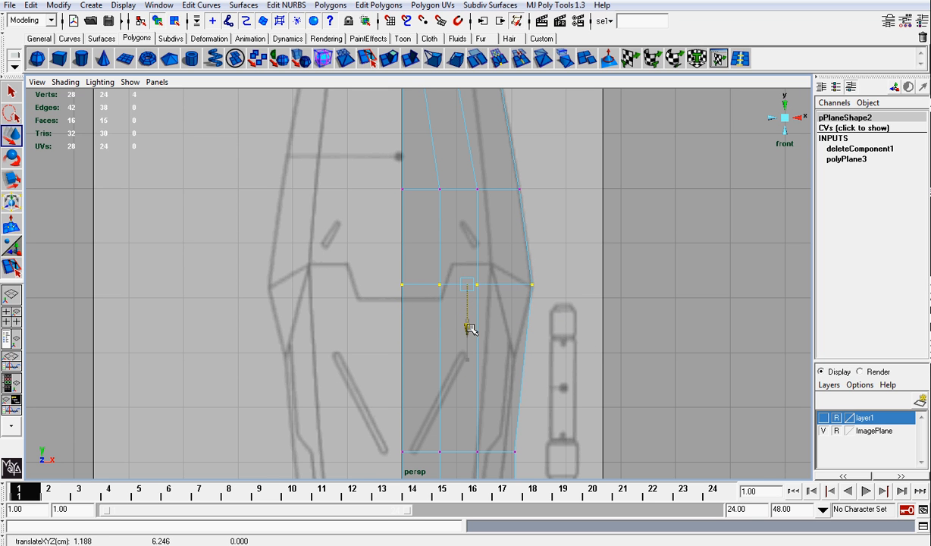
Raise the fourth vertex row to the outline bend below the widest corner, and raise the fifth row near the lower side notch.
alt+middle_drag(470, 328, 443, 284)
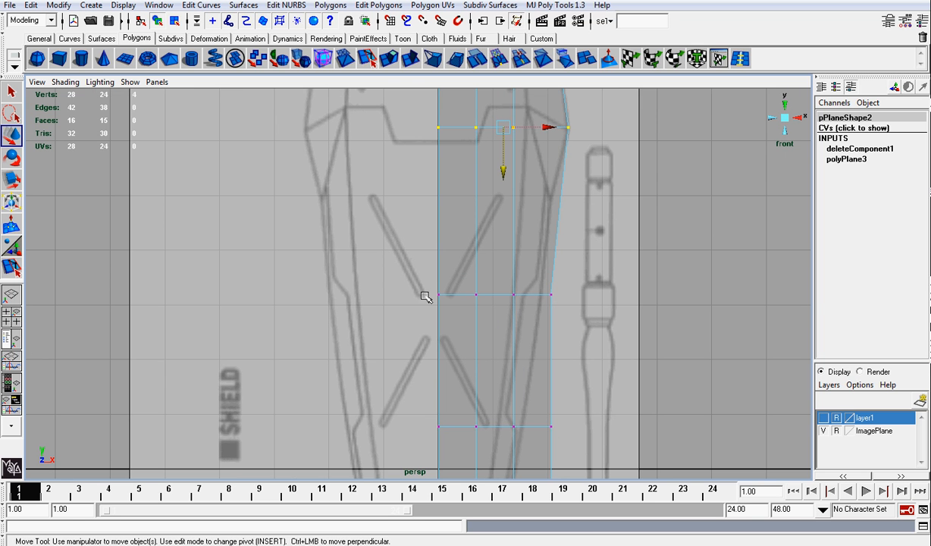
drag(403, 279, 557, 314)
drag(494, 332, 495, 243)
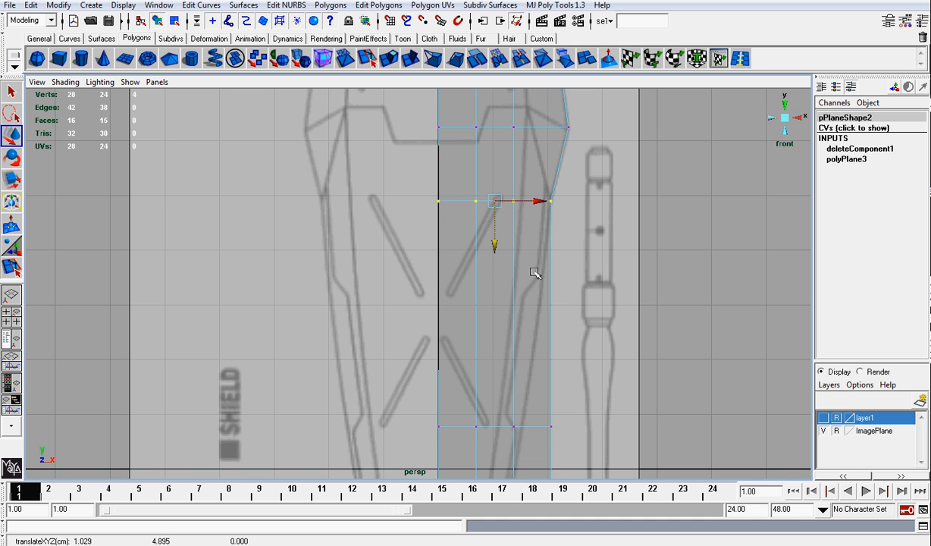
drag(399, 386, 561, 437)
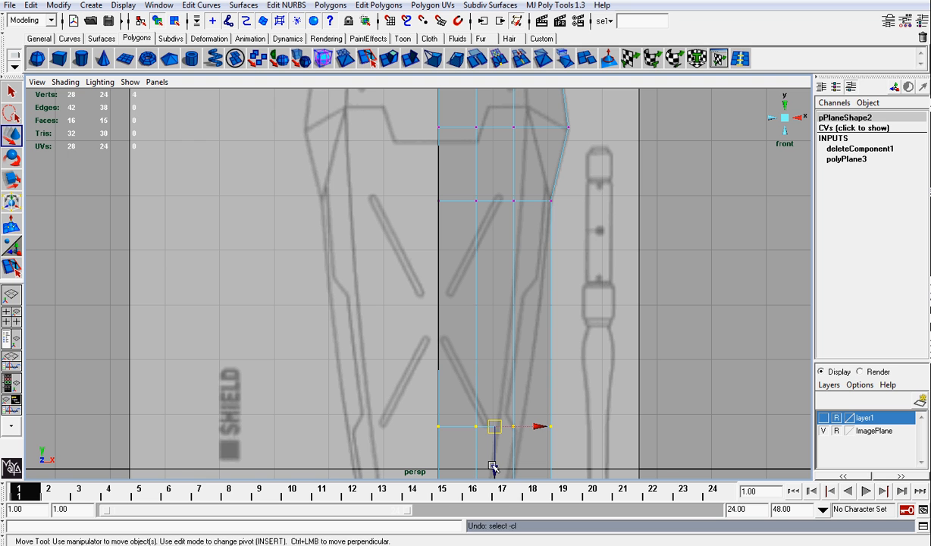
drag(493, 466, 496, 445)
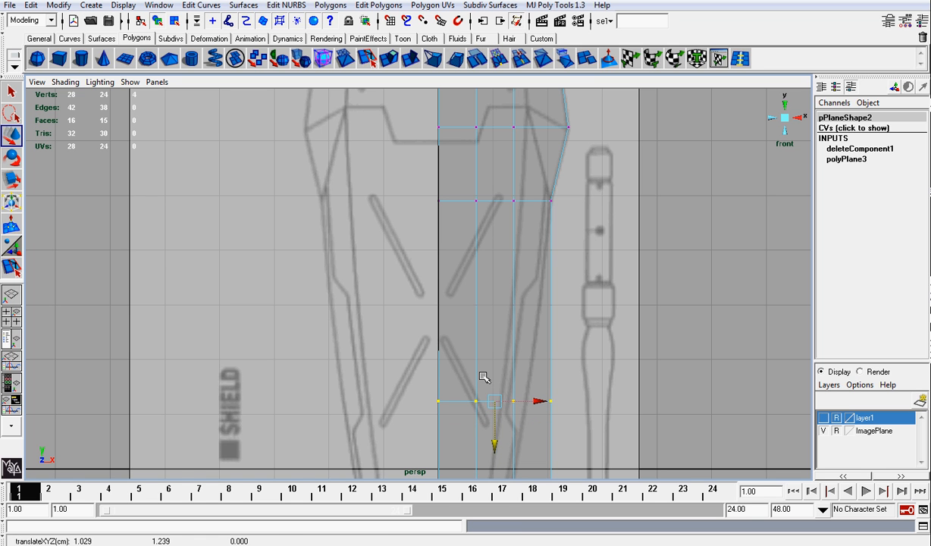
Move the second vertices of the fourth and fifth rows inward, and pull the fifth row's third and outer vertices in toward the shield's outline.
drag(455, 358, 502, 402)
drag(474, 187, 515, 202)
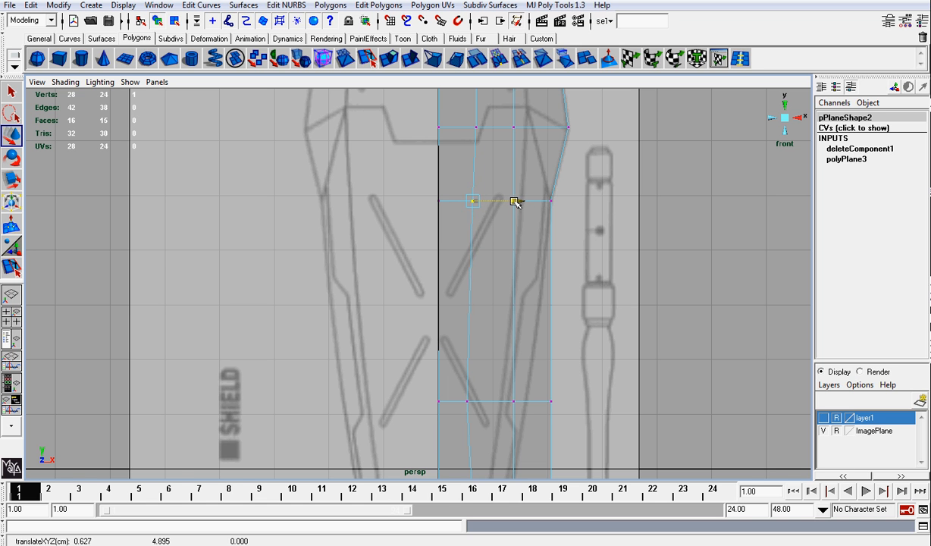
drag(496, 378, 574, 402)
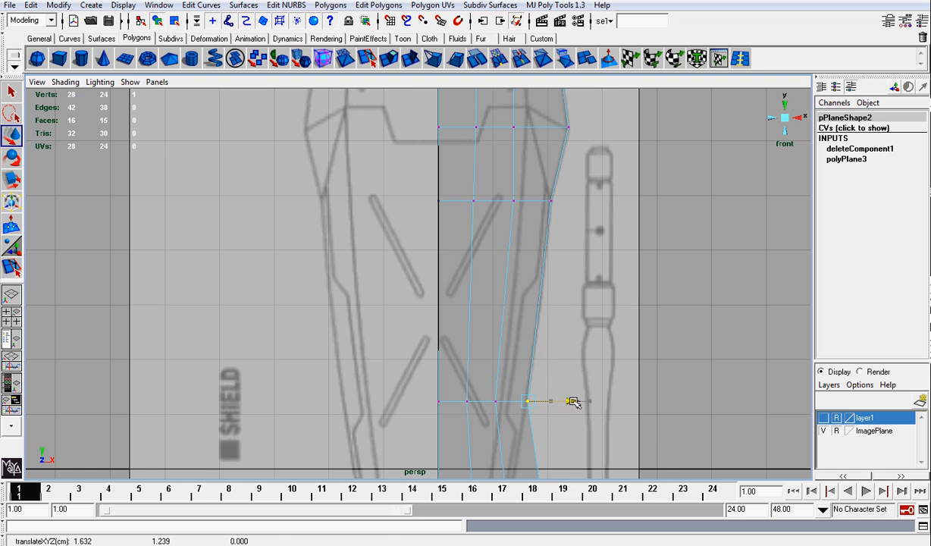
Move the bottom row's two inner vertices toward the centre line, bringing the third vertex in further than the second.
alt+middle_drag(573, 402, 588, 287)
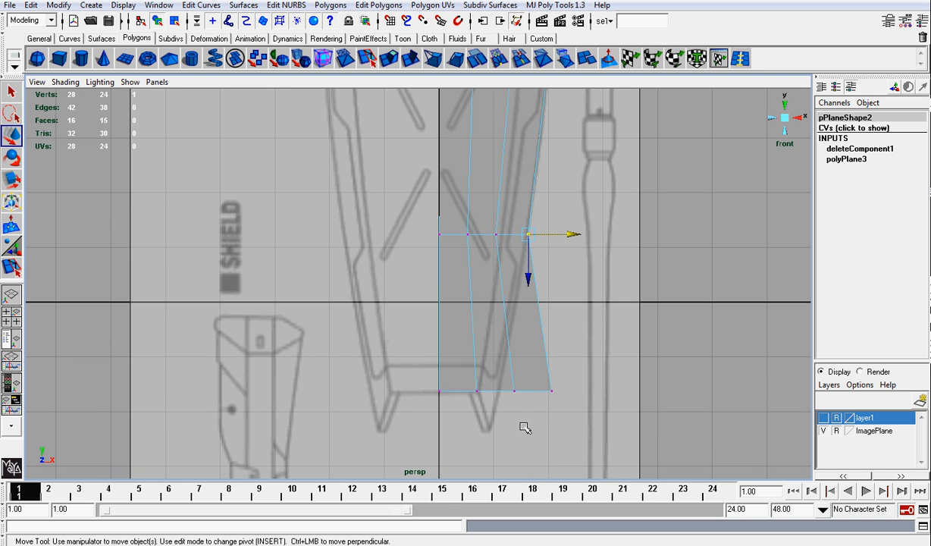
drag(525, 428, 464, 379)
drag(543, 390, 520, 391)
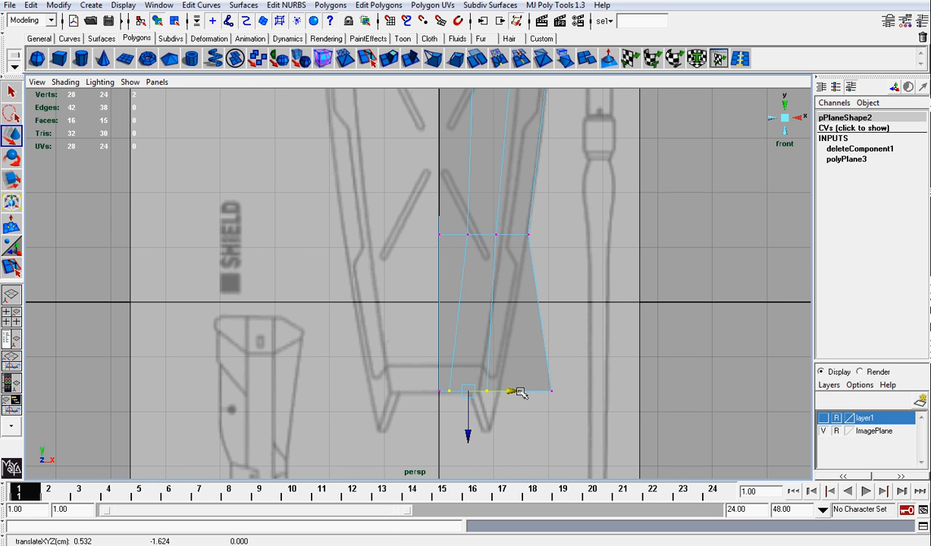
drag(476, 357, 510, 392)
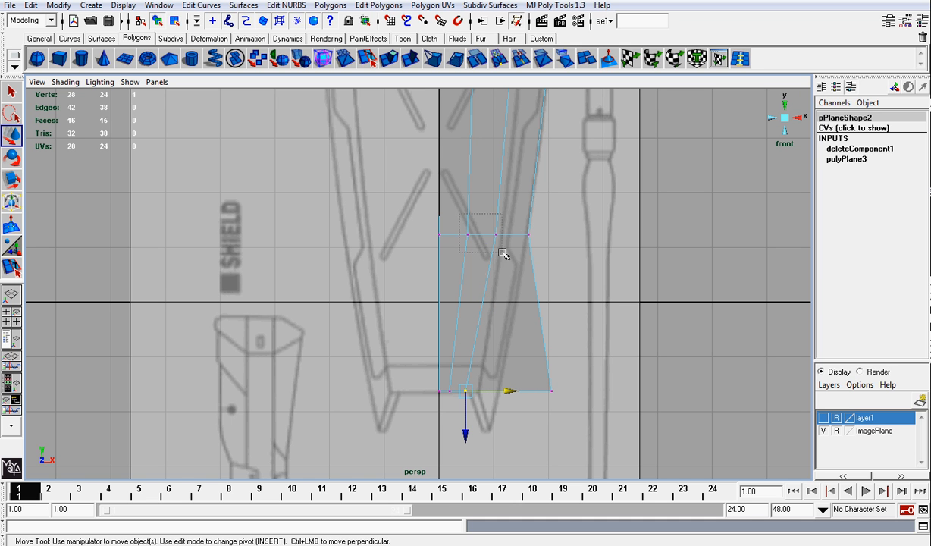
Shift the fifth row's two inner vertices slightly toward the centre line and move the bottom row's outer vertex onto the shield's outline.
drag(505, 253, 458, 220)
drag(526, 235, 517, 237)
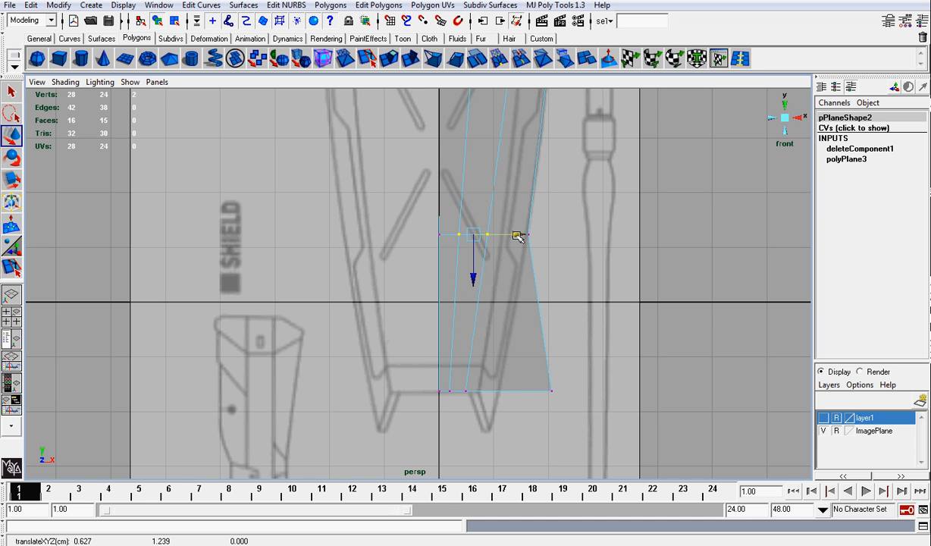
drag(521, 313, 546, 390)
click(592, 390)
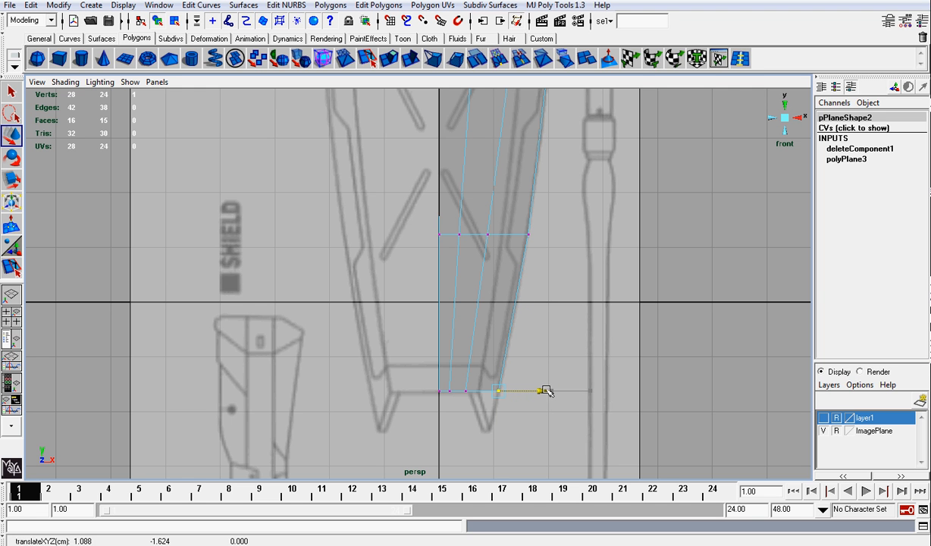
Try to move the top row's third vertex outward to the shield's inner border line, and undo the move.
alt+middle_drag(544, 283, 531, 418)
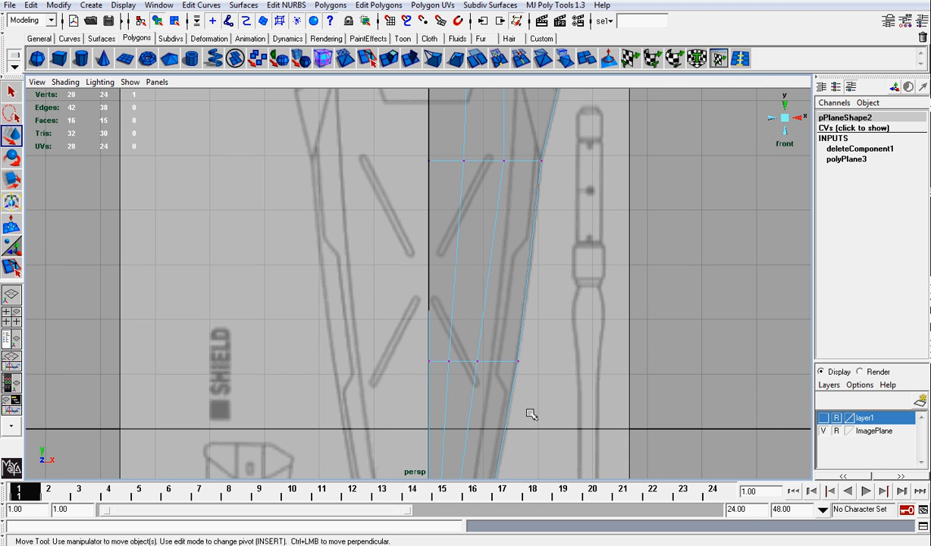
scroll(531, 415, down, 5)
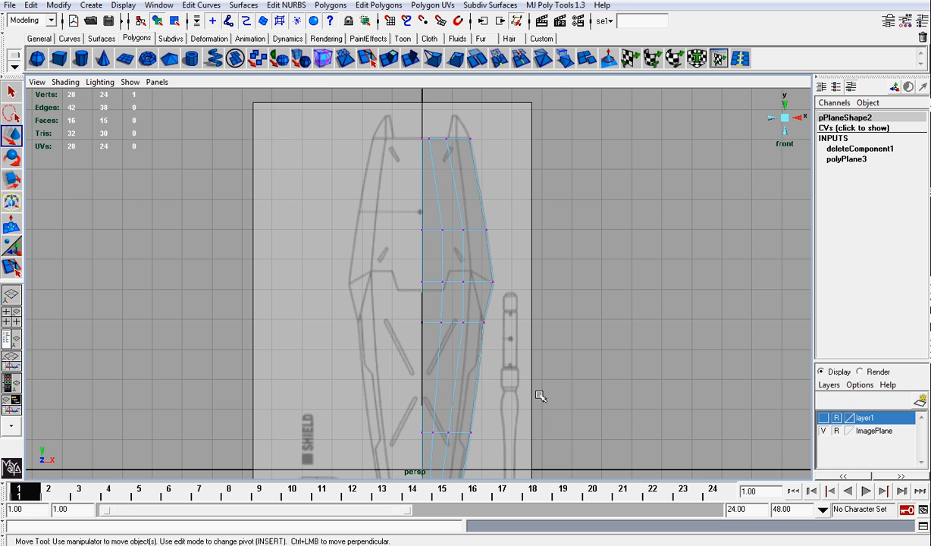
click(447, 142)
scroll(471, 154, up, 3)
alt+middle_drag(519, 148, 489, 369)
scroll(498, 299, up, 2)
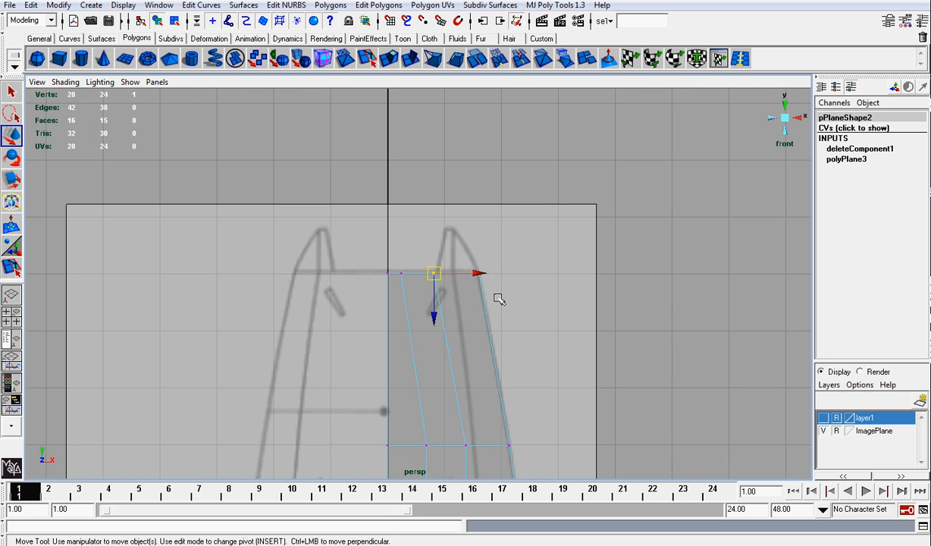
drag(478, 272, 490, 273)
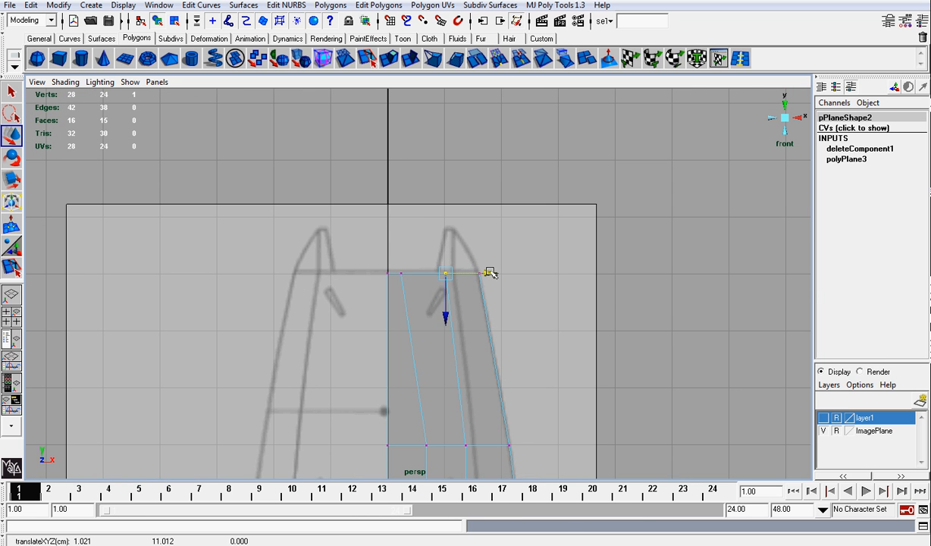
key(ctrl+z)
Move the third vertices of the second, third and fourth rows outward onto the shield's inner border line.
alt+middle_drag(523, 413, 550, 226)
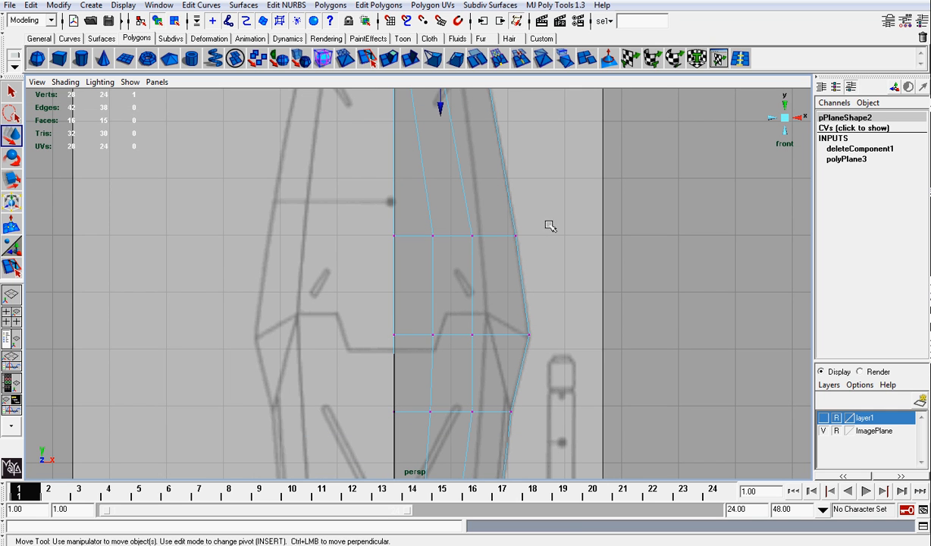
click(472, 236)
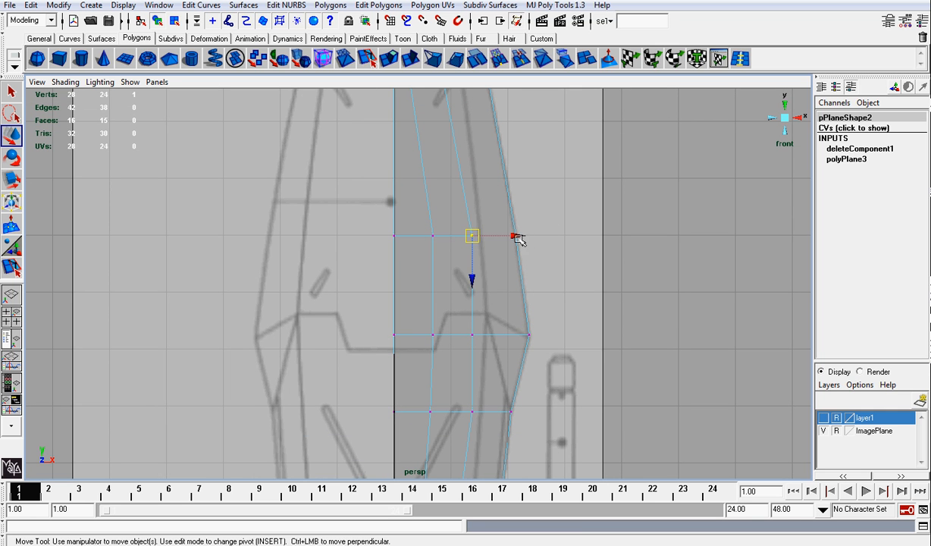
drag(519, 237, 523, 237)
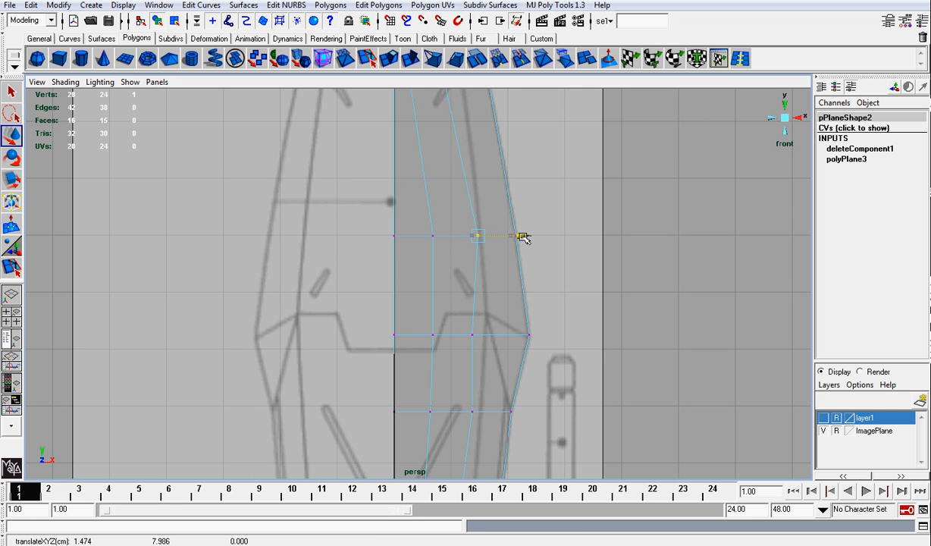
click(472, 335)
drag(516, 337, 530, 338)
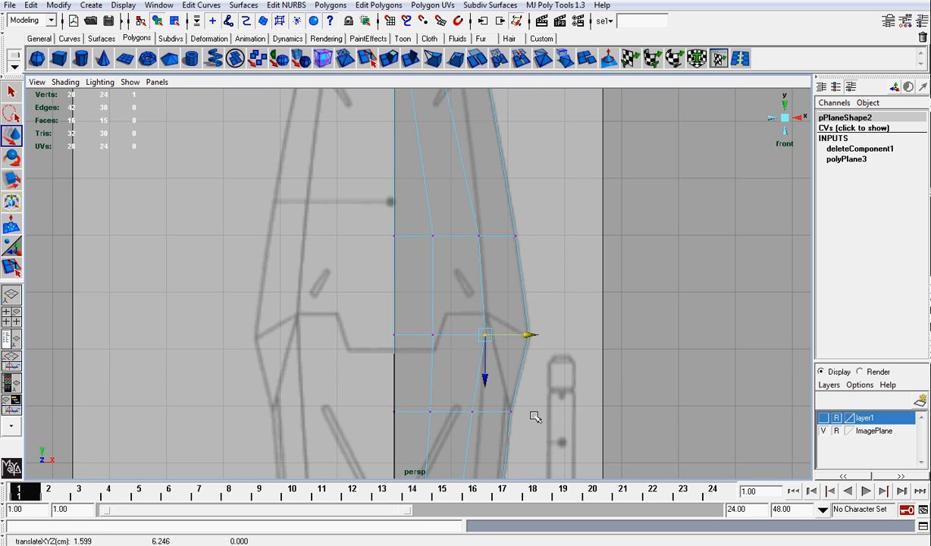
alt+middle_drag(535, 417, 491, 241)
click(470, 235)
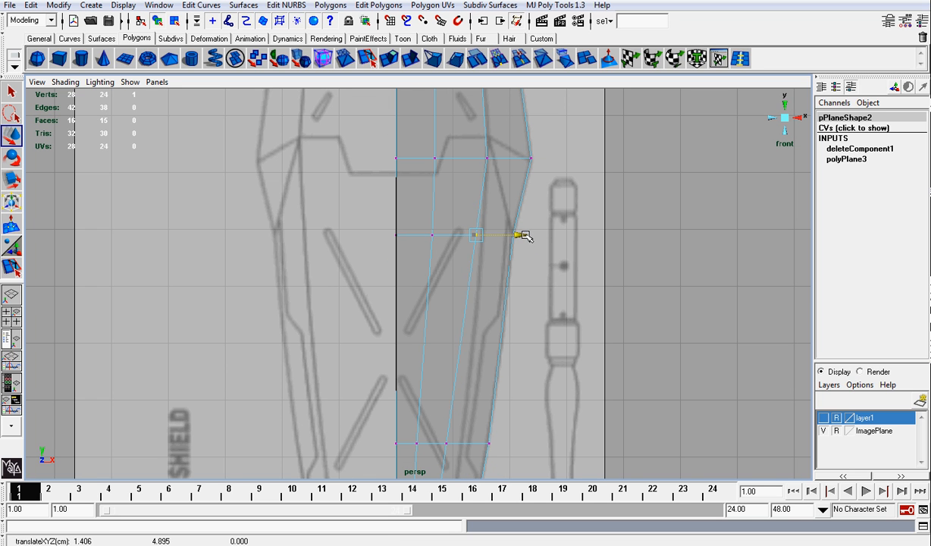
drag(525, 236, 531, 237)
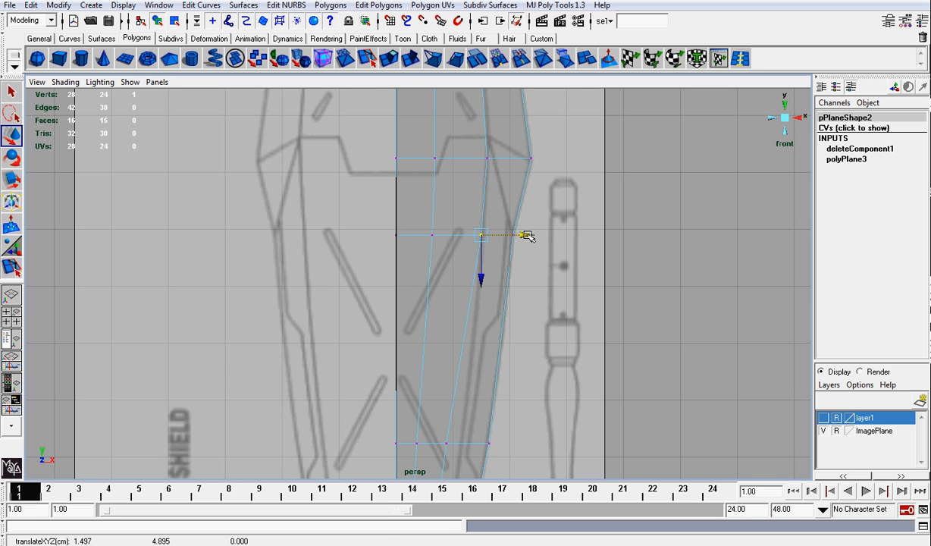
scroll(529, 236, down, 6)
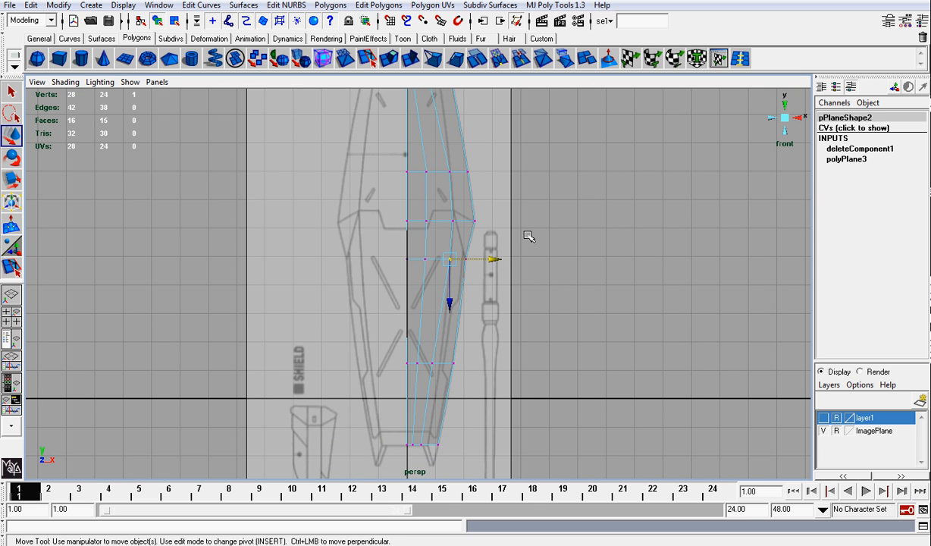
click(788, 119)
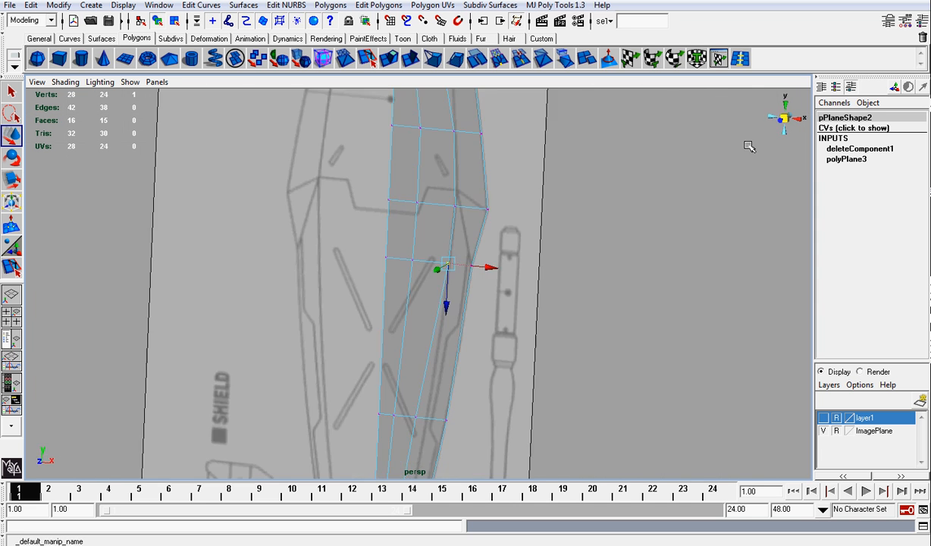
scroll(672, 188, down, 10)
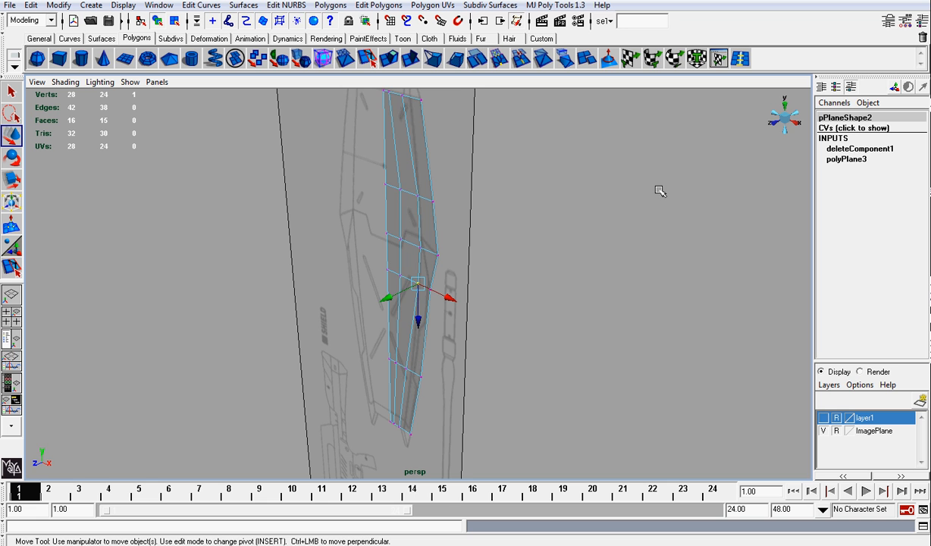
mouse_move(658, 191)
alt+mouse_down()
mouse_move(525, 212)
mouse_move(659, 177)
alt+mouse_up()
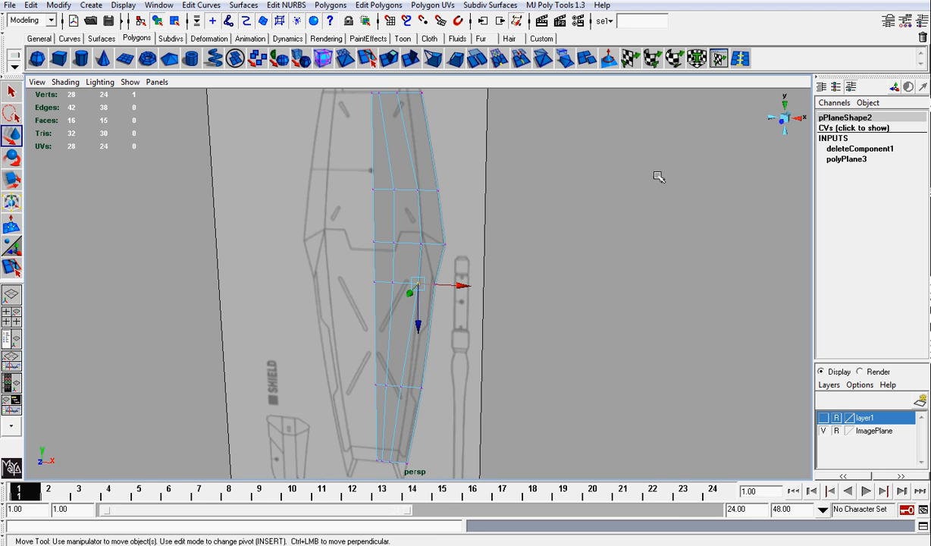
click(783, 122)
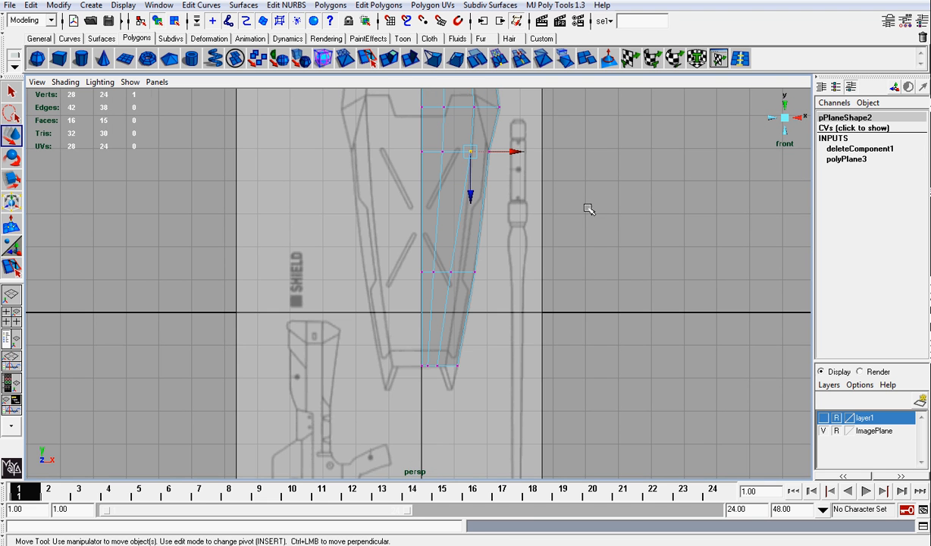
Move the third vertices of the fifth and bottom rows outward onto the shield's inner border line.
click(450, 273)
scroll(485, 274, up, 2)
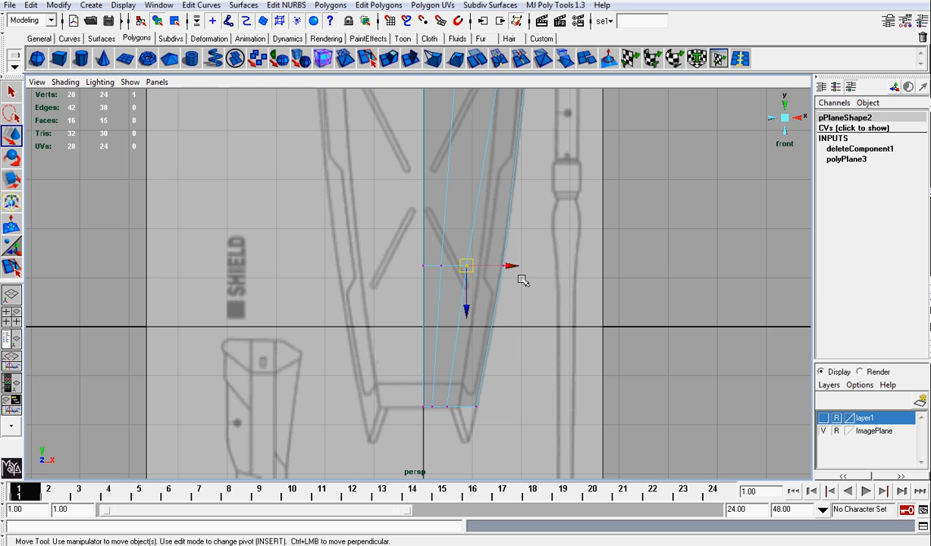
drag(509, 266, 525, 266)
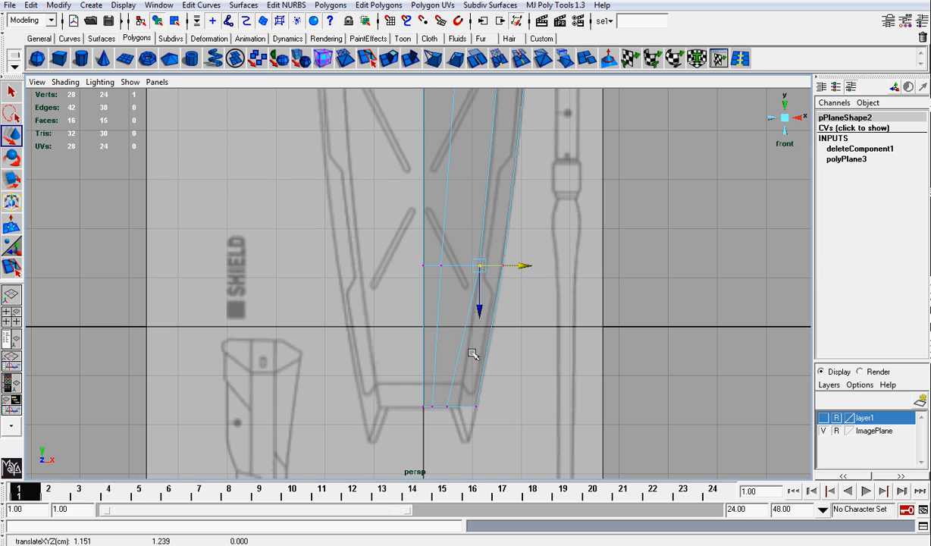
drag(445, 381, 503, 408)
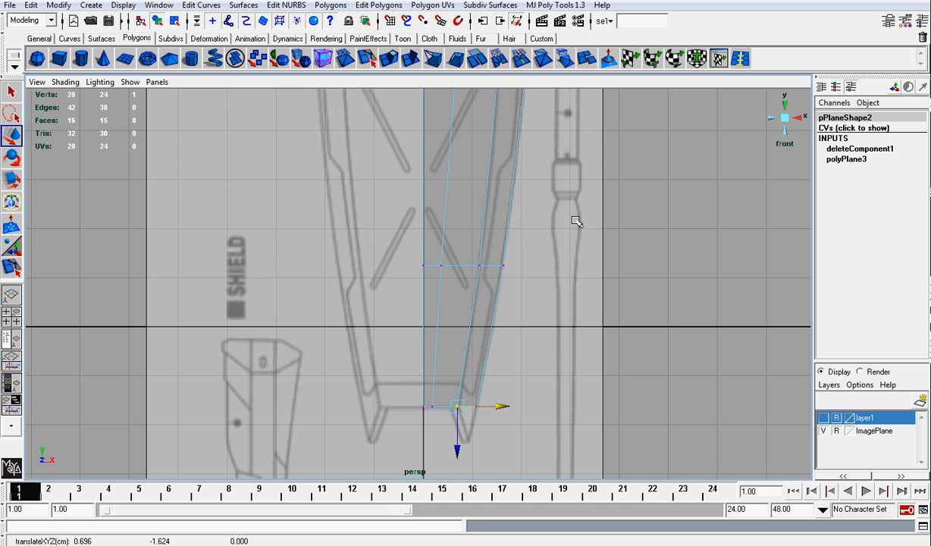
Move the top row's third vertex outward to the start of the shield's inner border line.
alt+middle_drag(579, 189, 536, 386)
scroll(536, 386, down, 5)
alt+middle_drag(526, 243, 531, 361)
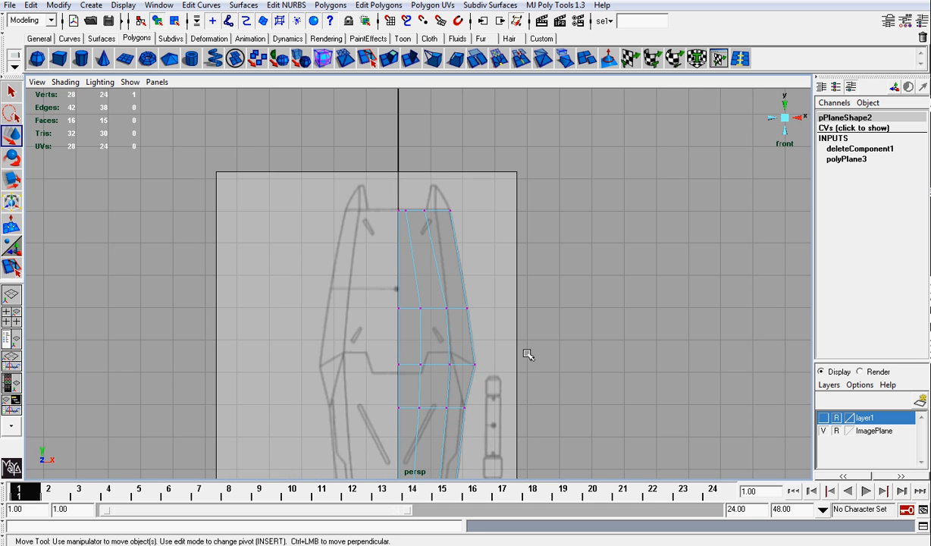
scroll(527, 354, up, 3)
click(426, 172)
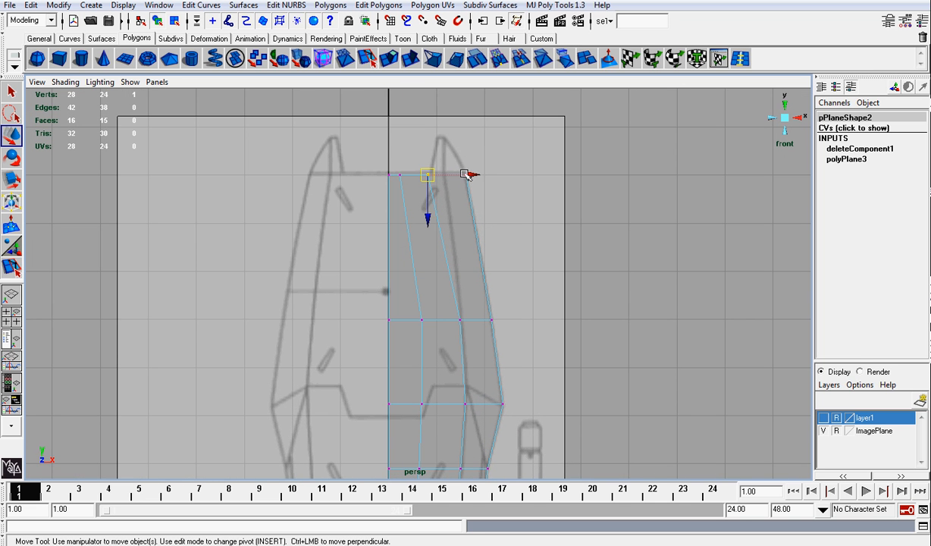
drag(470, 175, 480, 175)
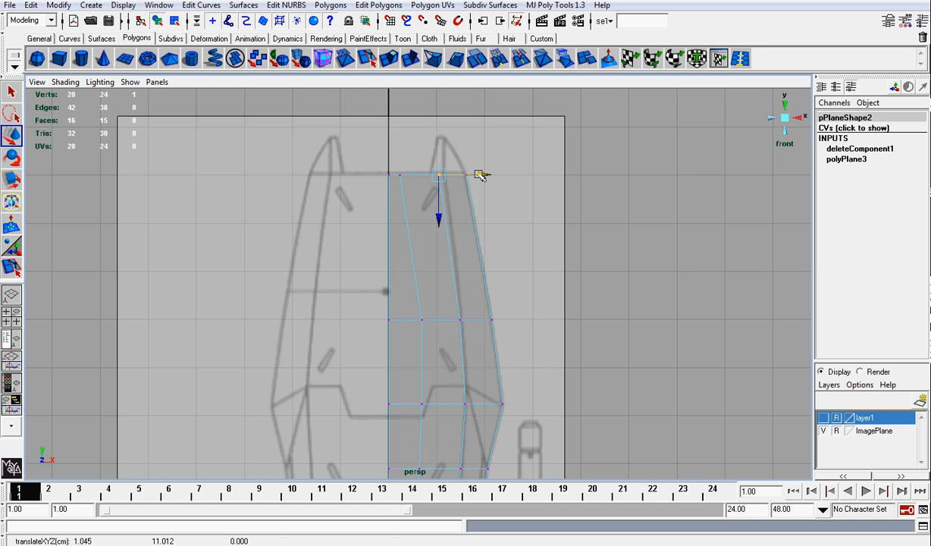
Lower the third row's two innermost vertices to the base of the central panel notch, and raise its third vertex to the inner border corner.
alt+middle_drag(472, 334, 484, 218)
drag(388, 262, 415, 303)
shift+drag(427, 267, 424, 322)
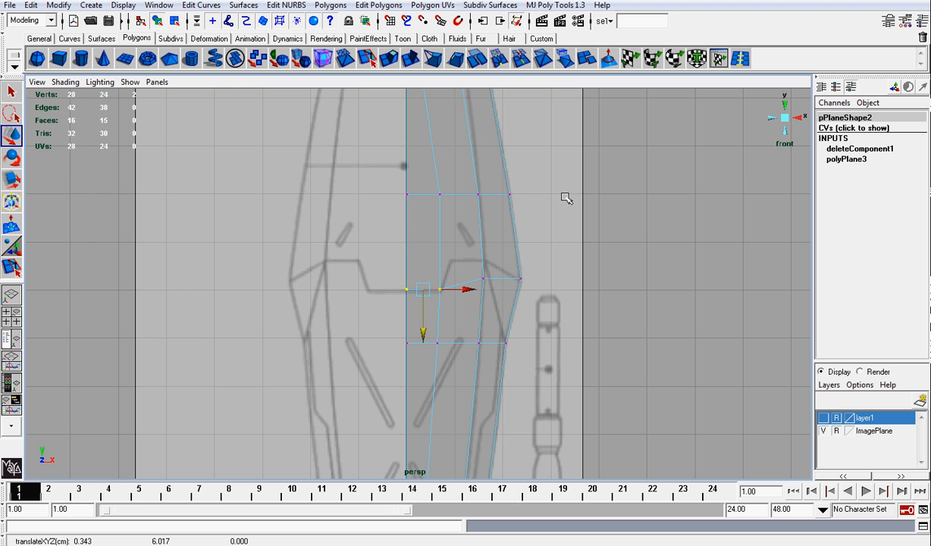
drag(476, 255, 498, 303)
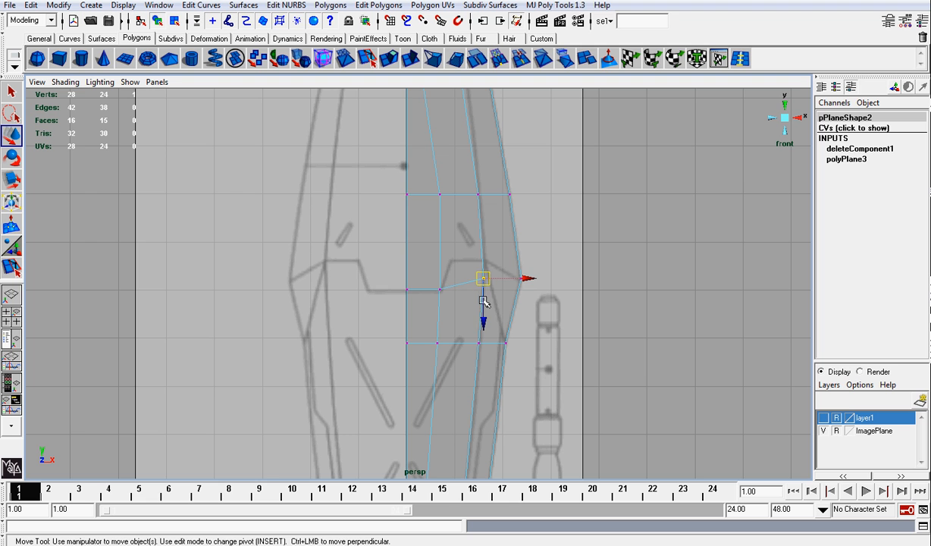
drag(485, 319, 485, 303)
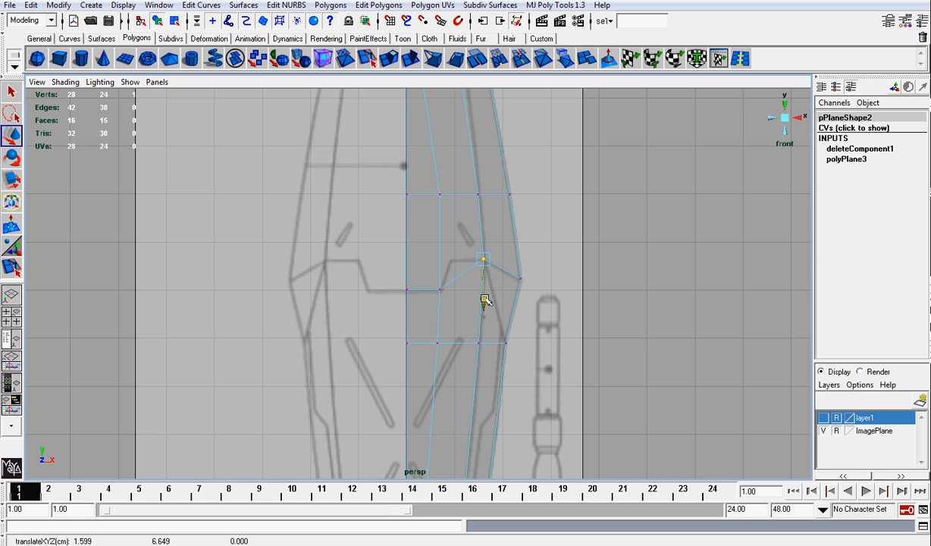
Insert a vertical edge loop between the second and third vertex columns, and raise its third-row vertex to the notch's upper corner.
click(740, 60)
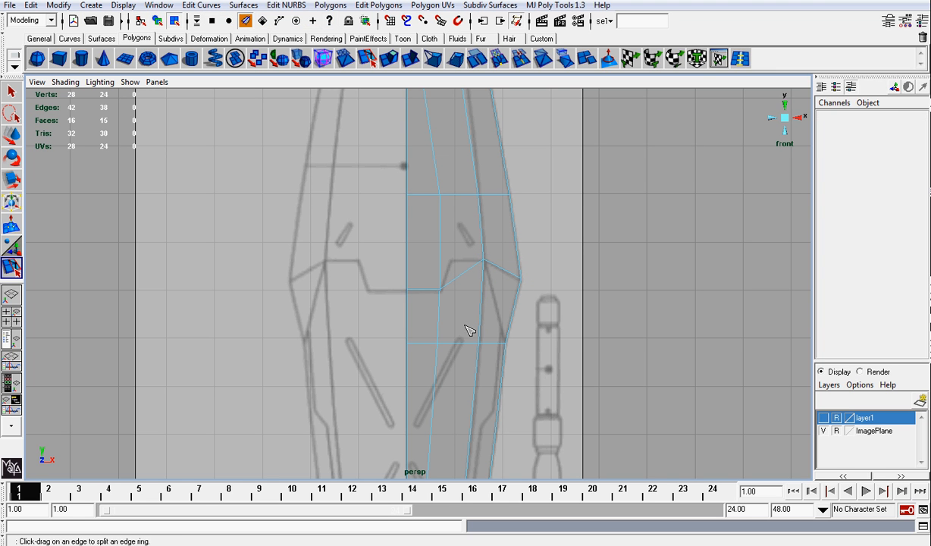
click(457, 284)
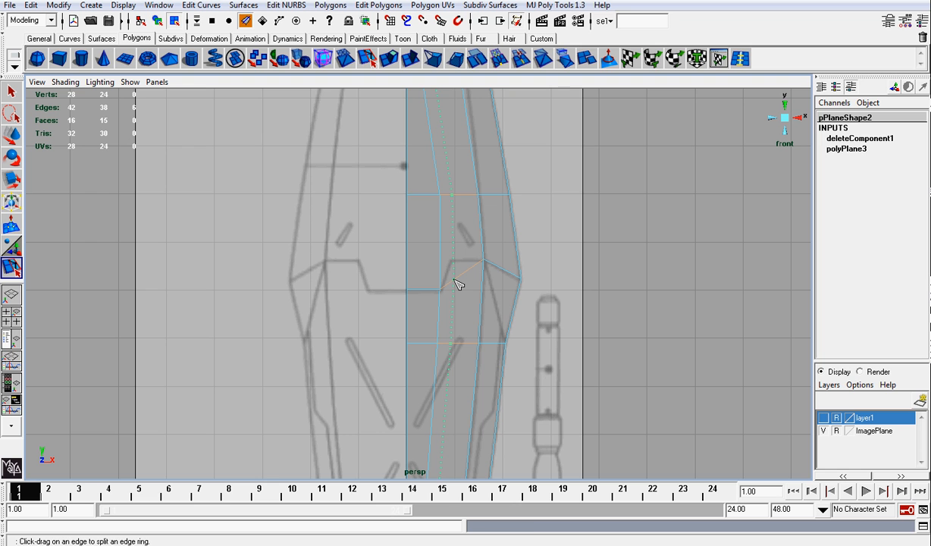
key(w)
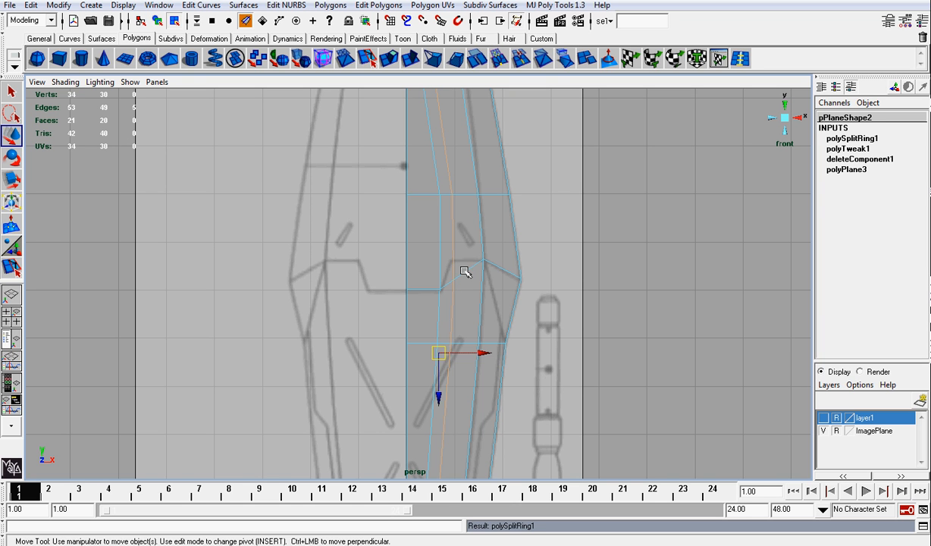
right_drag(468, 268, 452, 267)
drag(451, 270, 456, 304)
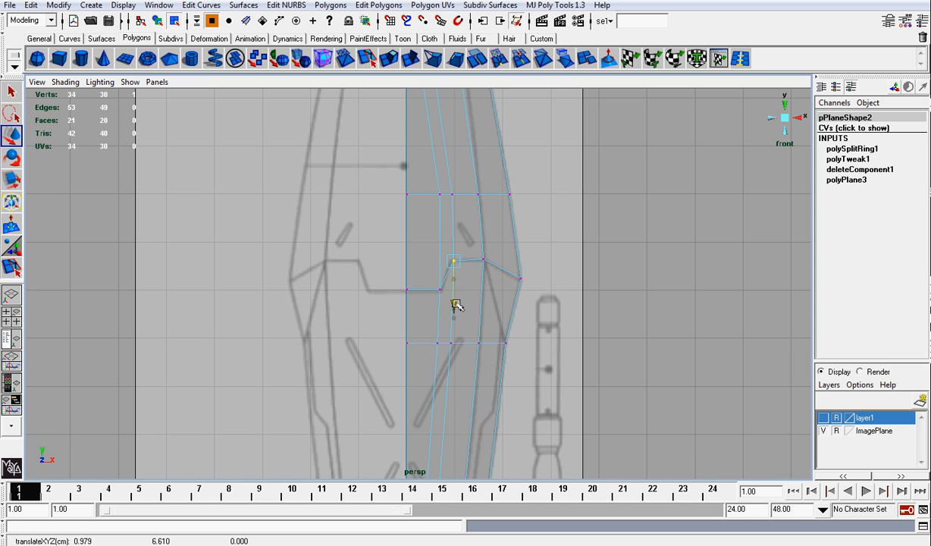
Nudge the third row's fourth vertex up onto the corner of the shield's inner border line.
click(478, 258)
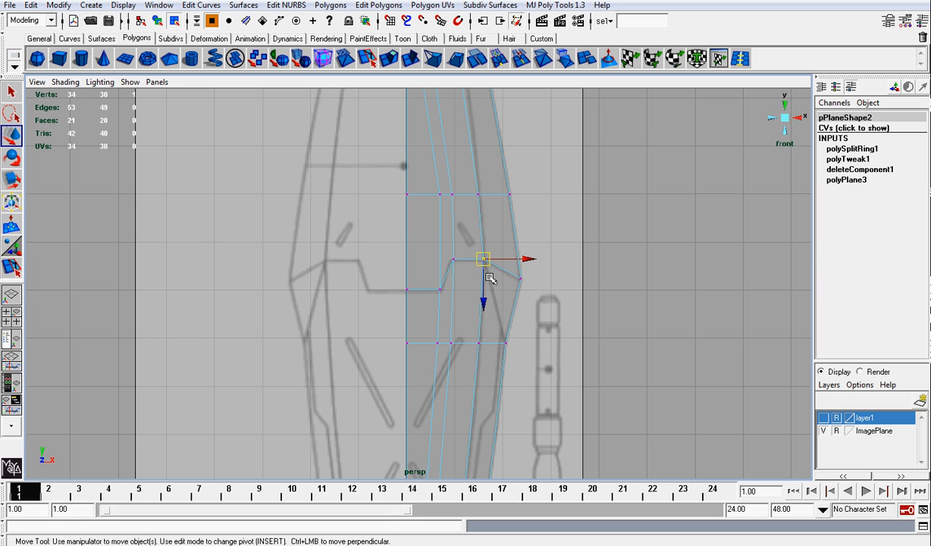
drag(486, 278, 486, 277)
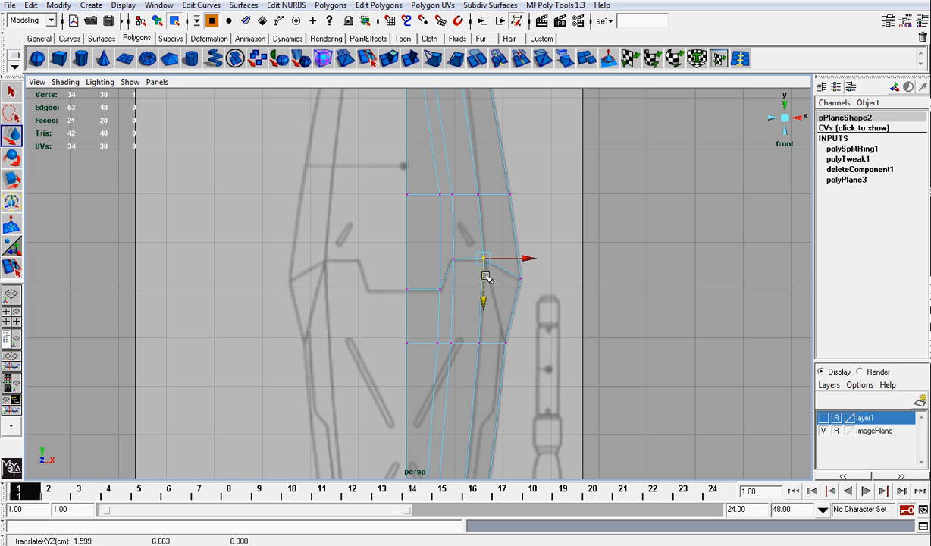
Try to insert a vertical edge loop through the outermost column of faces.
click(718, 58)
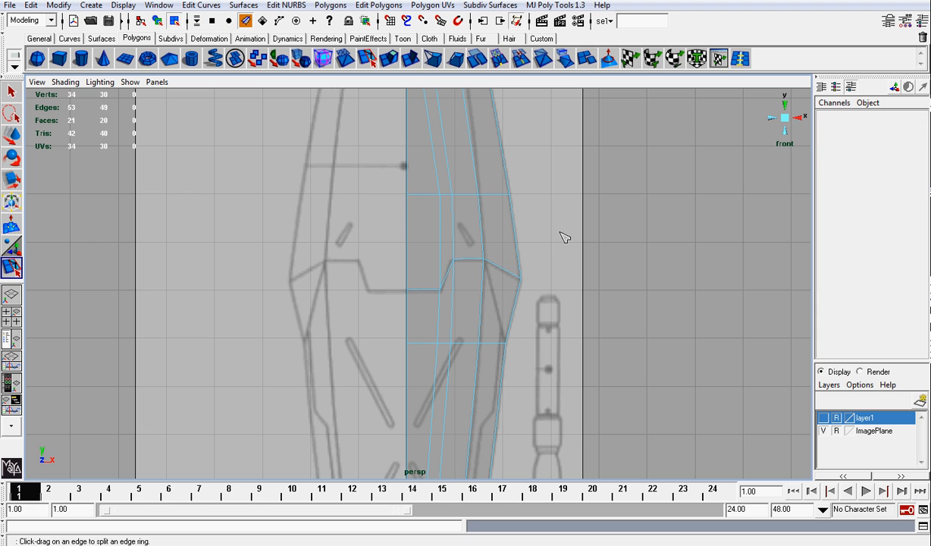
click(502, 271)
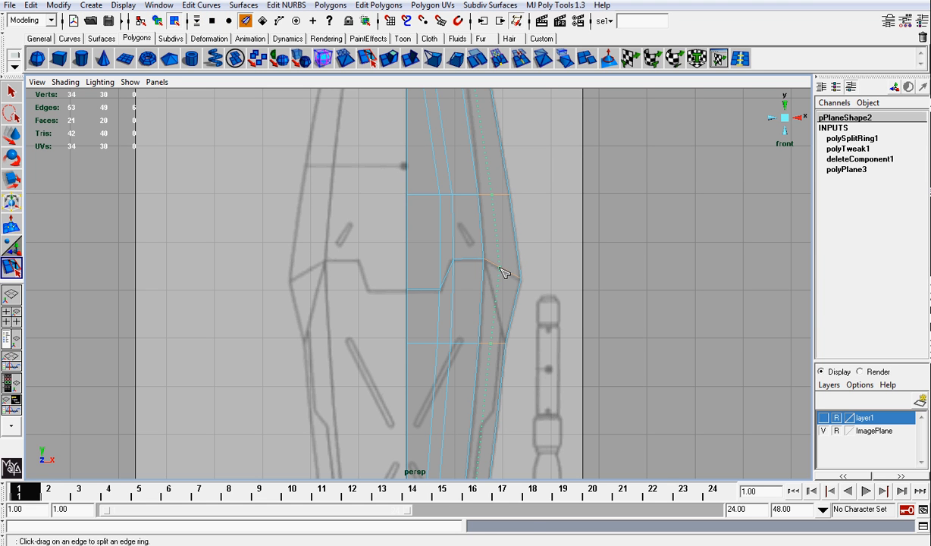
drag(503, 271, 511, 276)
key(ctrl+z)
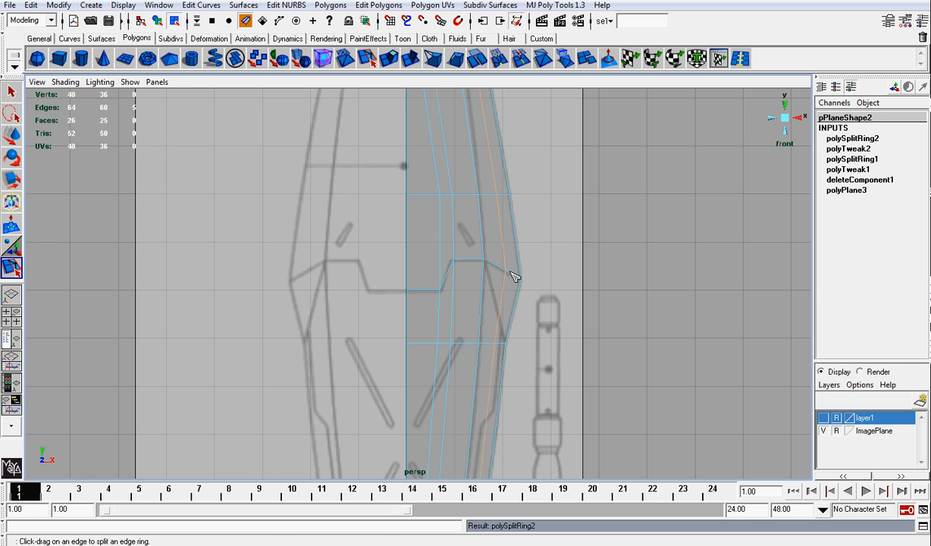
Try to fit the new loop's third-row vertex down the diagonal panel line and its fourth-row vertex outward toward the border.
key(w)
right_drag(511, 271, 498, 271)
click(504, 268)
drag(505, 270, 498, 297)
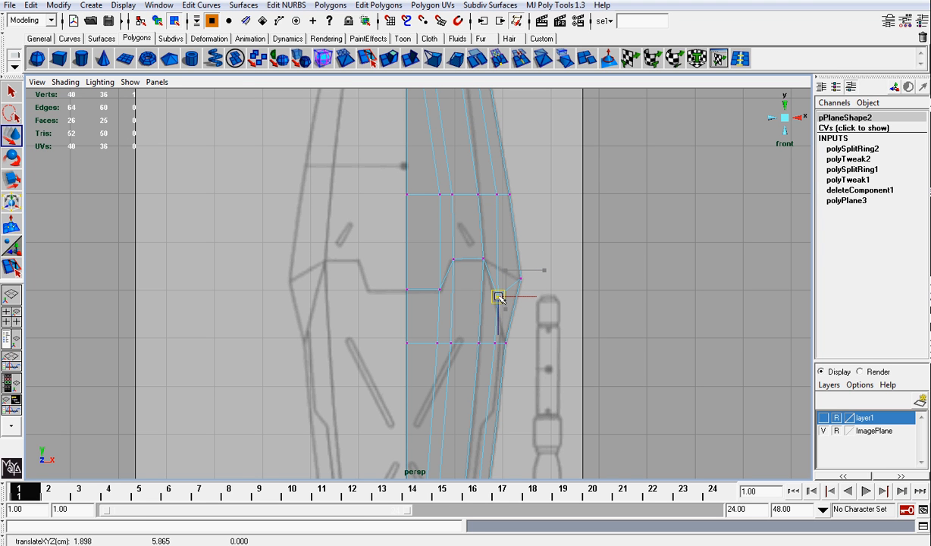
drag(498, 296, 506, 325)
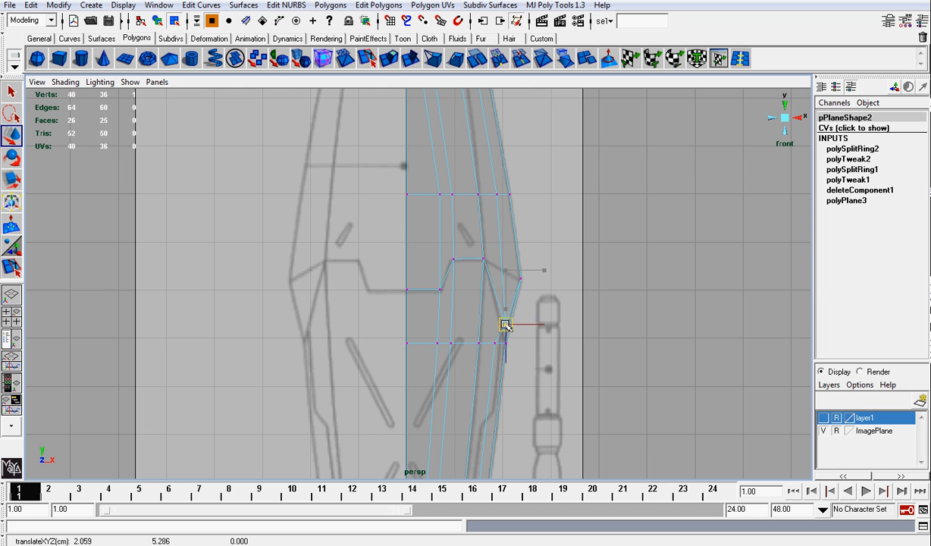
click(586, 266)
alt+middle_drag(599, 310, 589, 214)
scroll(589, 213, up, 2)
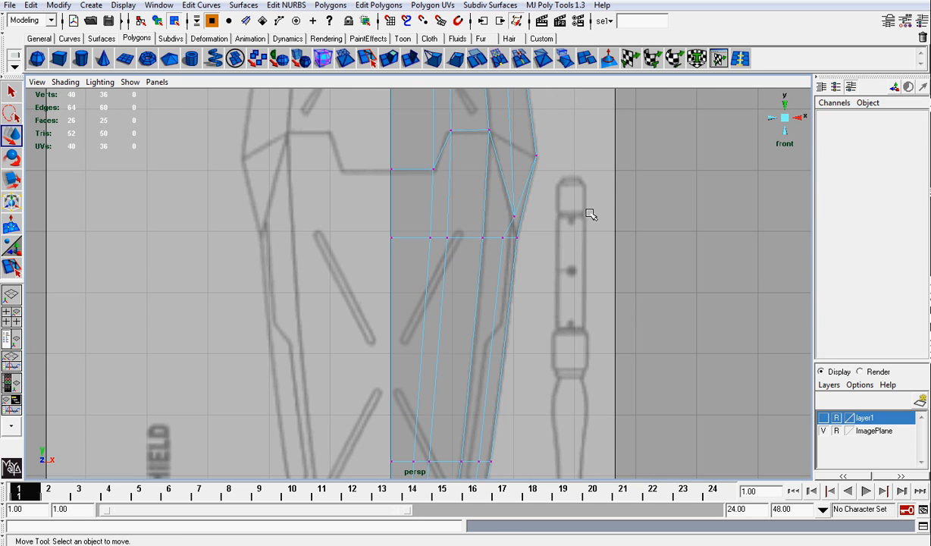
key(ctrl+z)
drag(495, 230, 554, 239)
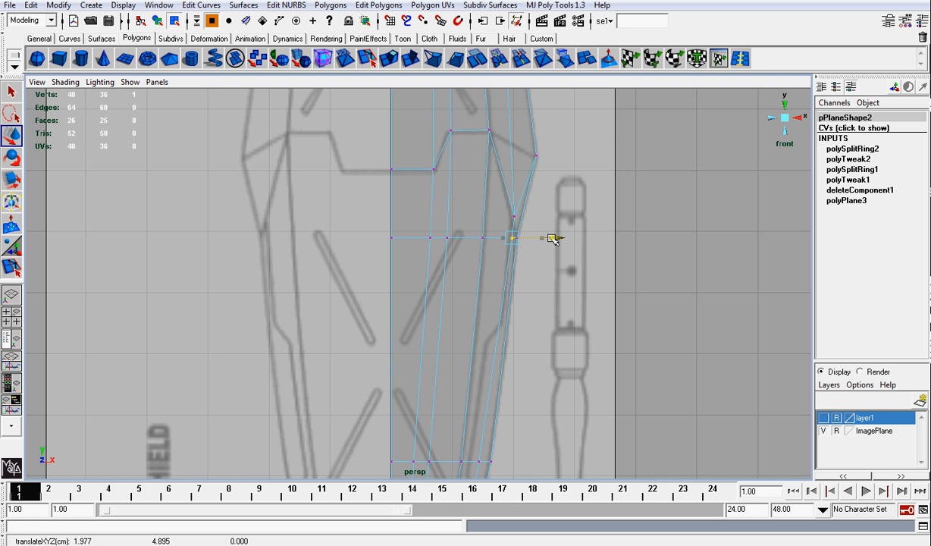
Undo the vertex moves on the outermost column's edge loop, and undo the loop itself.
key(ctrl+z)
key(ctrl+z)
key(ctrl+z)
key(ctrl+z)
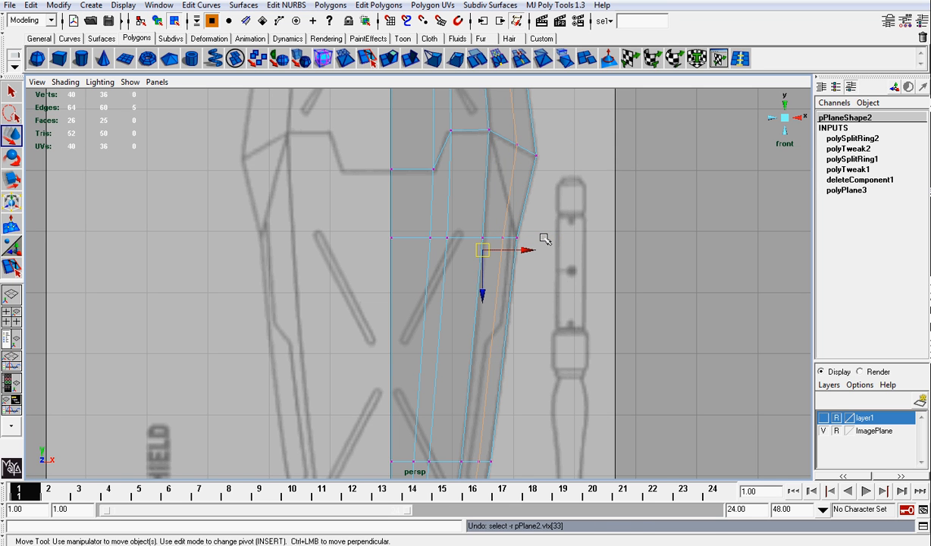
key(ctrl+z)
key(ctrl+z)
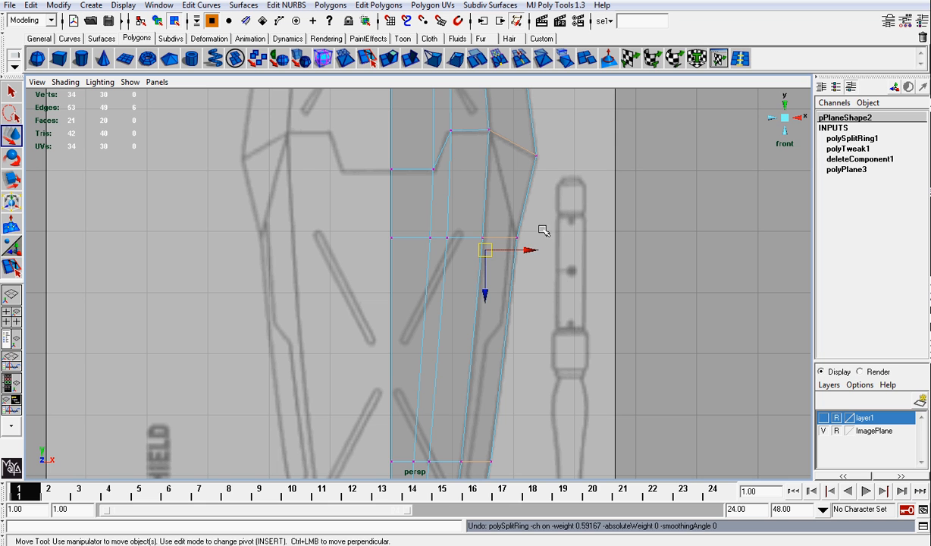
Split the outer face with an edge from the third row's inner border corner to the fourth row's outermost vertex.
click(366, 58)
click(476, 133)
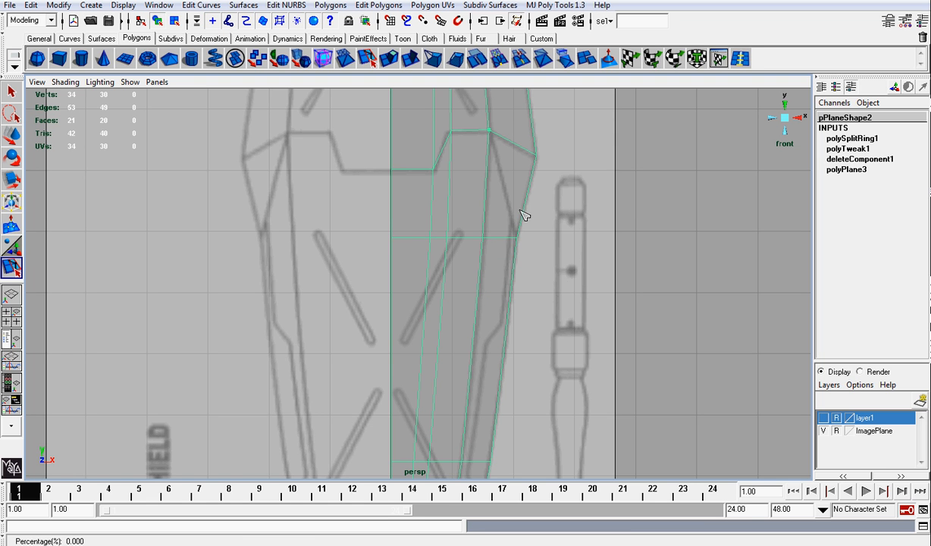
click(517, 236)
key(w)
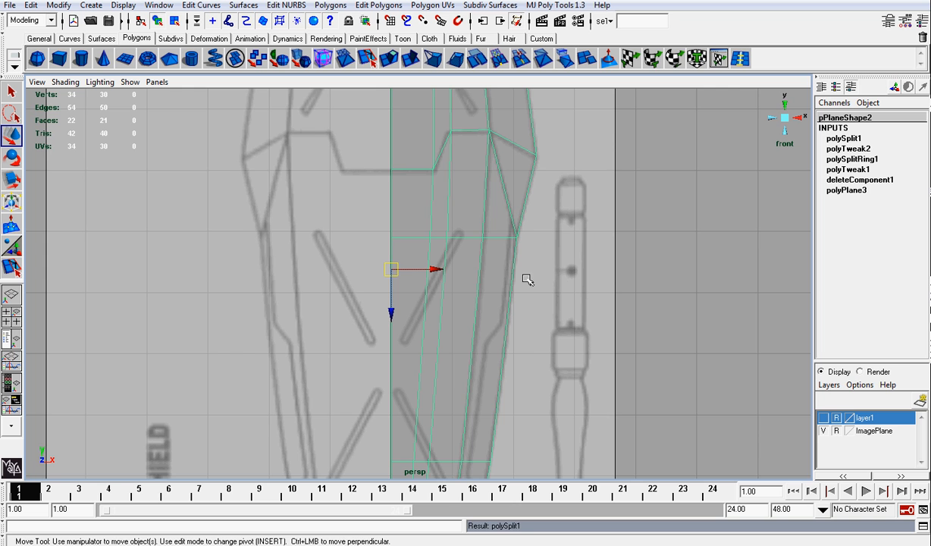
Extrude the top row's outermost edge upward about 0.76 cm to the height of the blueprint's upper prong tip.
alt+middle_drag(528, 279, 536, 237)
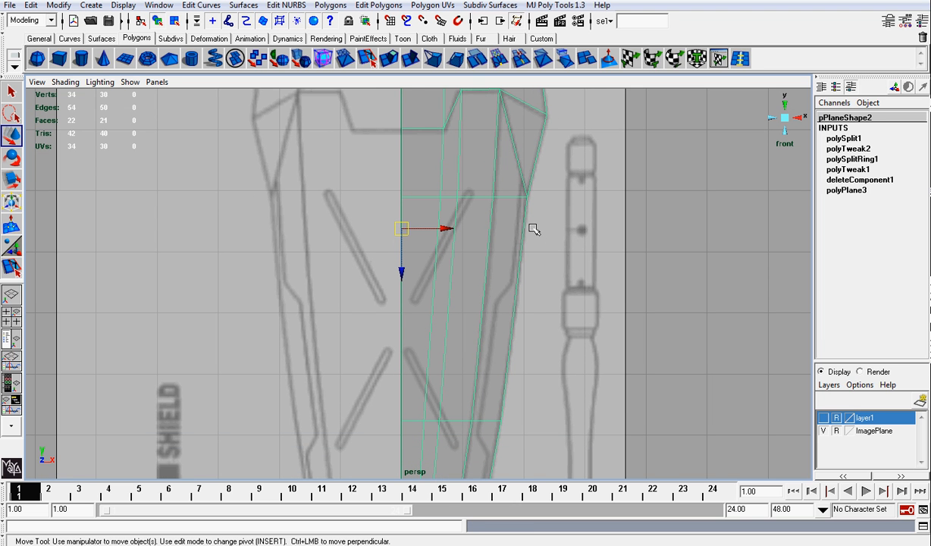
scroll(534, 229, down, 5)
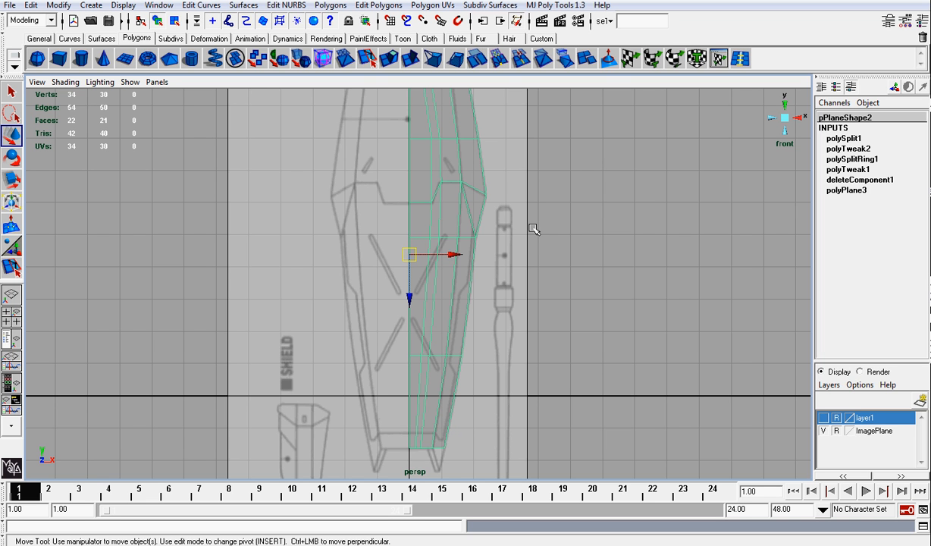
scroll(534, 229, up, 1)
alt+middle_drag(530, 225, 519, 316)
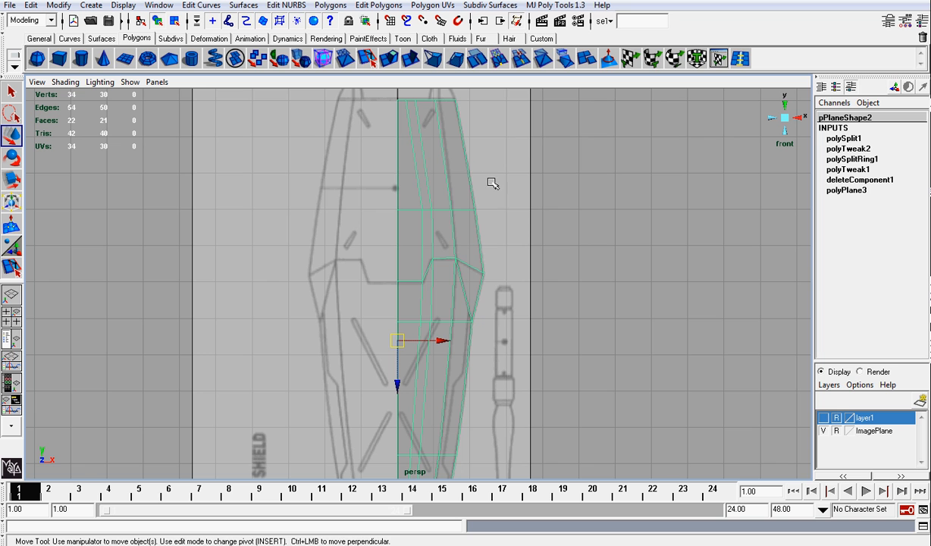
right_drag(461, 151, 469, 112)
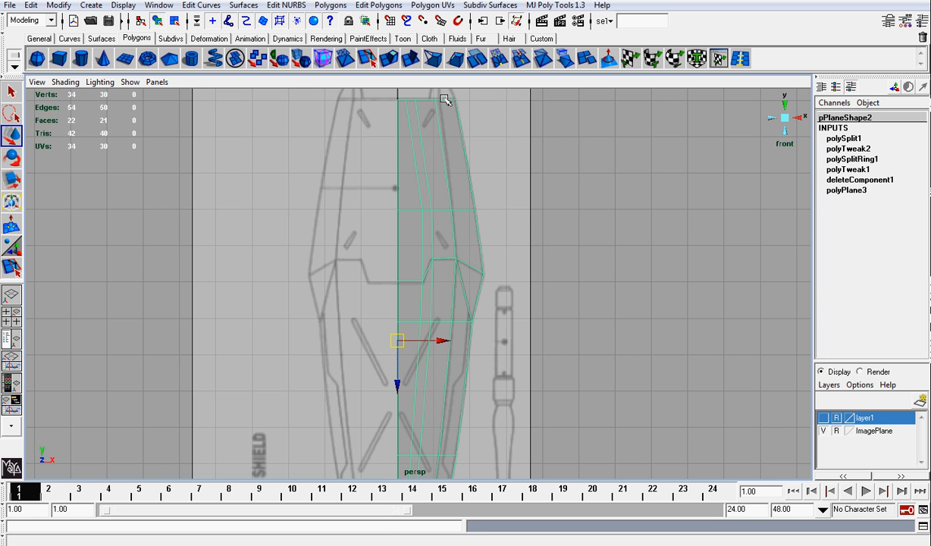
alt+middle_drag(447, 104, 440, 272)
scroll(440, 271, up, 3)
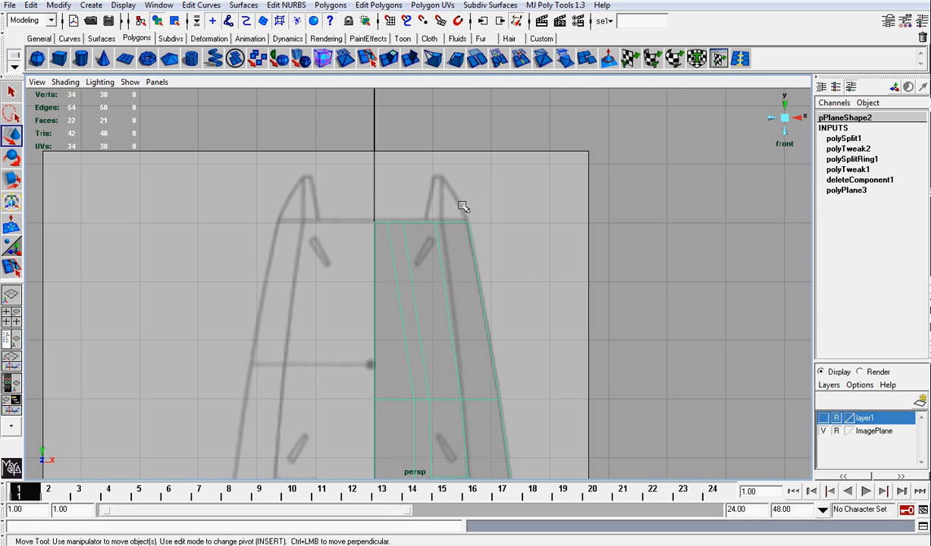
mouse_move(454, 223)
right_down()
mouse_move(439, 186)
mouse_move(454, 219)
right_up()
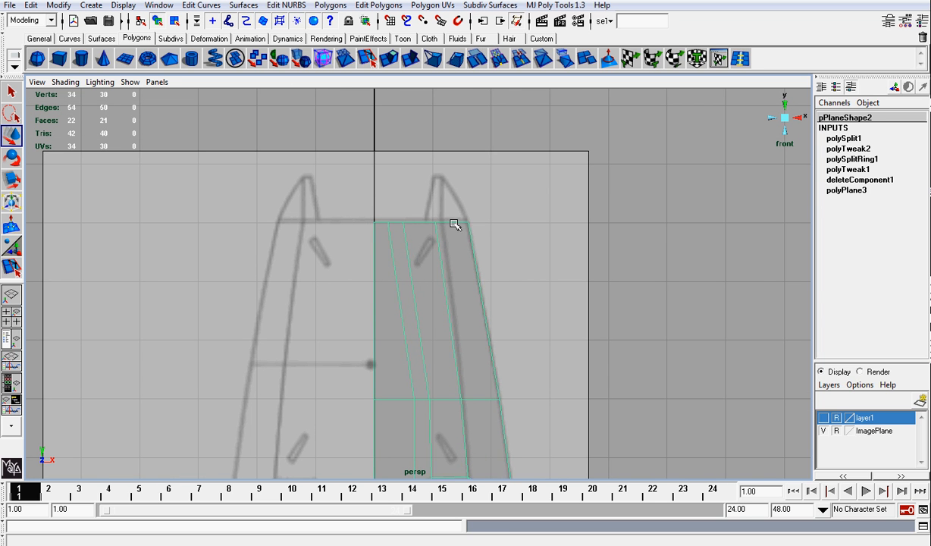
click(409, 58)
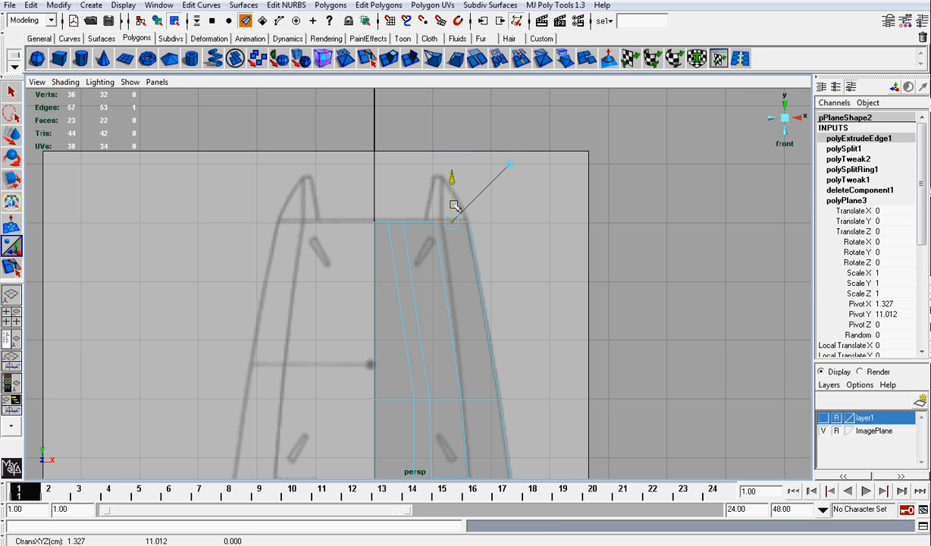
drag(453, 205, 452, 161)
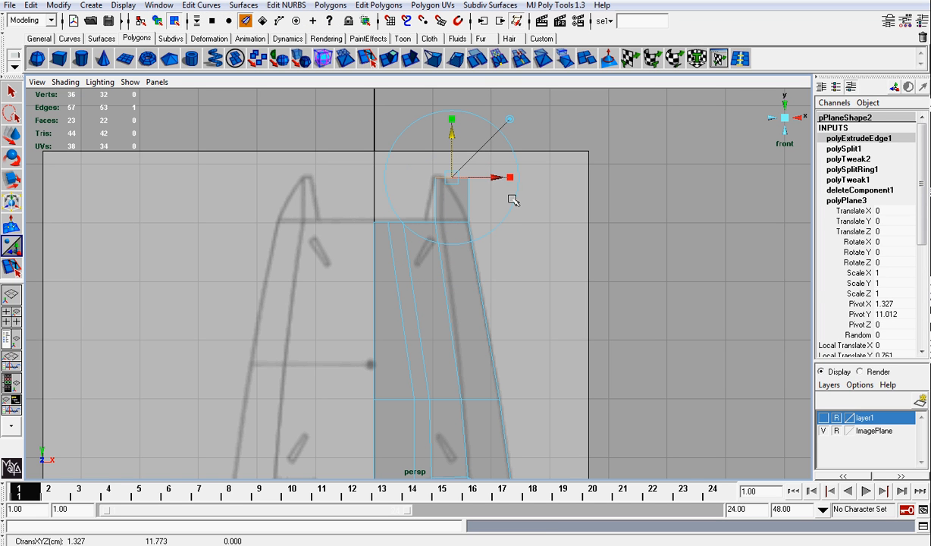
Move the extruded face's outer upper vertex inward to the tip of the upper prong.
right_drag(459, 187, 440, 186)
click(561, 244)
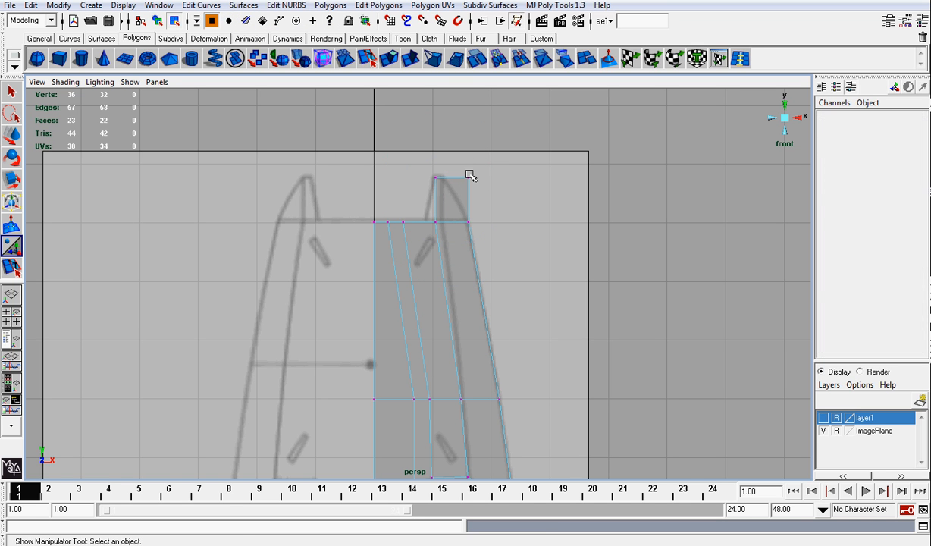
drag(453, 161, 491, 177)
key(w)
click(540, 228)
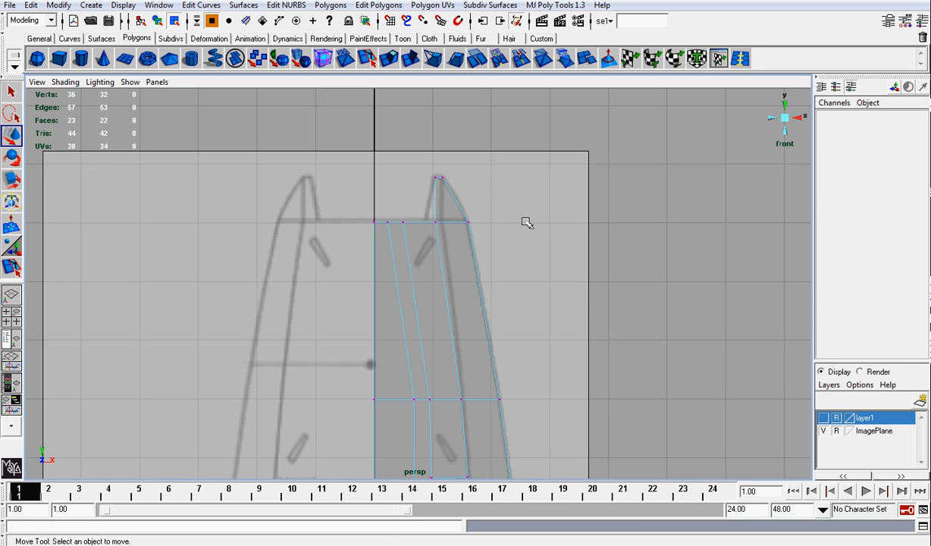
Shift the upper prong's inner tip vertex and the base vertex beneath it outward toward the inner border line.
scroll(523, 219, up, 2)
alt+middle_drag(514, 206, 521, 287)
scroll(497, 244, up, 1)
scroll(495, 237, up, 2)
drag(475, 169, 520, 180)
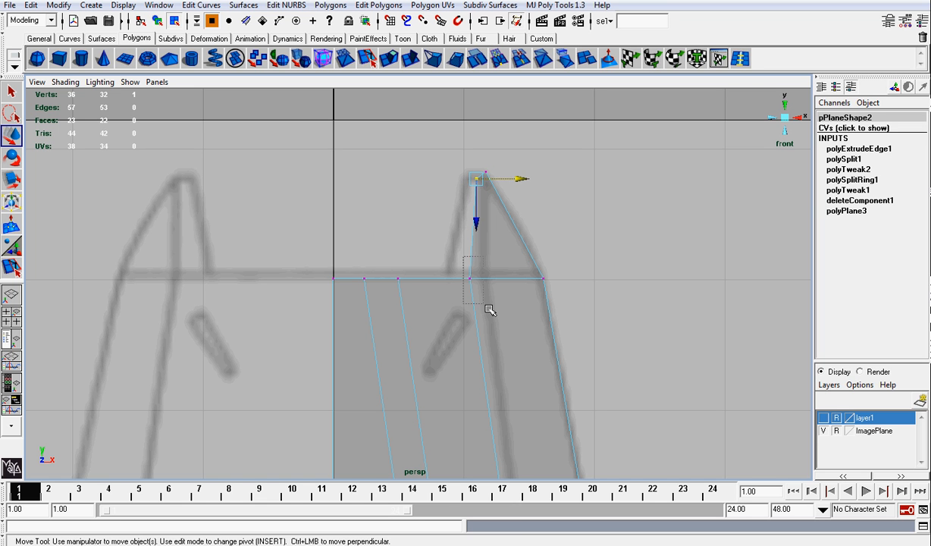
drag(488, 307, 453, 253)
drag(513, 279, 522, 280)
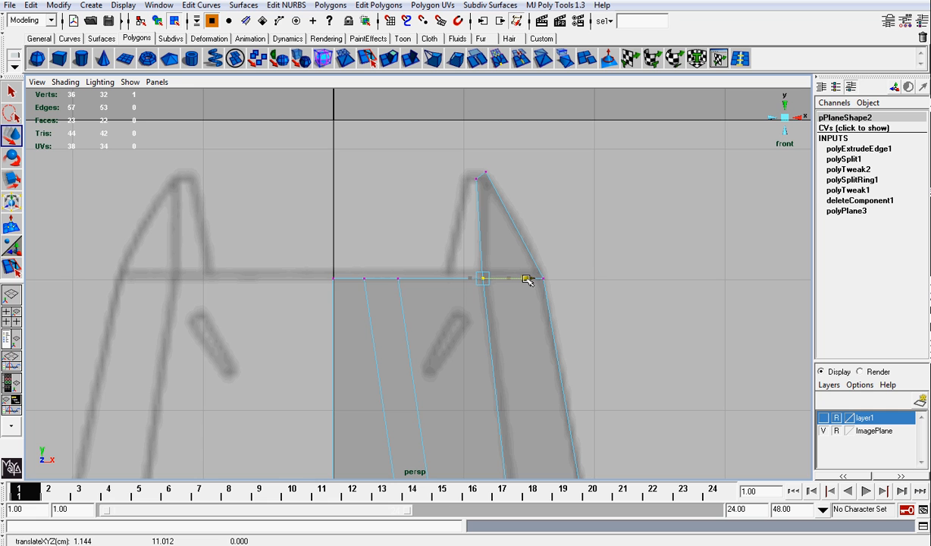
Save the scene and extrude the bottom row's outermost edge down to the tip of the blueprint's lower prong.
scroll(561, 316, down, 5)
scroll(557, 334, up, 6)
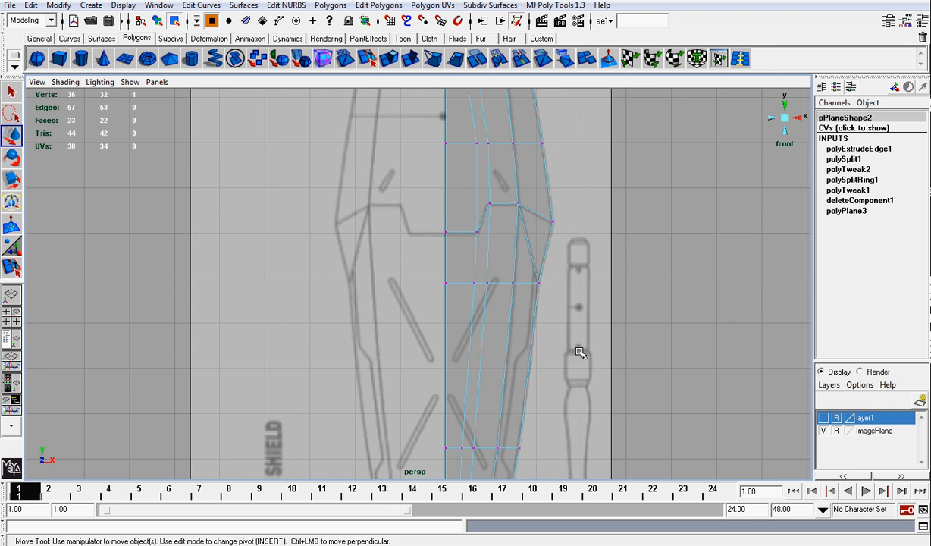
scroll(519, 351, down, 2)
scroll(525, 261, up, 3)
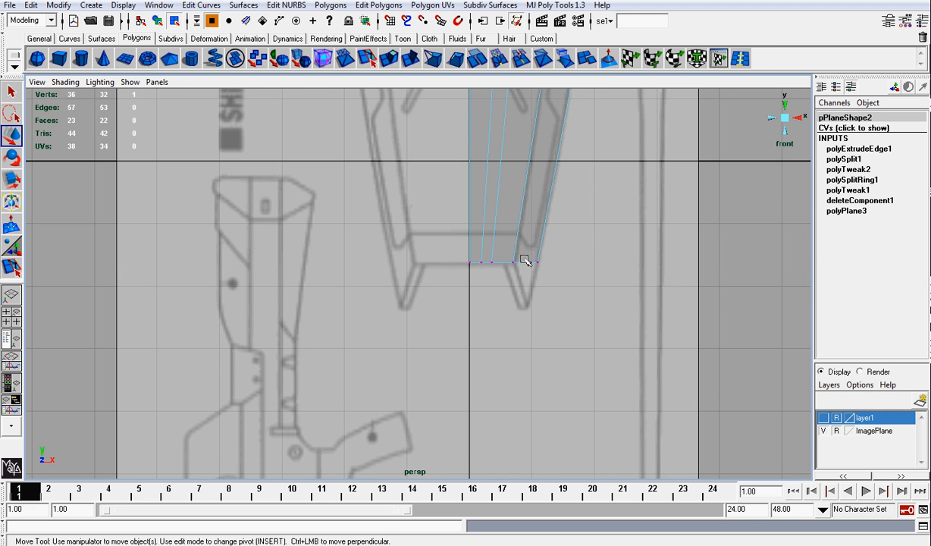
right_drag(526, 263, 530, 223)
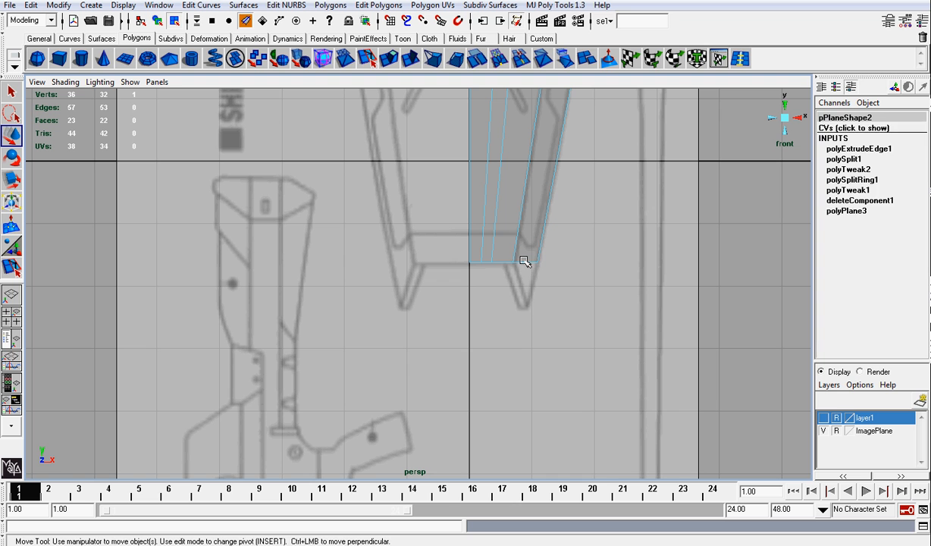
click(524, 262)
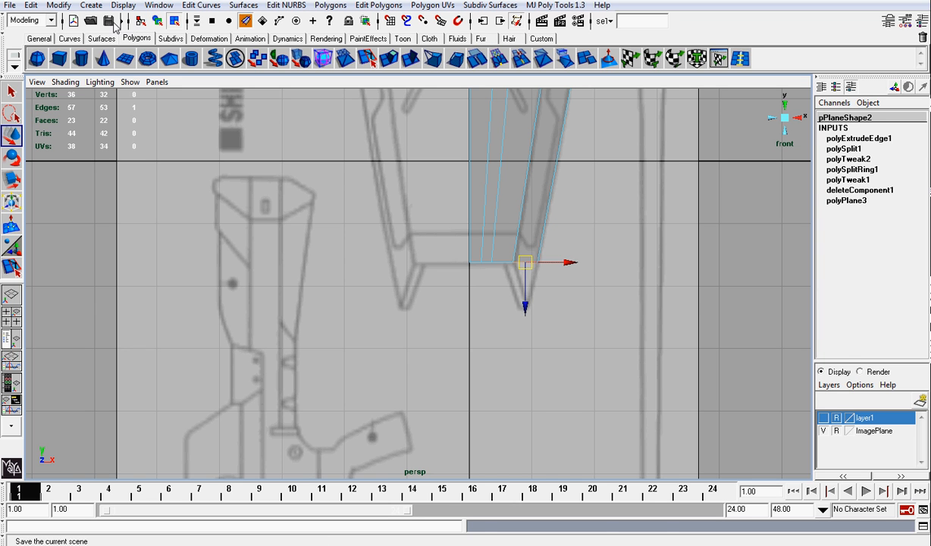
click(108, 21)
key(q)
click(388, 58)
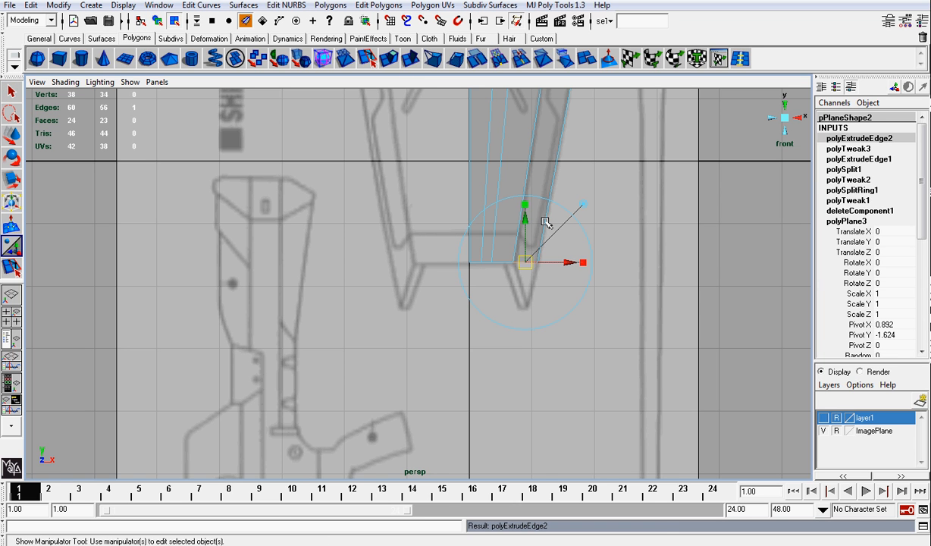
drag(527, 218, 526, 265)
alt+right_drag(526, 265, 565, 260)
Scale the extruded bottom edge horizontally to match the narrow width of the lower prong's tip.
key(r)
drag(590, 322, 579, 323)
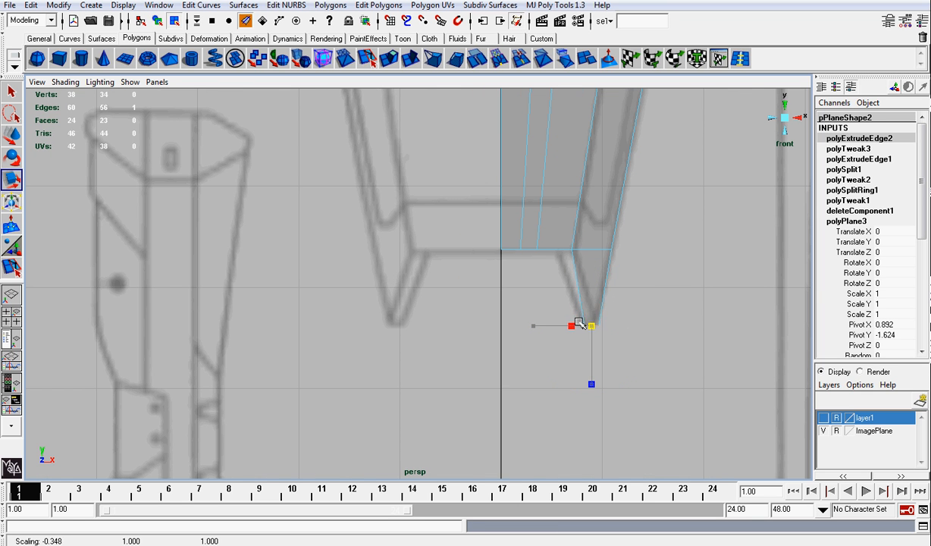
click(666, 297)
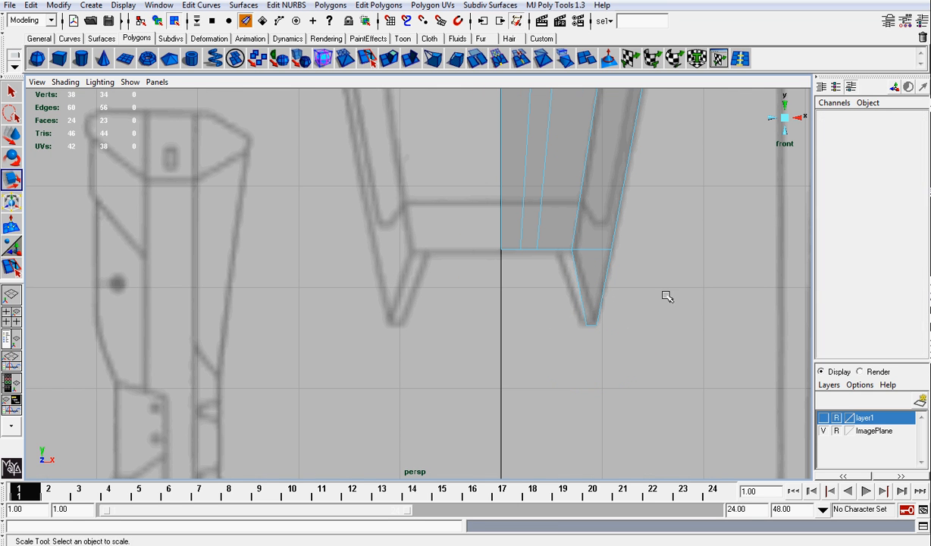
Fit the lower prong's tip vertices horizontally to the blueprint, and return to object mode with the whole half plane selected.
key(F8)
alt+right_drag(604, 289, 641, 335)
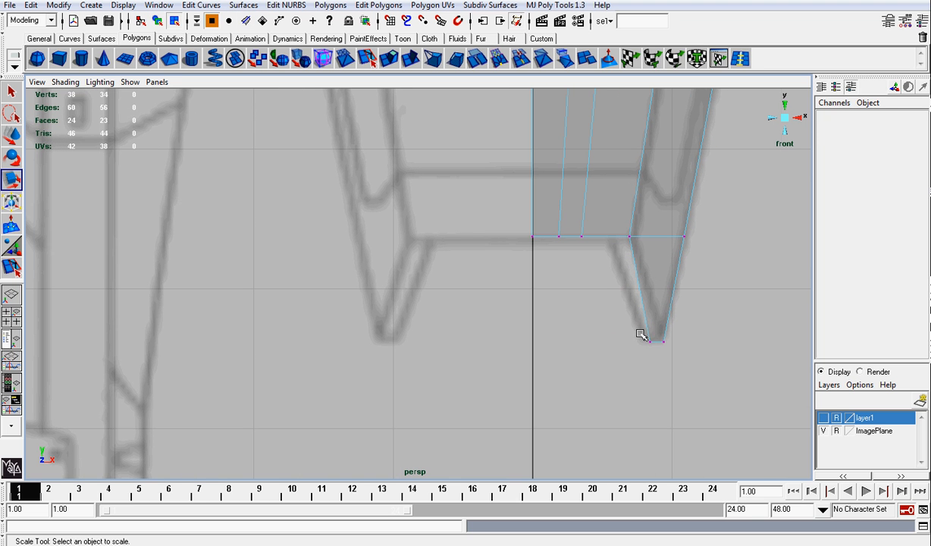
drag(640, 333, 705, 342)
key(w)
click(646, 340)
scroll(683, 291, down, 5)
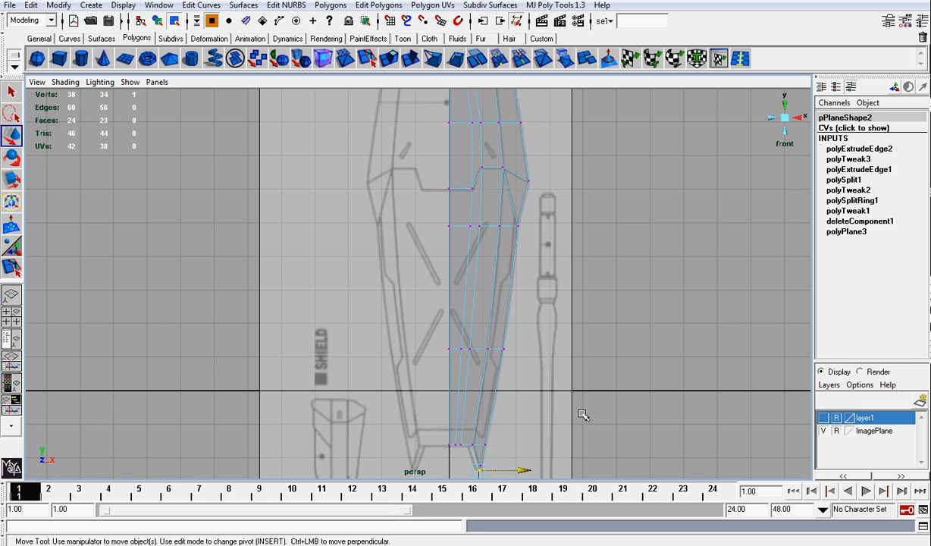
right_drag(505, 259, 485, 241)
click(446, 191)
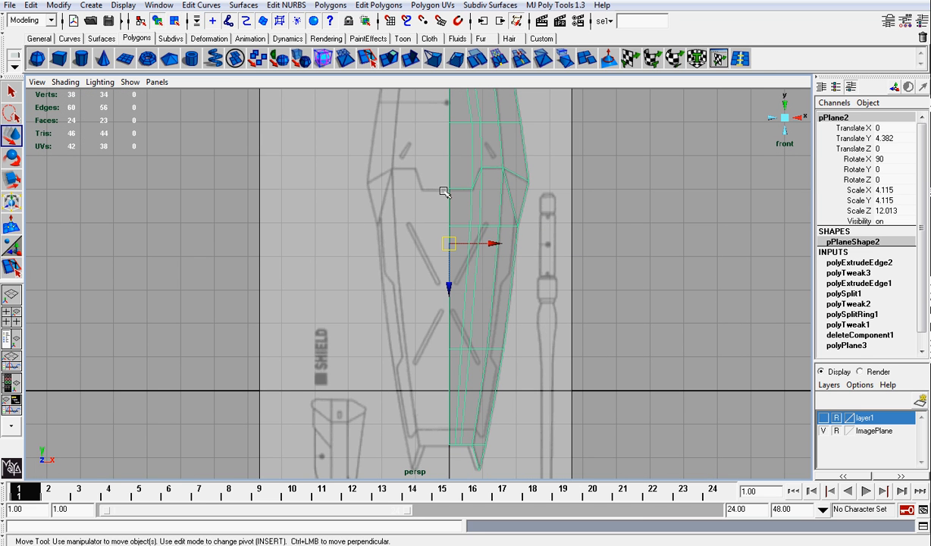
Freeze the half plane's transformations and delete its construction history.
click(67, 5)
click(83, 48)
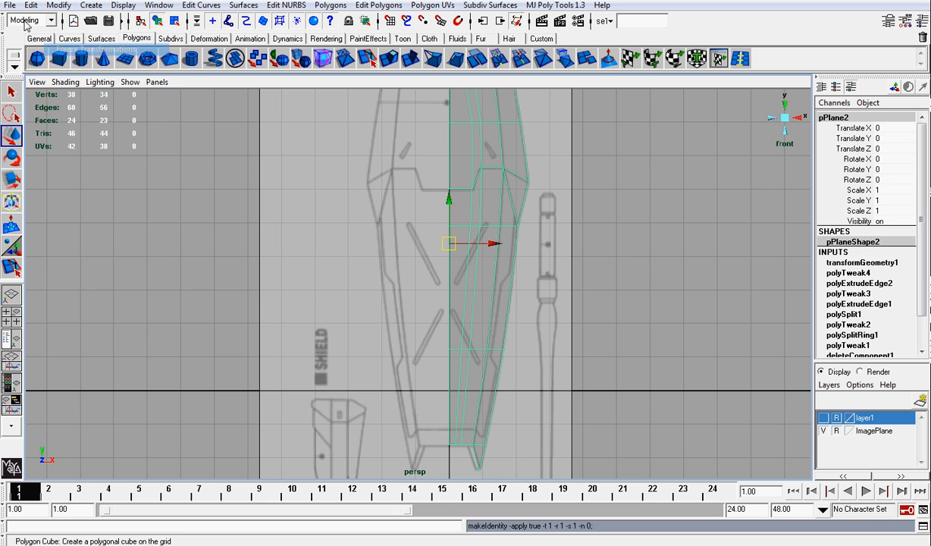
click(30, 6)
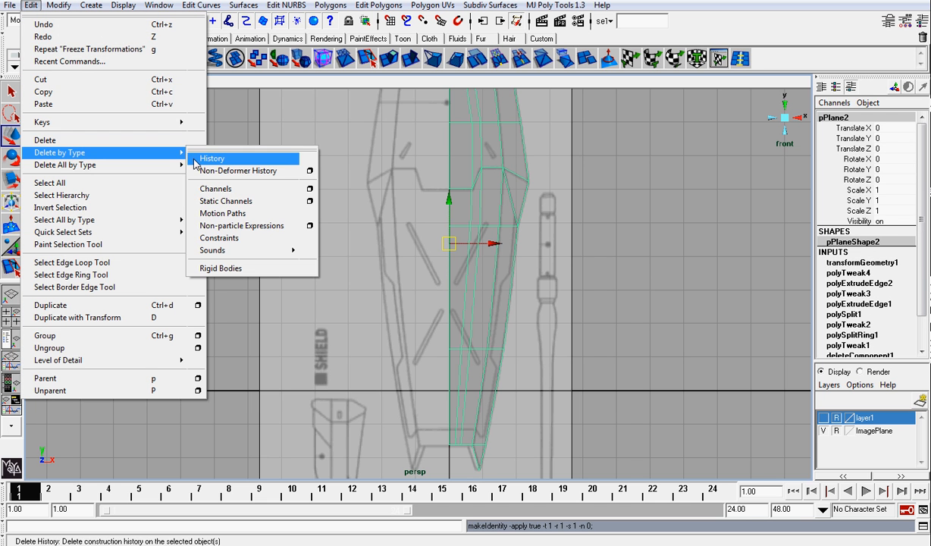
click(235, 159)
click(614, 176)
Select all seven edges along the shield's outer side border, from the upper prong down to the lower prong.
alt+right_drag(640, 180, 703, 116)
right_drag(493, 156, 488, 125)
click(485, 122)
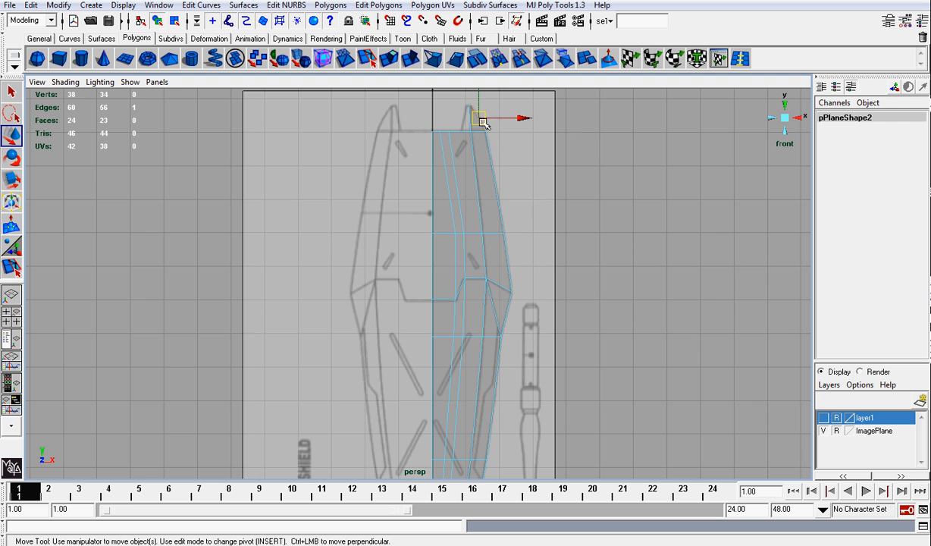
shift+click(495, 163)
shift+click(509, 259)
shift+click(504, 308)
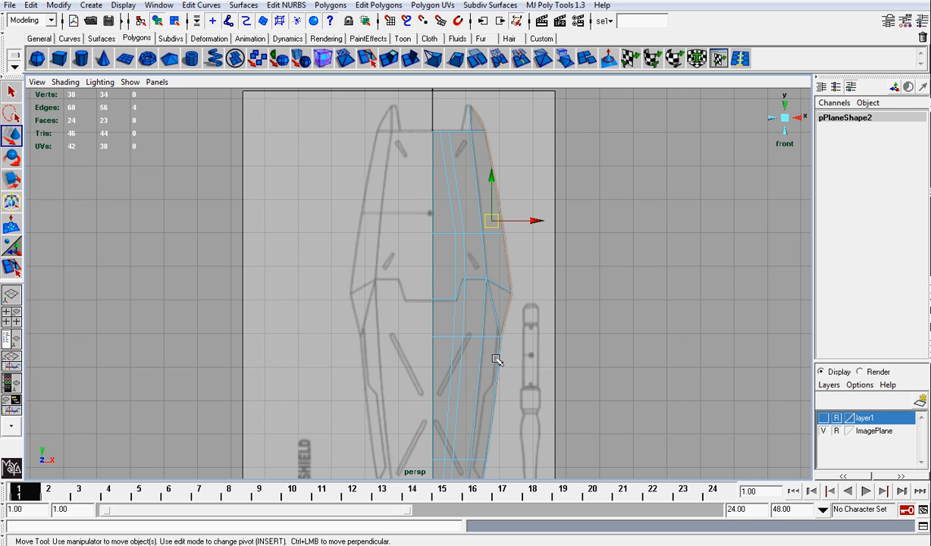
alt+middle_drag(512, 383, 529, 248)
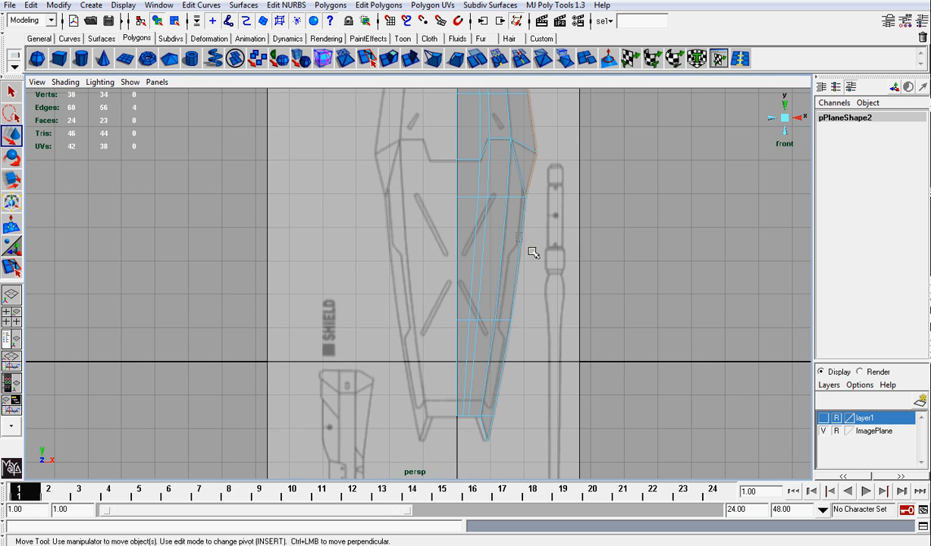
shift+click(519, 256)
shift+click(503, 369)
shift+click(492, 425)
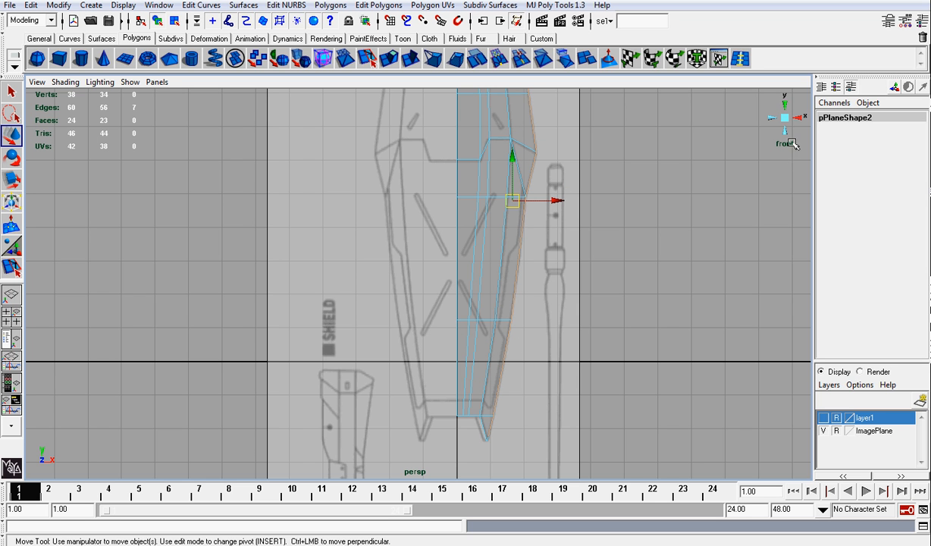
Change to a perspective view of the shield, turn off X-Ray shading and hide the ImagePlane layer.
click(784, 119)
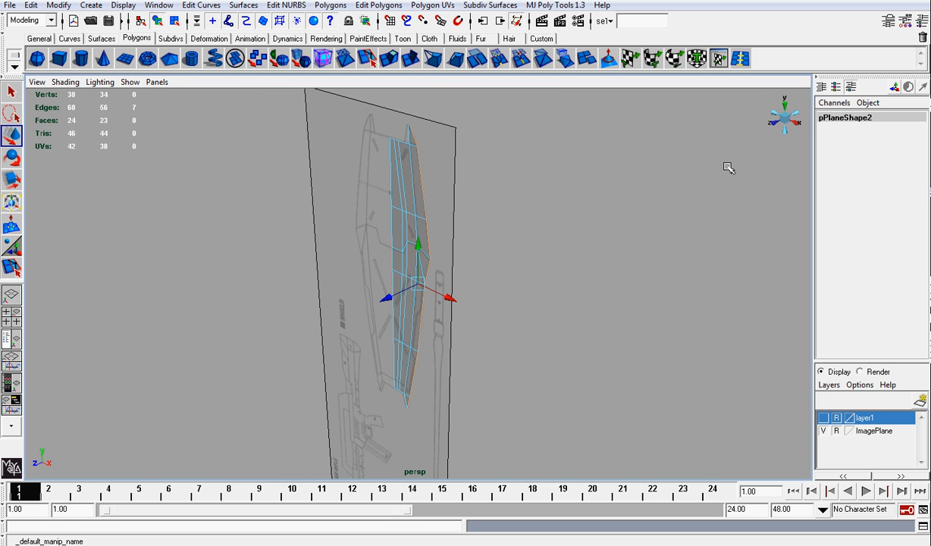
click(65, 82)
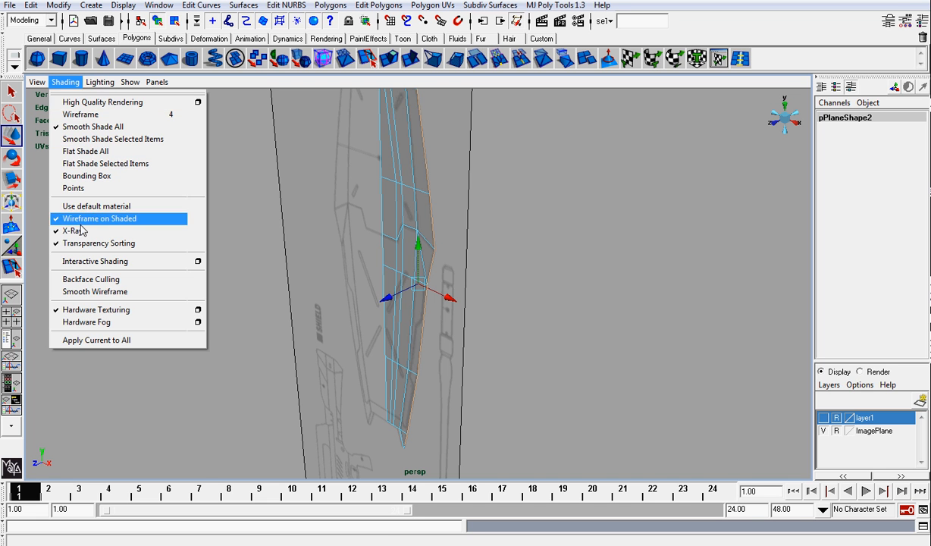
click(75, 230)
click(823, 431)
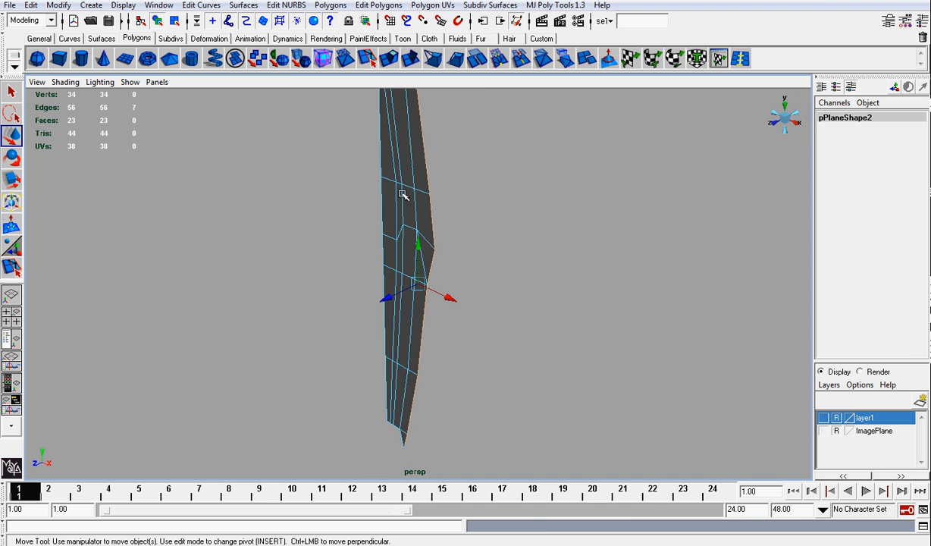
Push the selected outer border edges backward in depth so the shield's side slopes away, and check it from the front.
alt+drag(403, 195, 542, 260)
drag(373, 359, 602, 136)
click(783, 112)
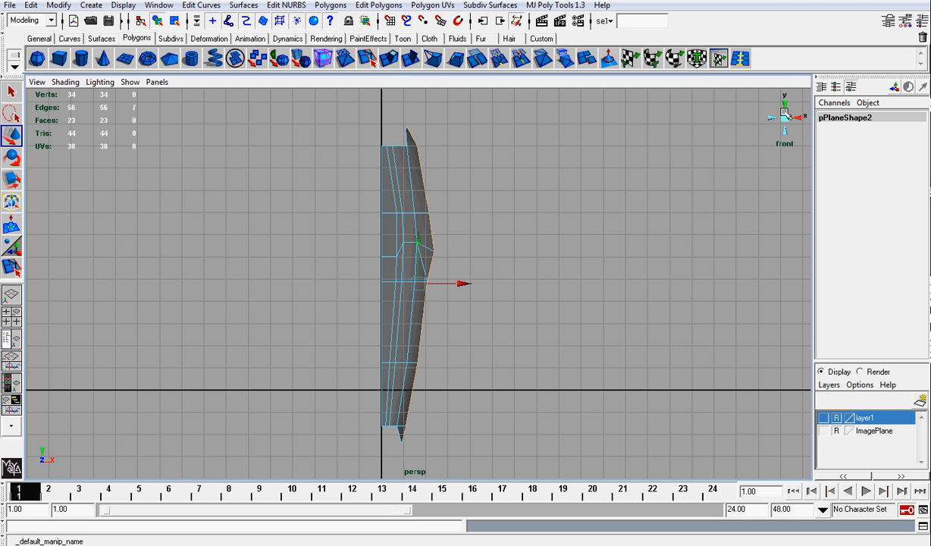
alt+drag(789, 117, 497, 242)
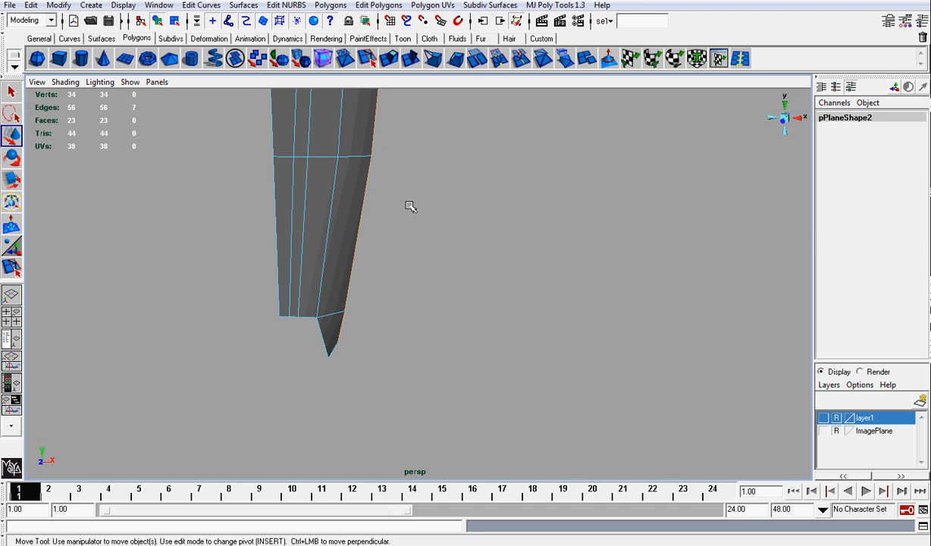
Untwist the lower prong by moving its inner tip vertex inward past the outer tip vertex and raising it slightly.
right_drag(345, 167, 368, 157)
alt+middle_drag(359, 160, 388, 194)
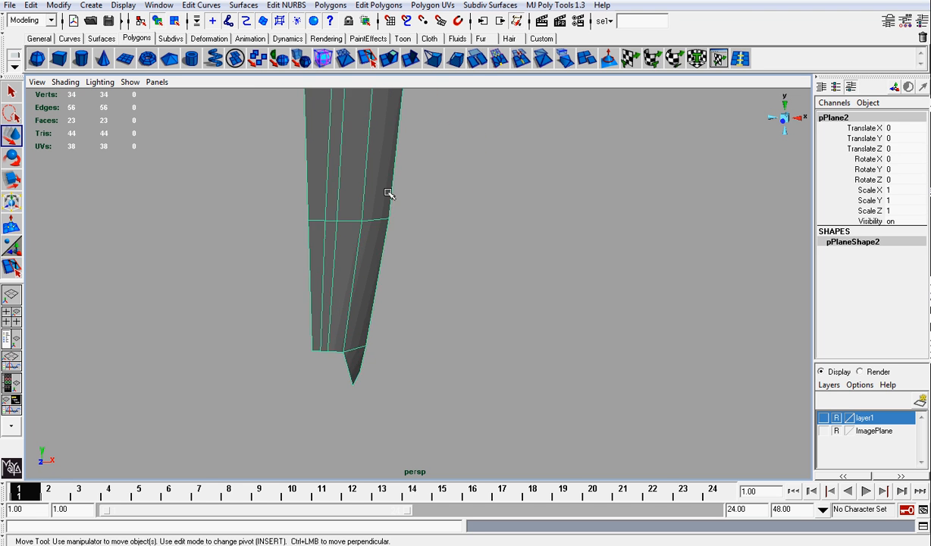
scroll(388, 194, down, 3)
alt+middle_drag(463, 247, 521, 150)
scroll(513, 193, up, 6)
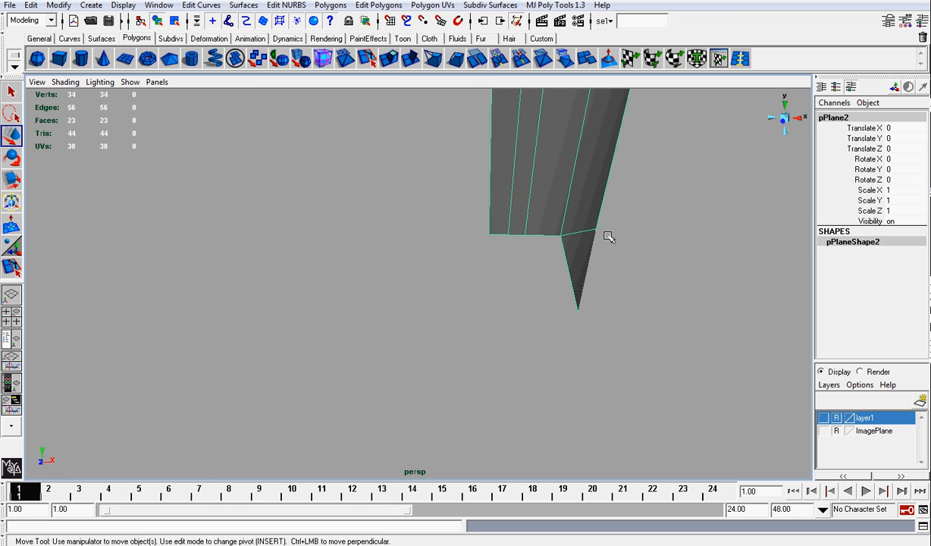
alt+drag(608, 237, 655, 191)
scroll(583, 183, down, 4)
click(503, 334)
scroll(534, 197, up, 4)
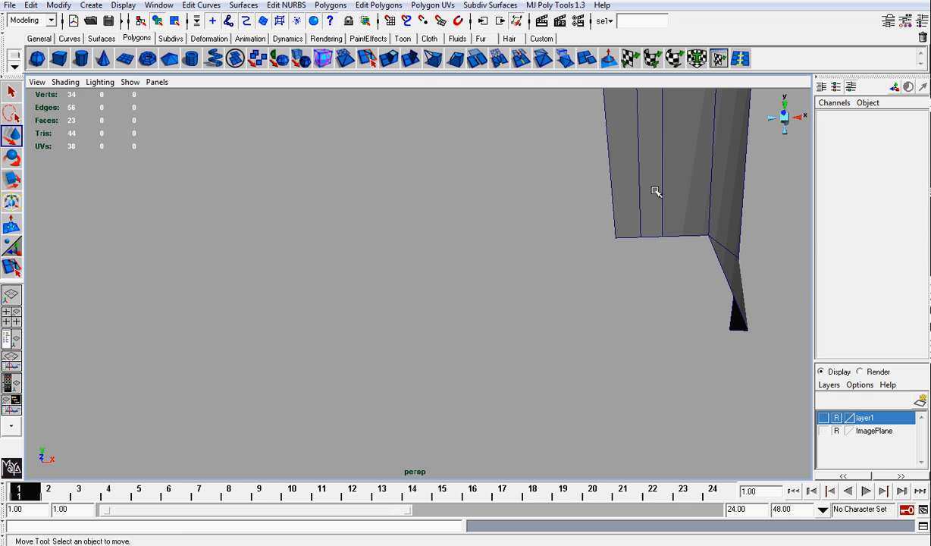
alt+middle_drag(655, 191, 586, 202)
right_drag(649, 301, 620, 302)
click(650, 332)
drag(695, 335, 663, 337)
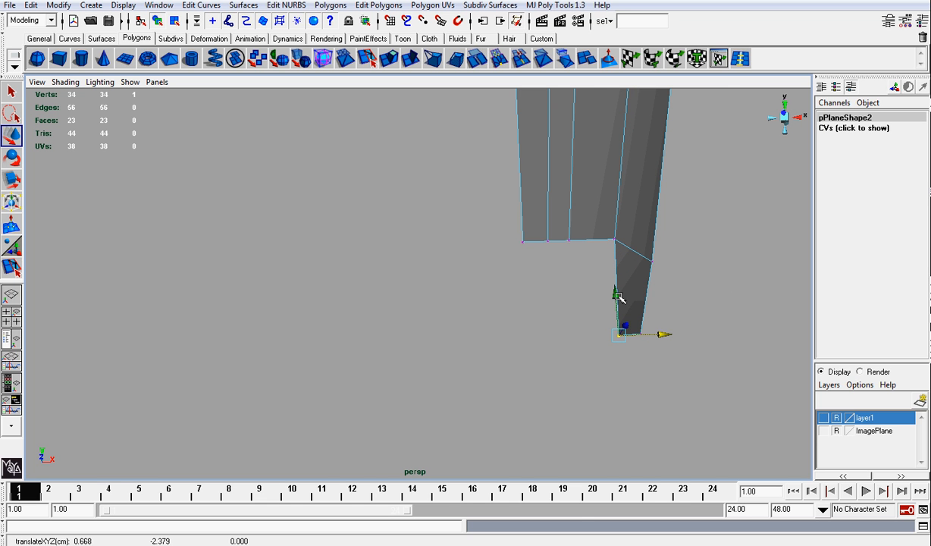
drag(618, 296, 618, 290)
Widen the upper prong's narrow tip by shifting its outer tip vertex outward, refining its position from behind the shield.
alt+right_drag(657, 255, 605, 220)
alt+middle_drag(607, 215, 574, 416)
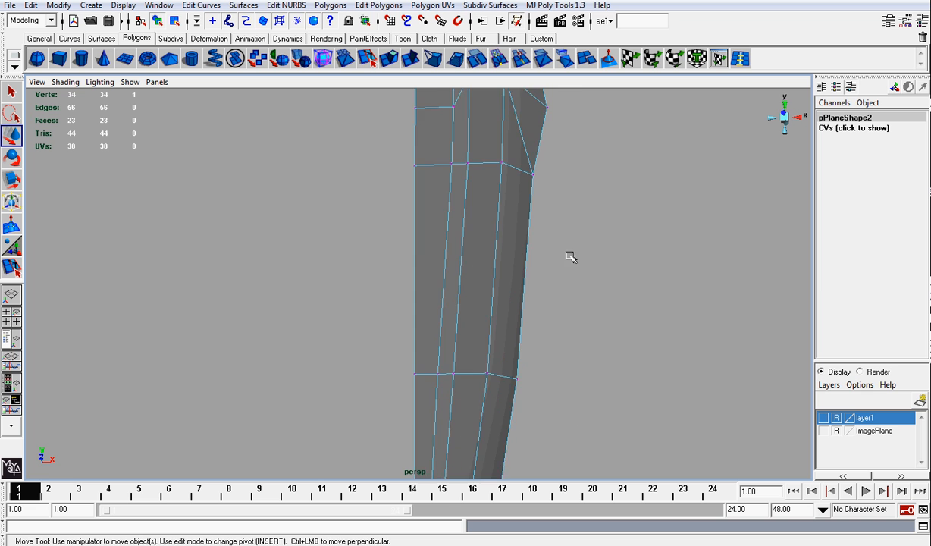
alt+right_drag(571, 257, 476, 226)
alt+drag(476, 227, 459, 288)
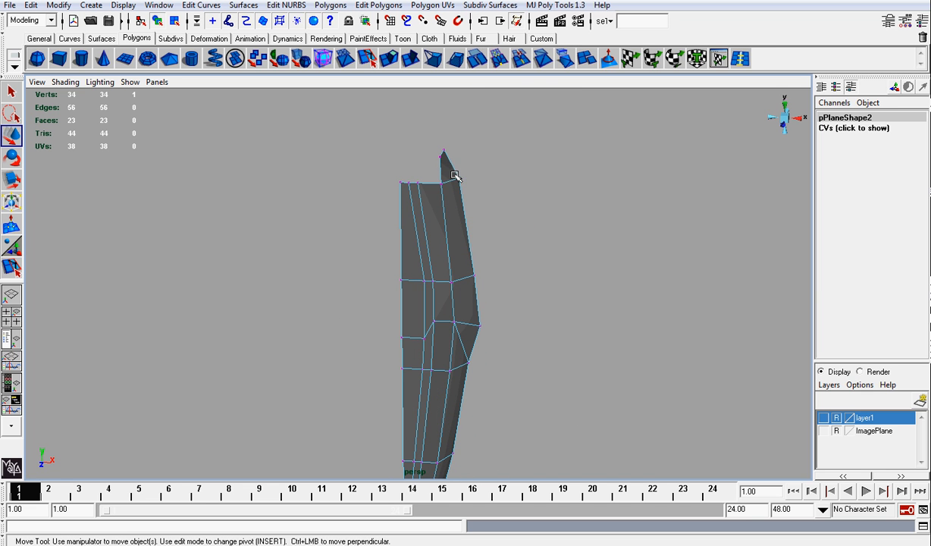
click(442, 151)
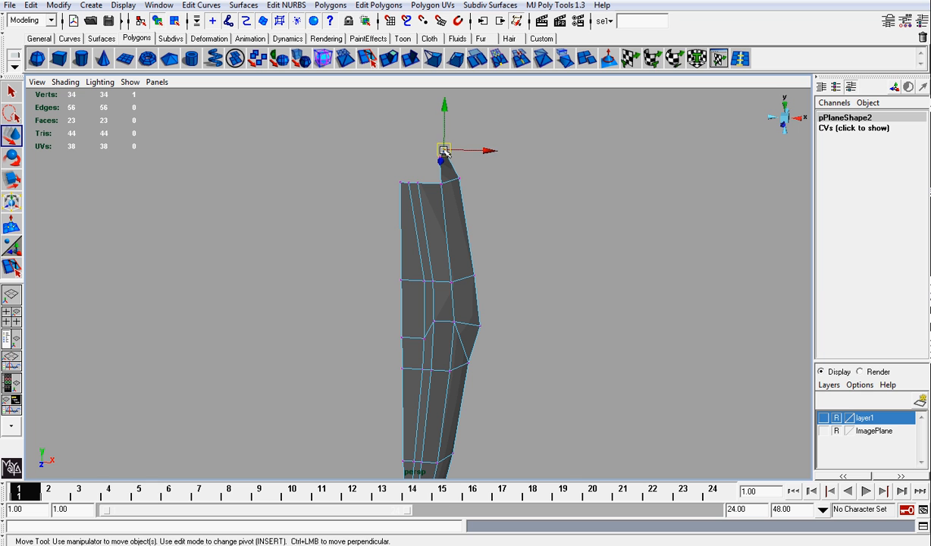
drag(491, 150, 497, 151)
click(575, 233)
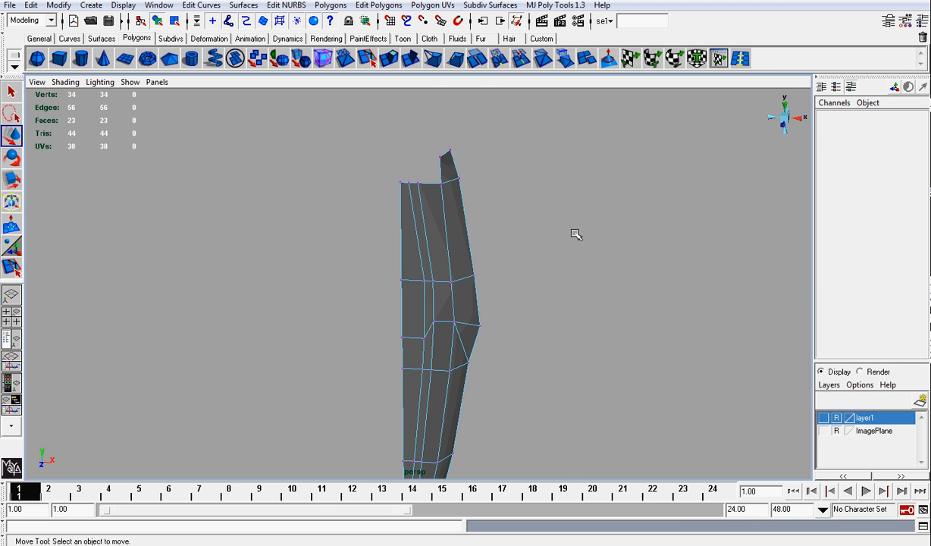
alt+drag(575, 233, 278, 267)
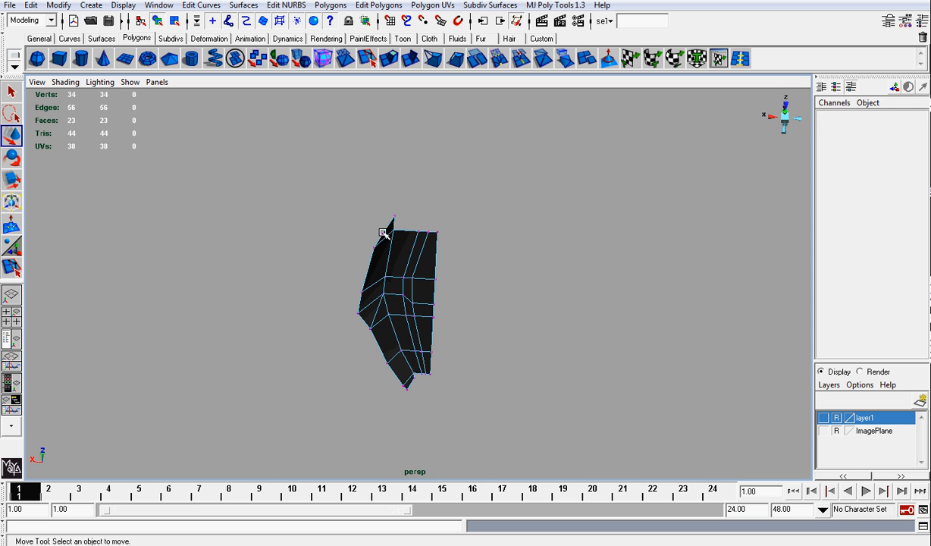
click(384, 234)
drag(373, 232, 363, 231)
click(294, 323)
Put the shield in face selection mode and restore the ImagePlane layer and X-Ray shading in the front view.
alt+drag(294, 323, 451, 208)
right_drag(449, 205, 453, 239)
scroll(484, 209, down, 4)
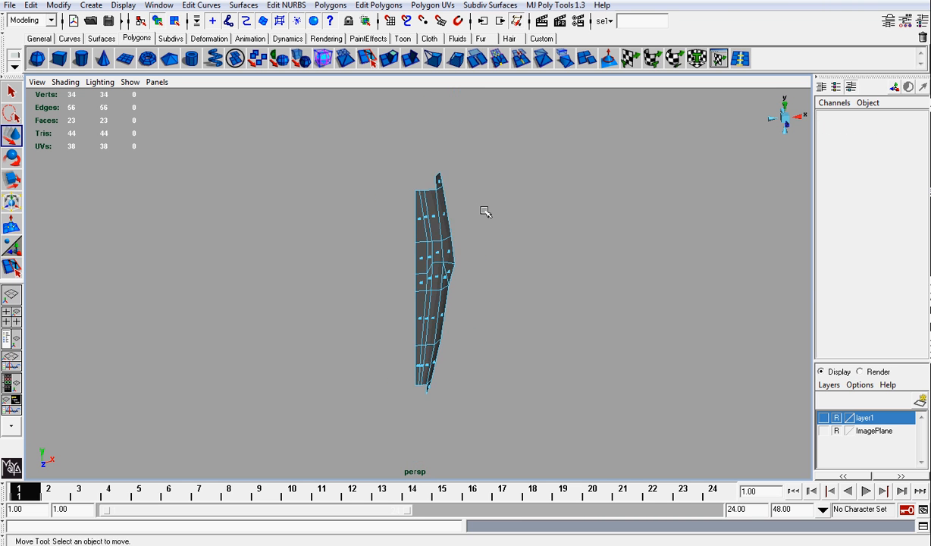
click(824, 430)
scroll(617, 326, up, 5)
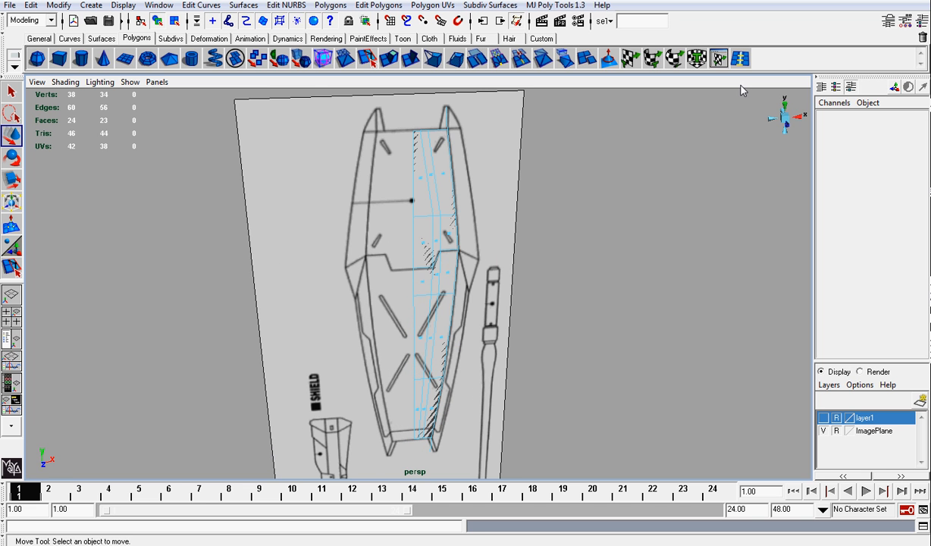
click(789, 121)
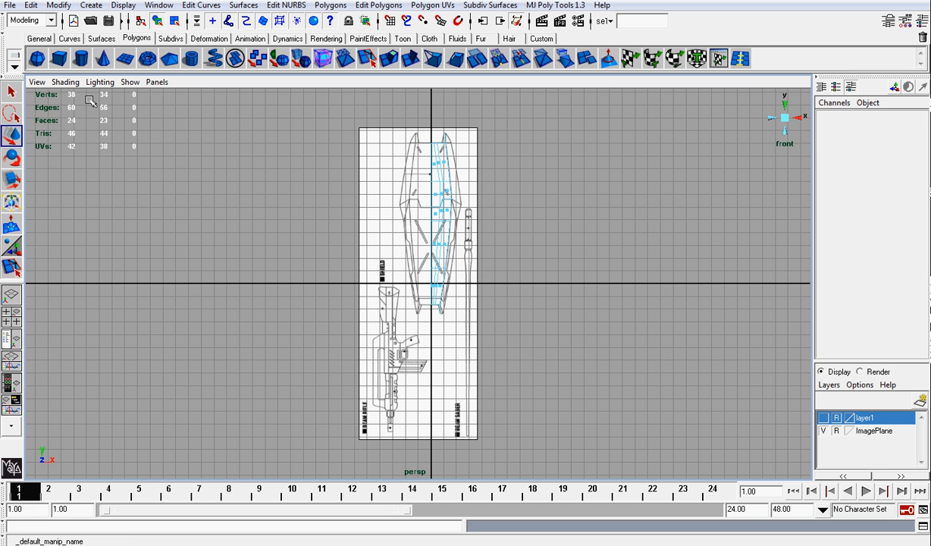
click(62, 80)
click(82, 229)
scroll(476, 241, up, 5)
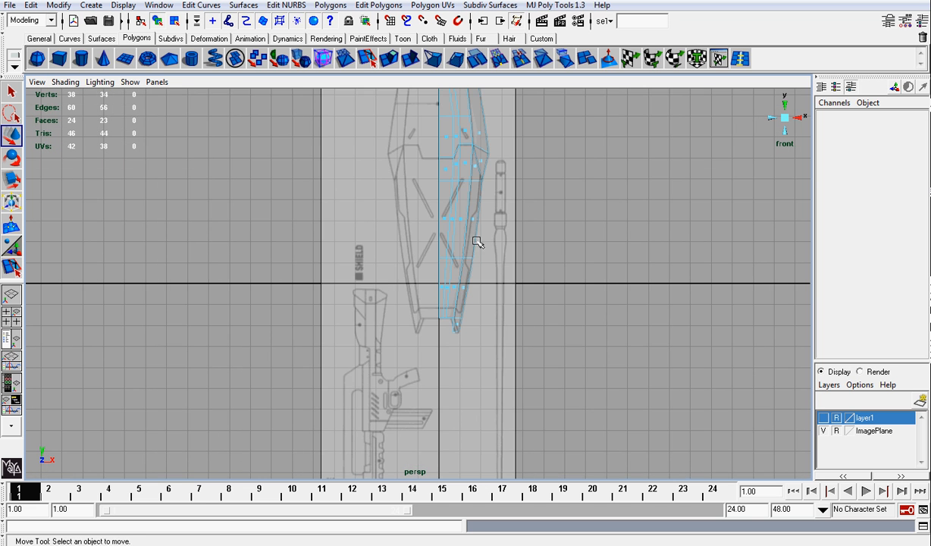
Extrude all faces of the half-shield mesh along their local Z by about -0.229 to give it thickness.
alt+middle_drag(531, 188, 482, 313)
scroll(499, 286, up, 3)
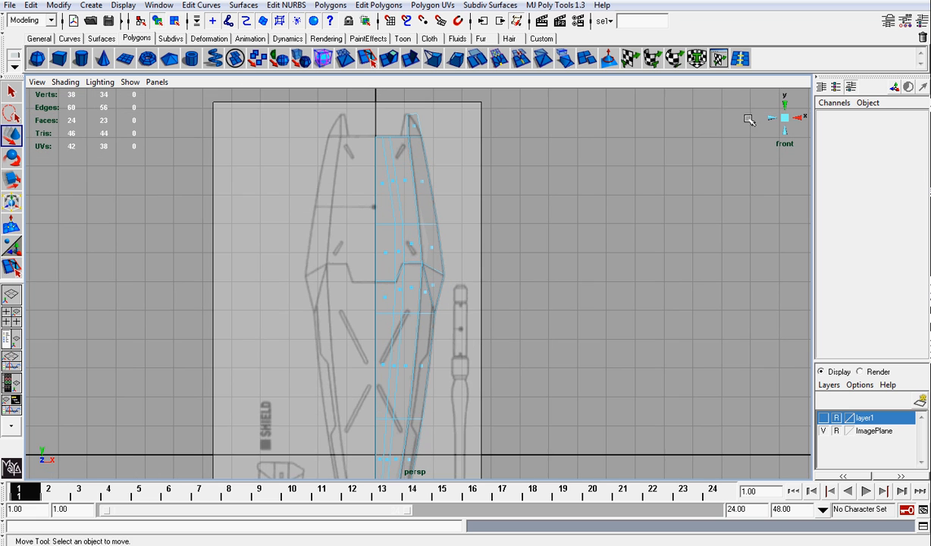
click(786, 121)
scroll(483, 206, up, 5)
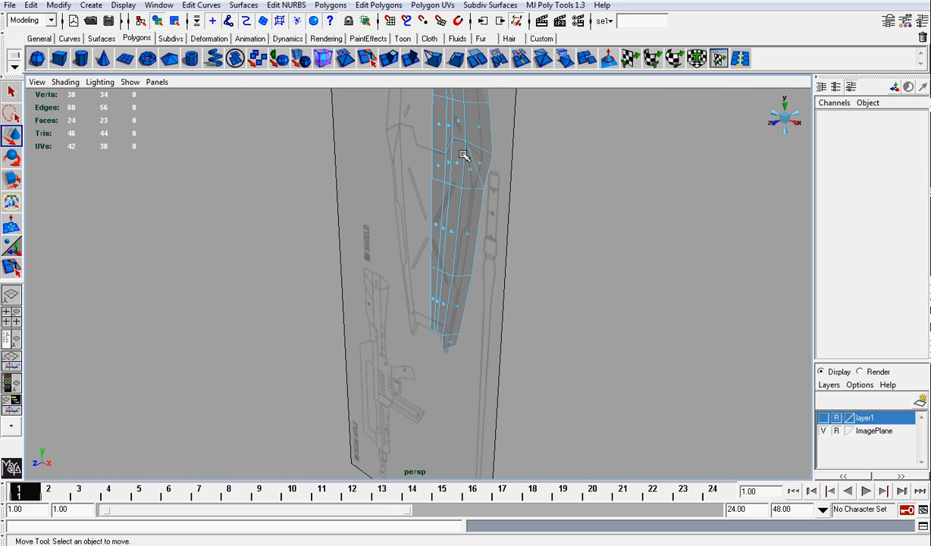
alt+middle_drag(413, 118, 387, 213)
scroll(366, 173, down, 3)
drag(535, 442, 516, 423)
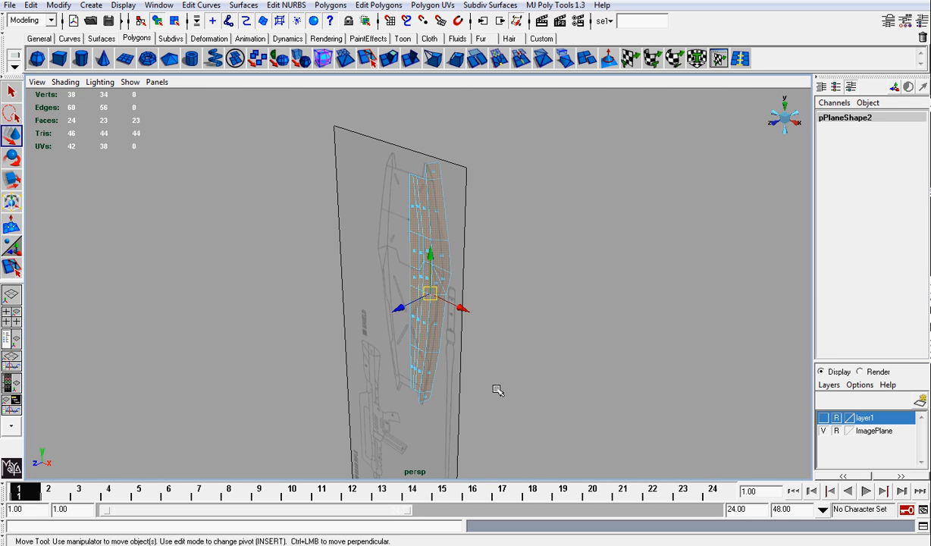
click(367, 58)
scroll(507, 290, up, 3)
scroll(507, 291, up, 2)
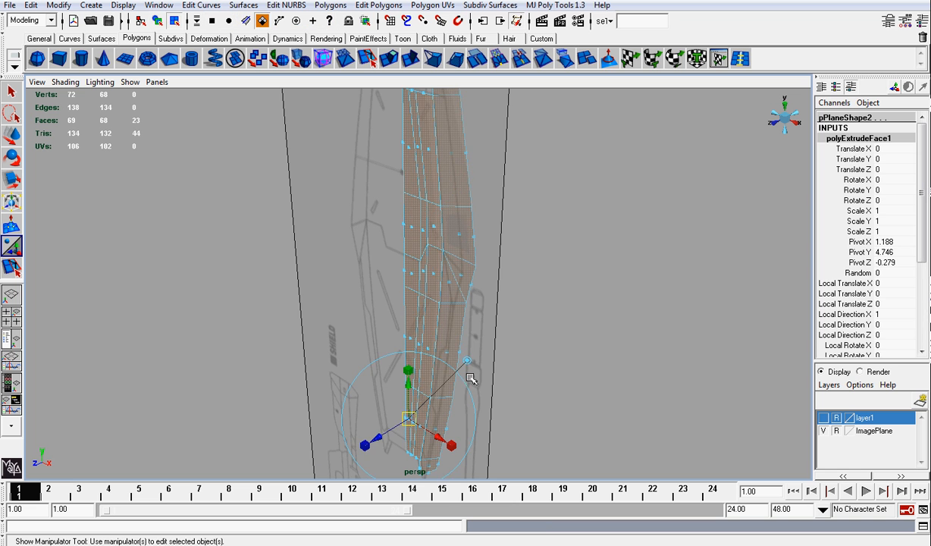
click(469, 359)
drag(423, 311, 428, 311)
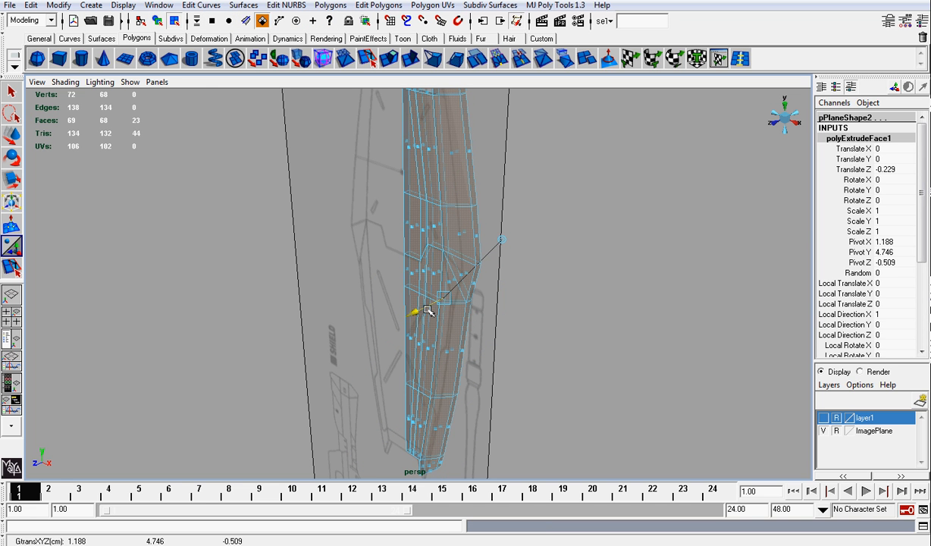
Turn off X-Ray shading and hide the ImagePlane layer to examine the extruded shield from an angle and the front.
click(70, 84)
click(83, 225)
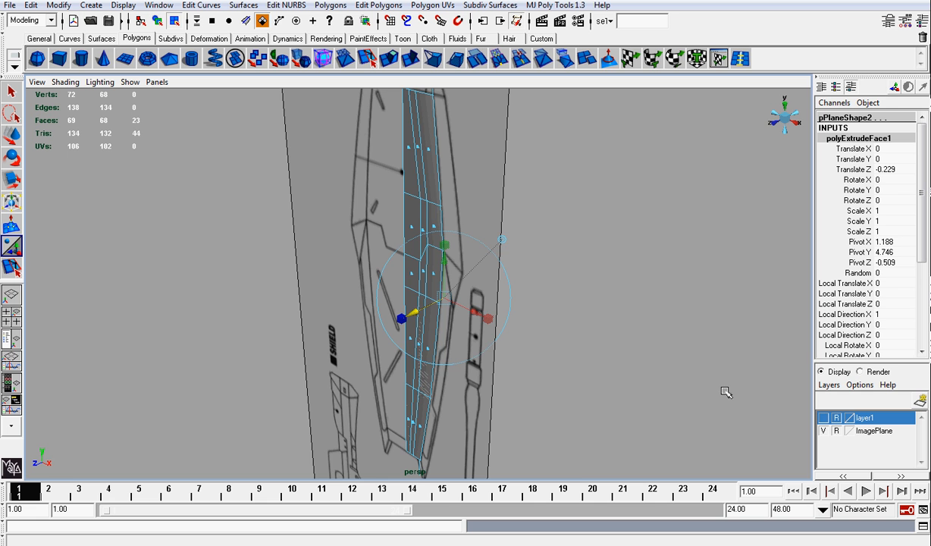
click(824, 431)
alt+drag(659, 227, 673, 153)
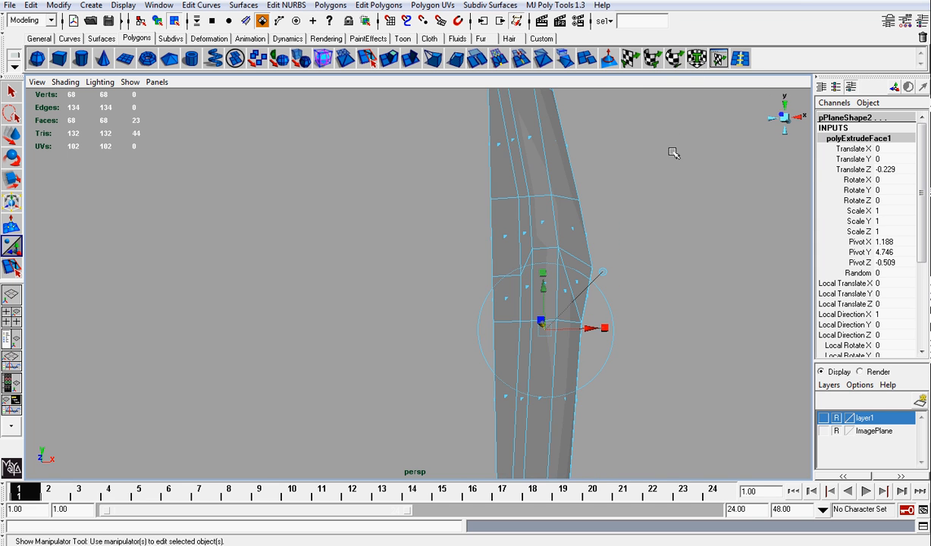
click(673, 153)
click(784, 117)
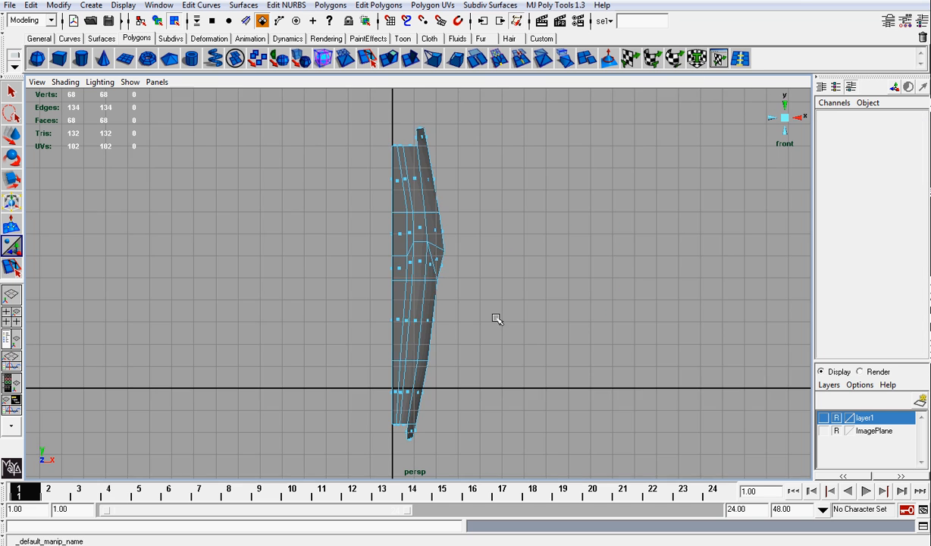
Show the ImagePlane layer in the front view and turn X-Ray shading on.
scroll(495, 318, up, 3)
alt+middle_drag(440, 310, 485, 243)
click(823, 430)
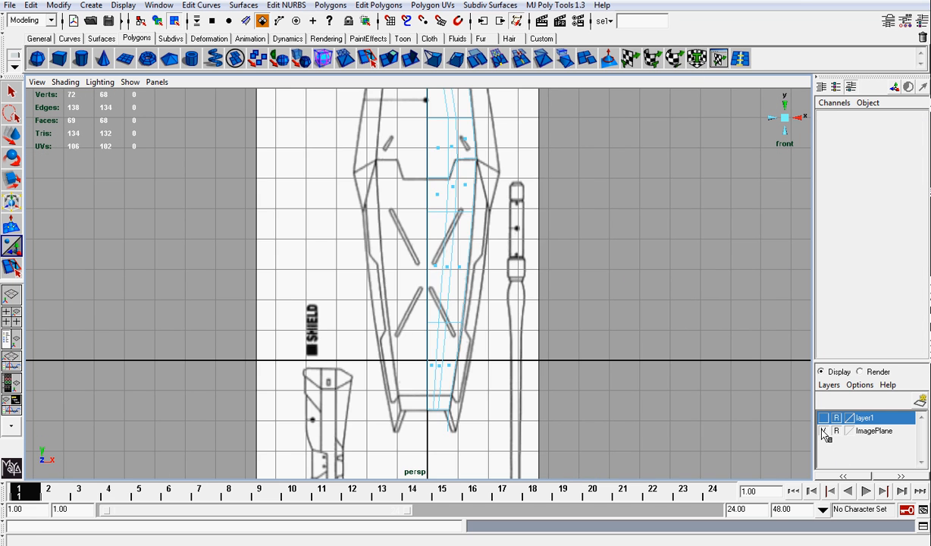
click(80, 83)
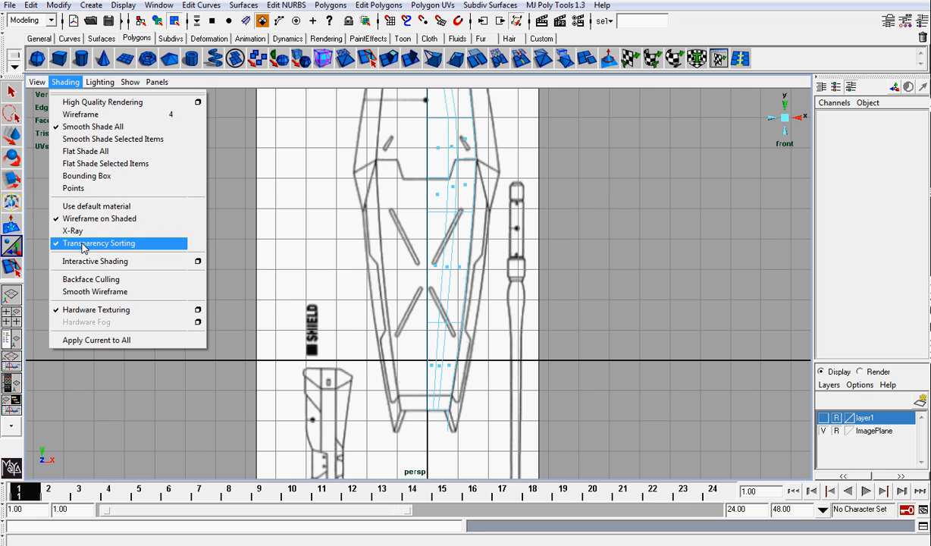
click(64, 226)
scroll(391, 306, up, 3)
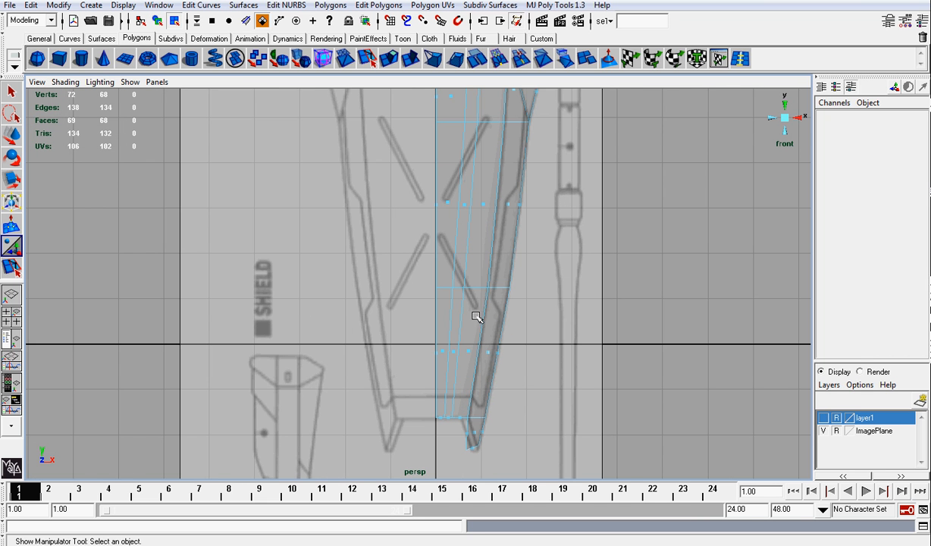
alt+middle_drag(533, 232, 508, 380)
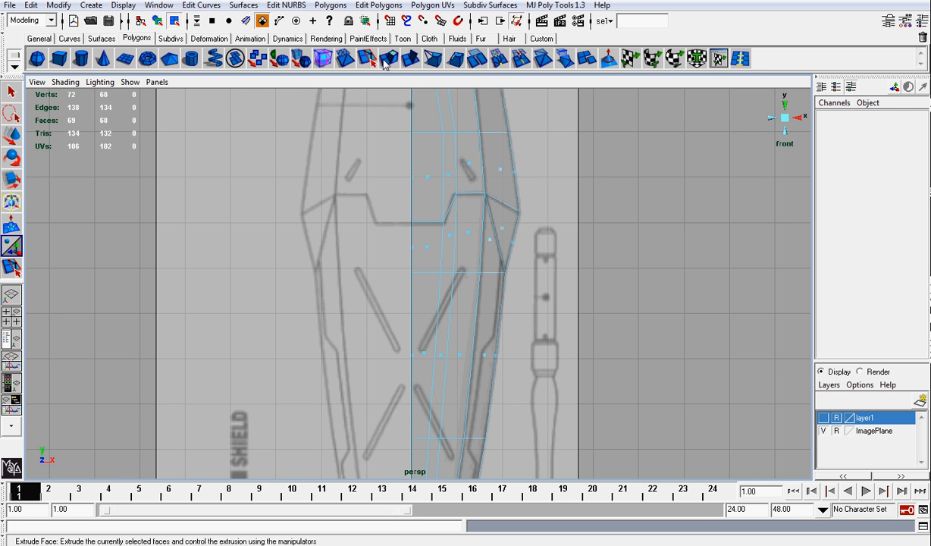
alt+middle_drag(473, 271, 487, 244)
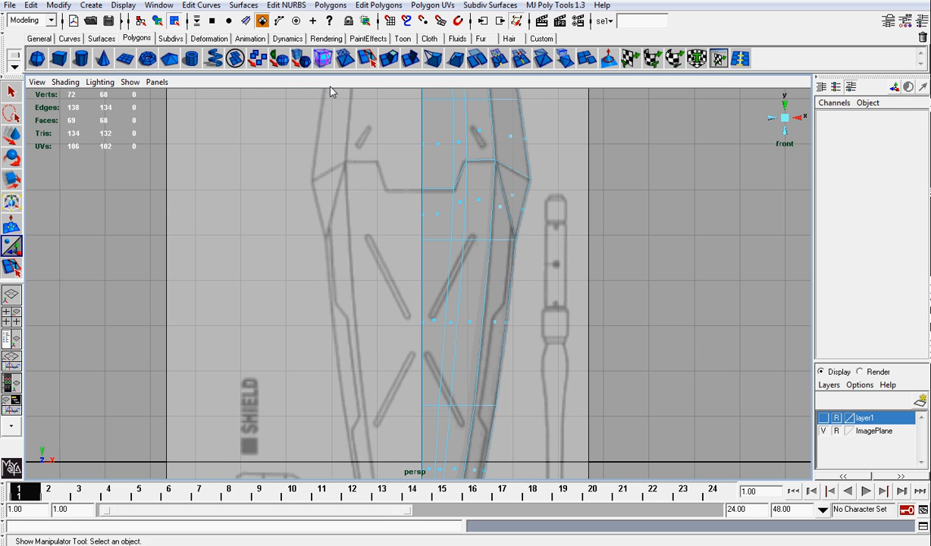
click(366, 60)
scroll(513, 238, up, 3)
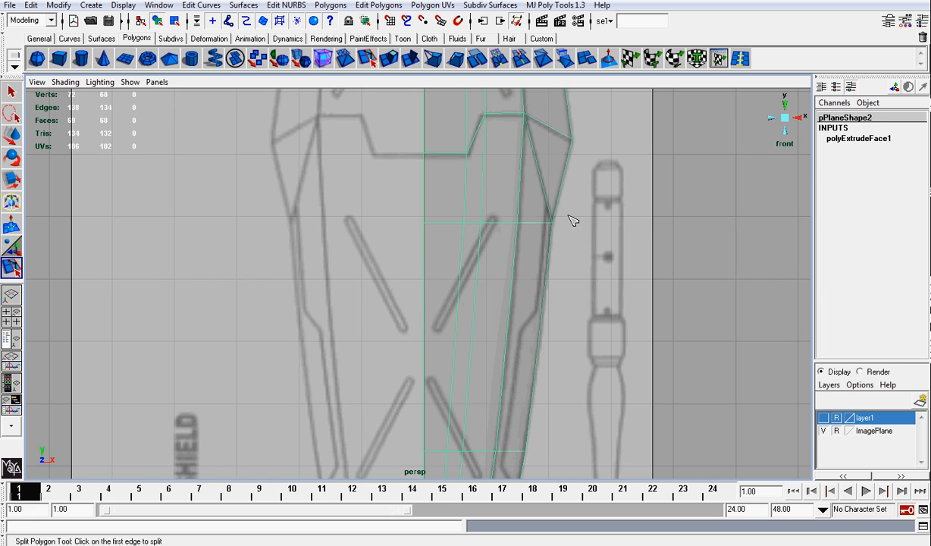
alt+middle_drag(587, 225, 594, 194)
scroll(570, 194, down, 3)
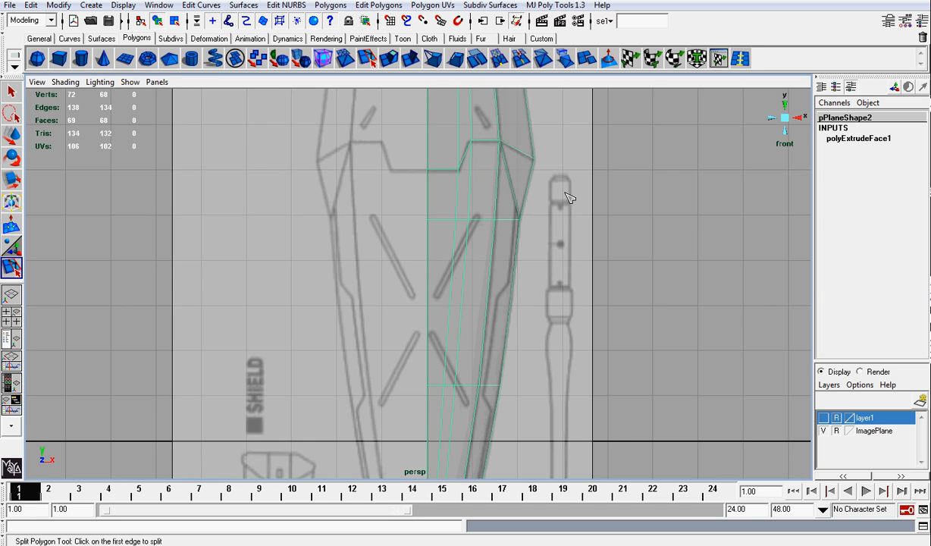
alt+middle_drag(542, 322, 520, 379)
key(w)
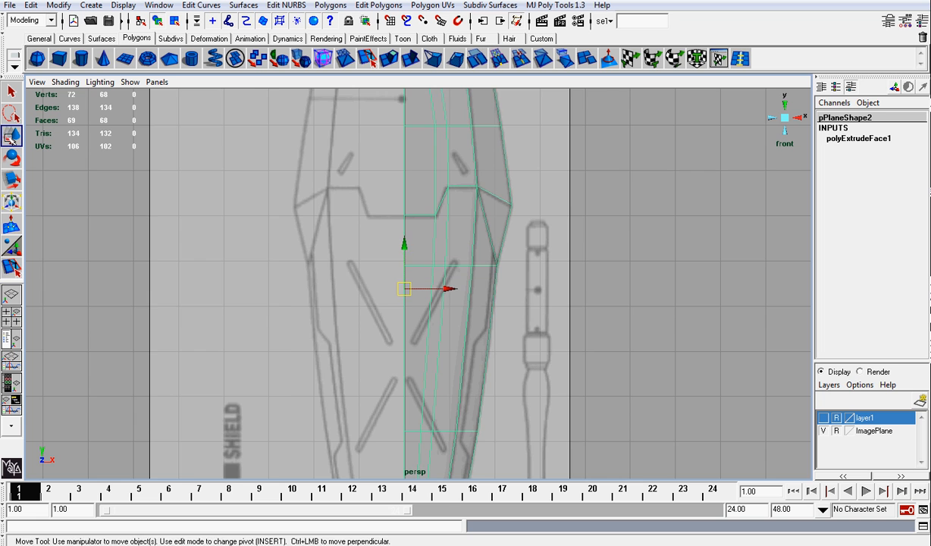
Delete the diagonal edges running from the notch's outer corner down to the shield's outer side.
scroll(437, 170, up, 2)
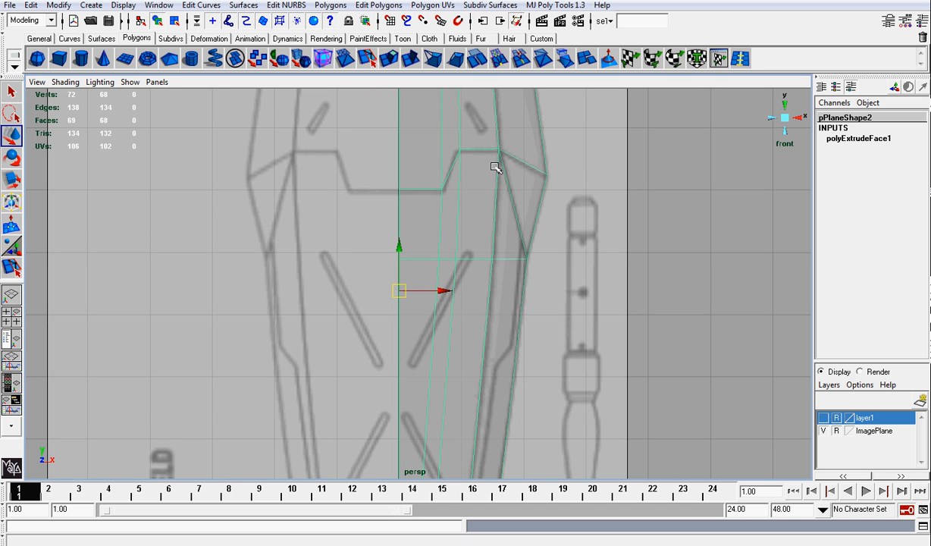
click(511, 200)
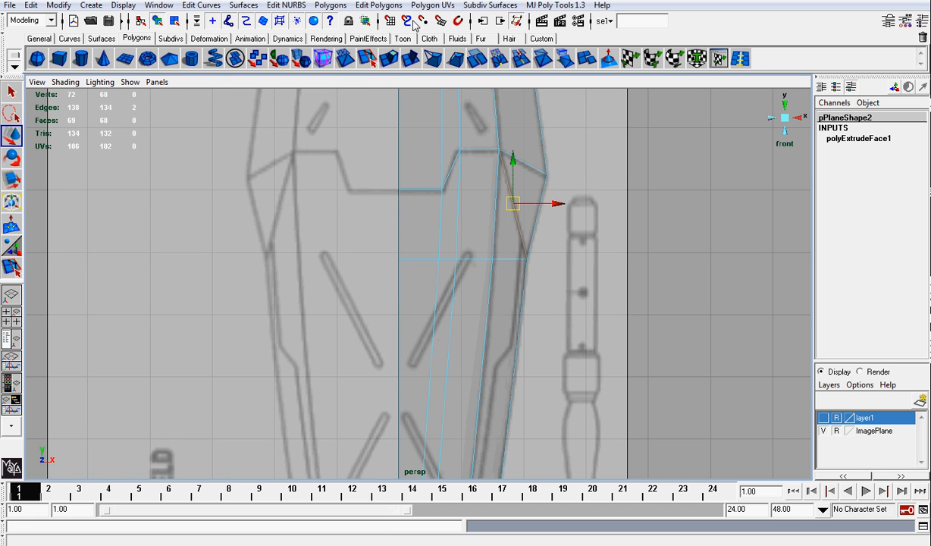
click(377, 6)
click(388, 304)
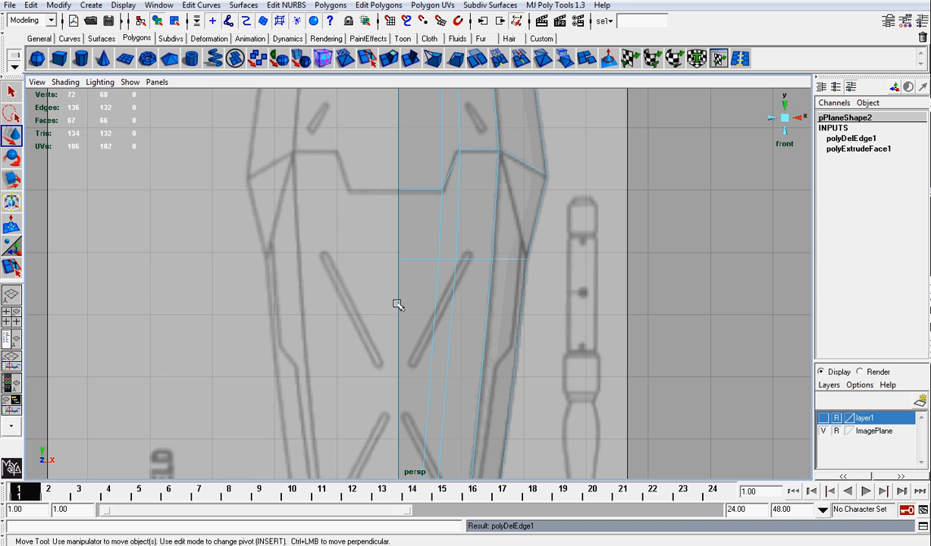
Split the outer faces from the notch's outer corner to about 80% along the horizontal edge below, following the blueprint.
click(366, 59)
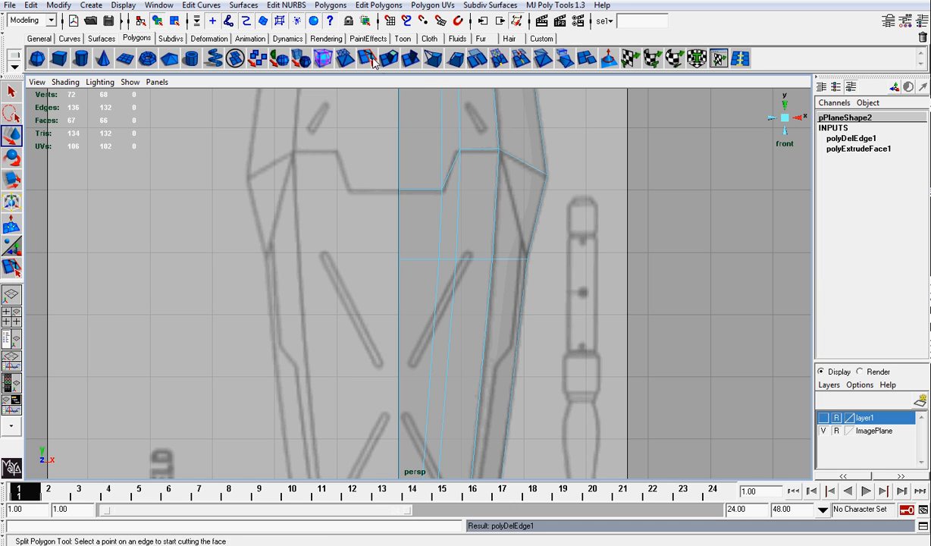
click(500, 155)
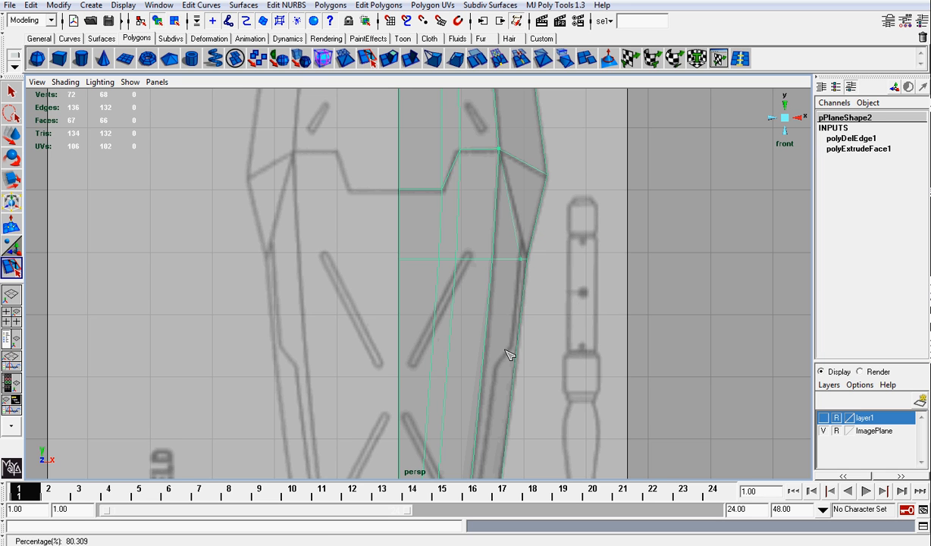
alt+middle_drag(510, 355, 514, 296)
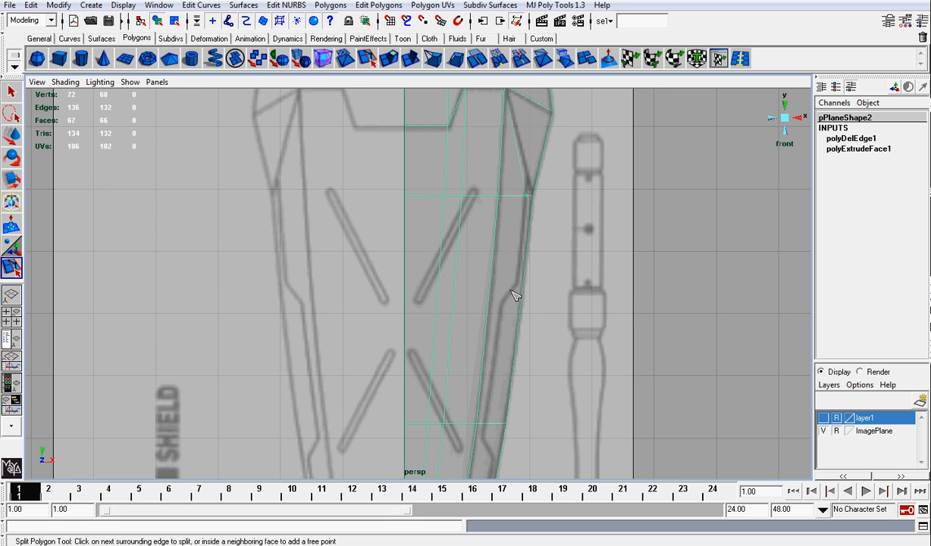
Insert two horizontal edge loops across the shield, at the upper ends of the side panel line's two jogs.
click(714, 58)
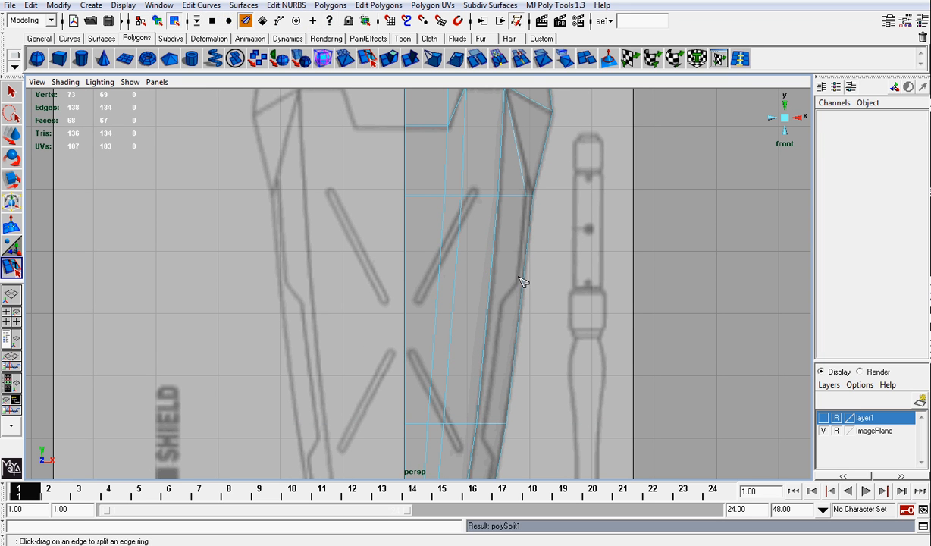
drag(520, 282, 527, 289)
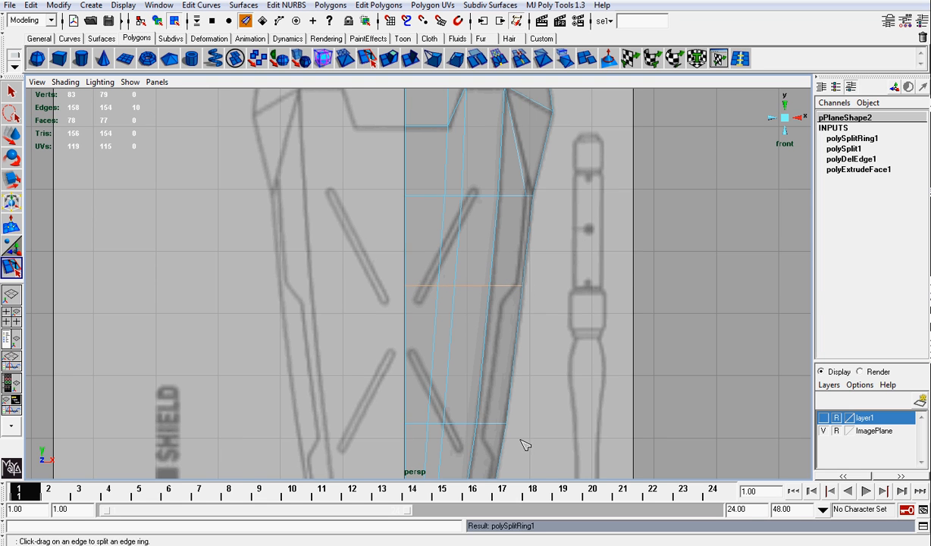
alt+middle_drag(522, 442, 528, 394)
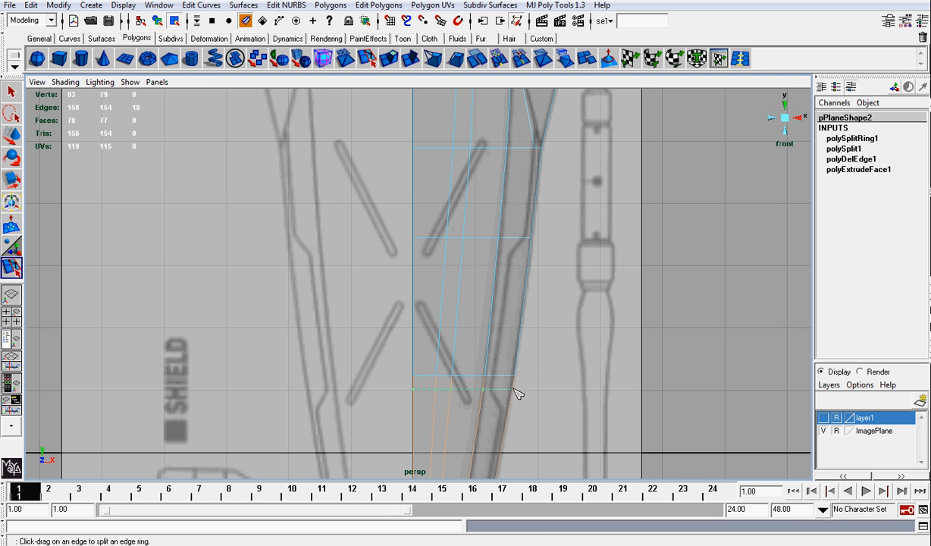
drag(514, 392, 515, 392)
Split the outer face along the side panel line, ending about 81% along the edge loop at the upper jog.
click(350, 57)
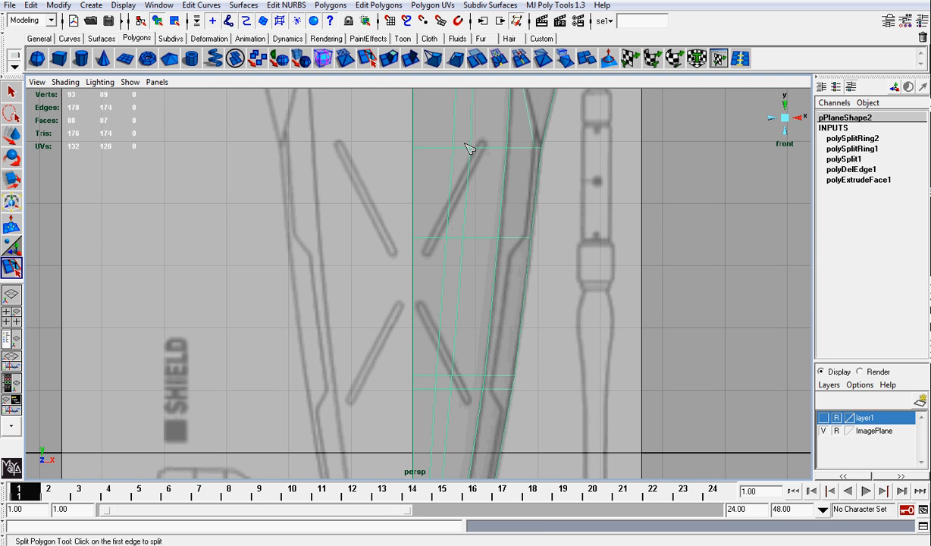
click(535, 154)
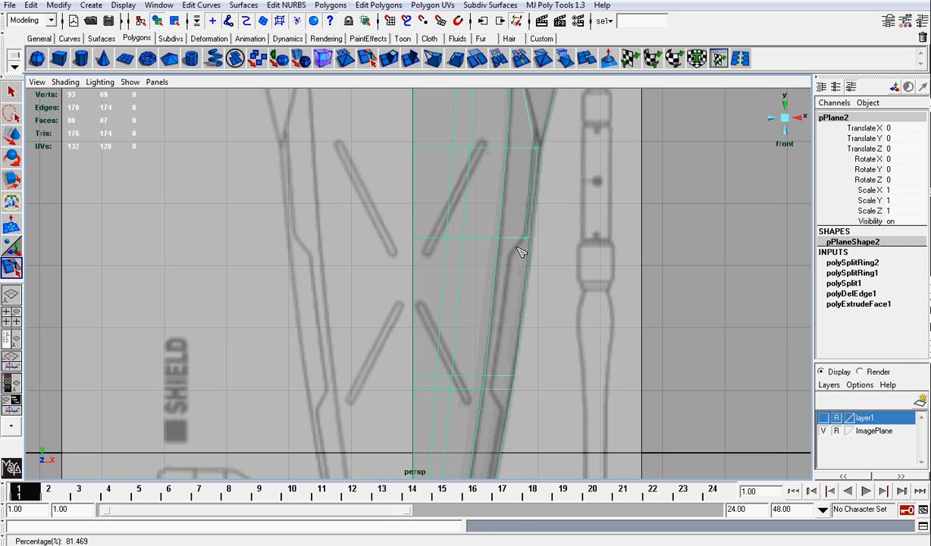
key(w)
Insert an edge loop at the upper jog's lower end and split the faces along the panel line to the lower jog.
click(740, 58)
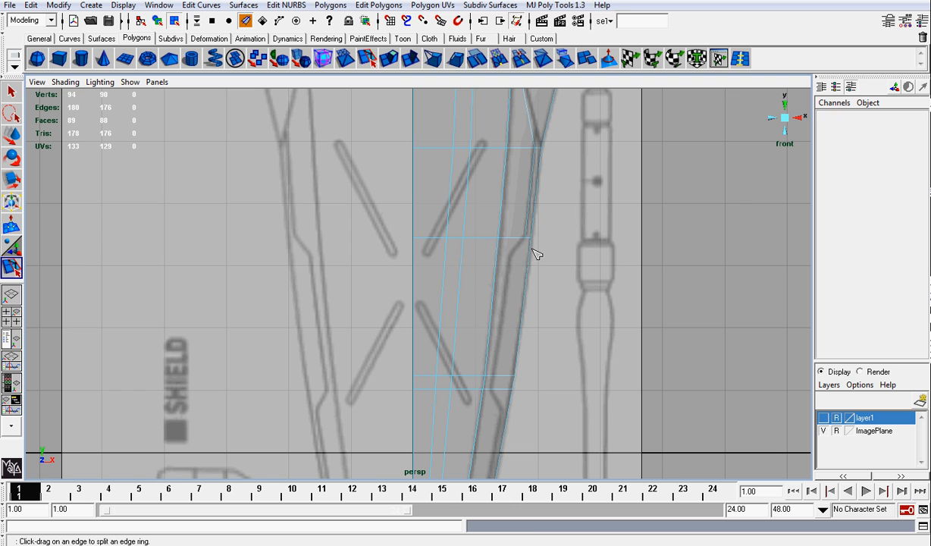
click(533, 253)
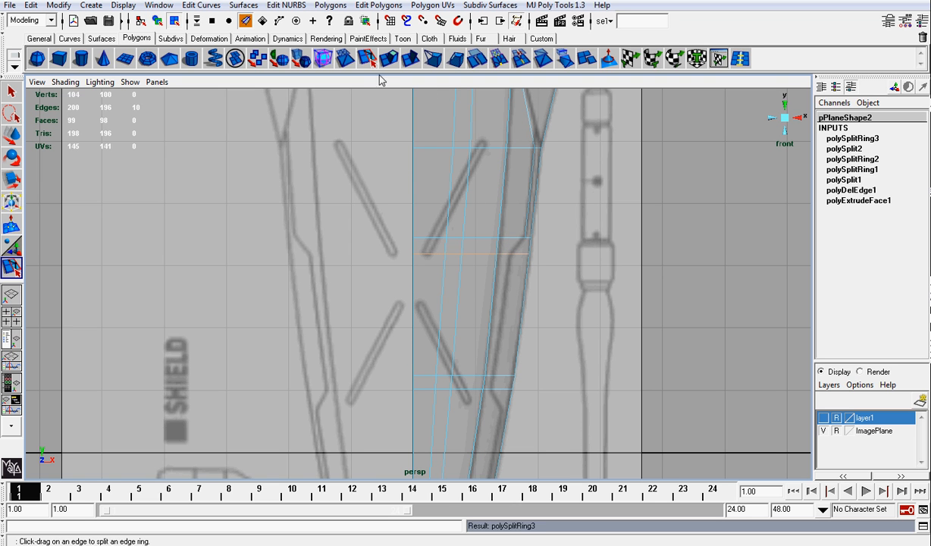
click(369, 63)
click(534, 242)
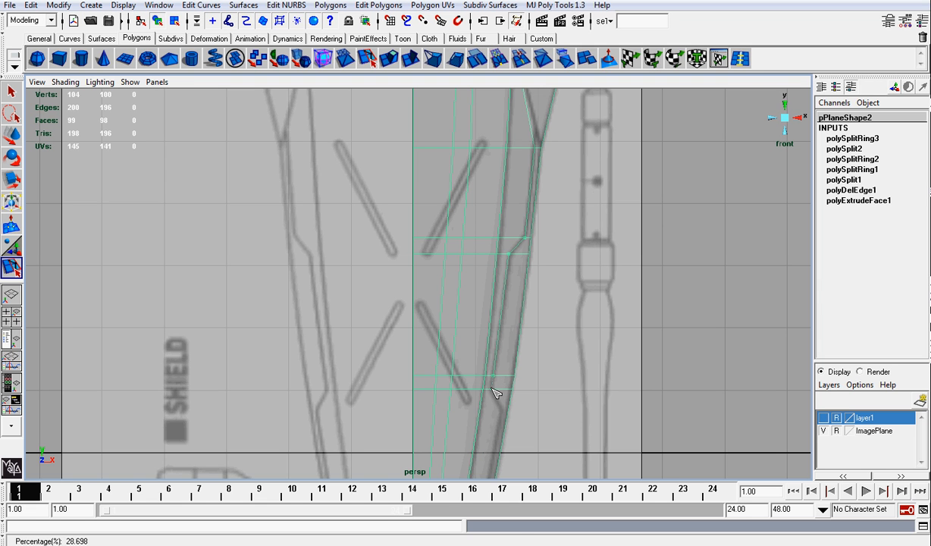
Insert horizontal edge loops at the lower end of the lower jog and just above the shield's bottom edge.
mouse_move(519, 399)
mouse_down()
mouse_move(520, 384)
mouse_move(515, 414)
mouse_up()
click(696, 59)
scroll(536, 426, down, 3)
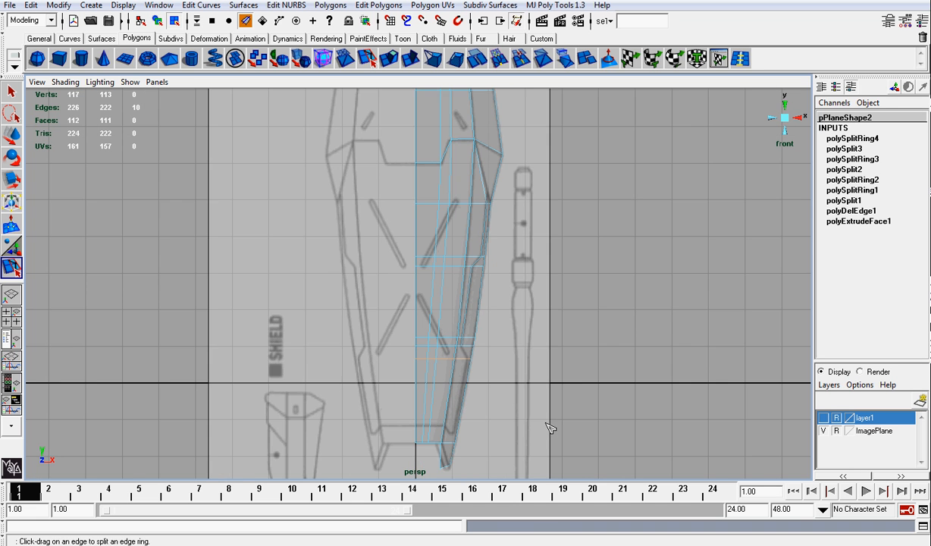
alt+middle_drag(550, 426, 561, 328)
scroll(531, 367, up, 3)
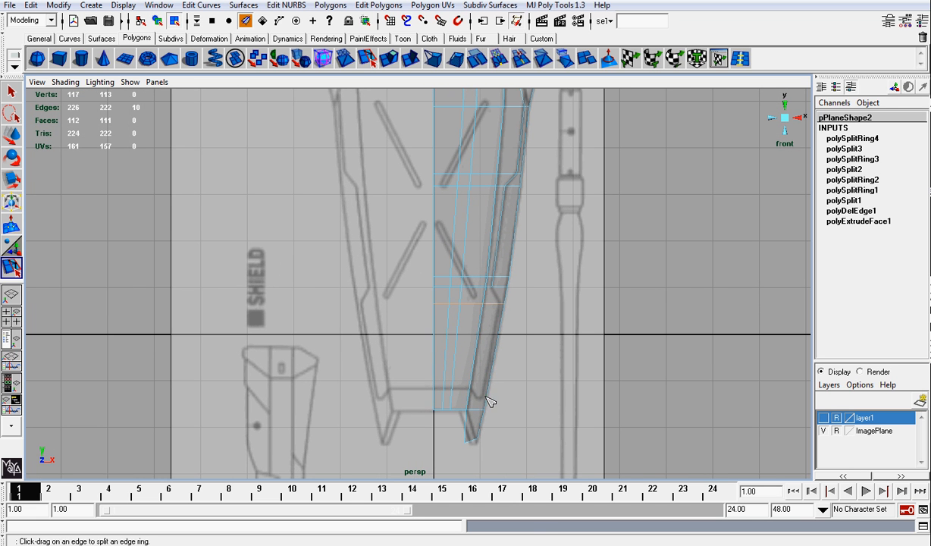
drag(490, 402, 490, 402)
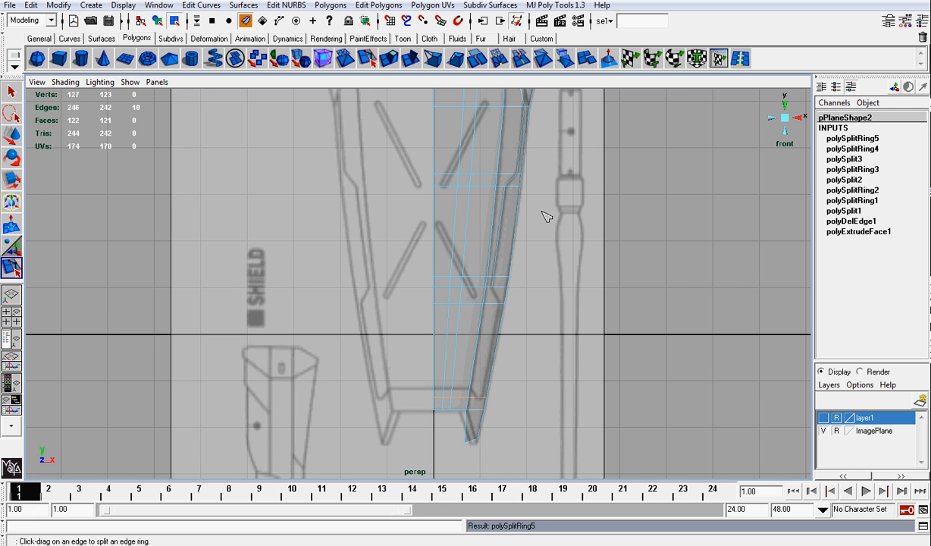
Split the faces along the panel line from the lower jog (about 84% along its edge) to the loop above the bottom edge (about 82%).
click(477, 58)
scroll(534, 182, up, 3)
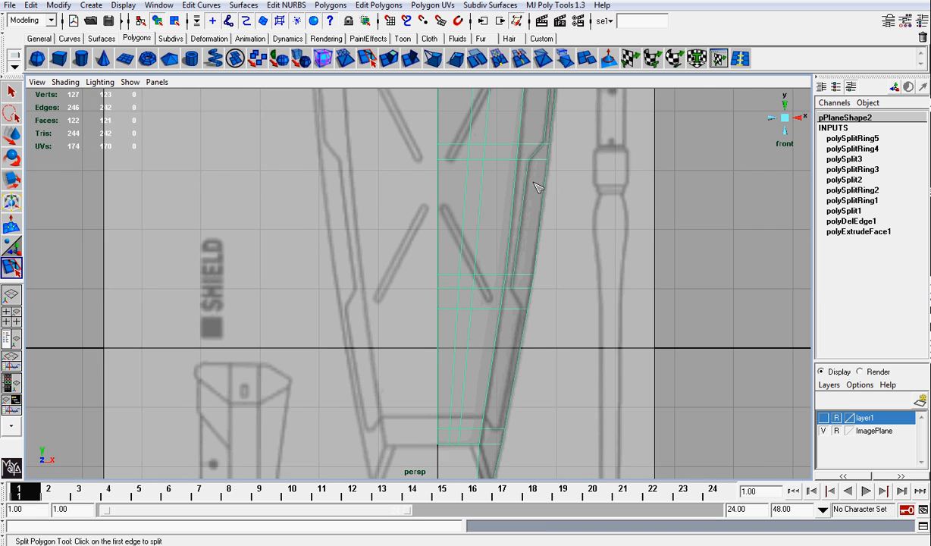
click(532, 292)
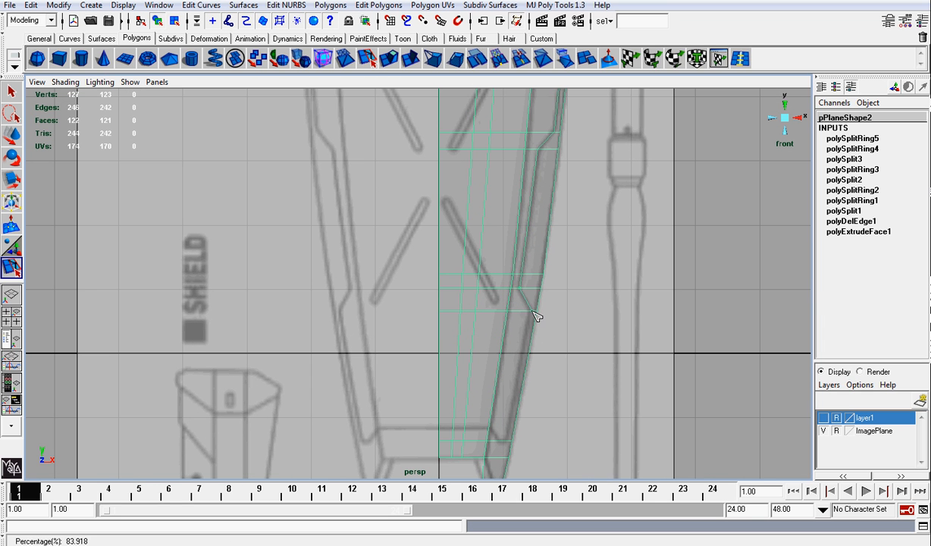
alt+middle_drag(545, 329, 561, 255)
click(515, 364)
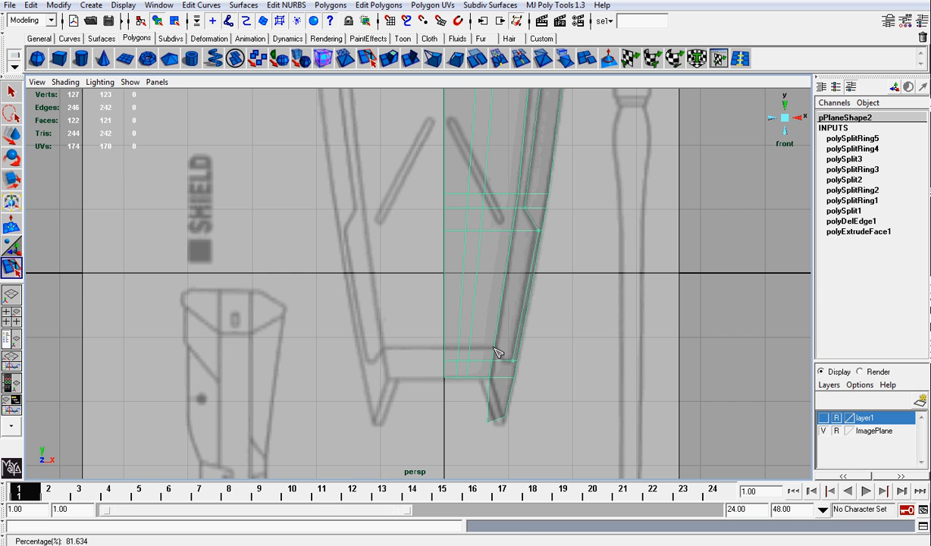
key(w)
Move the loop's inner vertices up to the blueprint's crossbar line and adjust the panel's lower corner vertex to the drawn corner.
scroll(525, 328, up, 3)
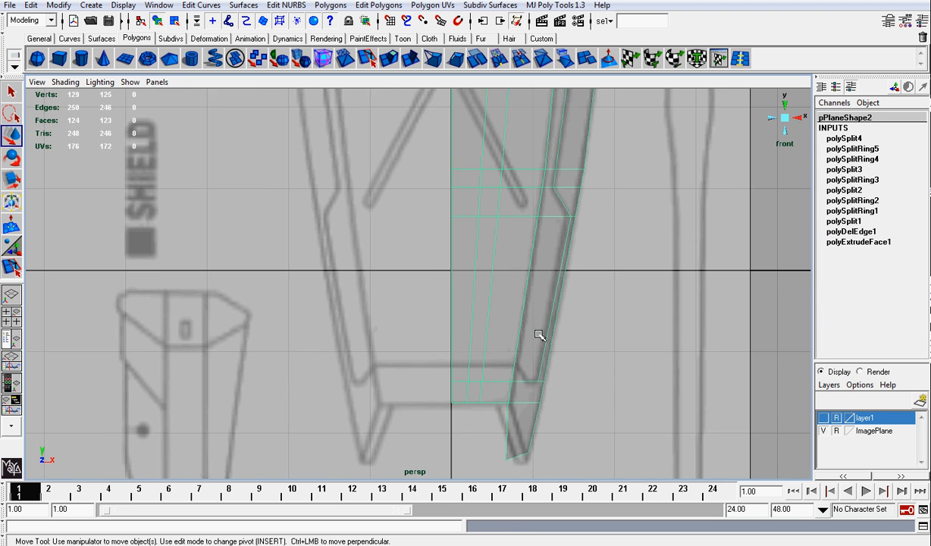
right_drag(534, 368, 489, 367)
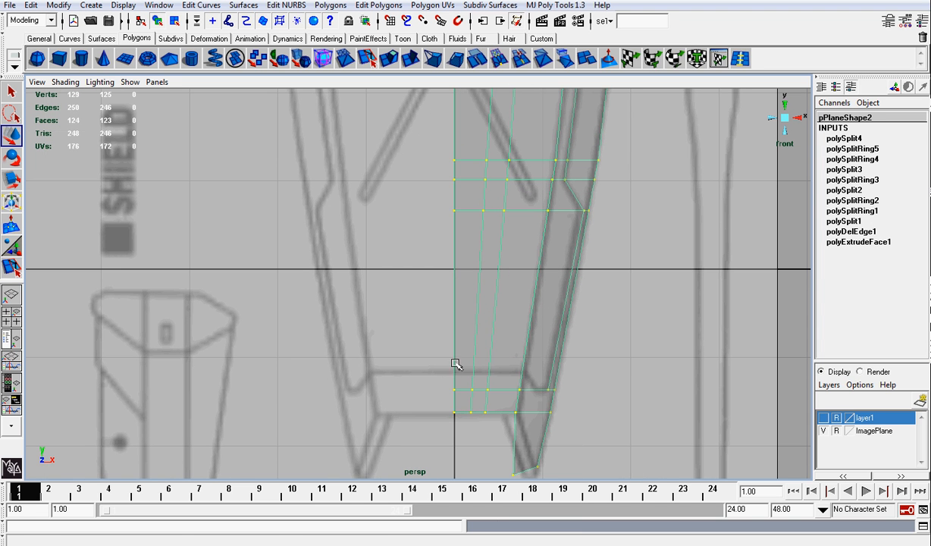
drag(449, 355, 533, 395)
drag(486, 358, 550, 402)
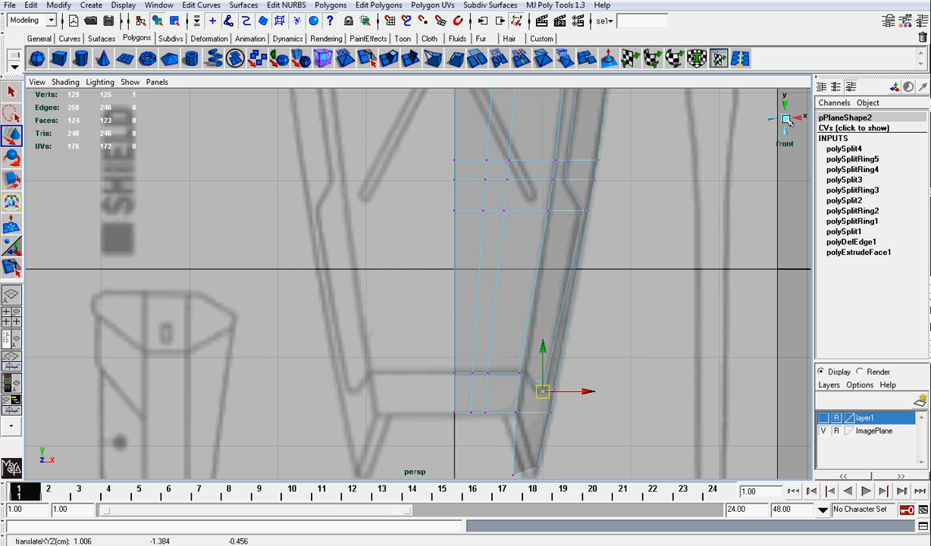
Switch to a perspective view of the shield's lower end, turn off X-ray shading and hide the ImagePlane layer.
click(787, 119)
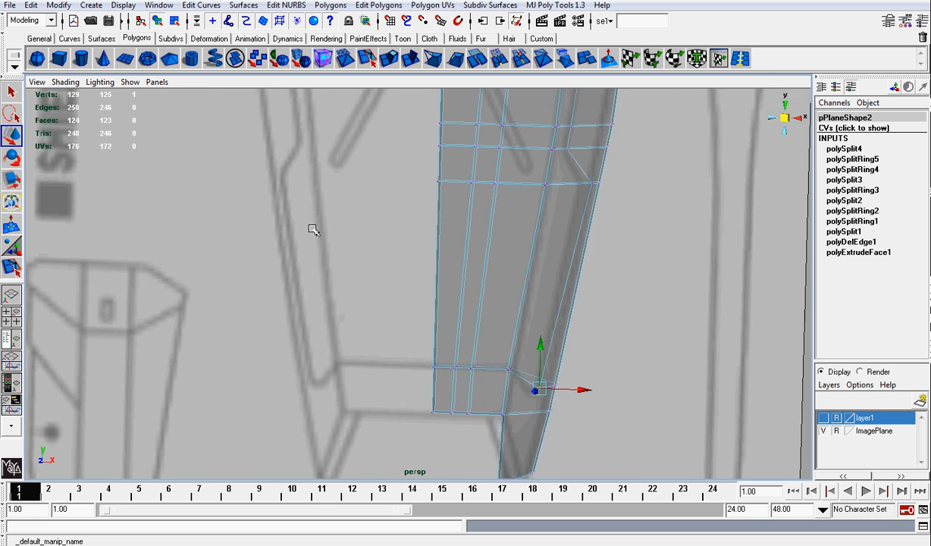
key(f)
click(65, 81)
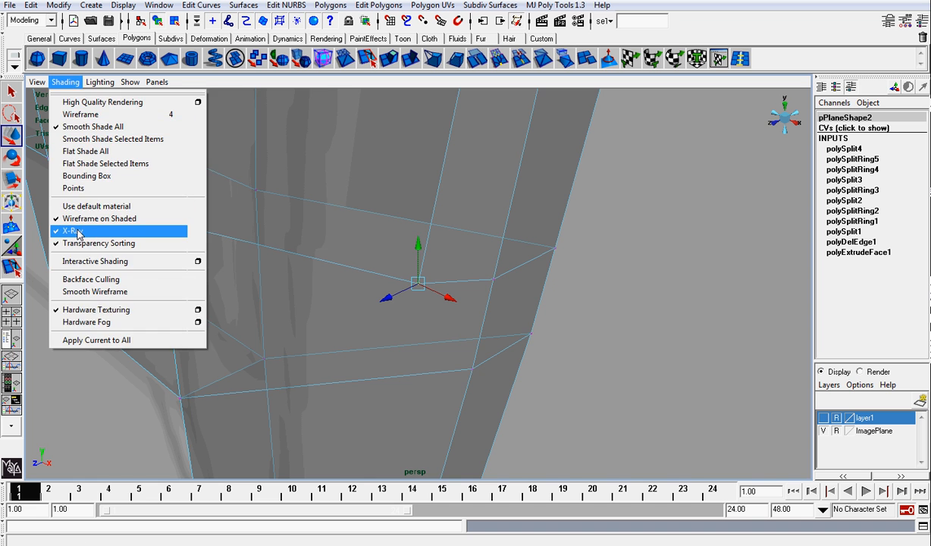
click(68, 228)
click(824, 431)
scroll(509, 119, down, 5)
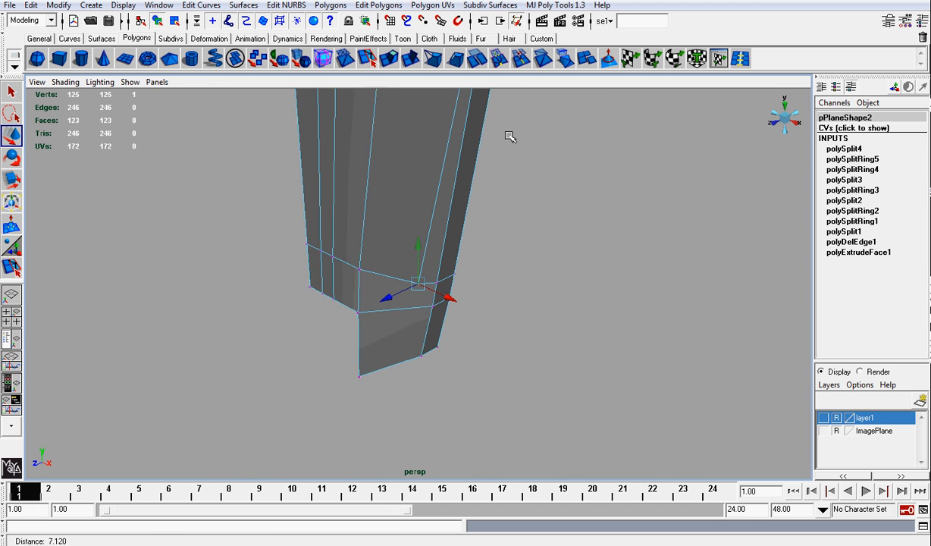
Inspect the shield mesh from several angles and save the scene.
alt+drag(509, 137, 376, 171)
alt+middle_drag(408, 216, 429, 333)
scroll(471, 235, down, 3)
alt+drag(476, 232, 726, 215)
alt+right_drag(644, 170, 606, 167)
alt+middle_drag(508, 193, 474, 287)
scroll(477, 221, down, 3)
key(q)
key(ctrl+s)
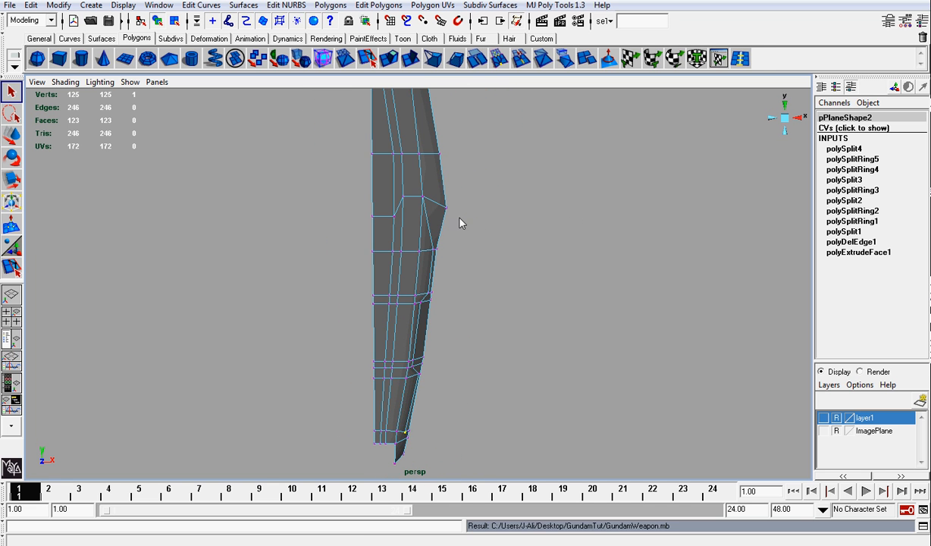
Show the ImagePlane layer, turn X-ray shading back on and return to the front view of the shield.
alt+drag(461, 222, 576, 220)
right_click(400, 210)
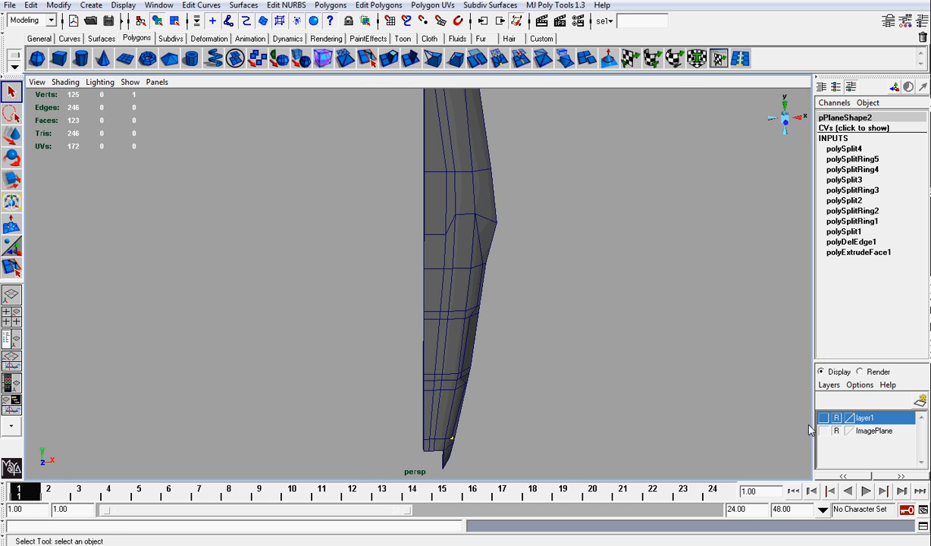
click(824, 430)
click(65, 82)
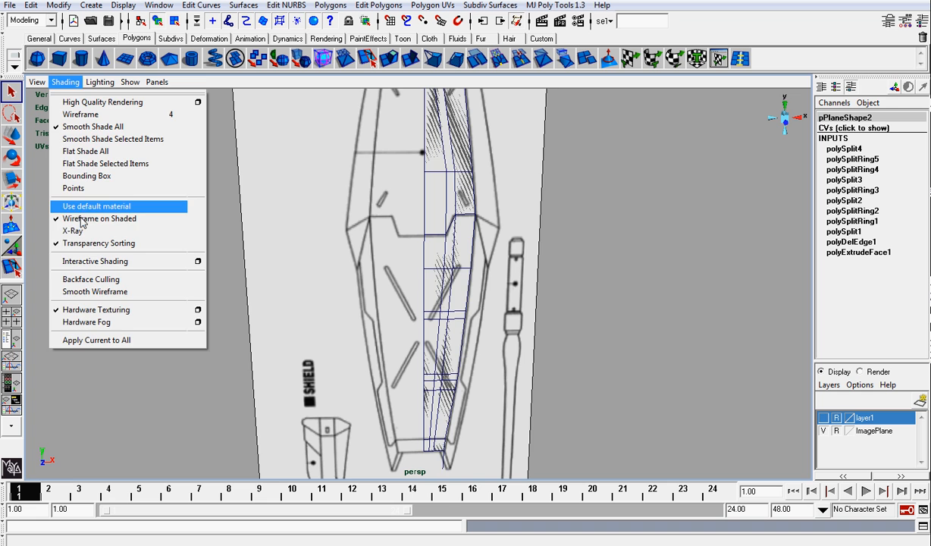
click(91, 220)
click(786, 121)
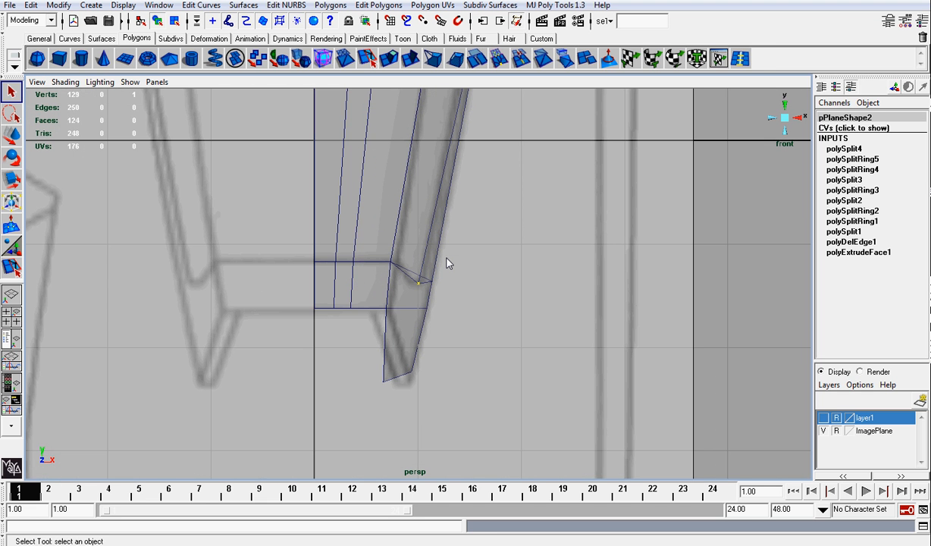
alt+middle_drag(439, 236, 445, 254)
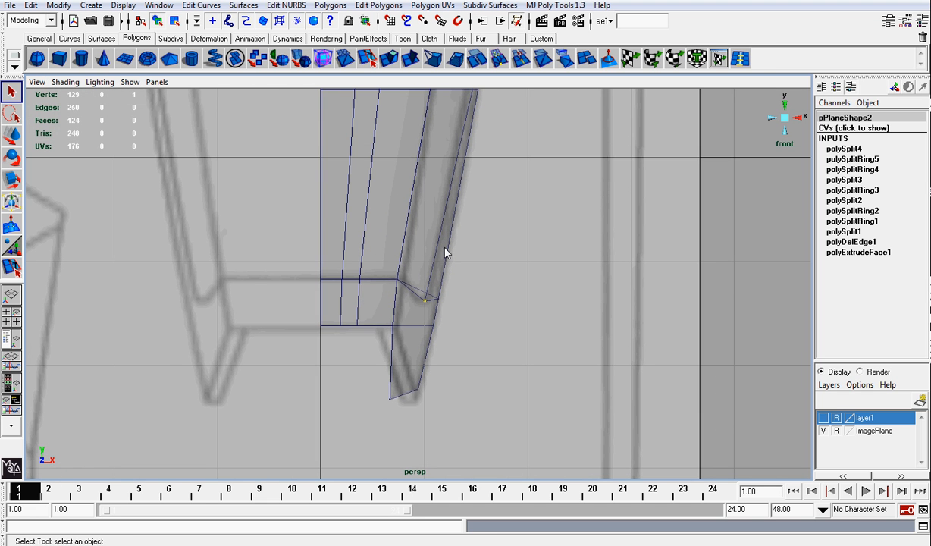
scroll(445, 254, down, 3)
alt+middle_drag(453, 207, 485, 354)
Select the innermost face directly below the upper notch and activate the Paint Selection Tool.
right_drag(437, 227, 436, 250)
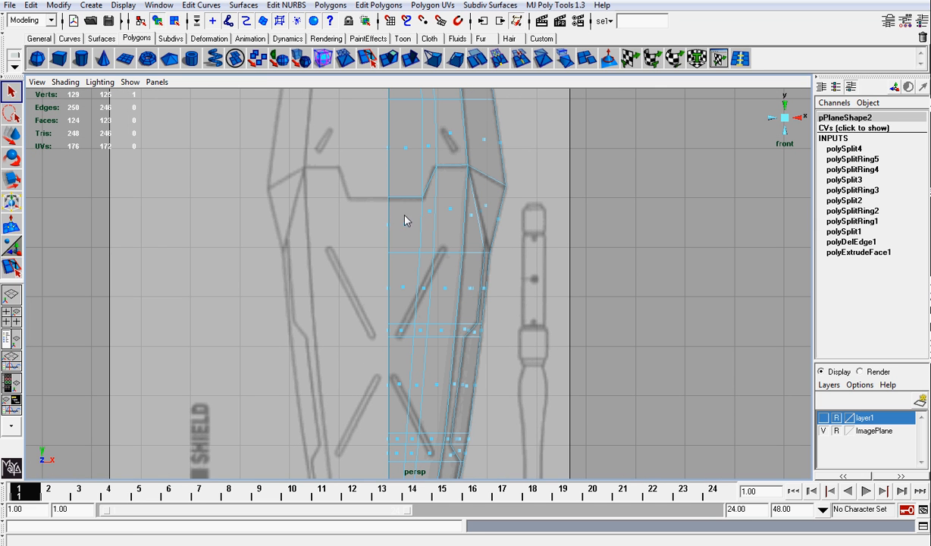
click(404, 227)
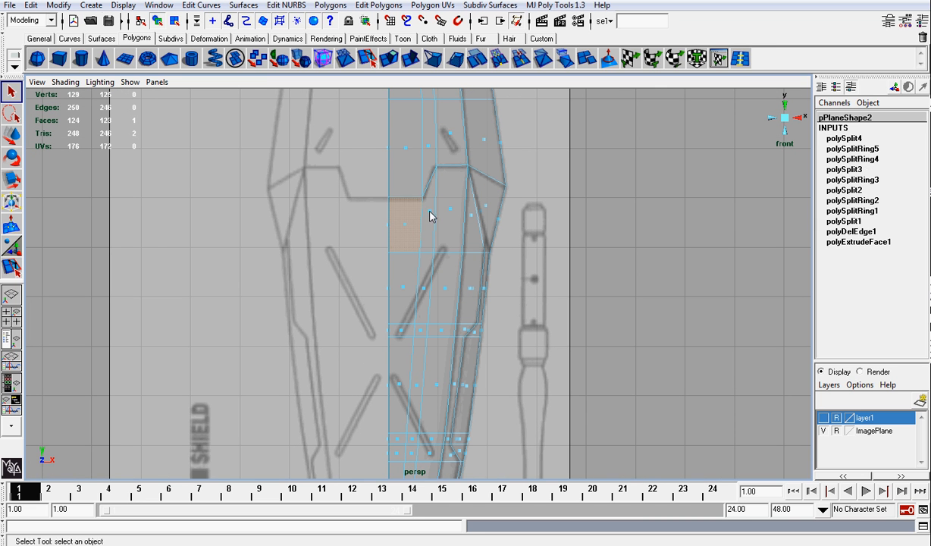
click(31, 6)
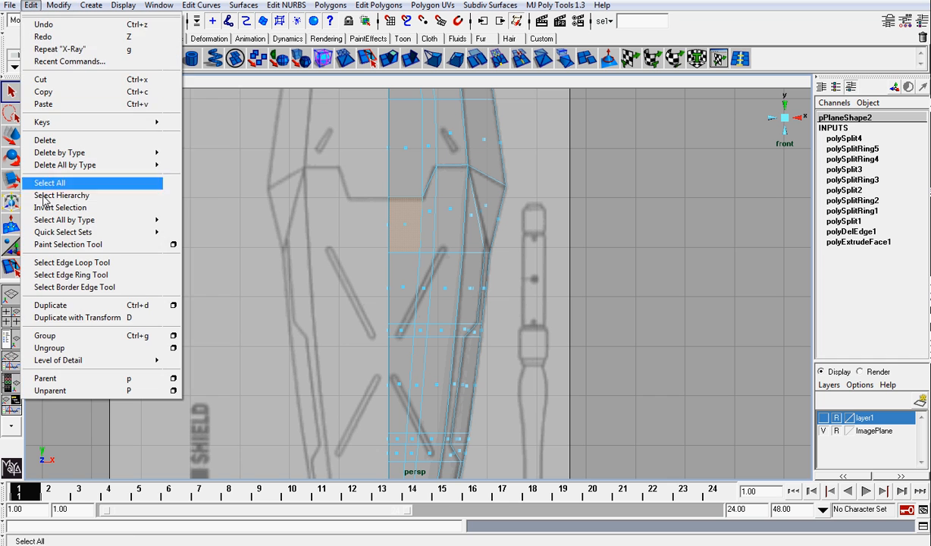
click(76, 238)
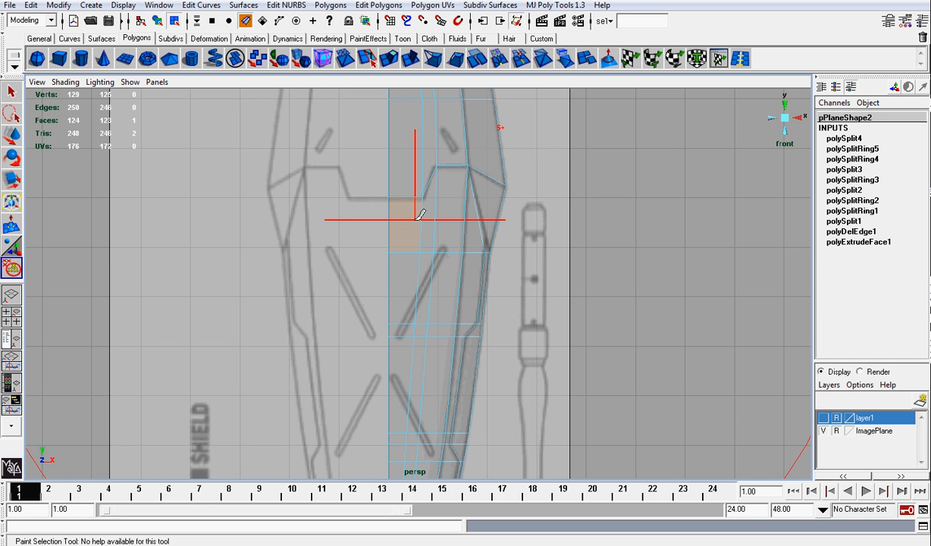
Shrink the Paint Selection brush radius until it is small enough to pick single faces.
key(b)
mouse_move(411, 242)
mouse_down()
mouse_move(406, 220)
mouse_move(445, 220)
mouse_up()
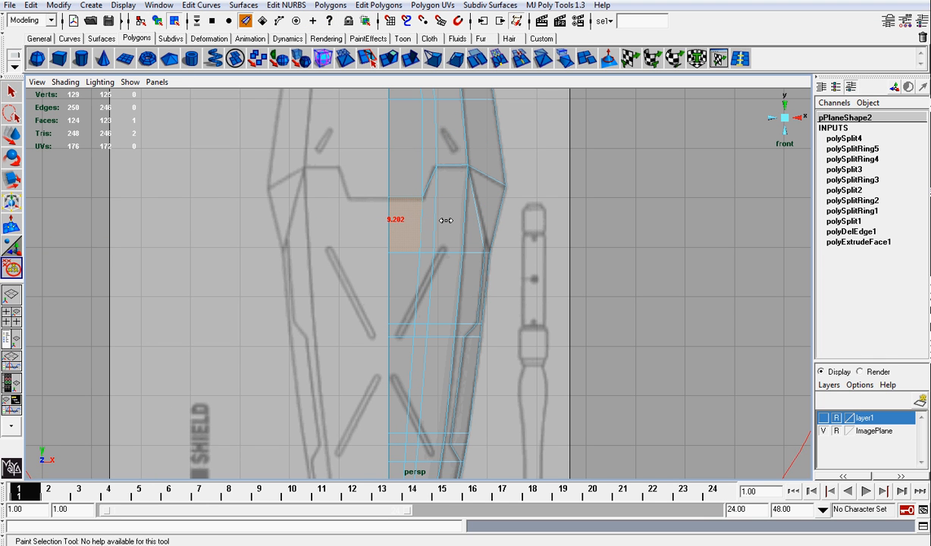
mouse_move(445, 214)
right_down()
mouse_move(443, 205)
mouse_move(407, 214)
right_up()
key(b)
mouse_move(426, 228)
mouse_down()
mouse_move(264, 256)
mouse_move(70, 261)
mouse_up()
mouse_move(545, 227)
mouse_down()
mouse_move(378, 255)
mouse_move(182, 211)
mouse_up()
drag(446, 230, 413, 231)
mouse_move(474, 223)
mouse_down()
mouse_move(436, 222)
mouse_move(468, 233)
mouse_move(467, 160)
mouse_move(433, 207)
mouse_up()
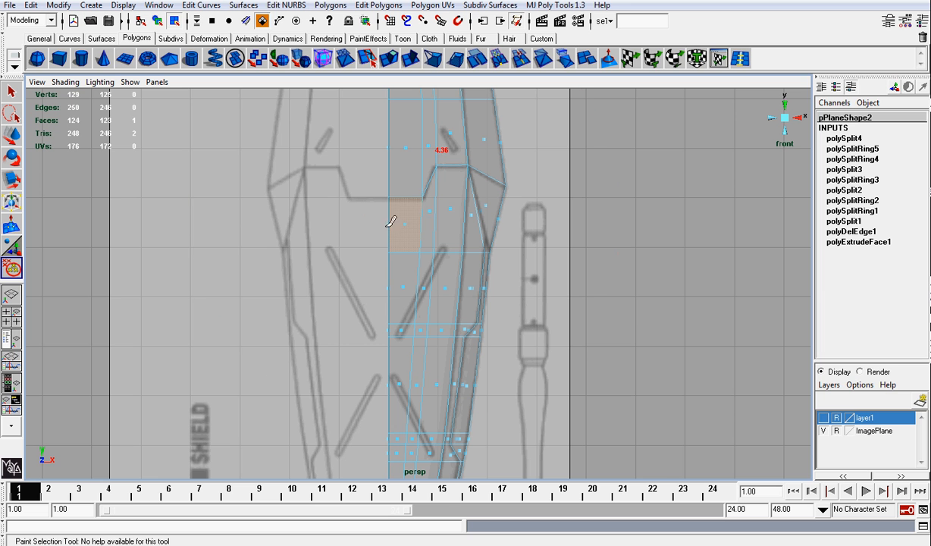
drag(415, 215, 42, 207)
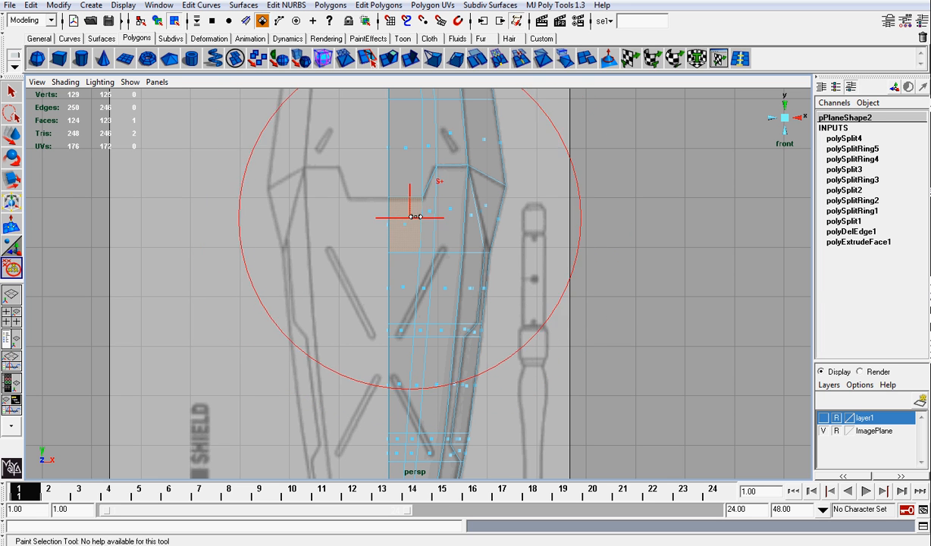
drag(456, 212, 41, 209)
drag(483, 237, 129, 224)
mouse_move(462, 238)
mouse_down()
mouse_move(448, 244)
mouse_move(307, 224)
mouse_move(125, 242)
mouse_up()
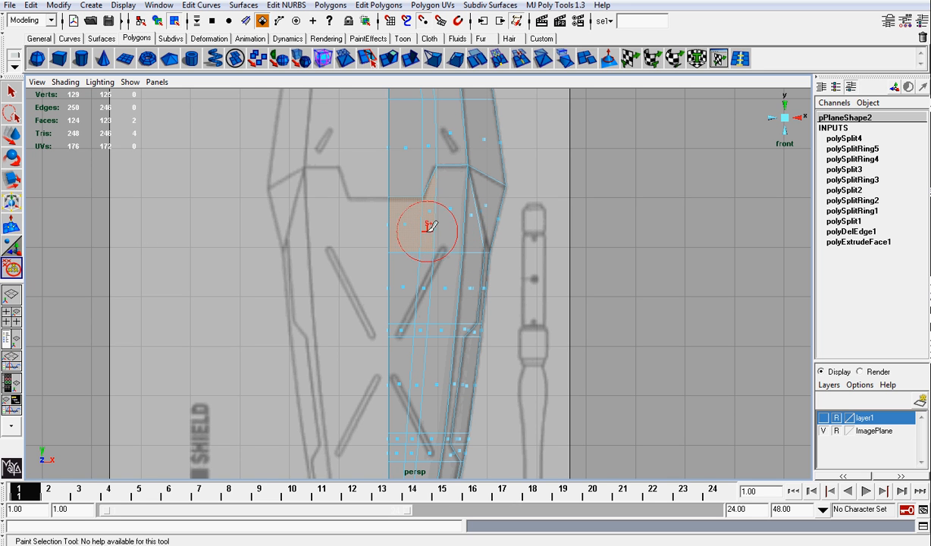
drag(458, 229, 254, 214)
Paint-select the faces inside the panel line from the upper notch down to the upper jog.
mouse_move(407, 231)
mouse_down()
mouse_move(465, 231)
mouse_move(446, 208)
mouse_move(474, 218)
mouse_up()
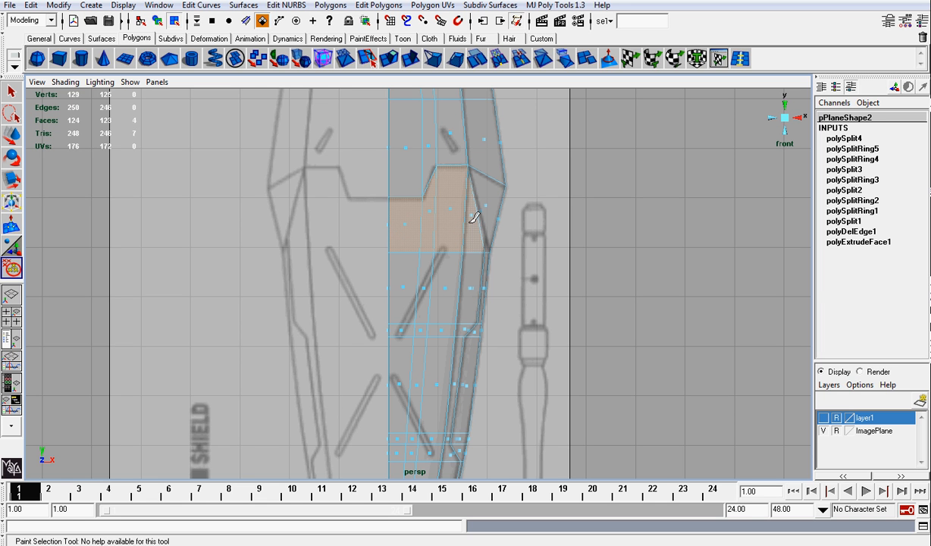
drag(475, 277, 473, 282)
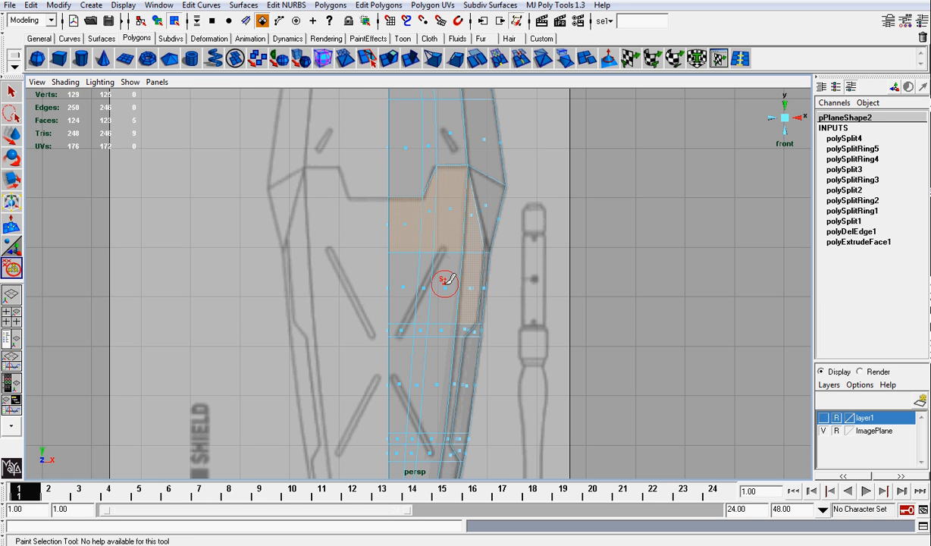
alt+right_drag(613, 290, 638, 305)
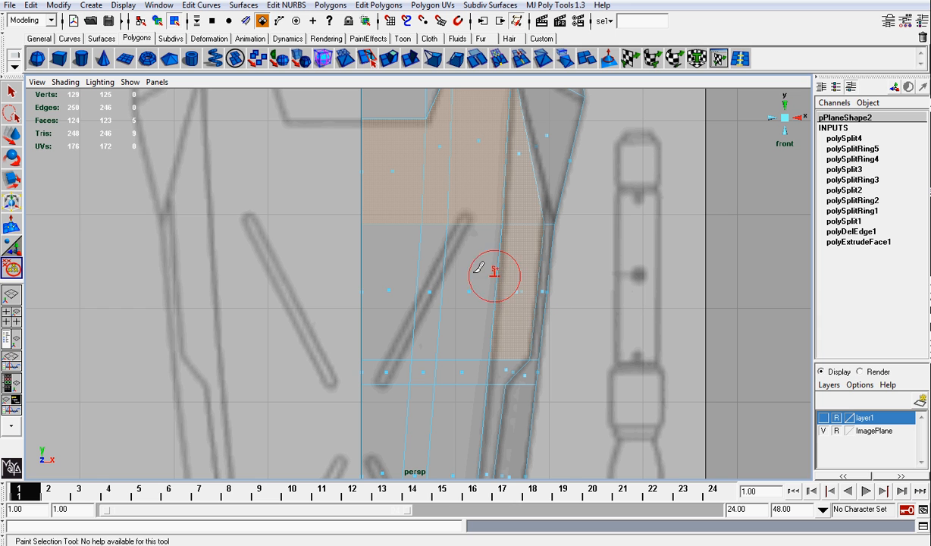
mouse_move(469, 265)
mouse_down()
mouse_move(472, 289)
mouse_move(375, 293)
mouse_up()
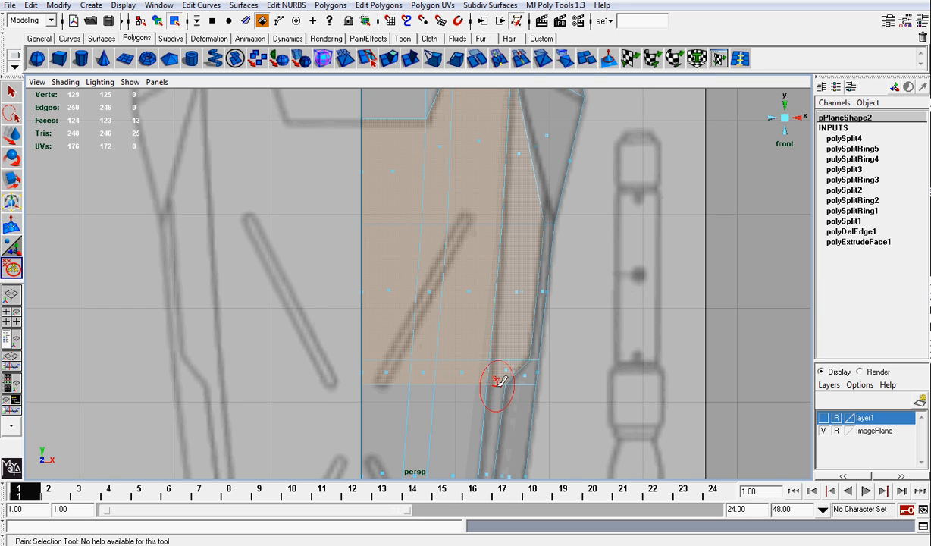
Continue the painted selection over the remaining inner panel faces down to the blueprint's crossbar line.
alt+middle_drag(499, 381, 524, 222)
mouse_move(523, 222)
mouse_down()
mouse_move(465, 336)
mouse_move(424, 333)
mouse_move(520, 323)
mouse_up()
alt+middle_drag(444, 427, 453, 218)
mouse_move(452, 218)
mouse_down()
mouse_move(444, 219)
mouse_move(491, 240)
mouse_move(490, 357)
mouse_move(511, 362)
mouse_up()
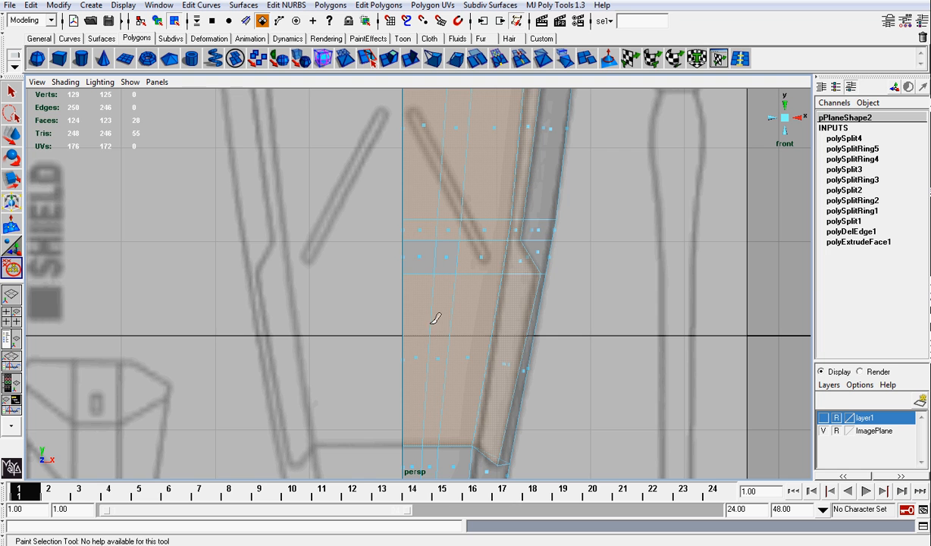
alt+middle_drag(478, 347, 500, 153)
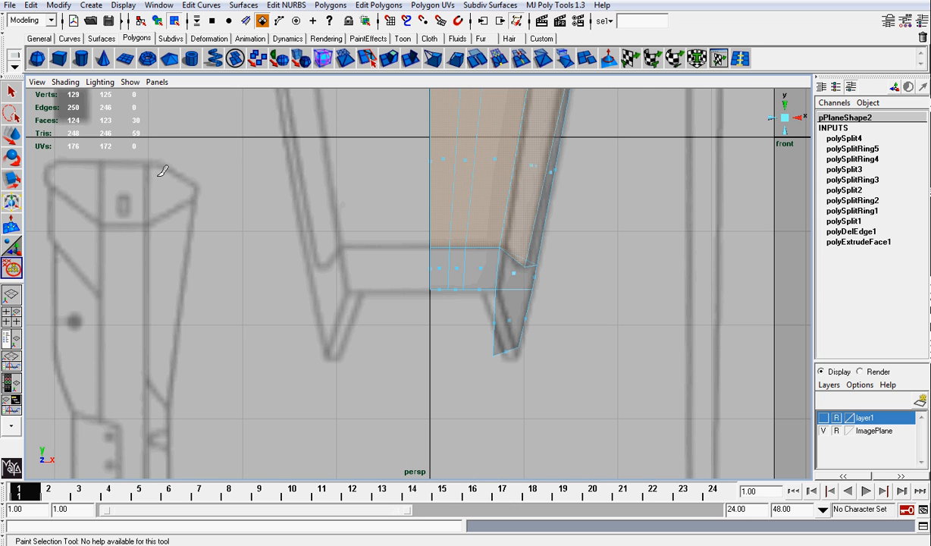
Turn off X-ray shading, hide the ImagePlane layer and check the selected panel faces in a perspective view.
click(65, 82)
click(76, 231)
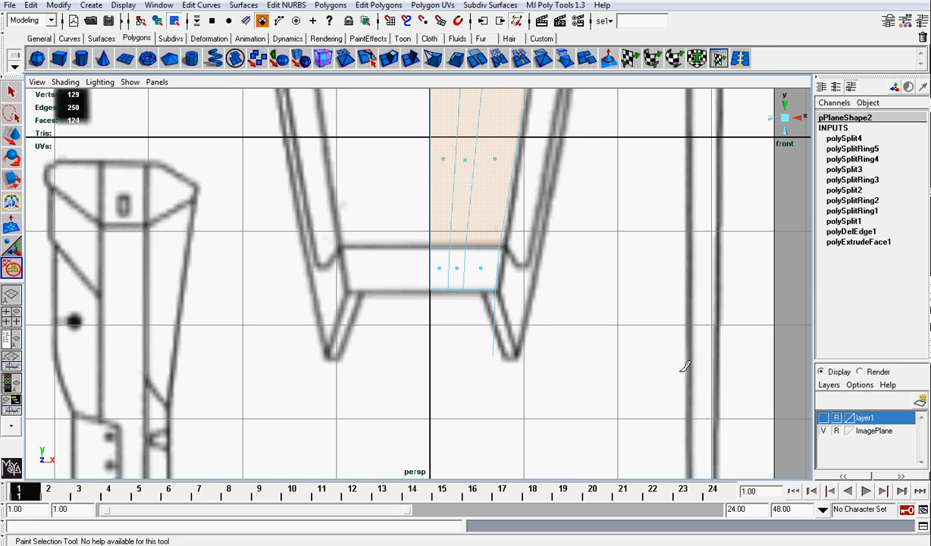
click(824, 430)
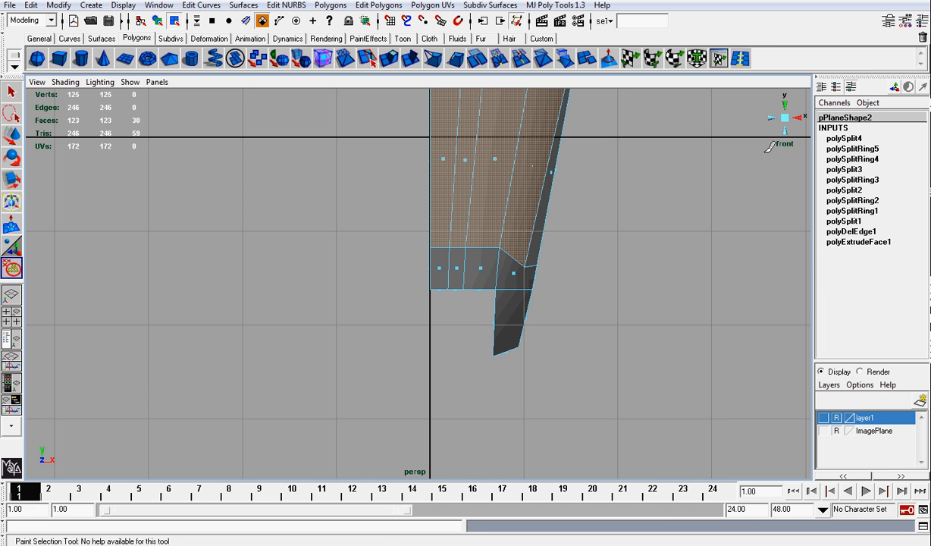
key(w)
alt+drag(758, 175, 530, 252)
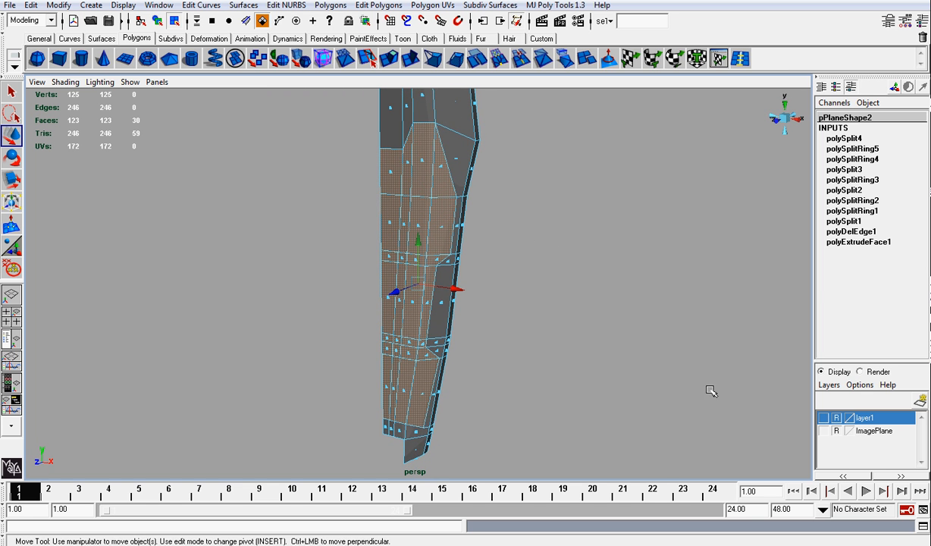
click(823, 430)
alt+drag(796, 417, 697, 346)
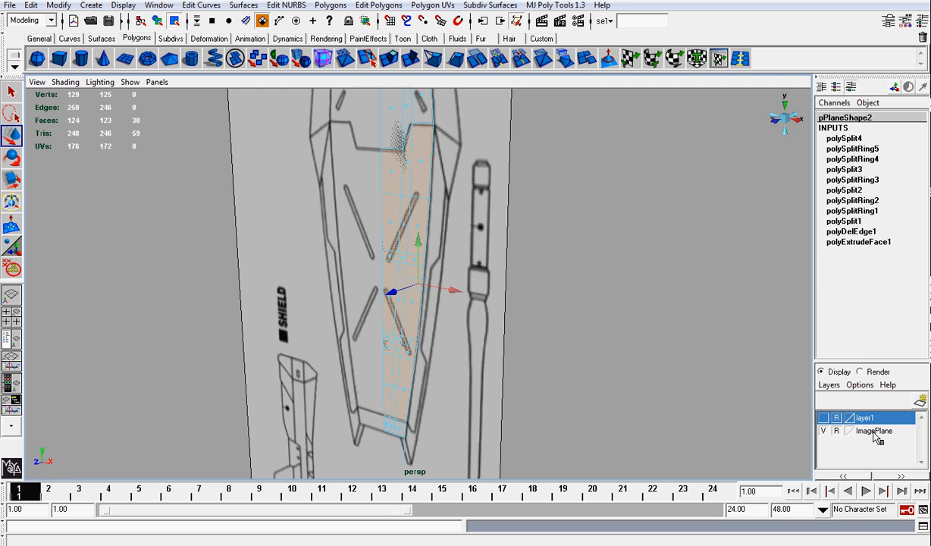
click(823, 429)
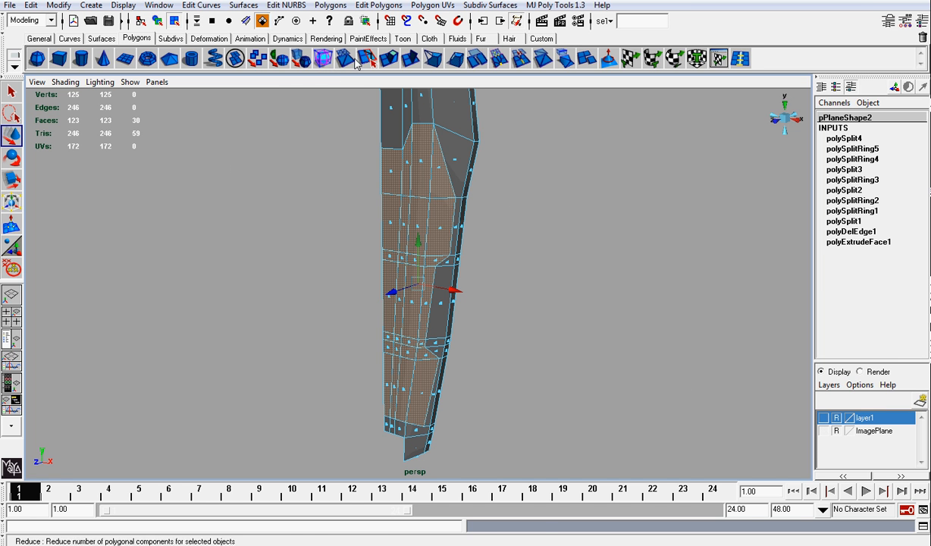
Extrude the selected inner panel faces outward and scale the extruded faces slightly smaller, narrowing them along X.
click(366, 58)
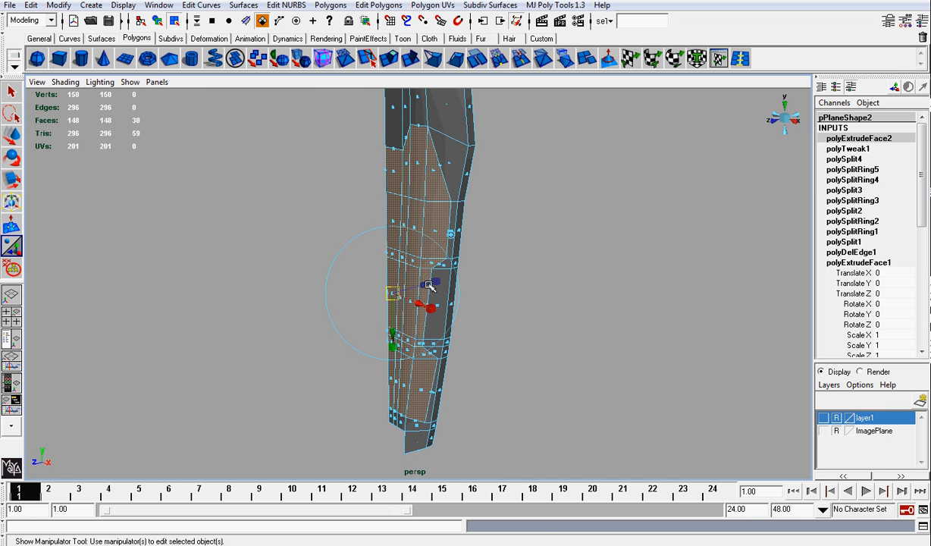
mouse_move(429, 284)
mouse_down()
mouse_move(388, 294)
mouse_move(480, 281)
mouse_move(416, 287)
mouse_up()
key(w)
scroll(473, 280, up, 3)
key(r)
mouse_move(493, 259)
alt+mouse_down()
mouse_move(439, 254)
mouse_move(490, 251)
alt+mouse_up()
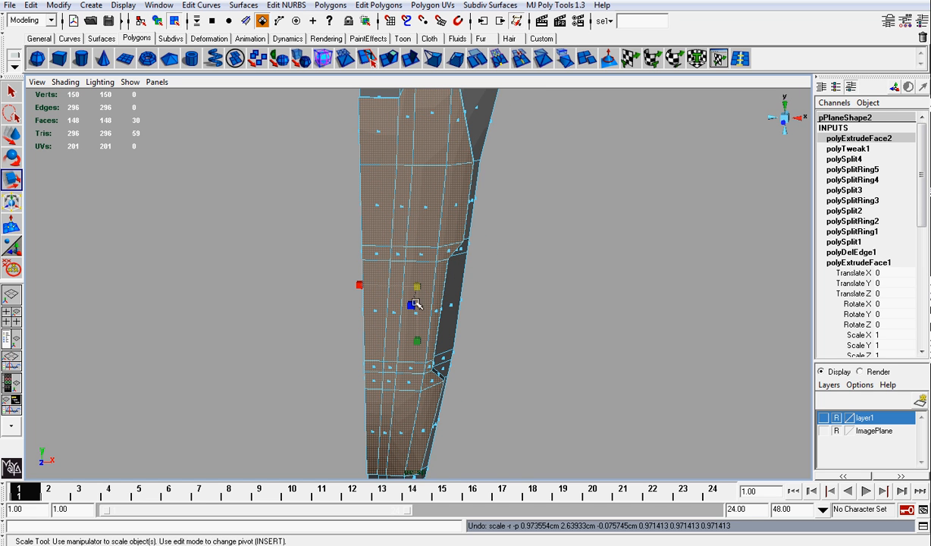
drag(416, 291, 364, 285)
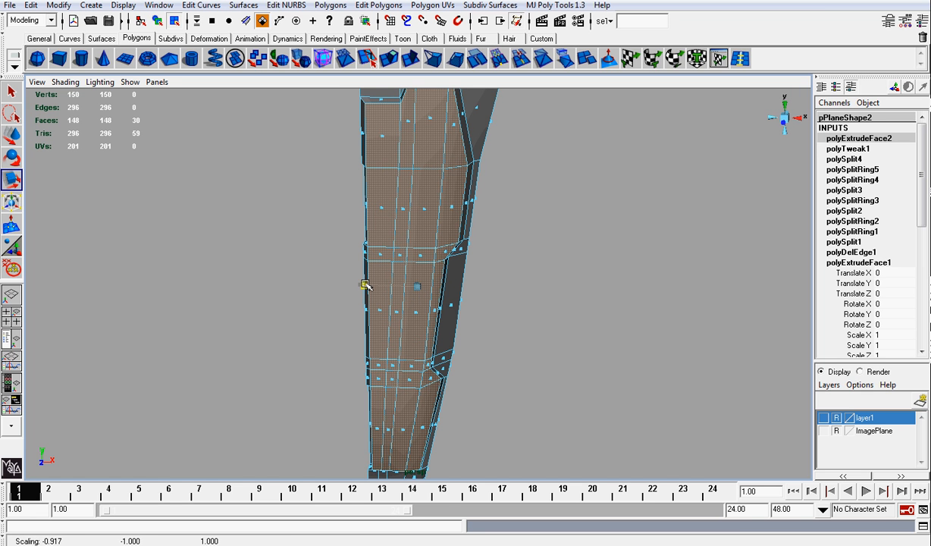
Deselect the panel faces and examine the extruded panel from the front and in perspective.
click(532, 229)
mouse_move(505, 213)
alt+mouse_down()
mouse_move(564, 203)
mouse_move(664, 219)
mouse_move(592, 247)
mouse_move(516, 219)
alt+mouse_up()
alt+right_drag(516, 219, 493, 196)
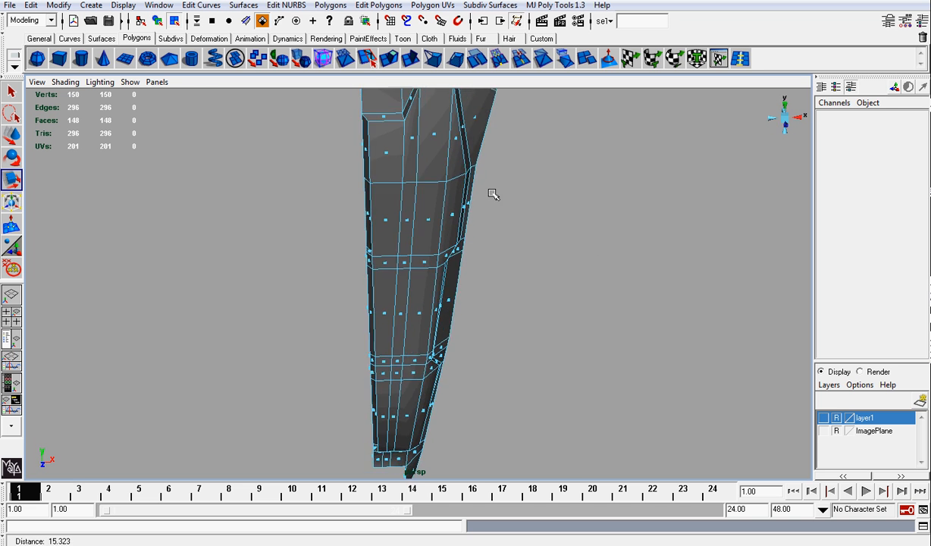
alt+drag(493, 196, 458, 219)
click(786, 125)
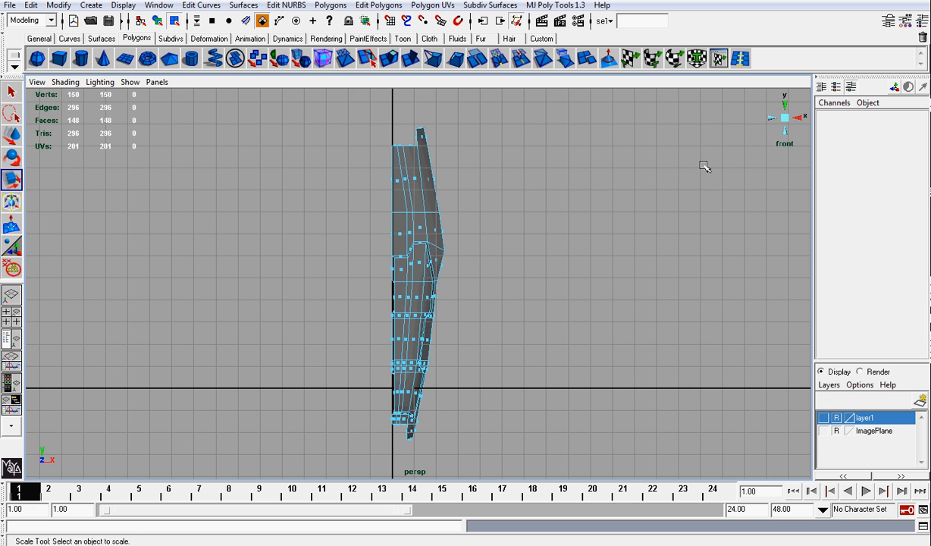
click(786, 117)
alt+drag(556, 235, 517, 202)
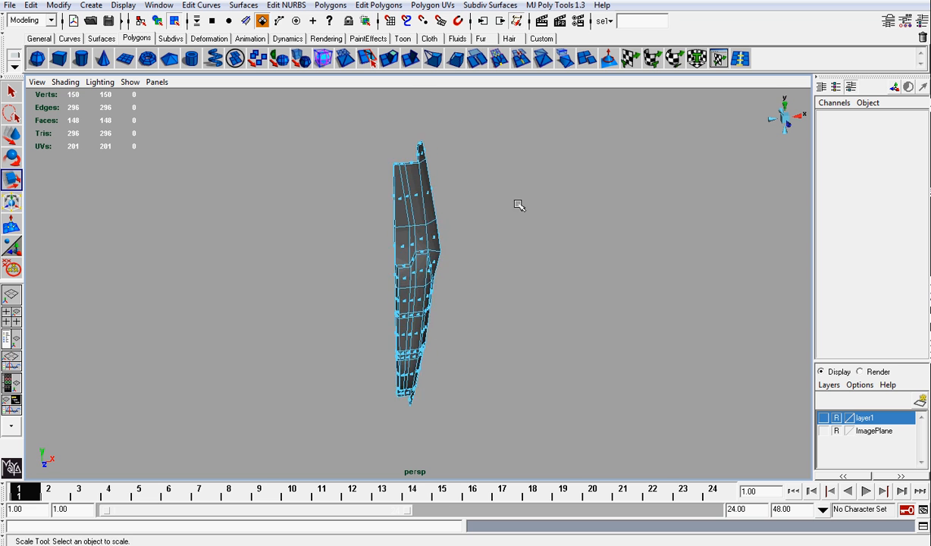
alt+right_drag(517, 203, 450, 152)
Select the side faces along the centre seam from the shield's top edge down to the first pair of crossing edges.
alt+drag(450, 152, 388, 216)
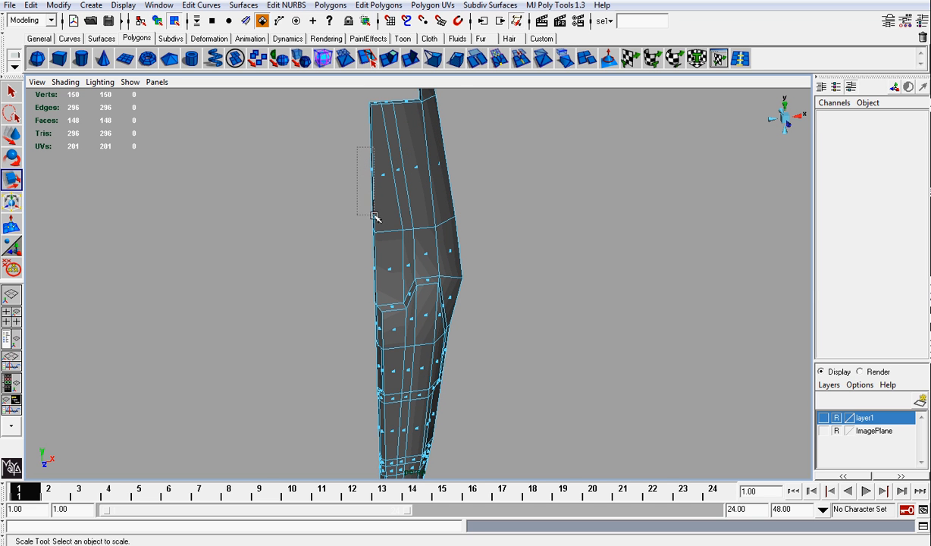
drag(373, 277, 365, 209)
scroll(410, 321, up, 6)
key(q)
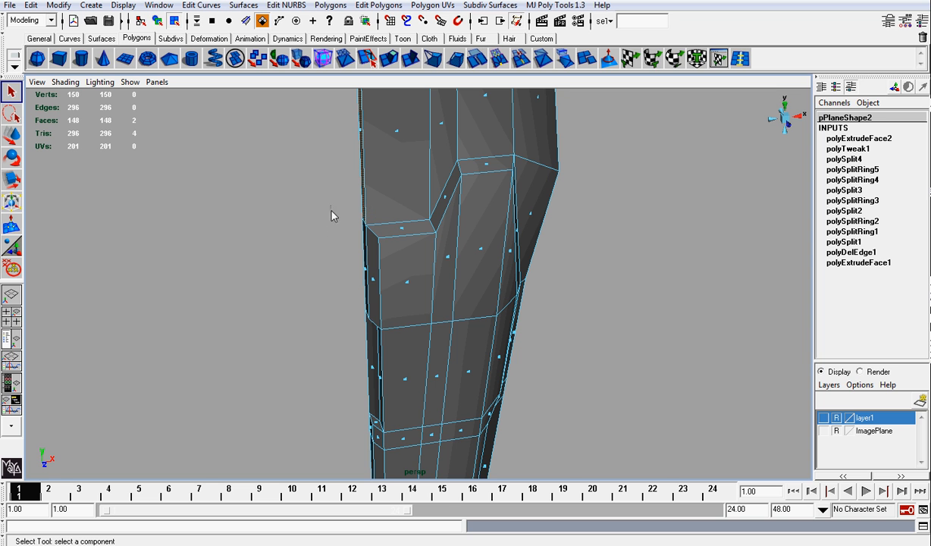
drag(377, 323, 375, 328)
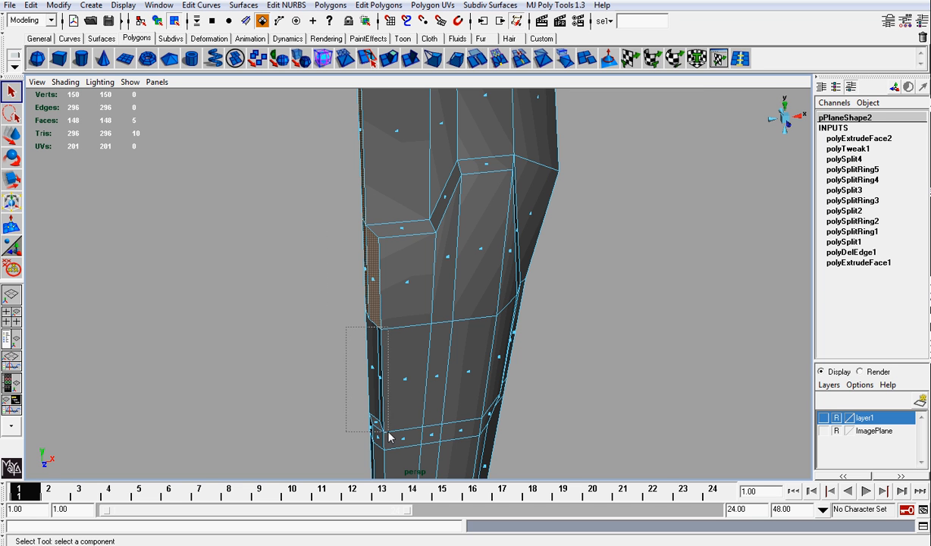
shift+drag(388, 436, 389, 436)
alt+drag(388, 436, 355, 200)
shift+click(390, 257)
alt+middle_drag(437, 339, 480, 201)
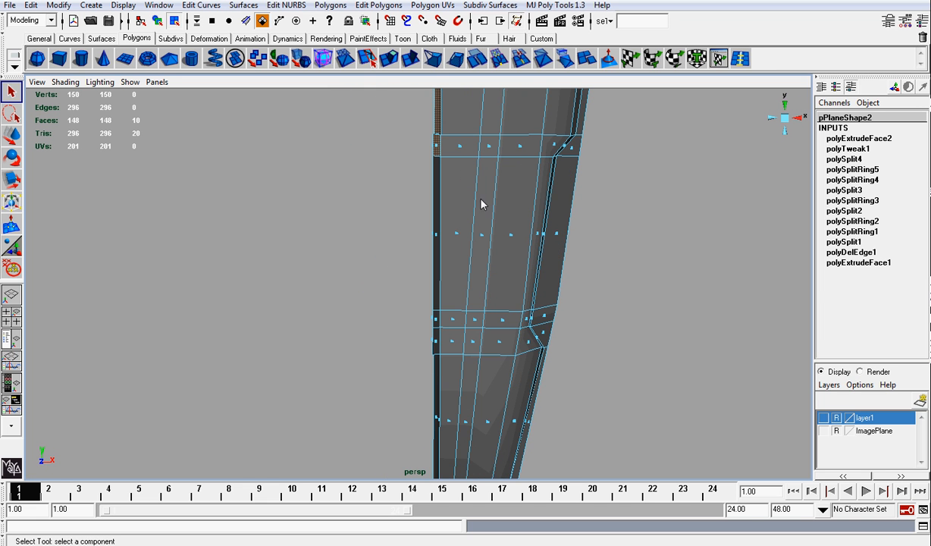
Add the centre-seam side faces of the lower panel sections to the selection, including the small ledge face near the bottom.
drag(433, 372, 438, 383)
alt+drag(399, 247, 612, 264)
alt+drag(497, 274, 423, 293)
shift+drag(421, 350, 413, 228)
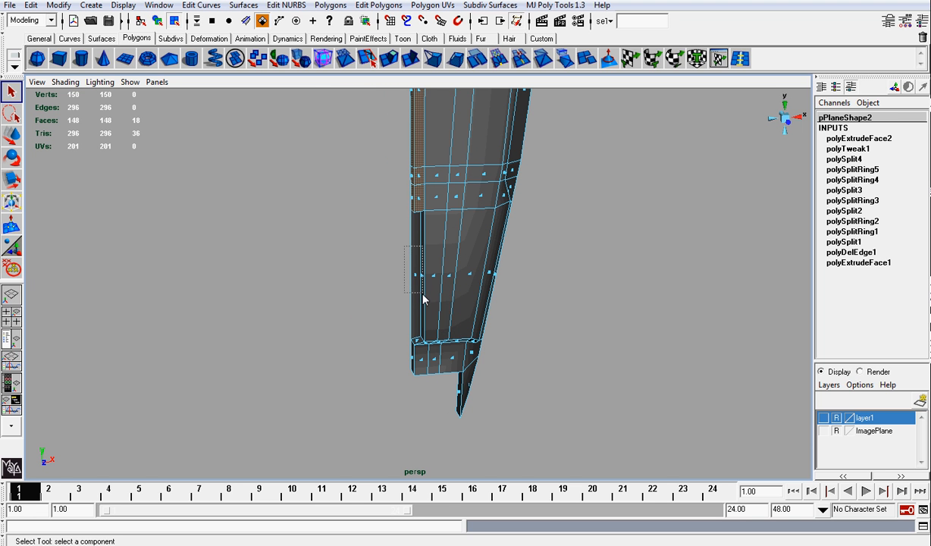
shift+drag(423, 297, 417, 345)
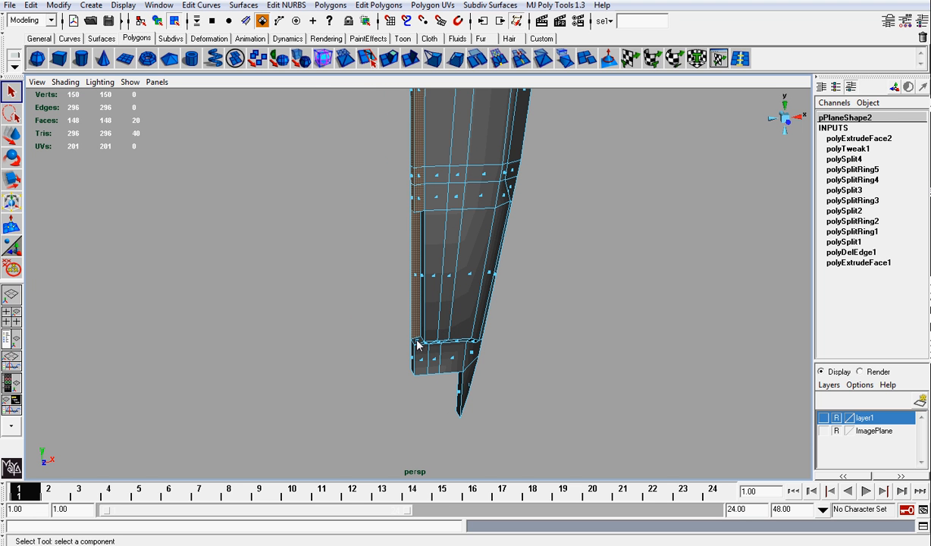
shift+click(417, 345)
alt+drag(382, 318, 453, 326)
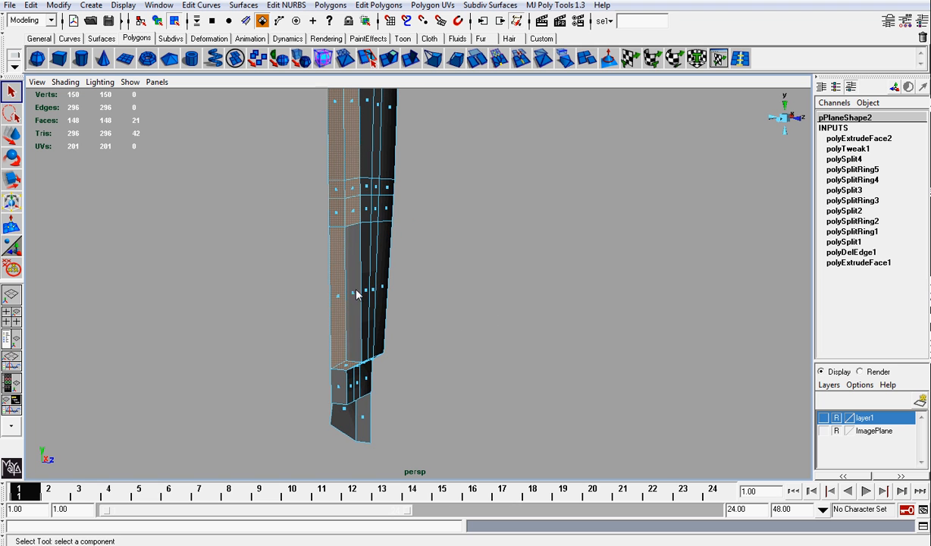
Add the remaining side faces at the shield's lower end and tip to the selection.
shift+click(355, 317)
key(F8)
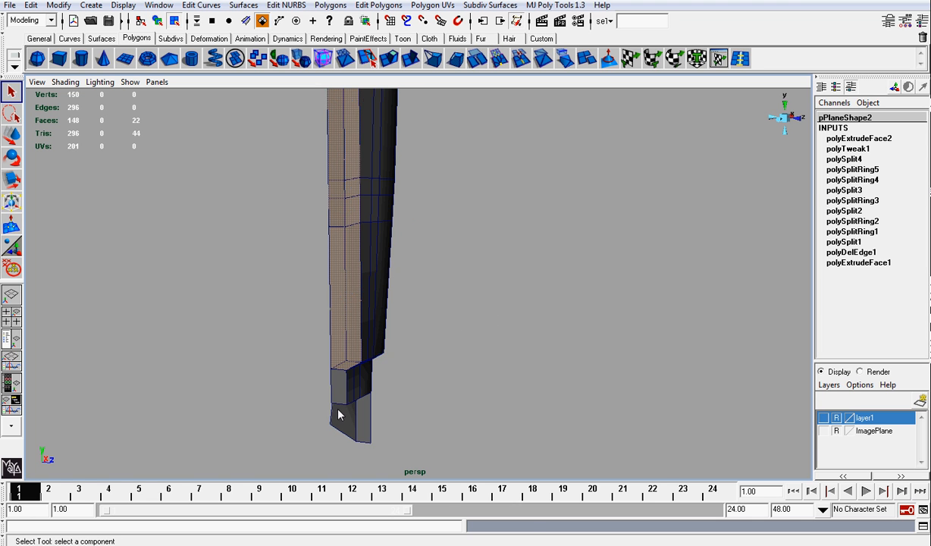
key(ctrl+z)
shift+click(338, 390)
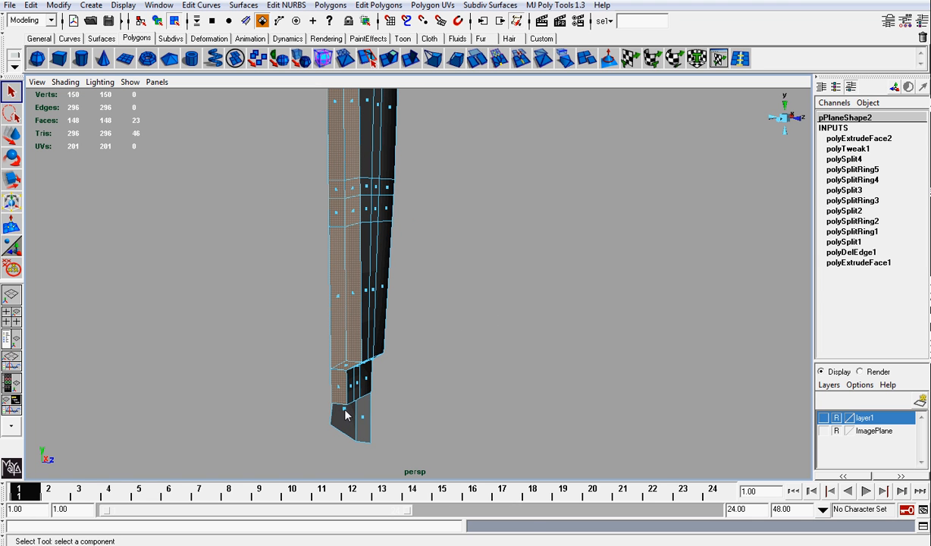
shift+click(348, 412)
Try to delete the selected side faces and undo the deletion.
alt+right_drag(530, 276, 488, 189)
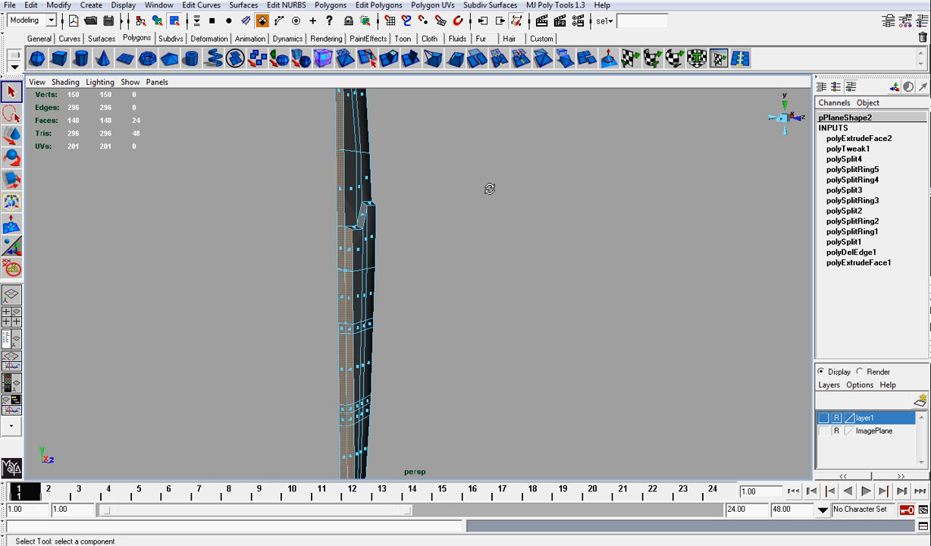
alt+drag(488, 189, 677, 228)
key(Delete)
key(ctrl+z)
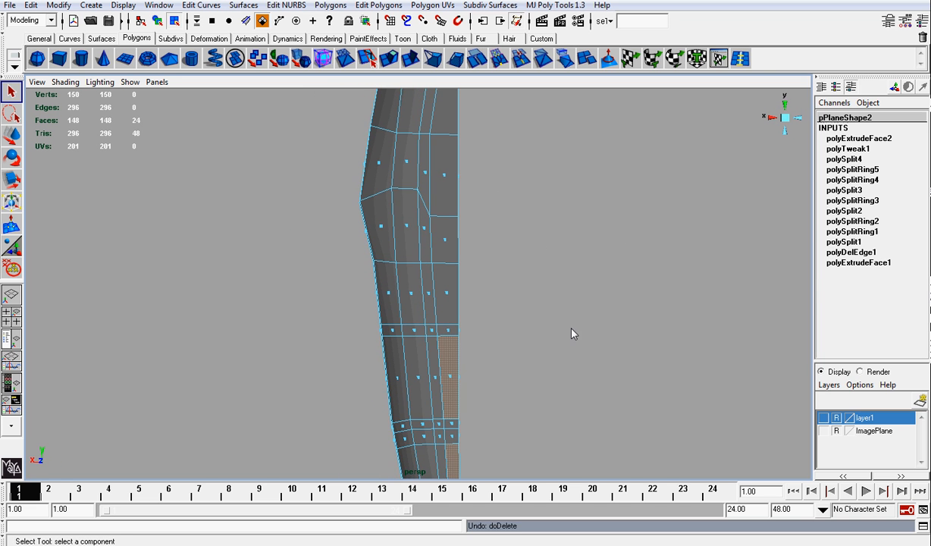
Remove the two unwanted back faces from the selection, delete the remaining selected side faces and return to object mode.
ctrl+click(450, 382)
alt+right_drag(450, 381, 499, 260)
alt+drag(499, 260, 481, 394)
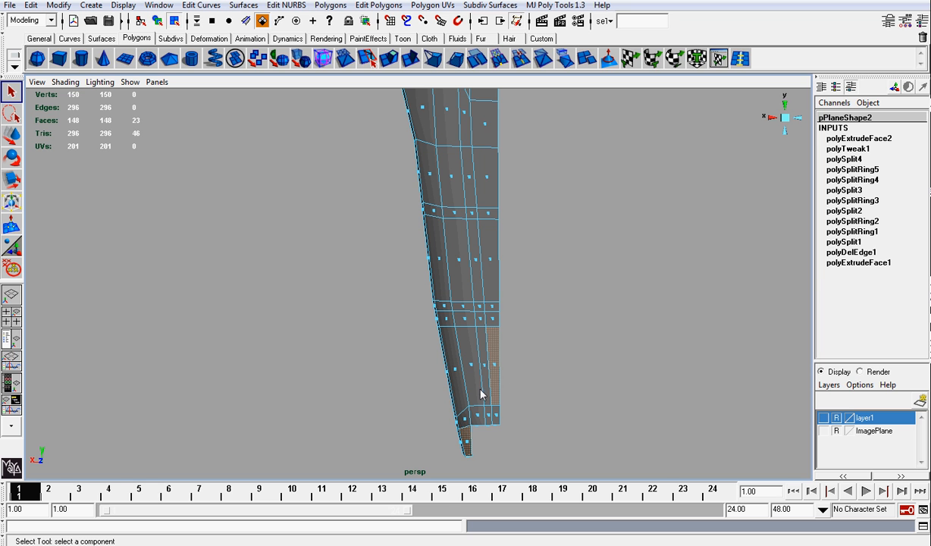
ctrl+click(497, 371)
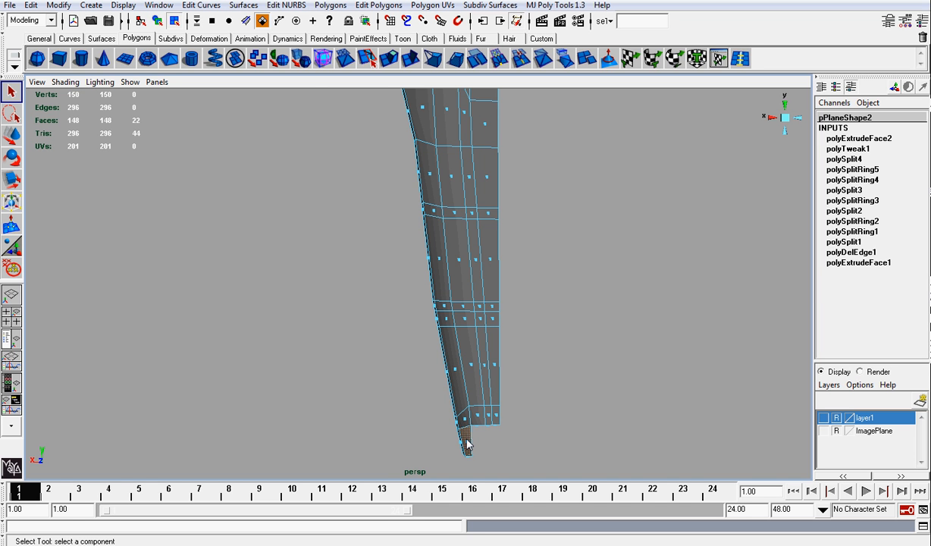
key(Delete)
alt+drag(571, 281, 407, 155)
right_drag(407, 155, 451, 133)
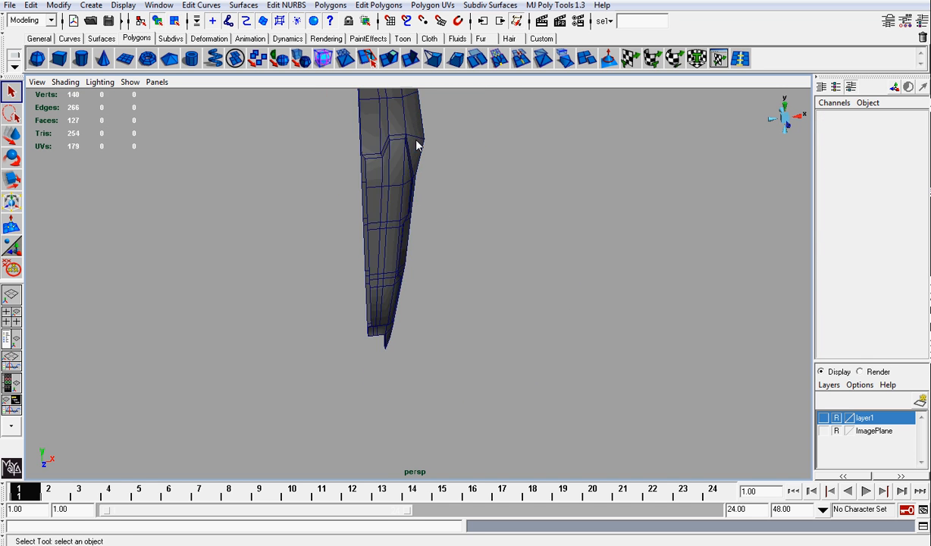
Select all vertices along the shield's centre seam in the front view.
click(771, 120)
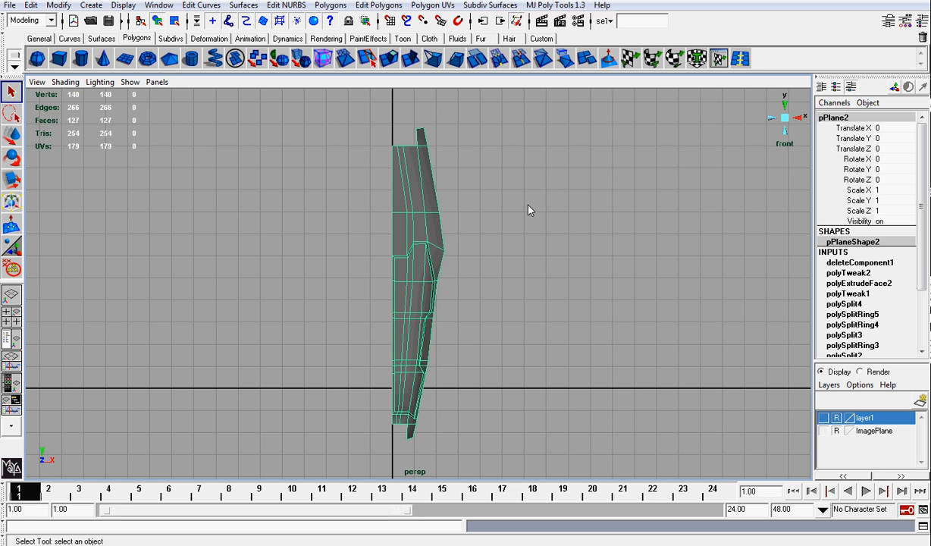
right_drag(426, 216, 413, 219)
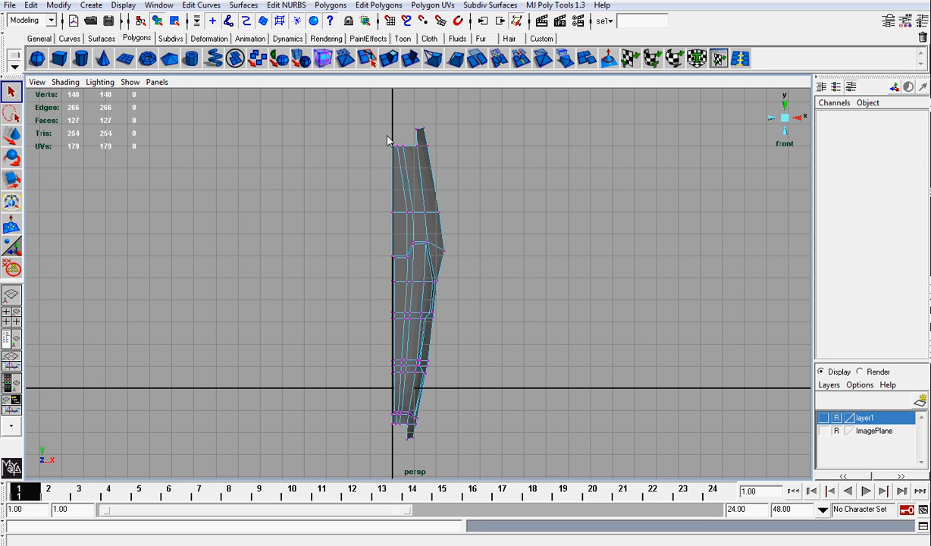
drag(370, 132, 374, 266)
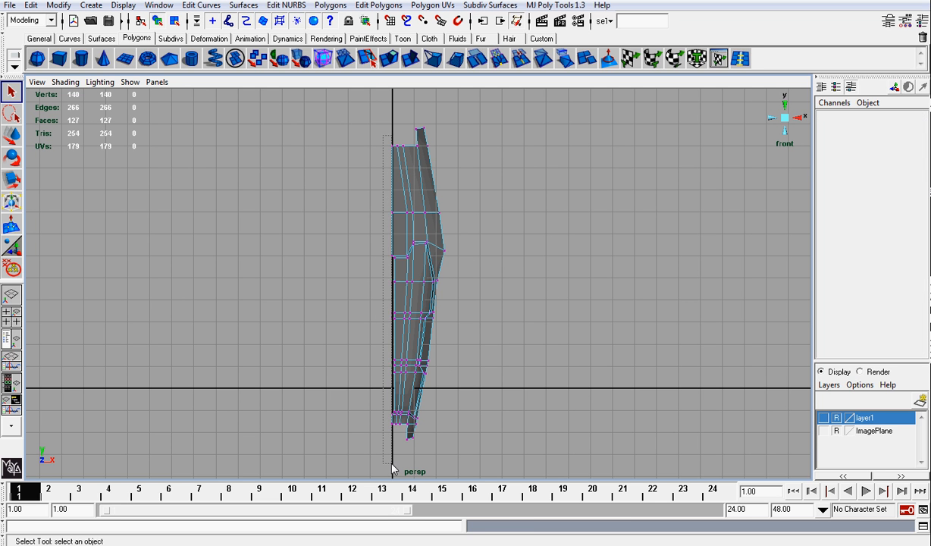
drag(392, 463, 391, 464)
scroll(485, 386, up, 3)
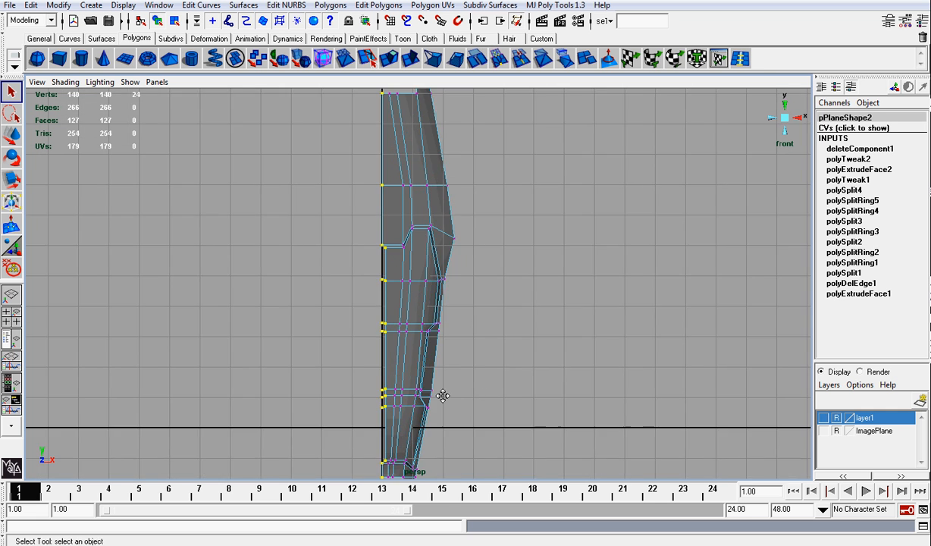
Flatten the selected seam vertices along X, move them onto the grid's vertical centre line and return to object mode.
alt+middle_drag(443, 395, 491, 276)
scroll(491, 277, up, 2)
key(r)
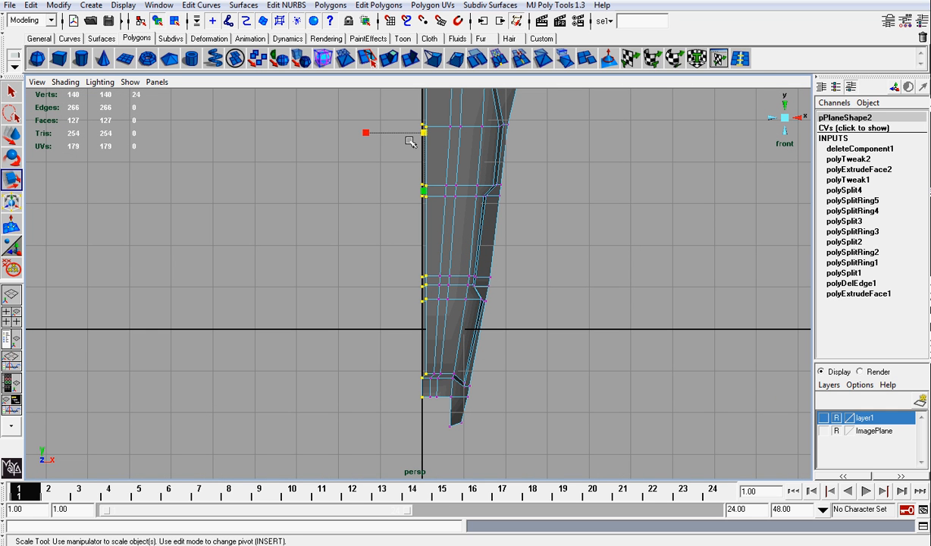
drag(366, 133, 396, 140)
key(w)
drag(467, 134, 434, 134)
alt+middle_drag(503, 175, 500, 279)
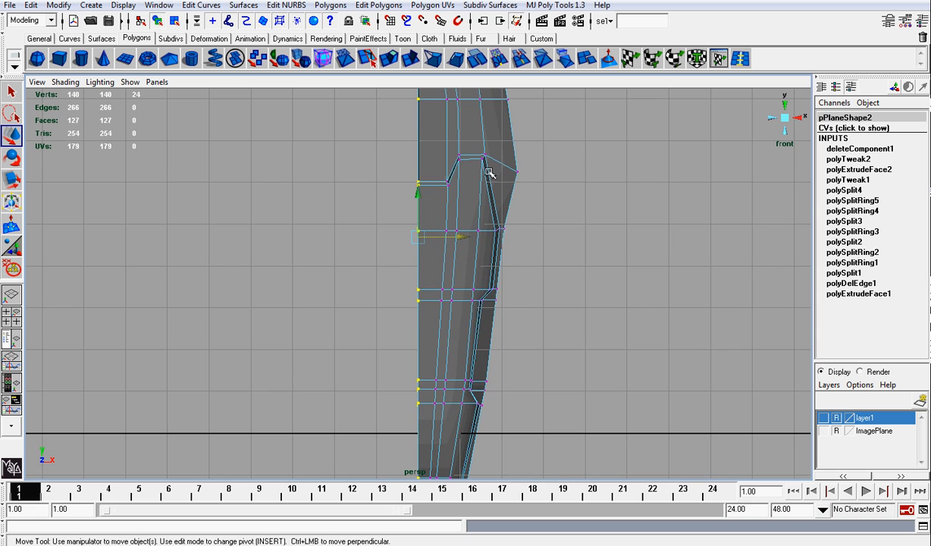
right_drag(493, 168, 536, 151)
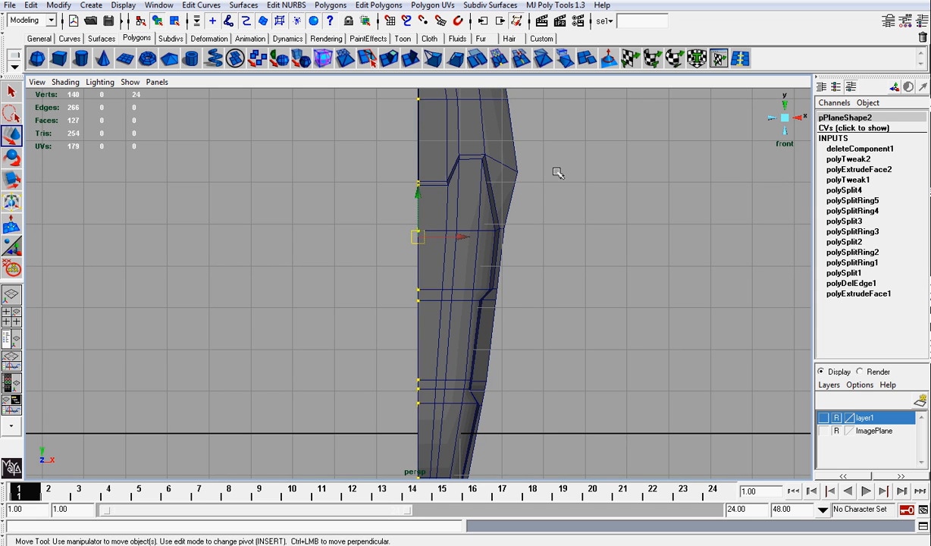
Examine the aligned centre seam and raised panel in a perspective view.
click(783, 118)
scroll(611, 250, up, 3)
alt+drag(455, 195, 522, 193)
alt+middle_drag(482, 314, 501, 262)
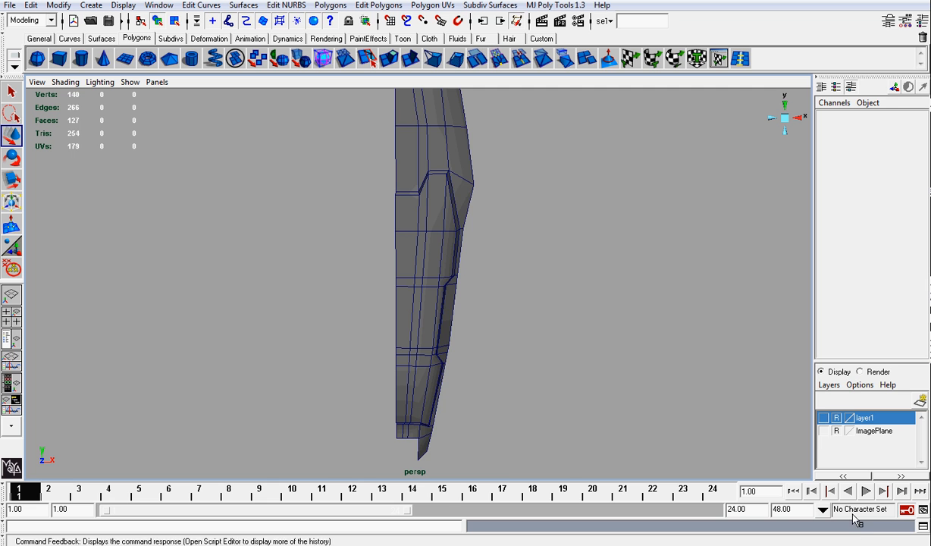
click(824, 431)
click(824, 431)
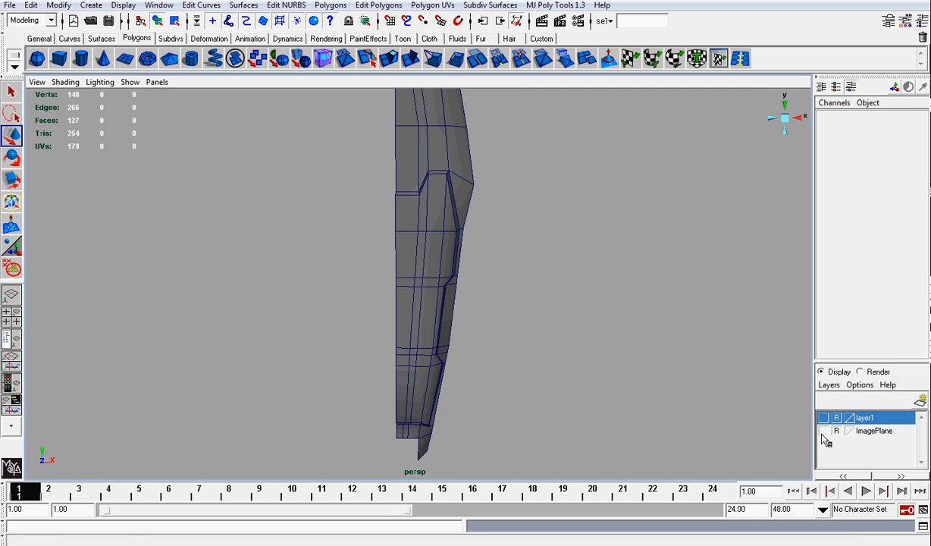
mouse_move(571, 395)
alt+mouse_down()
mouse_move(469, 390)
mouse_move(575, 314)
mouse_move(600, 313)
mouse_move(692, 357)
mouse_move(575, 387)
alt+mouse_up()
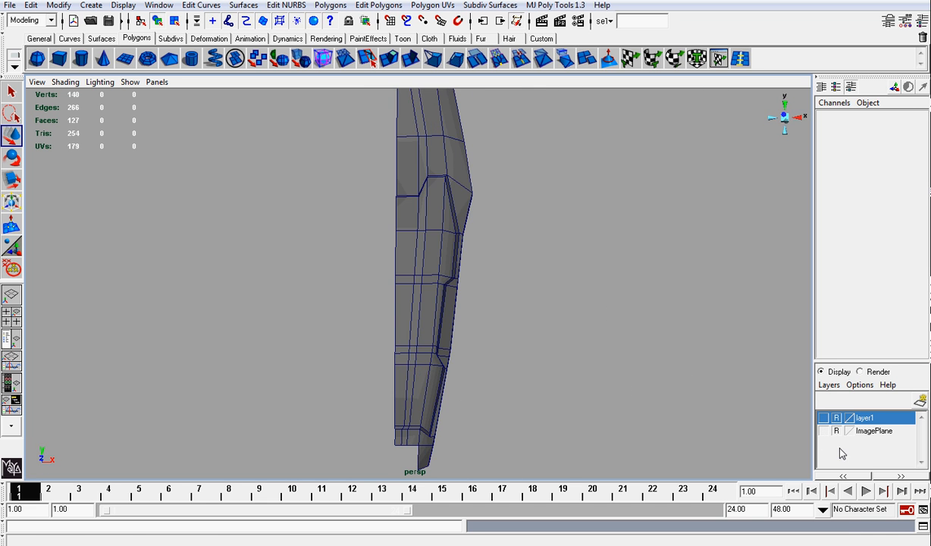
Show the ImagePlane layer, frame the whole scene and save it.
click(824, 431)
key(a)
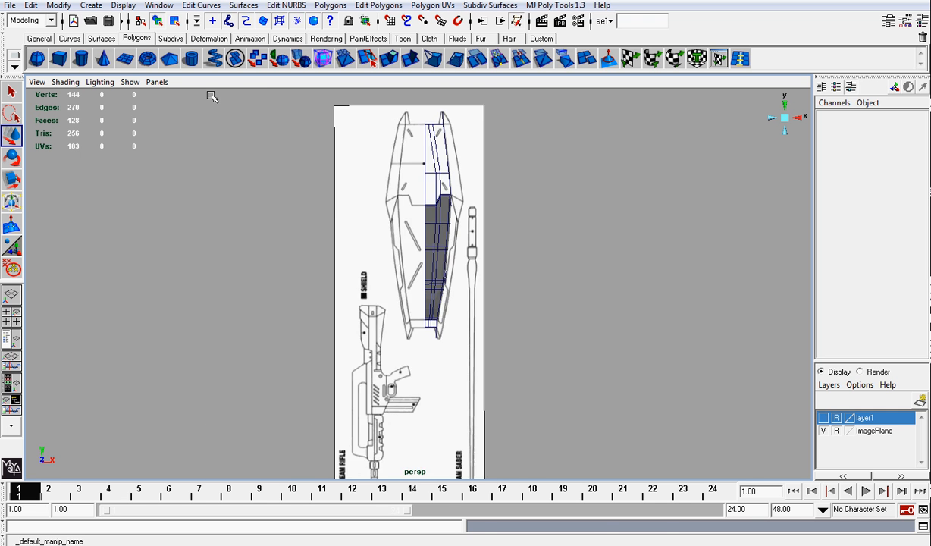
click(109, 20)
key(q)
Turn on X-ray shading to compare the lower shield mesh with the blueprint in the front view.
click(66, 81)
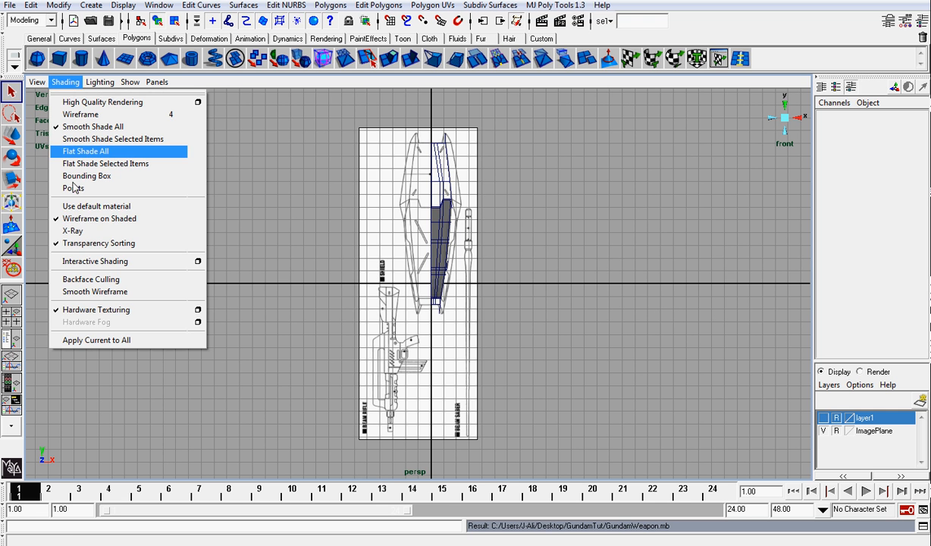
click(114, 227)
mouse_move(434, 378)
alt+right_down()
mouse_move(493, 342)
mouse_move(527, 279)
alt+right_up()
alt+middle_drag(527, 279, 504, 394)
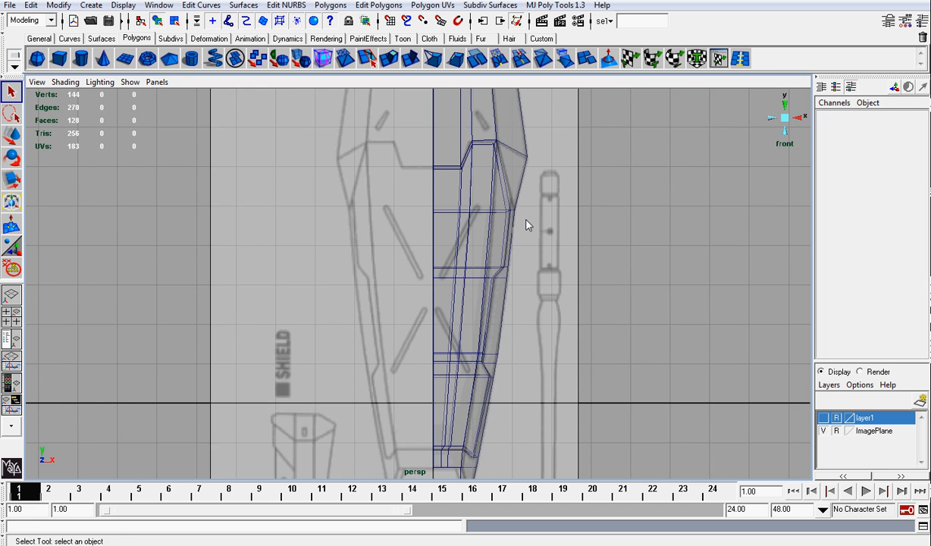
Lower the four front edges along the shield's top rim, including the horn's base, so the rim slopes down toward the front.
alt+middle_drag(524, 209, 516, 244)
alt+middle_drag(516, 188, 499, 329)
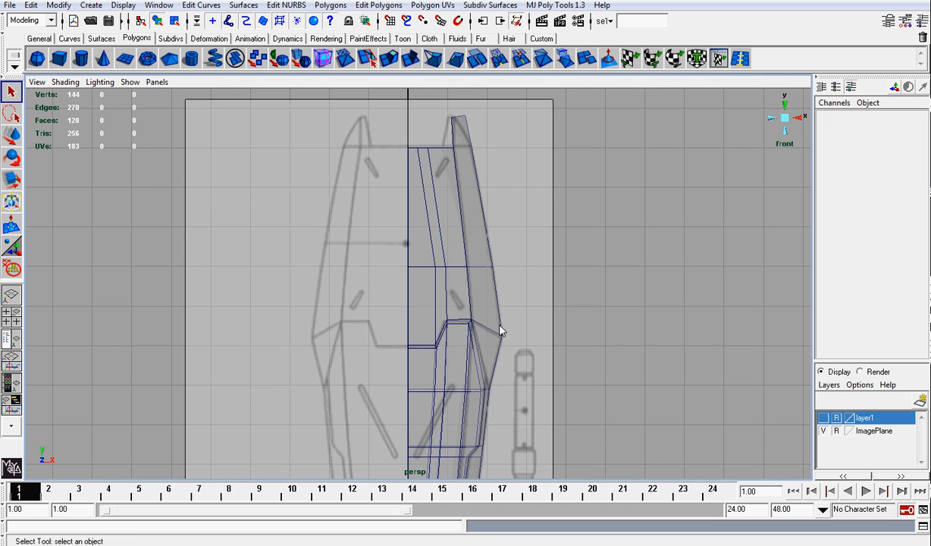
mouse_move(499, 331)
alt+right_down()
mouse_move(490, 258)
mouse_move(491, 292)
mouse_move(494, 189)
alt+right_up()
right_click(496, 175)
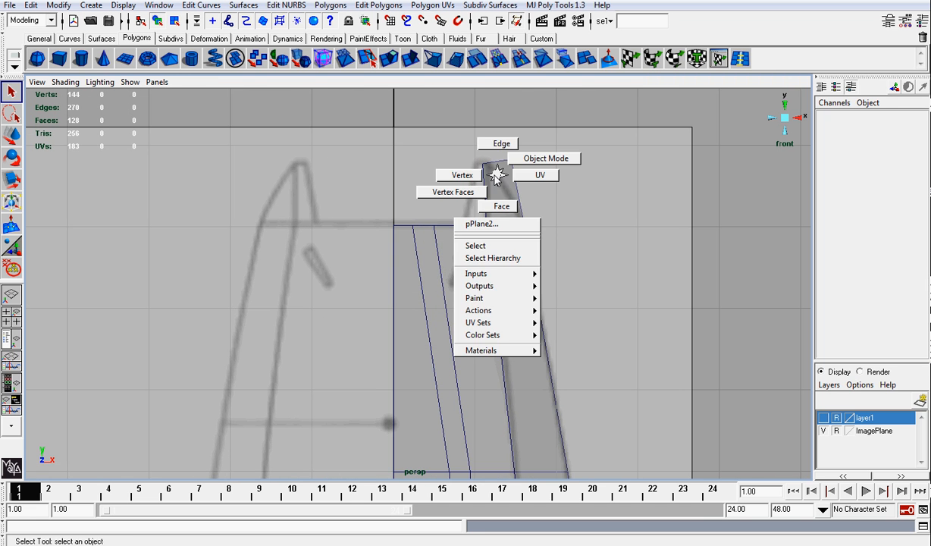
click(461, 175)
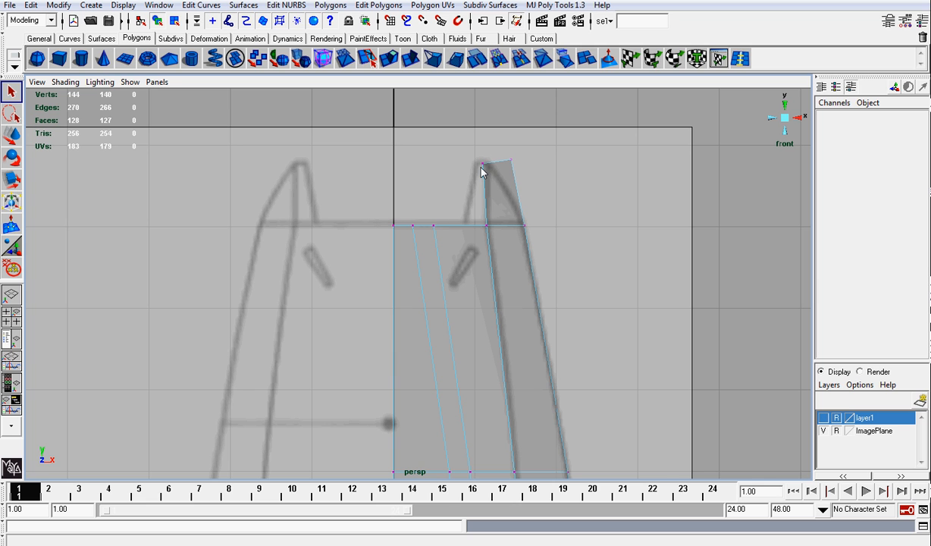
right_drag(416, 229, 415, 191)
click(419, 232)
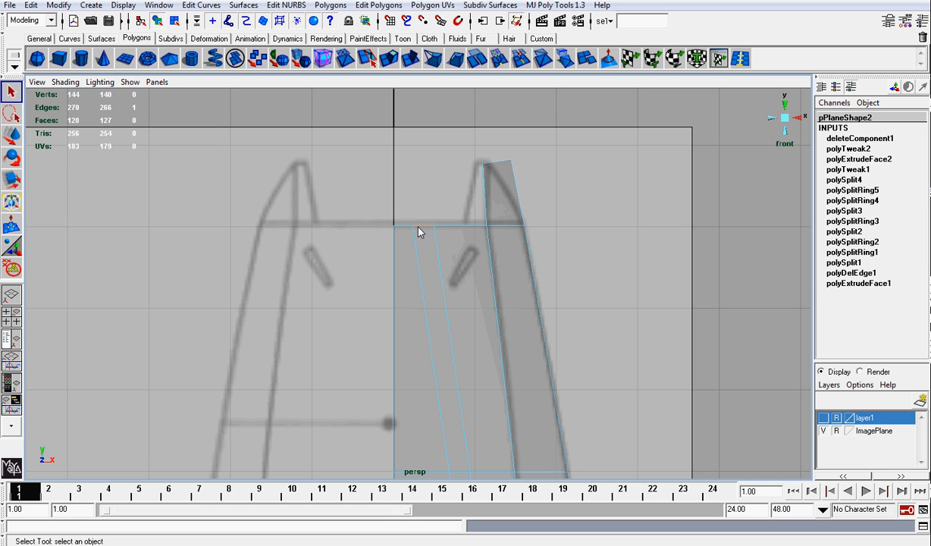
shift+click(505, 228)
key(w)
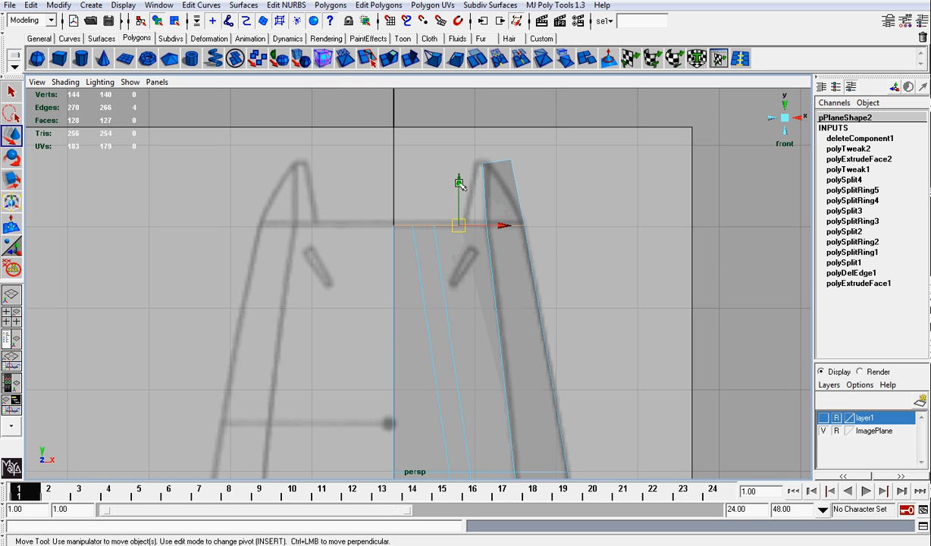
drag(459, 184, 460, 192)
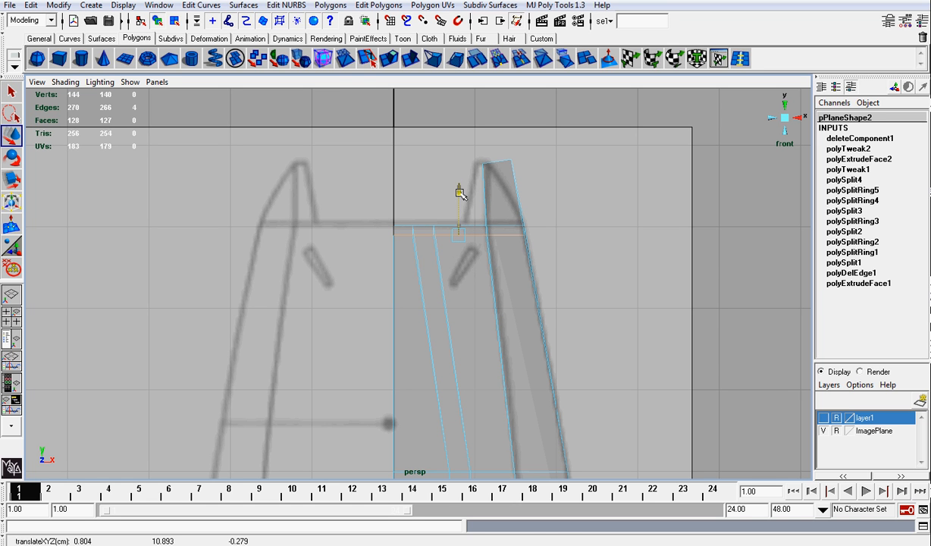
key(ctrl+z)
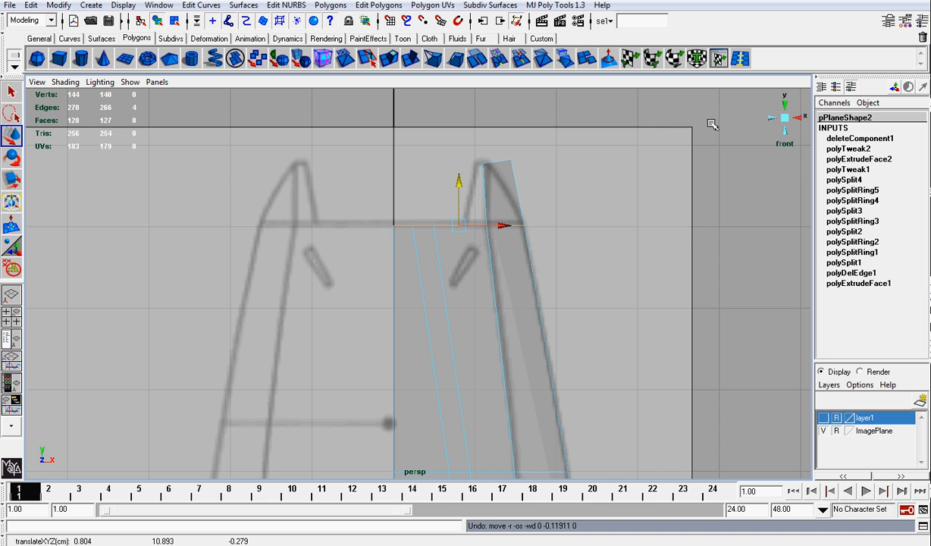
click(793, 117)
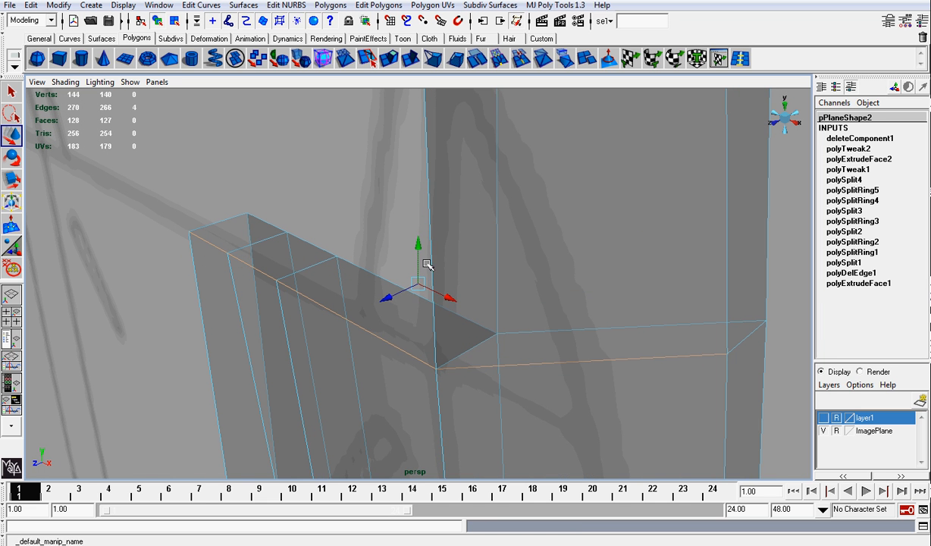
drag(420, 244, 561, 214)
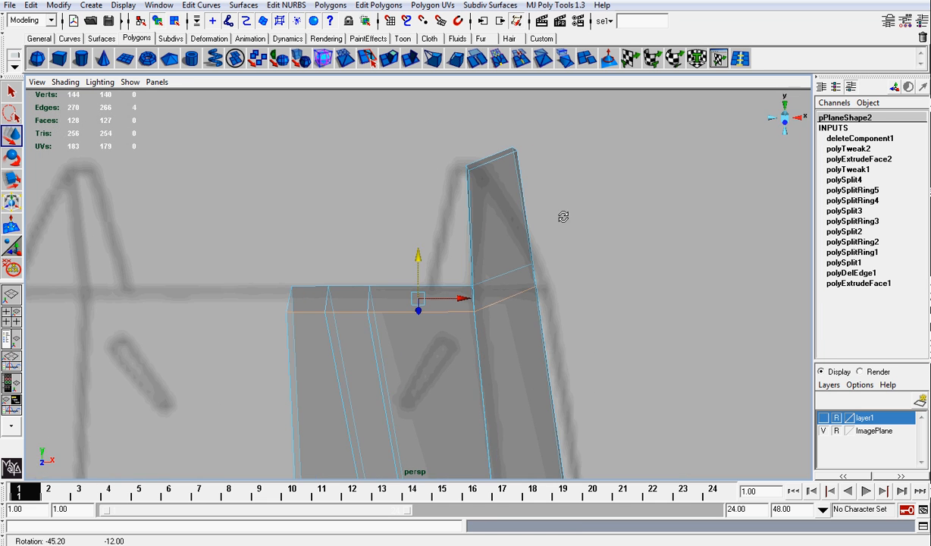
click(784, 127)
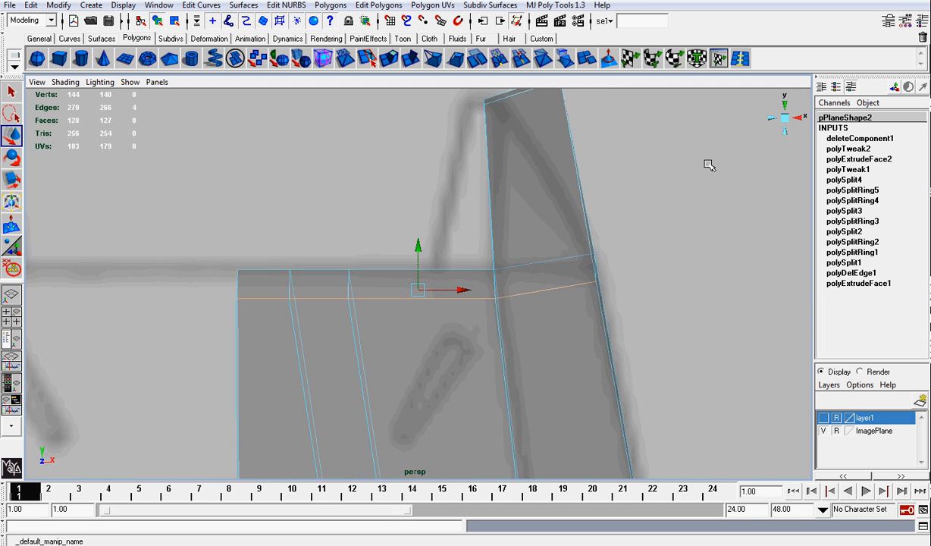
scroll(455, 261, up, 2)
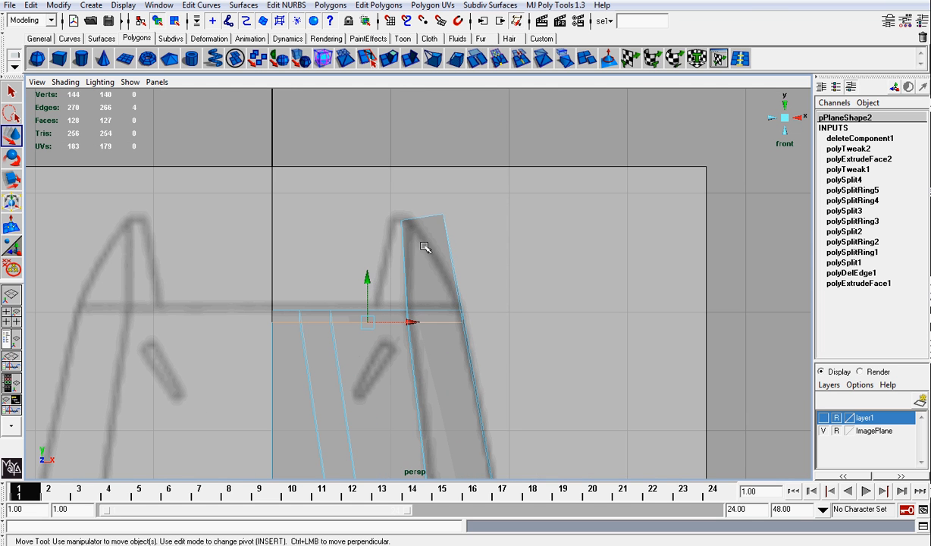
Shift the upper horn's inner front edge outward along X to the blueprint's ridge line.
click(403, 239)
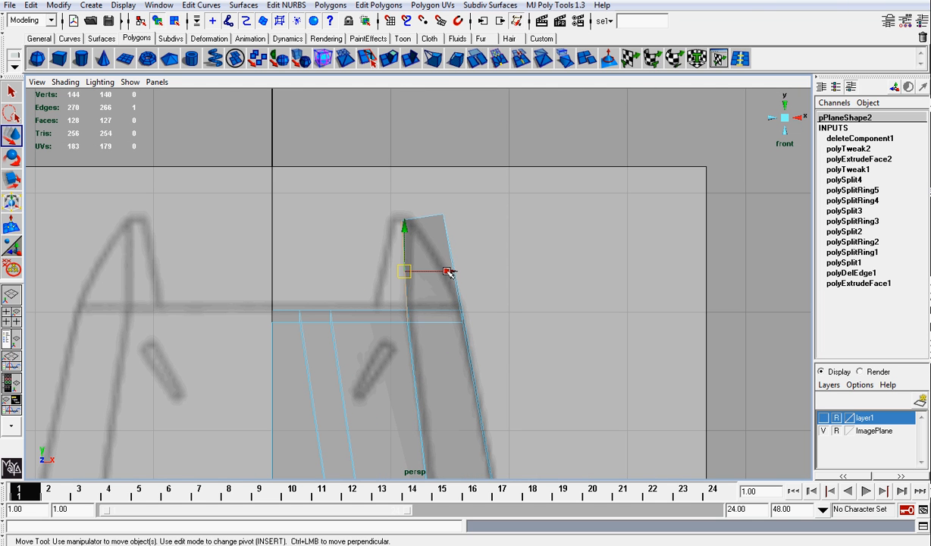
drag(448, 272, 453, 270)
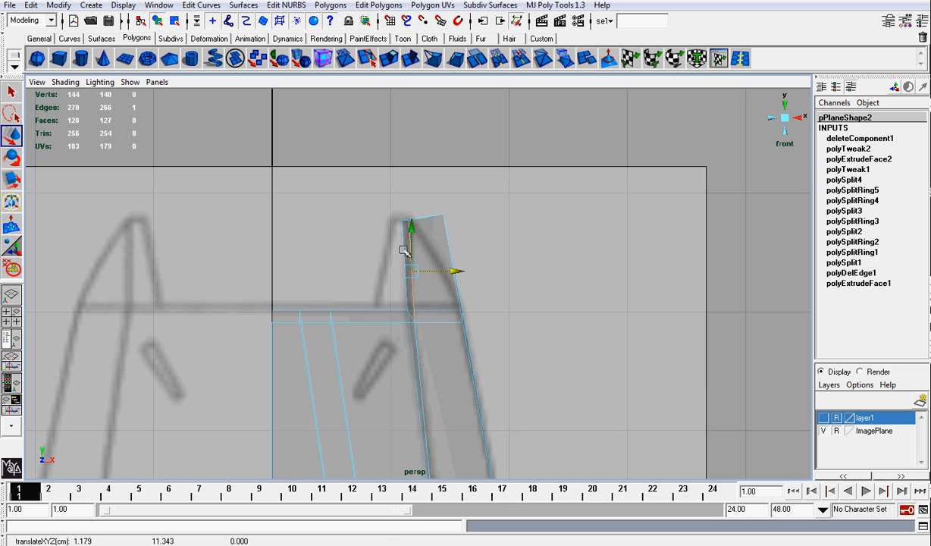
click(445, 218)
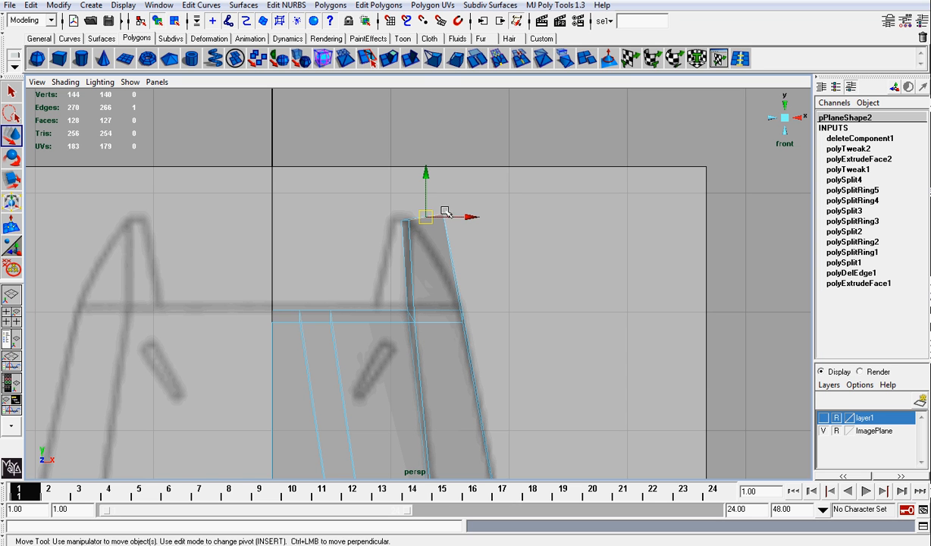
Reposition the upper horn's tip and inner base vertices to follow the blueprint's horn outline.
right_drag(440, 249, 401, 249)
click(505, 181)
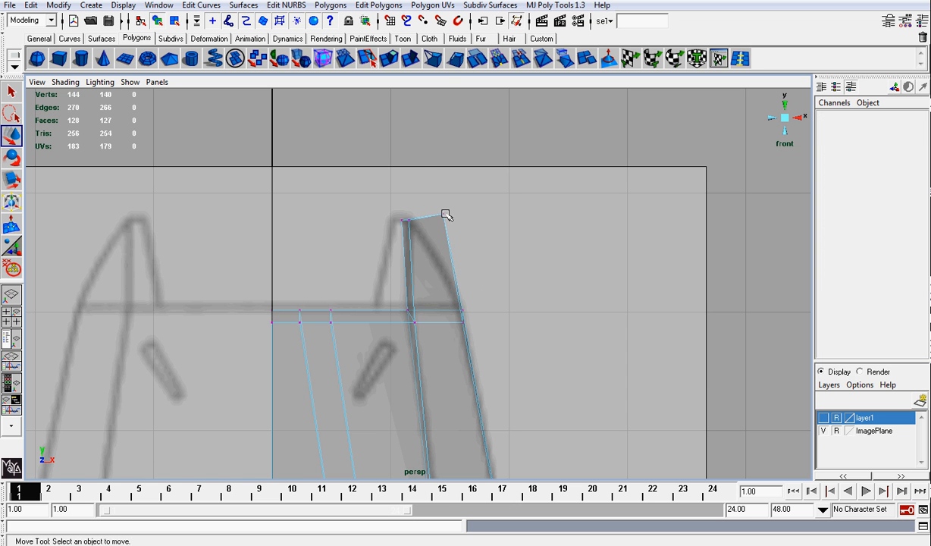
click(445, 216)
drag(442, 210, 405, 227)
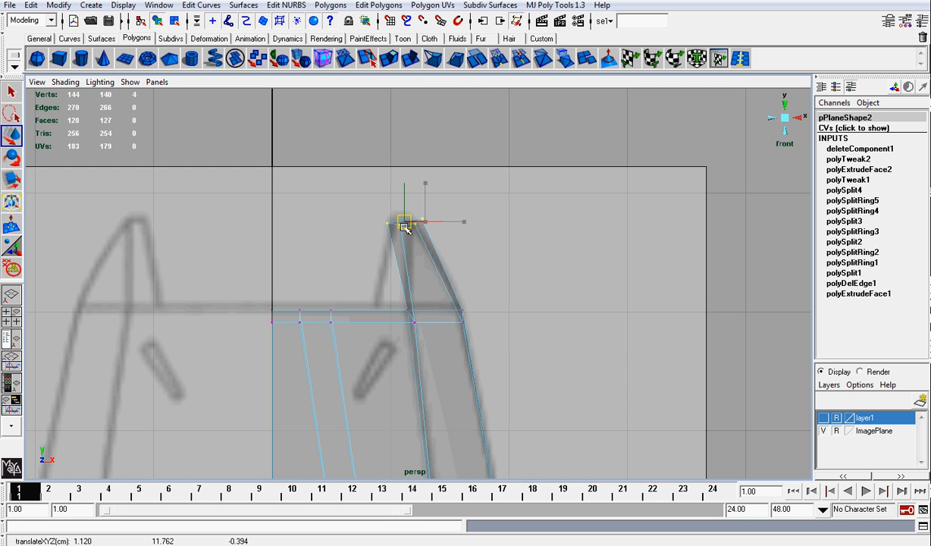
drag(395, 297, 381, 314)
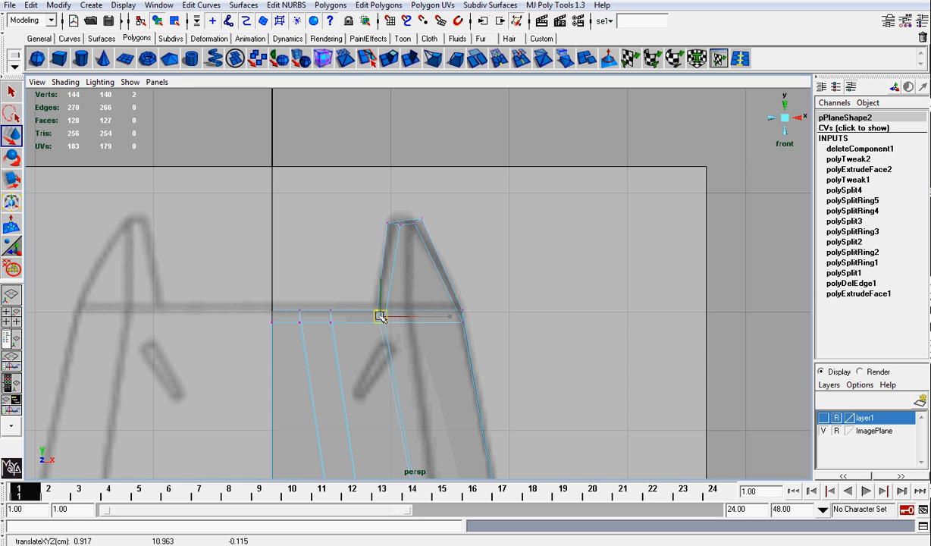
click(535, 295)
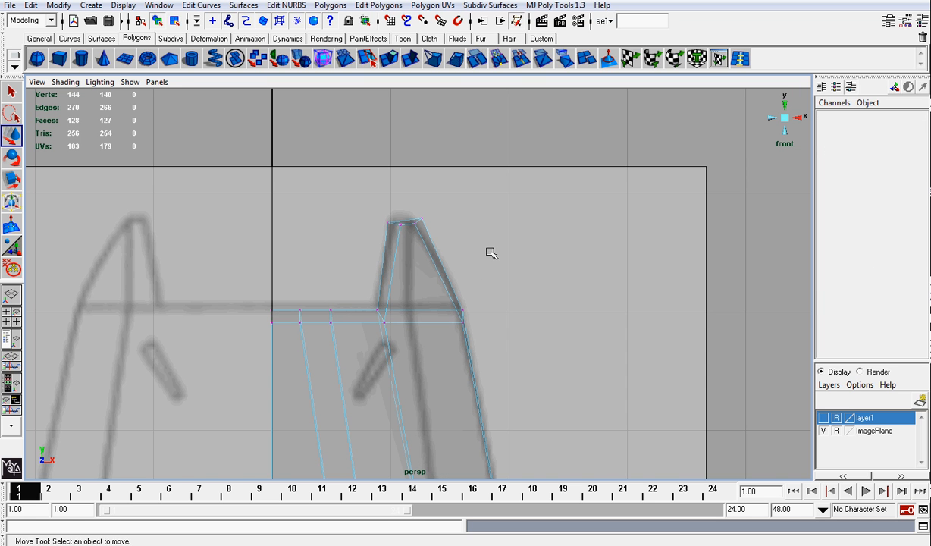
Move the front vertex at the upper horn's inner base outward along X onto the blueprint's ridge line.
scroll(491, 253, down, 3)
alt+middle_drag(468, 394, 474, 353)
scroll(463, 320, up, 1)
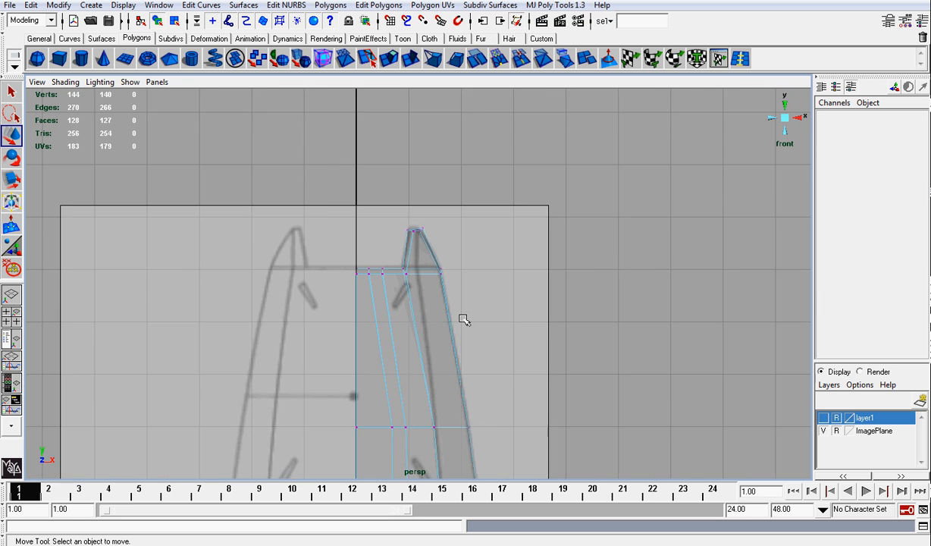
scroll(464, 319, up, 1)
click(404, 270)
scroll(461, 275, up, 2)
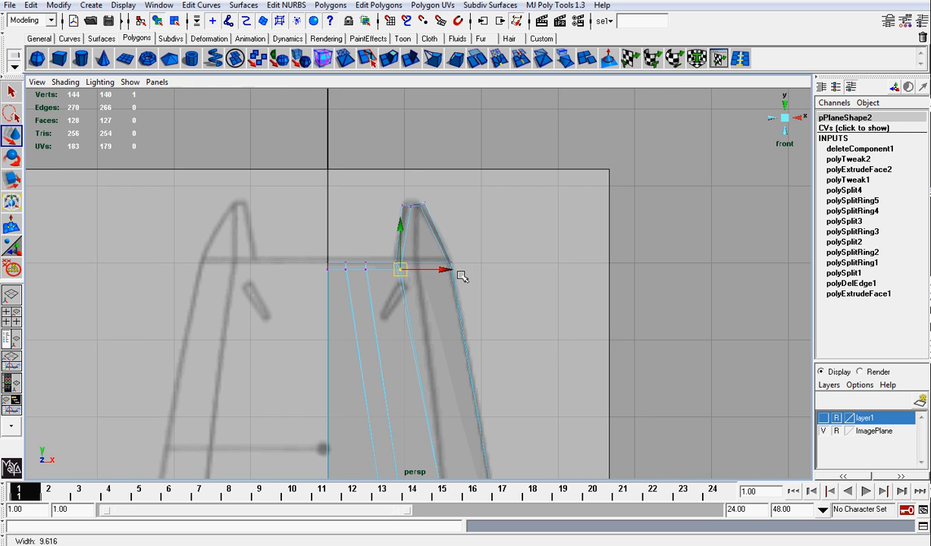
drag(442, 266, 464, 265)
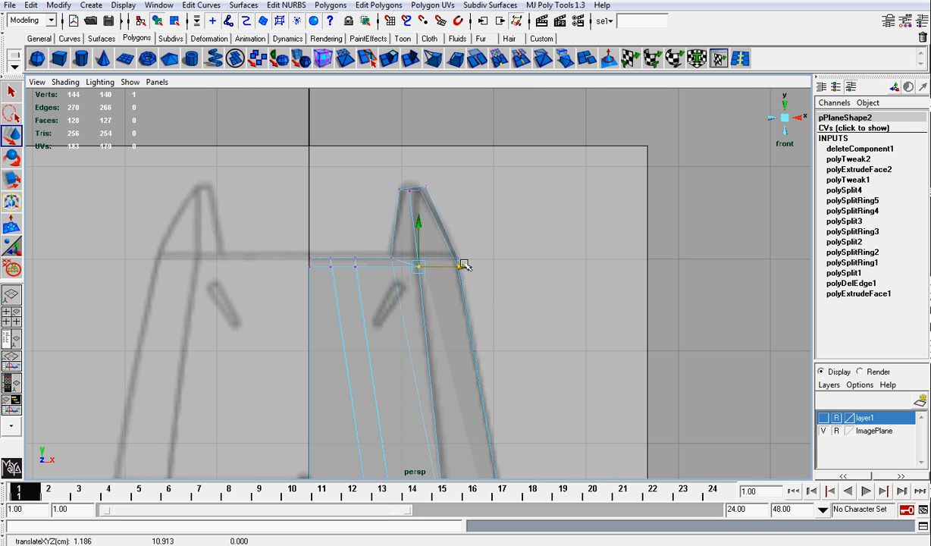
click(418, 228)
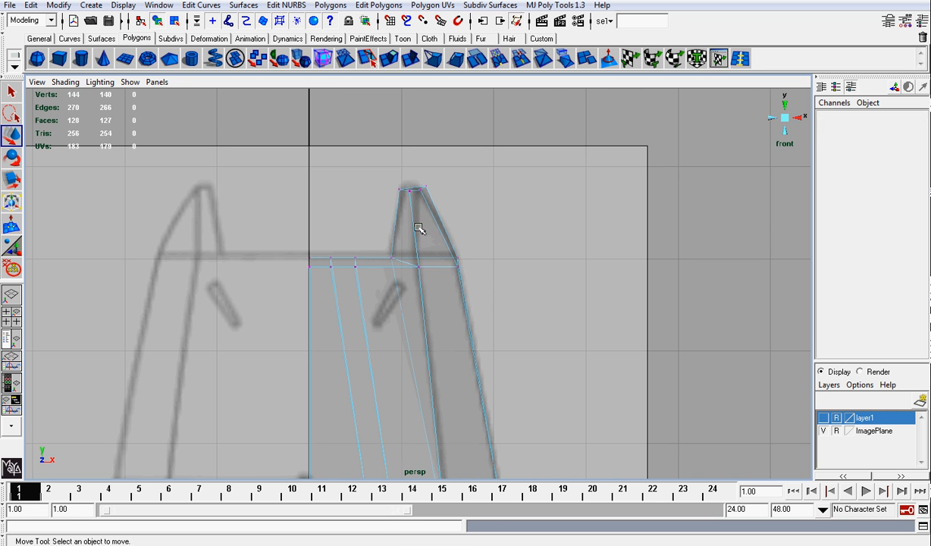
key(ctrl+z)
click(421, 230)
key(ctrl+z)
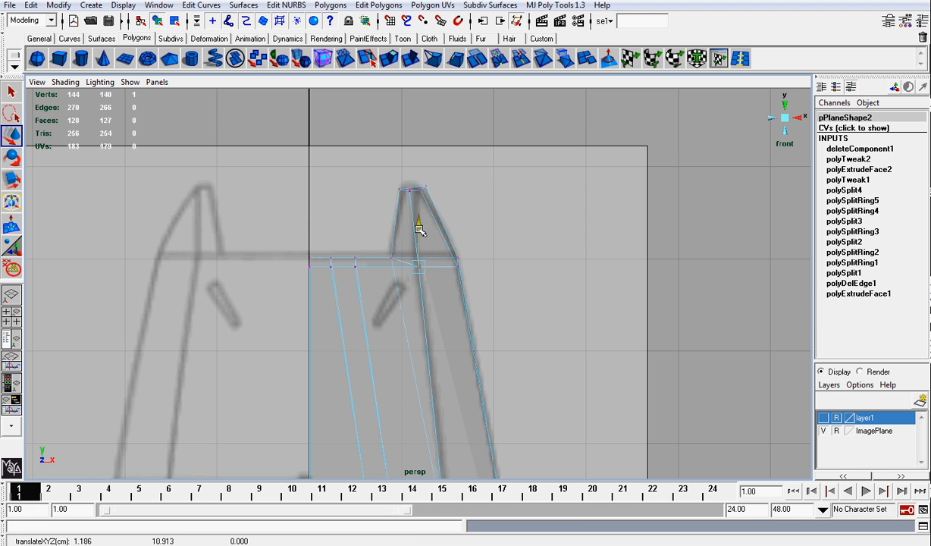
drag(418, 226, 418, 228)
scroll(457, 269, down, 5)
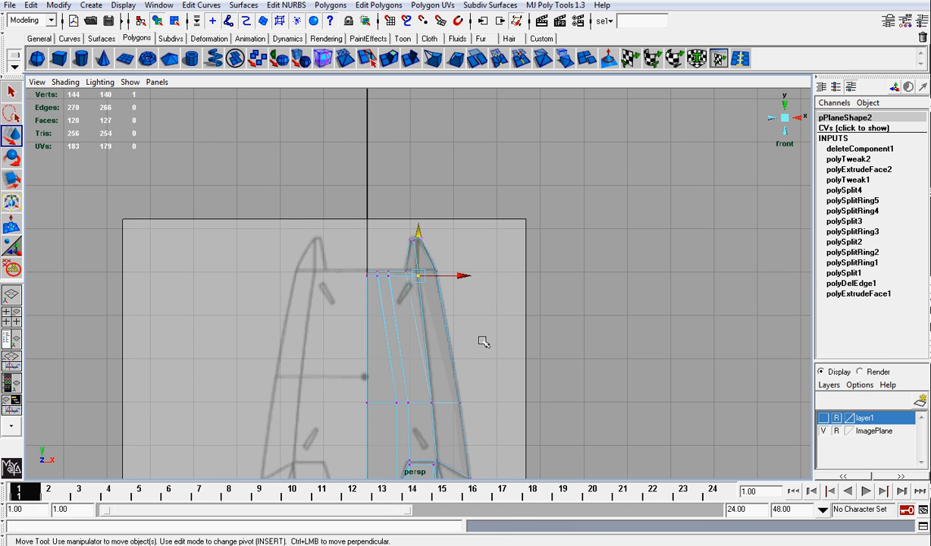
Place the lower spike's front ridge vertex and inner base vertices on the blueprint's lines in the front view.
alt+middle_drag(478, 373, 504, 210)
alt+middle_drag(501, 399, 525, 231)
alt+middle_drag(511, 307, 506, 152)
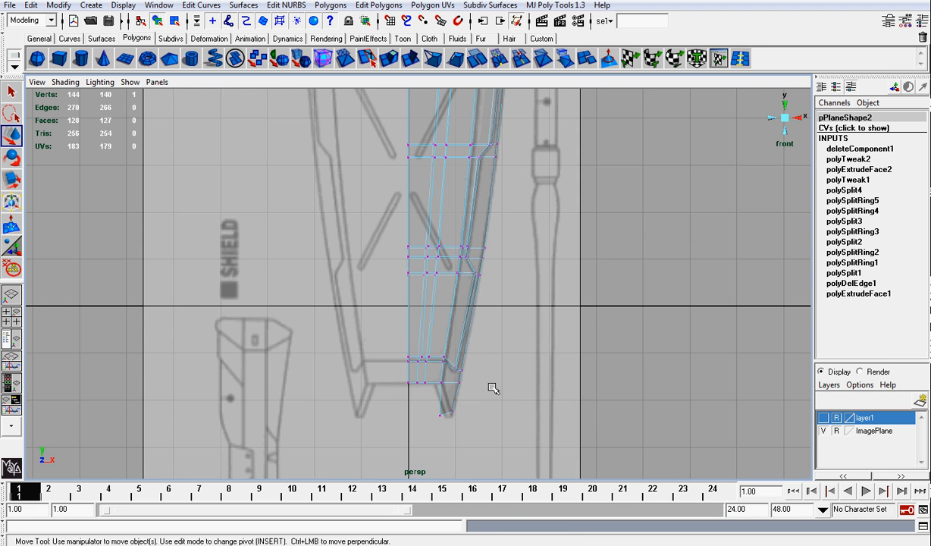
alt+middle_drag(494, 387, 507, 291)
scroll(509, 280, up, 4)
scroll(508, 289, up, 2)
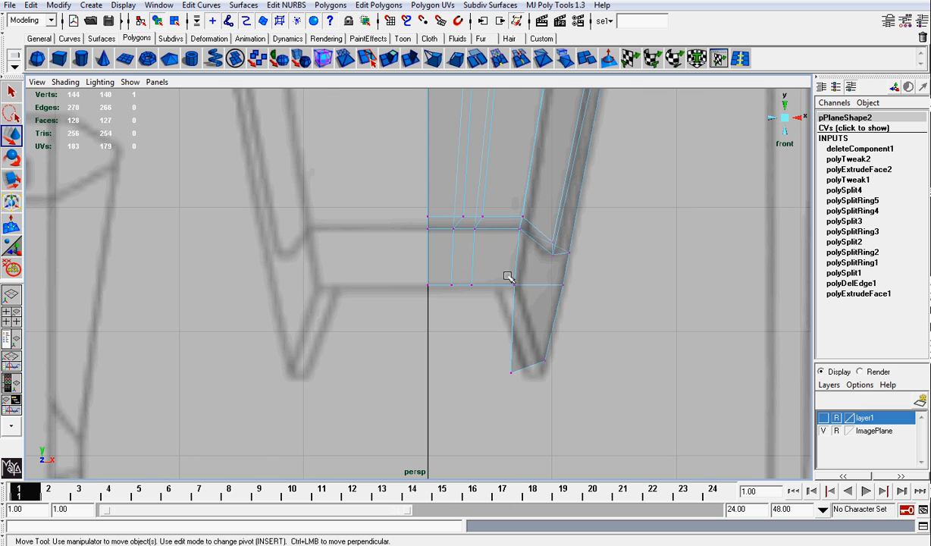
click(513, 370)
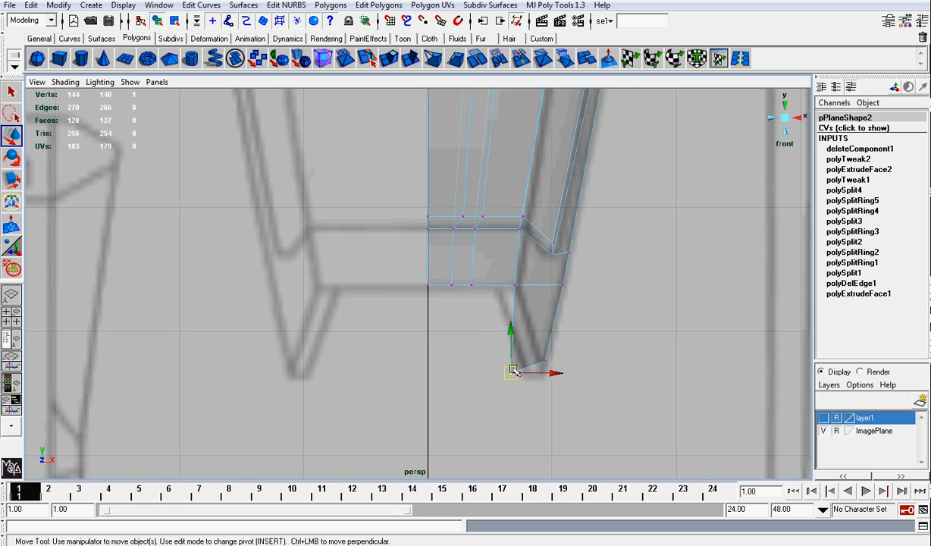
drag(514, 371, 535, 361)
click(556, 361)
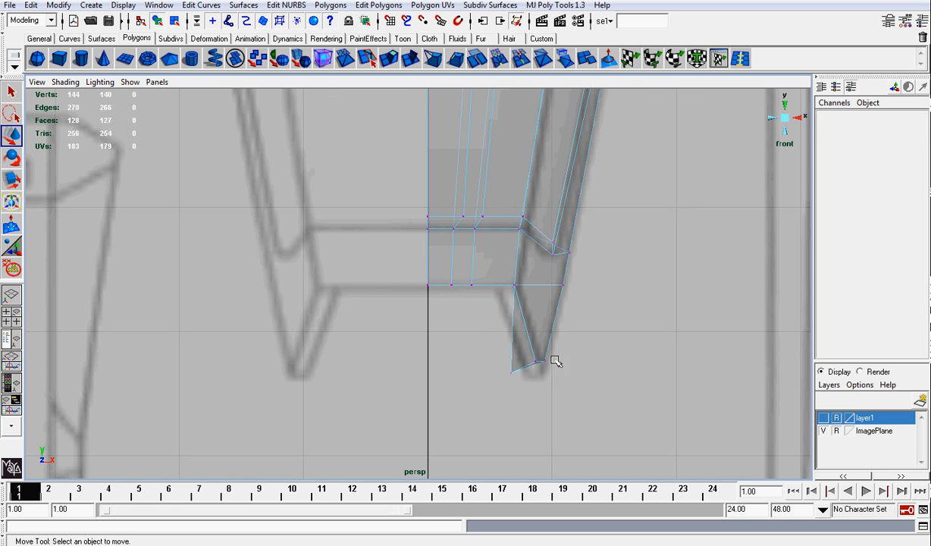
click(514, 284)
mouse_move(519, 284)
mouse_down()
mouse_move(530, 285)
mouse_move(493, 289)
mouse_move(520, 286)
mouse_up()
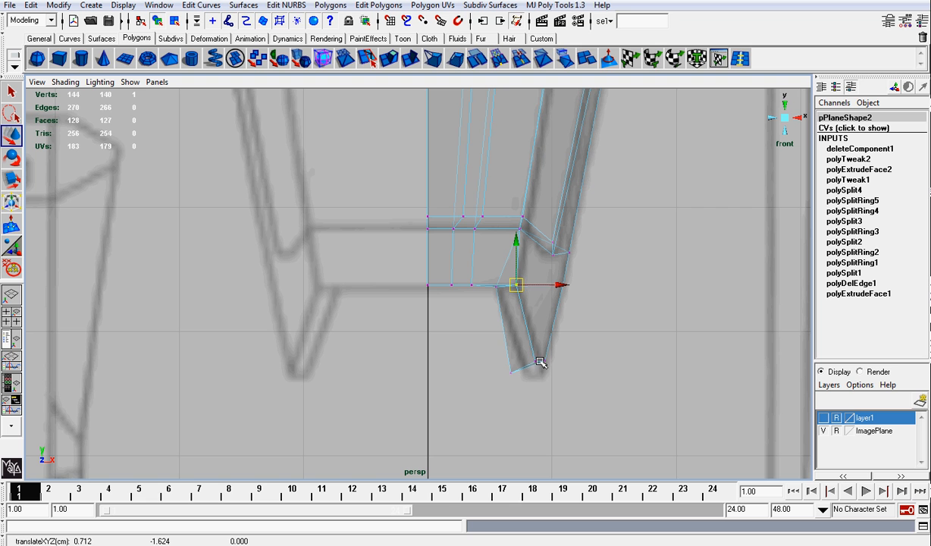
Move the remaining vertices at the lower spike's tip to match the blueprint's narrow blunt end, then clear the selection.
click(511, 371)
drag(511, 371, 551, 348)
click(541, 364)
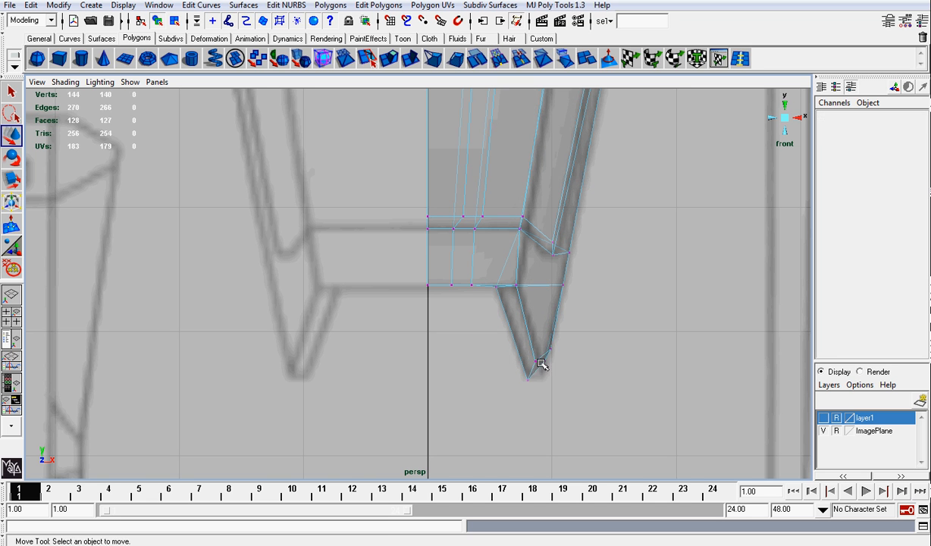
click(548, 372)
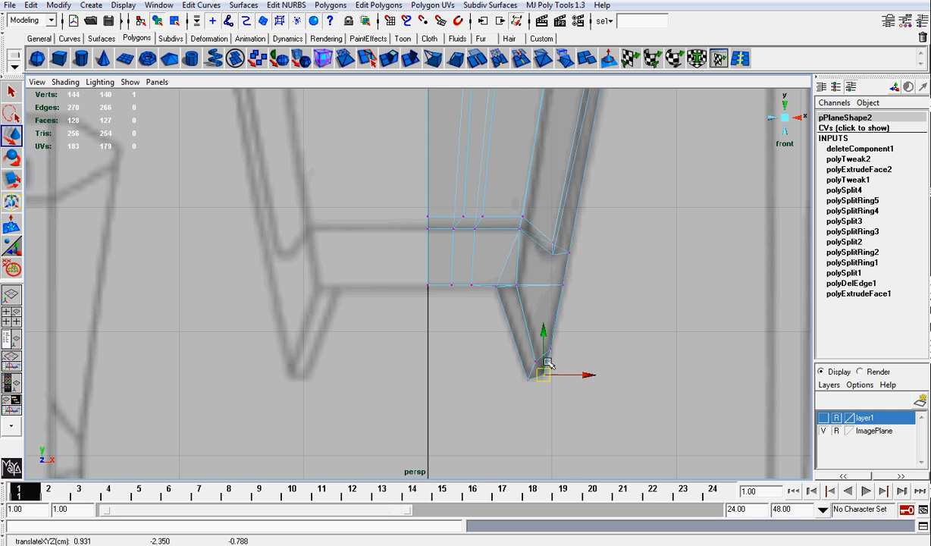
click(535, 360)
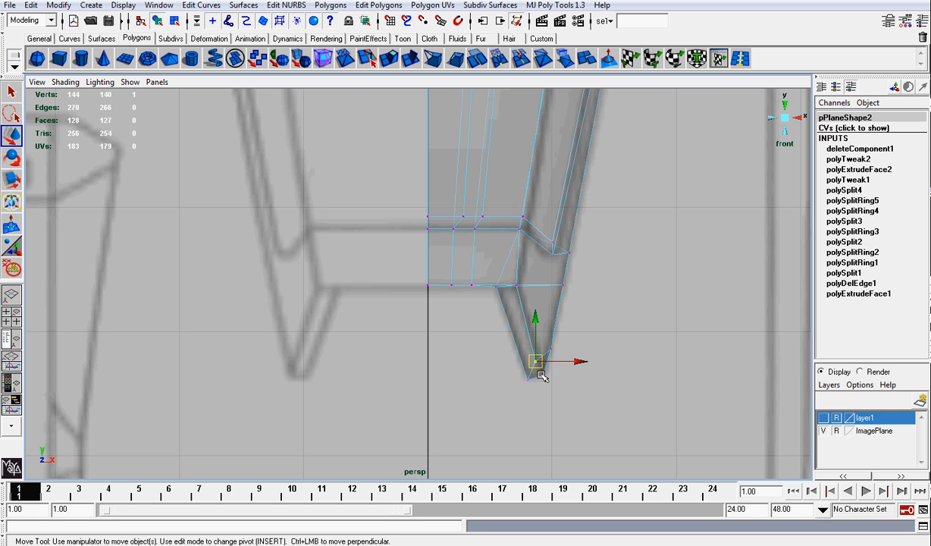
click(542, 375)
drag(543, 375, 552, 369)
click(536, 362)
click(551, 348)
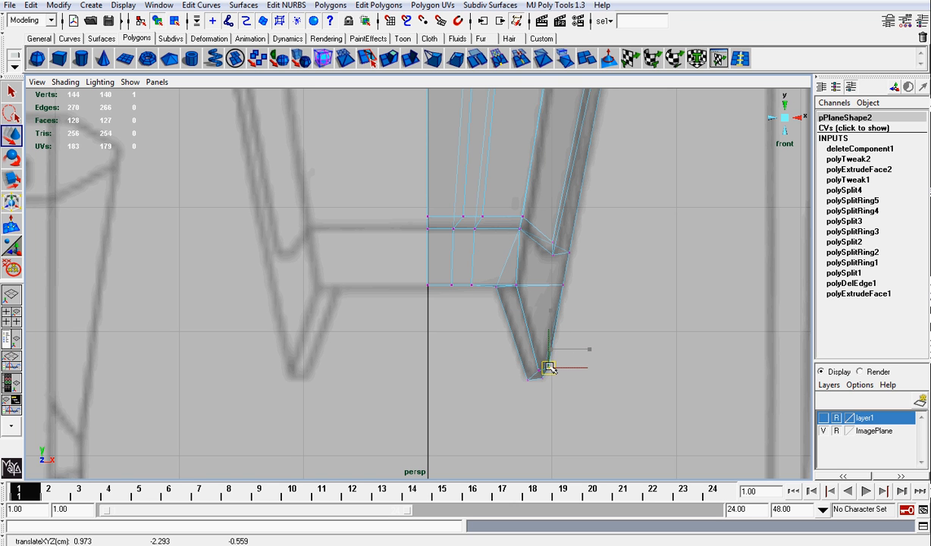
click(618, 281)
Turn off X-ray shading to display the shield mesh as solid in the front view.
alt+middle_drag(596, 235, 577, 304)
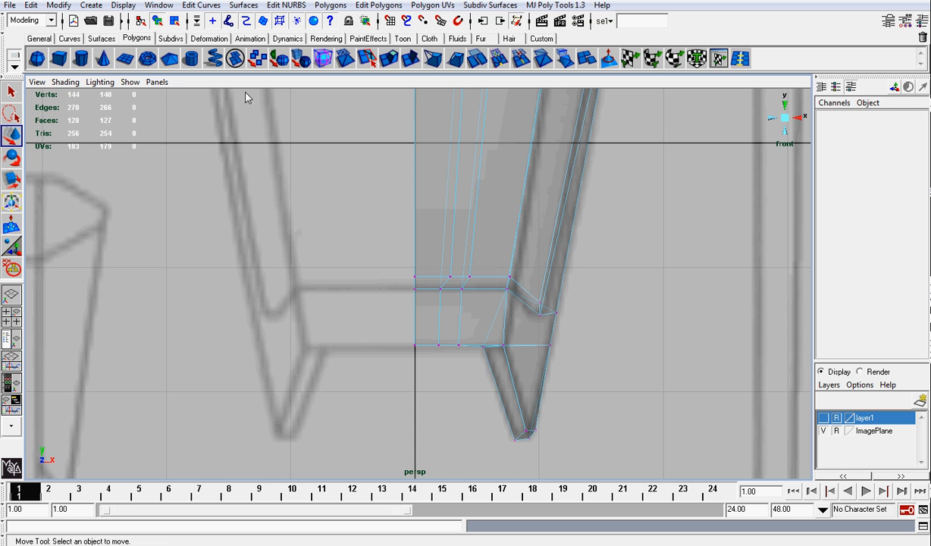
click(65, 82)
click(95, 221)
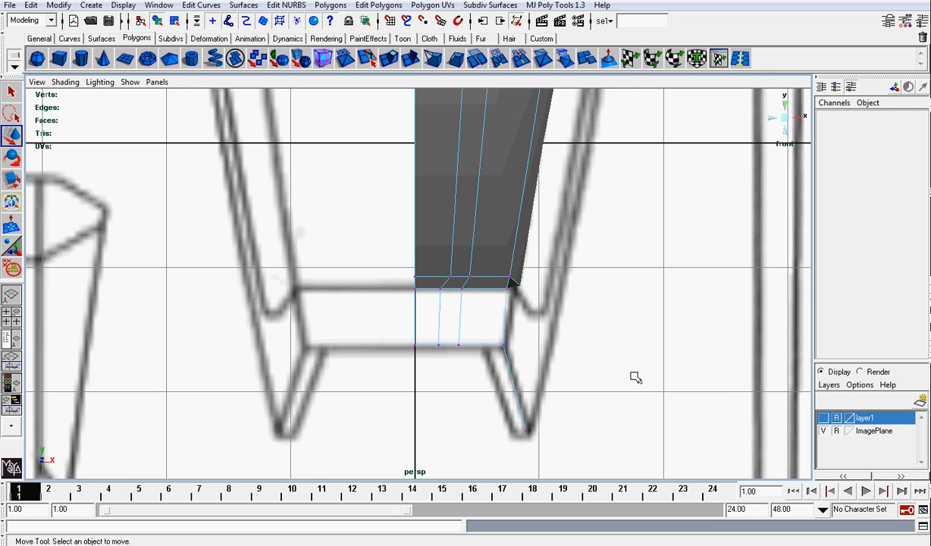
Hide the ImagePlane layer and bring the shield's upper horn into close view in perspective.
click(823, 431)
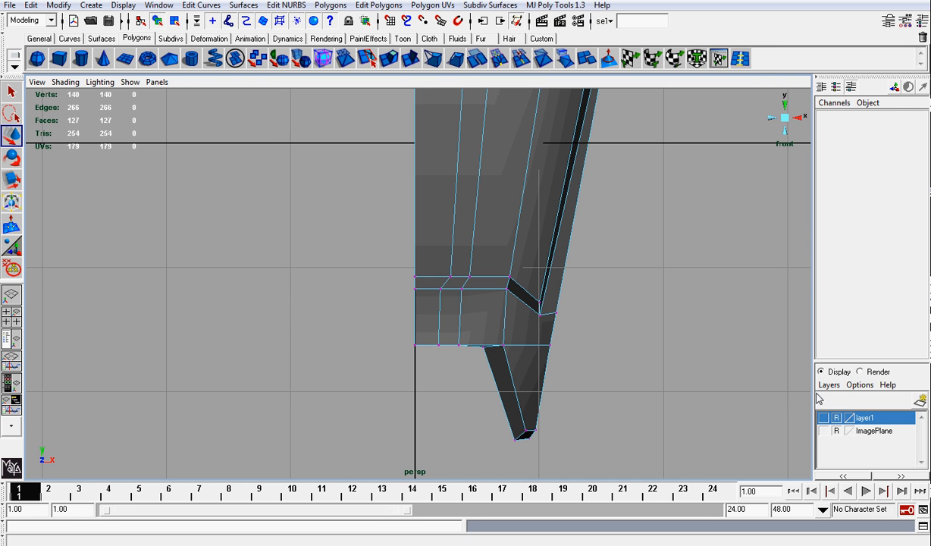
click(783, 119)
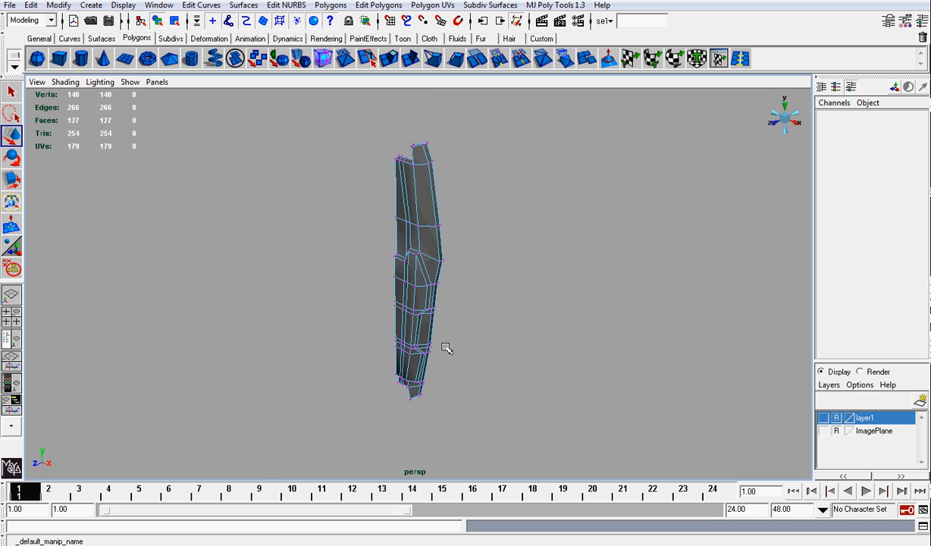
scroll(448, 349, up, 5)
alt+middle_drag(458, 330, 493, 262)
alt+drag(494, 263, 395, 216)
alt+middle_drag(395, 216, 415, 284)
scroll(415, 284, up, 5)
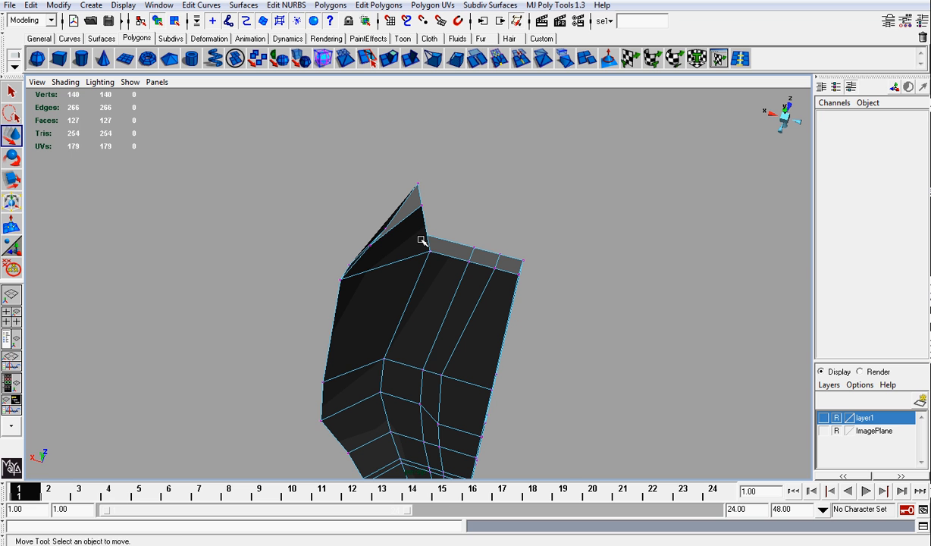
Examine the shield's horn, front panels and side thickness from several angles, ending with the right side view.
click(386, 230)
click(371, 245)
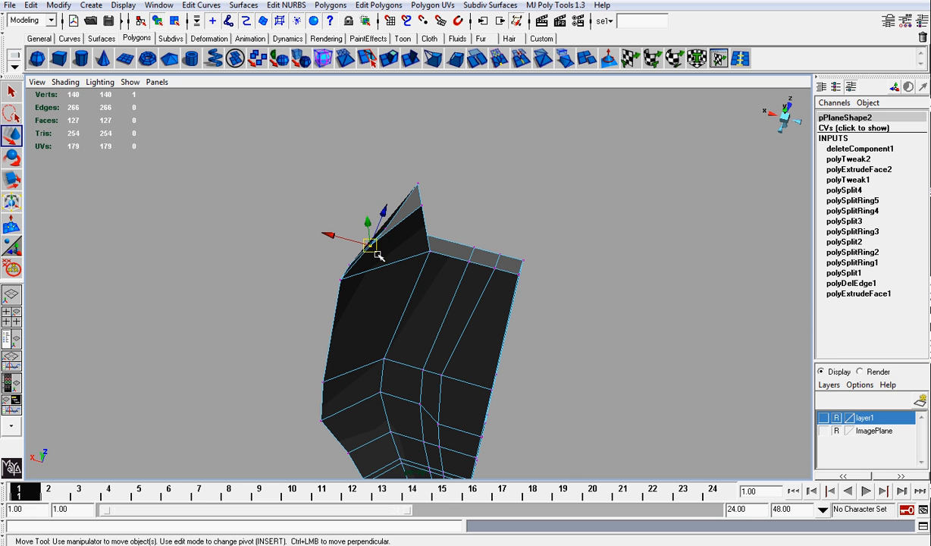
drag(374, 246, 588, 303)
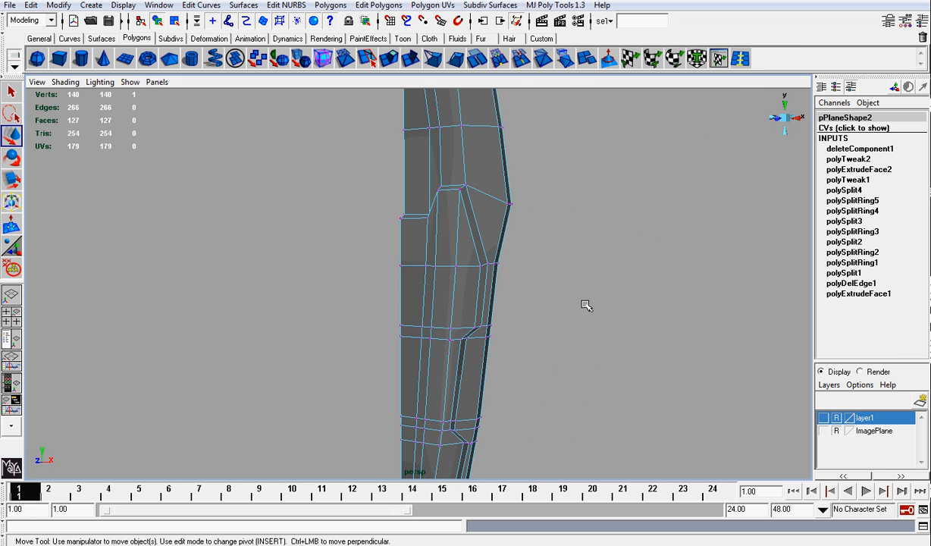
alt+middle_drag(558, 337, 576, 195)
alt+middle_drag(504, 347, 513, 274)
alt+drag(519, 347, 546, 316)
click(554, 383)
alt+drag(554, 383, 409, 471)
alt+middle_drag(399, 171, 442, 286)
alt+drag(442, 287, 224, 296)
click(774, 129)
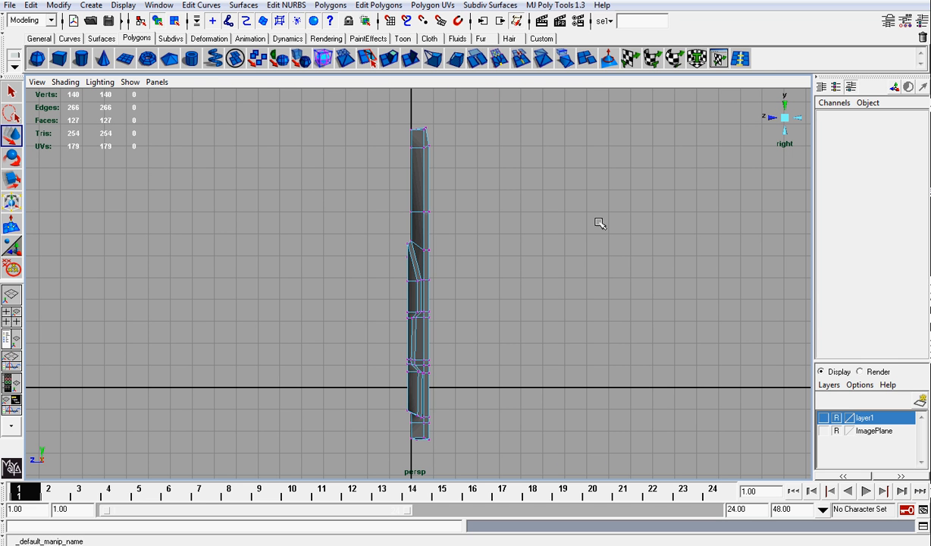
Select the paired vertices along the shield's outer rear rim, from the upper horn's tip down to the lower spike.
alt+drag(789, 120, 518, 231)
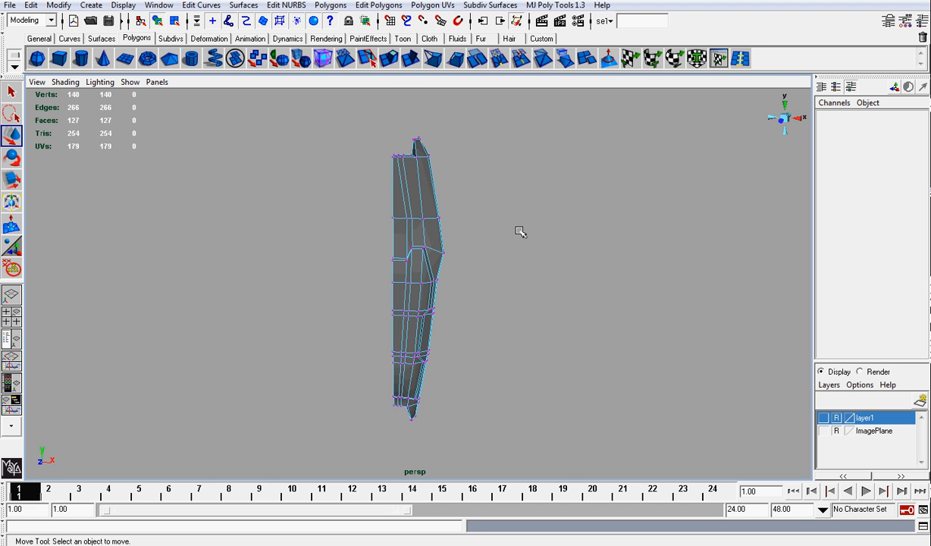
right_click(428, 196)
alt+drag(428, 195, 447, 170)
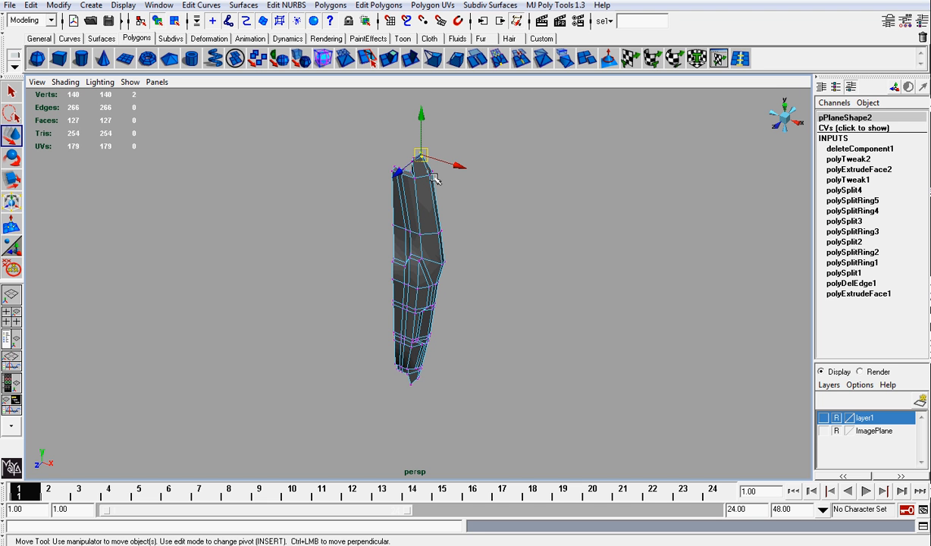
shift+drag(480, 249, 478, 251)
alt+right_drag(470, 275, 478, 318)
alt+drag(478, 318, 458, 260)
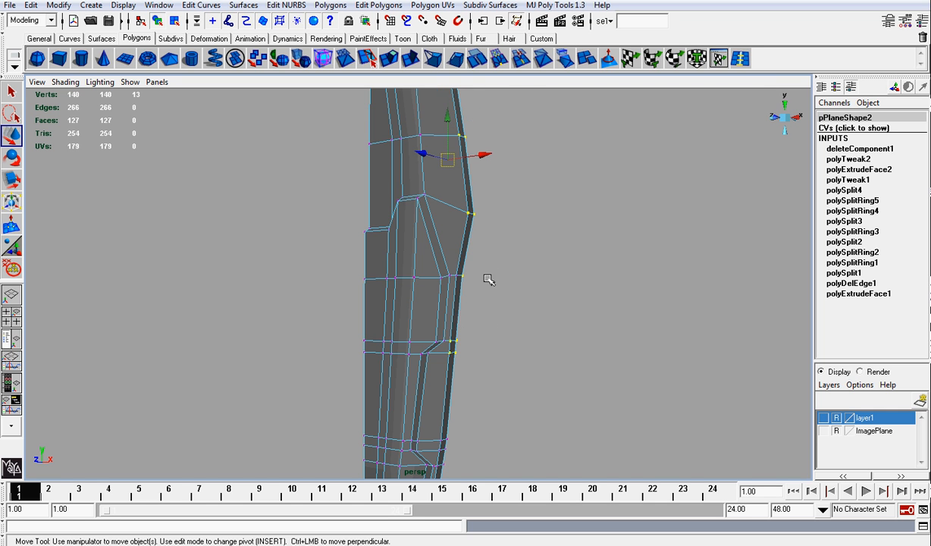
alt+middle_drag(507, 389, 510, 275)
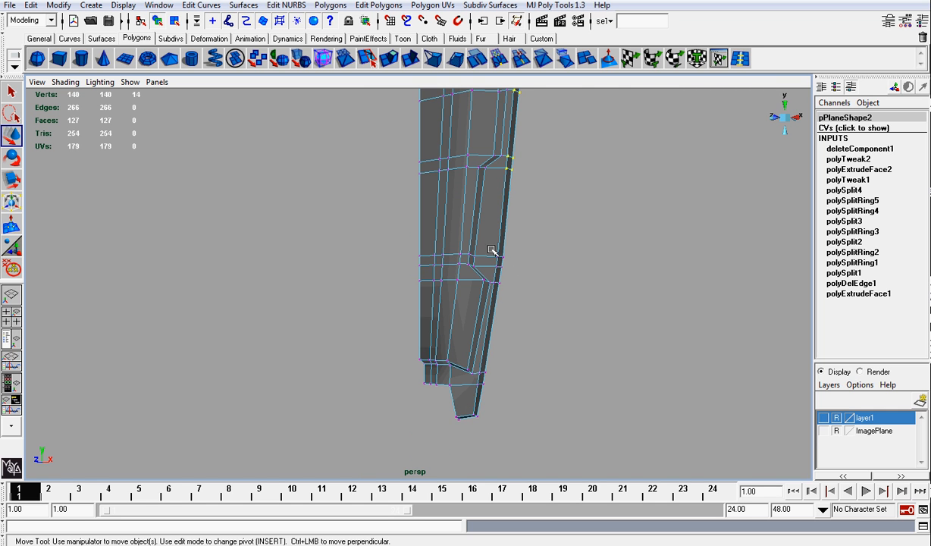
scroll(555, 314, up, 3)
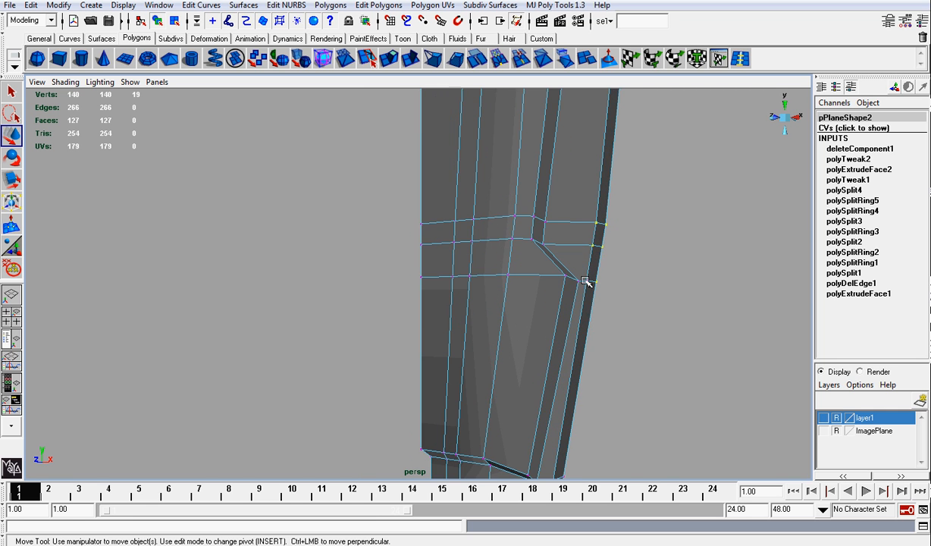
alt+middle_drag(627, 350, 643, 250)
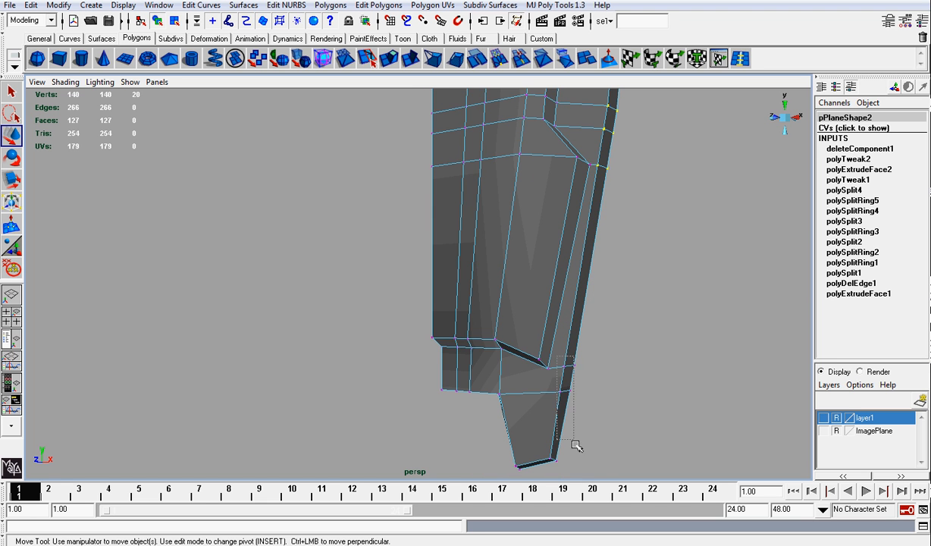
shift+drag(568, 468, 569, 467)
Restore the rim vertex selection and move it backward along Z to deepen the shield's side.
alt+drag(569, 468, 502, 299)
click(503, 298)
key(ctrl+z)
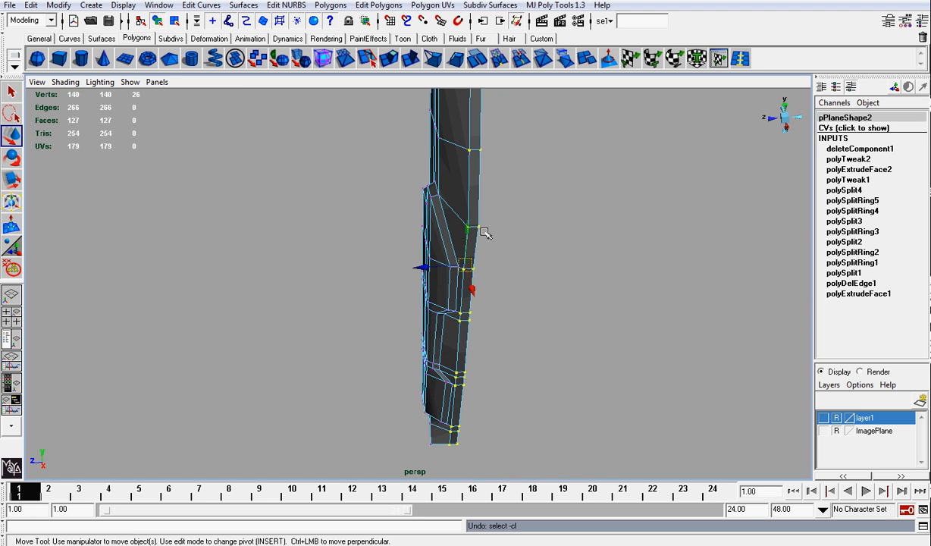
alt+drag(484, 231, 460, 225)
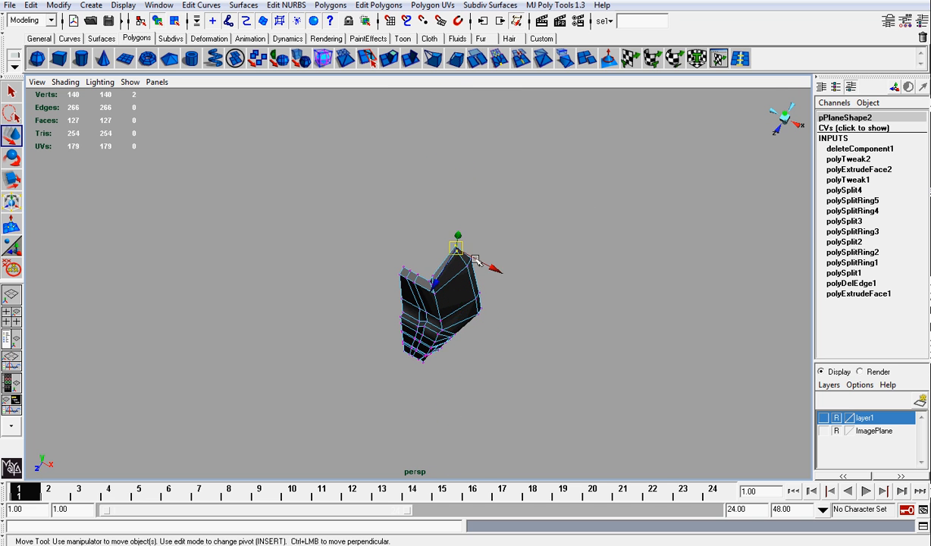
Move the upper horn's two rear tip vertices inward along X and align the outer one with the rim edge below.
alt+drag(475, 260, 663, 267)
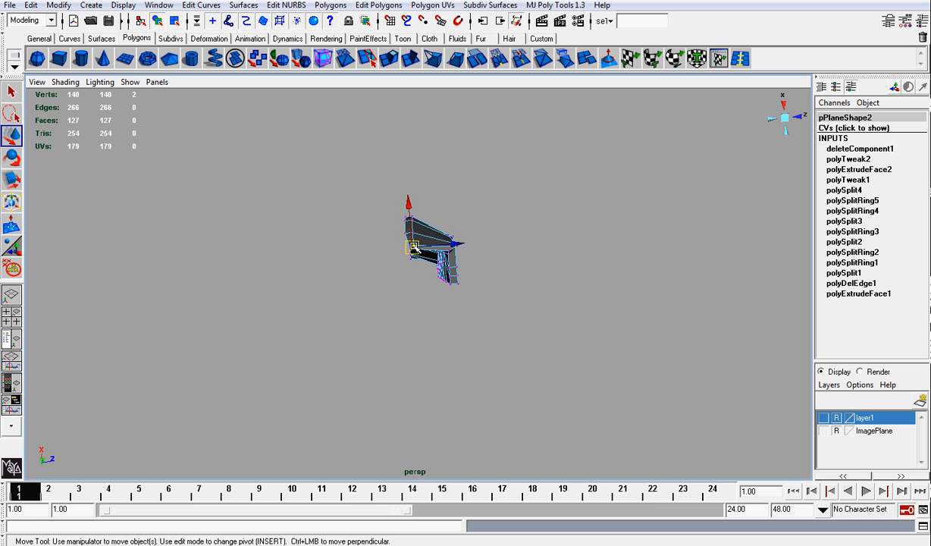
mouse_move(415, 248)
mouse_down()
mouse_move(685, 210)
mouse_move(700, 182)
mouse_move(475, 263)
mouse_move(413, 262)
mouse_up()
click(463, 185)
scroll(476, 290, up, 3)
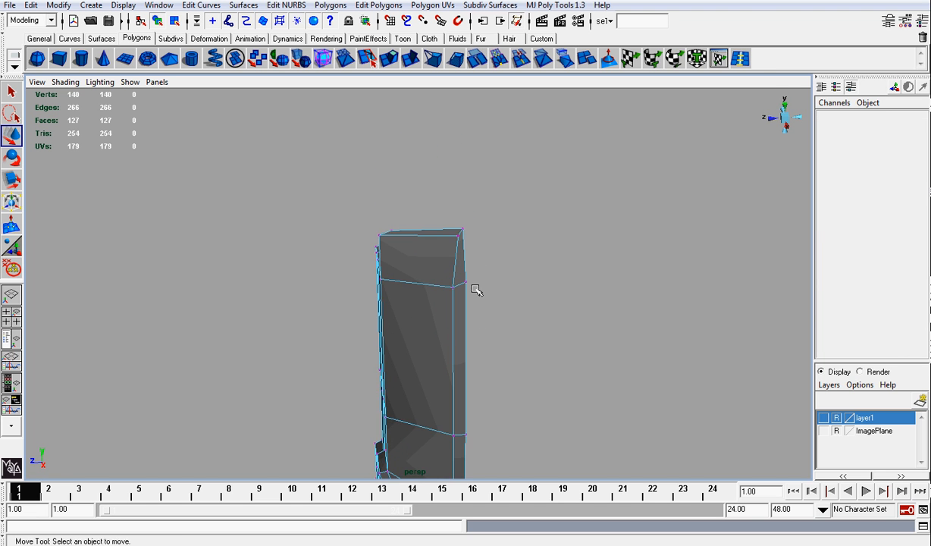
click(459, 233)
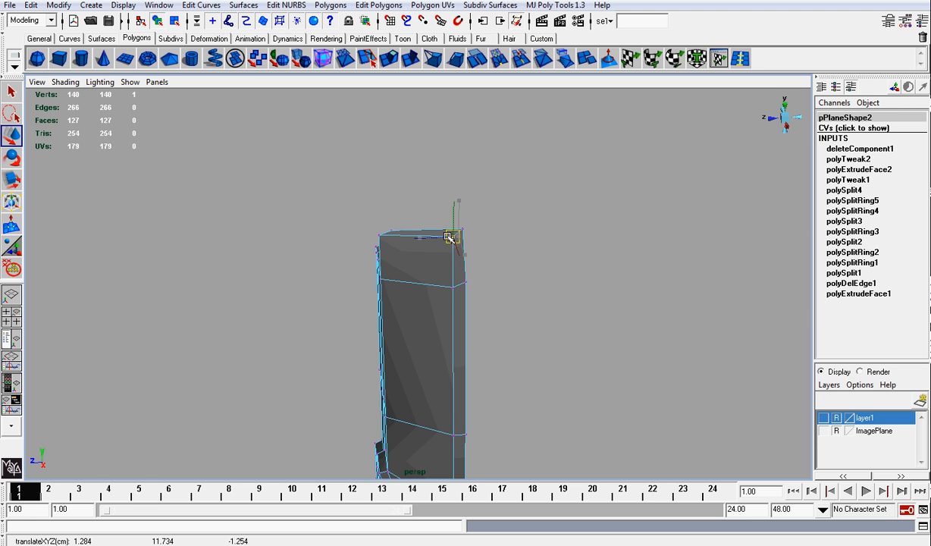
click(500, 241)
Reposition the lower spike's tip vertices in perspective to reshape its depth toward the rear rim.
alt+drag(500, 241, 561, 310)
alt+right_drag(561, 309, 563, 228)
alt+drag(563, 228, 506, 279)
click(502, 277)
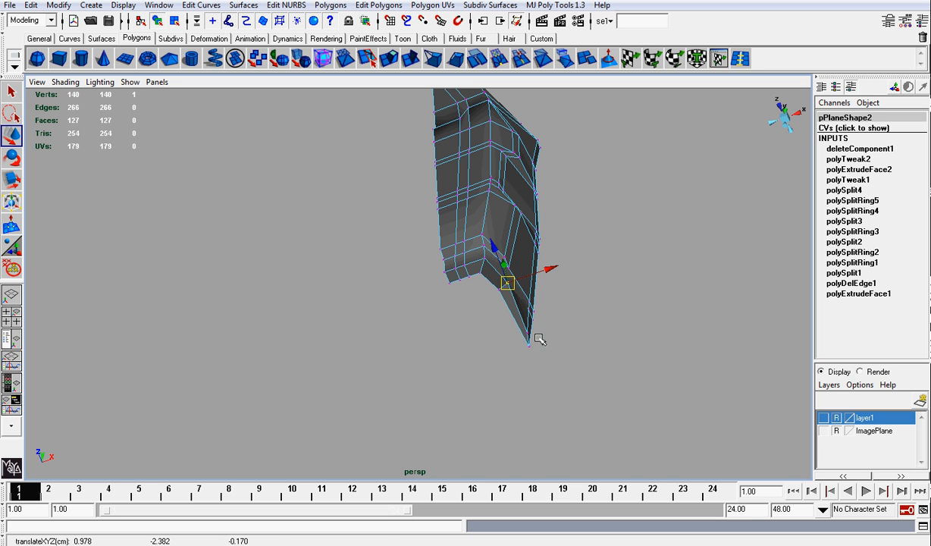
drag(528, 331, 534, 326)
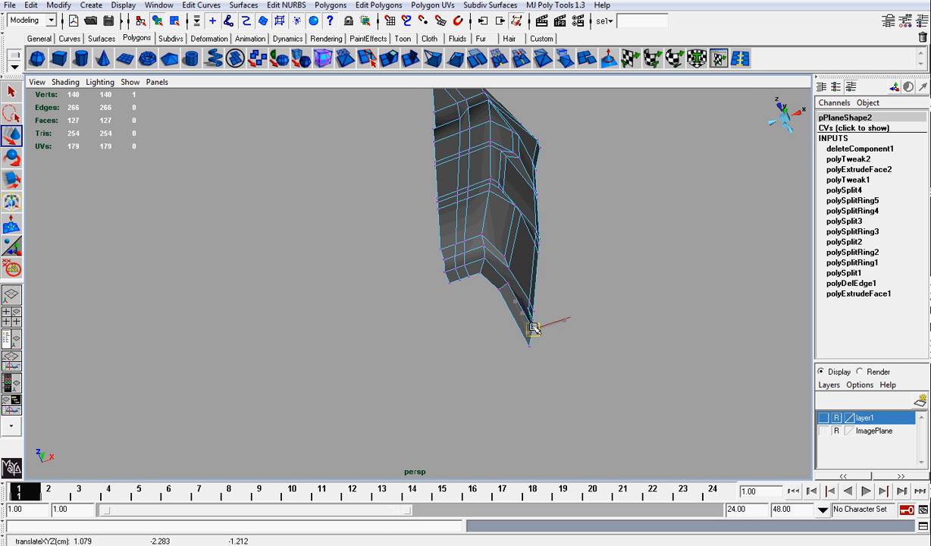
Shift the lower spike's tip vertices inward along X so the spike points straighter down, and clear the selection.
click(580, 280)
alt+drag(580, 280, 523, 364)
click(518, 357)
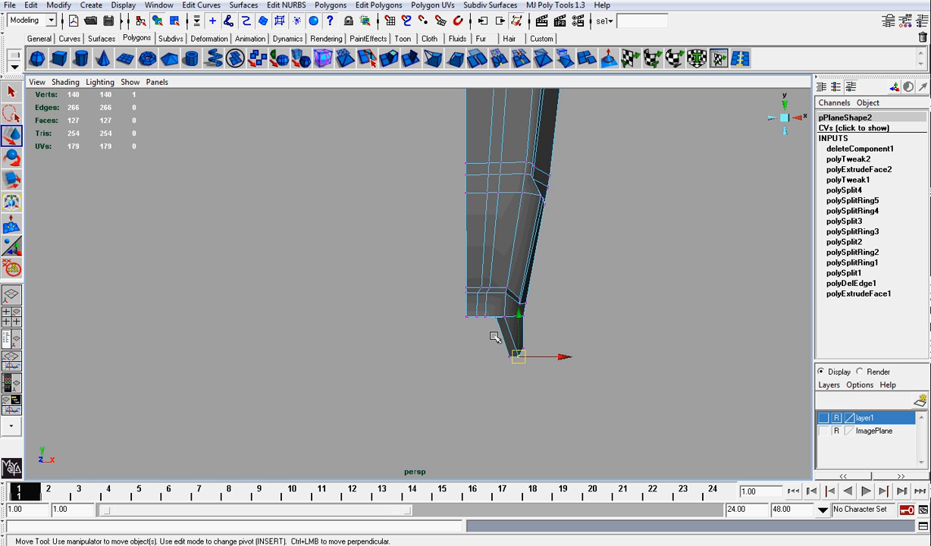
click(563, 352)
click(599, 252)
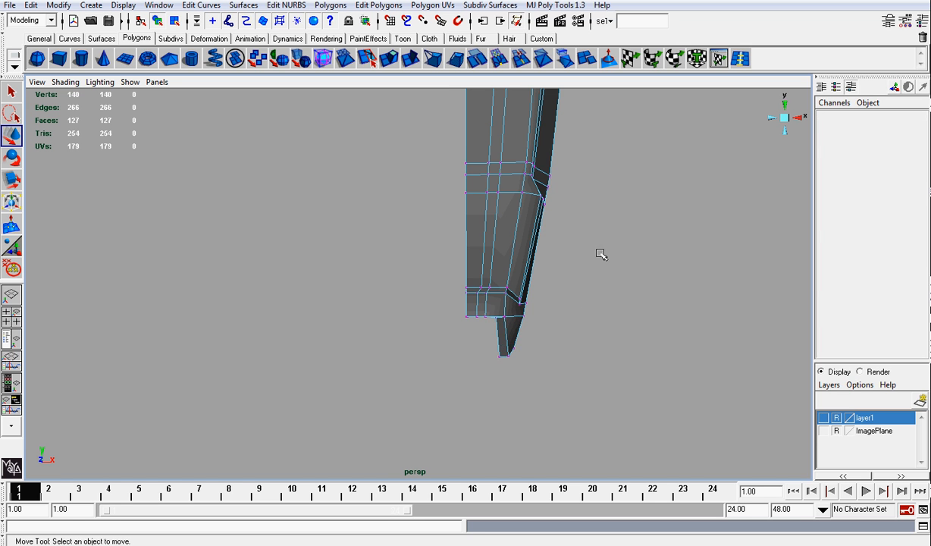
Return to object mode and check the shield's whole silhouette from the front and side.
alt+right_drag(599, 251, 586, 208)
alt+middle_drag(586, 209, 576, 349)
right_drag(481, 216, 516, 189)
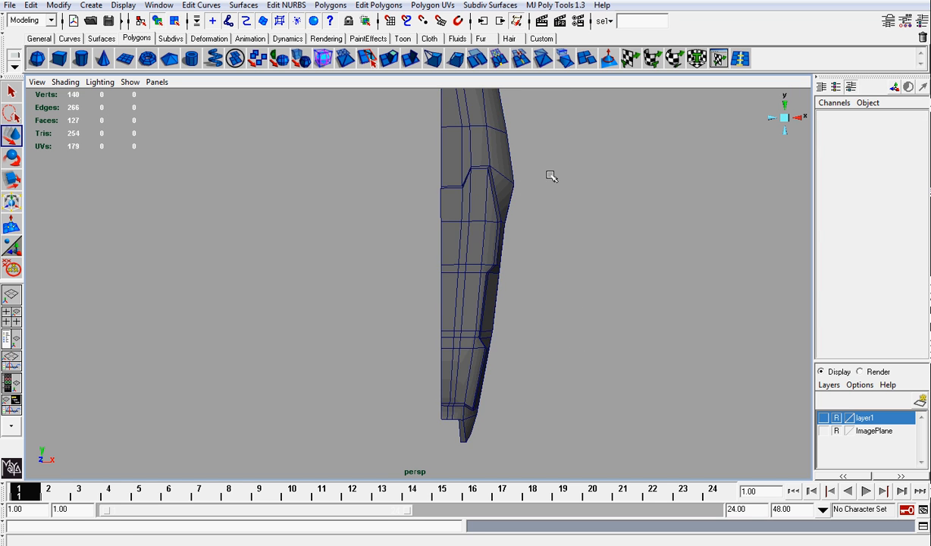
alt+drag(551, 175, 401, 215)
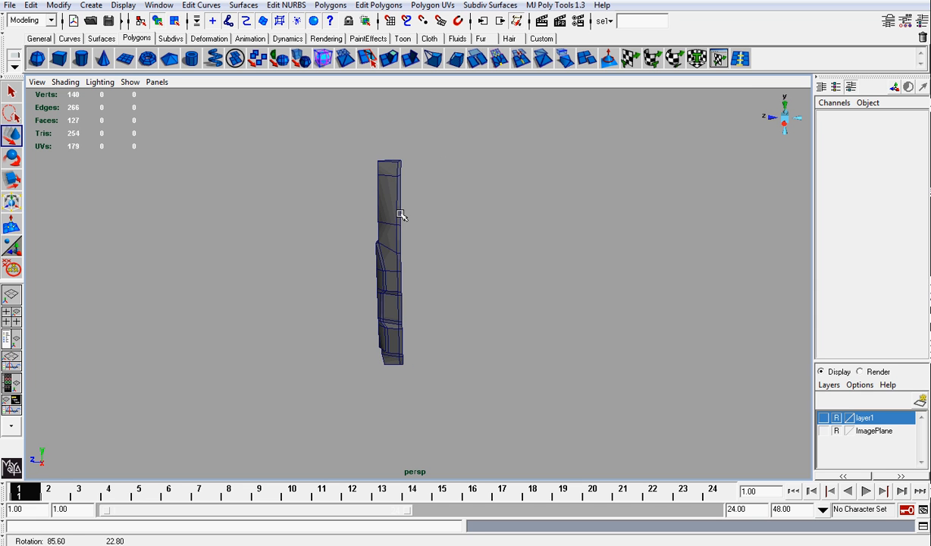
Raise the two rear rim vertices at the shield's widest bend along Y in the right side view.
click(788, 123)
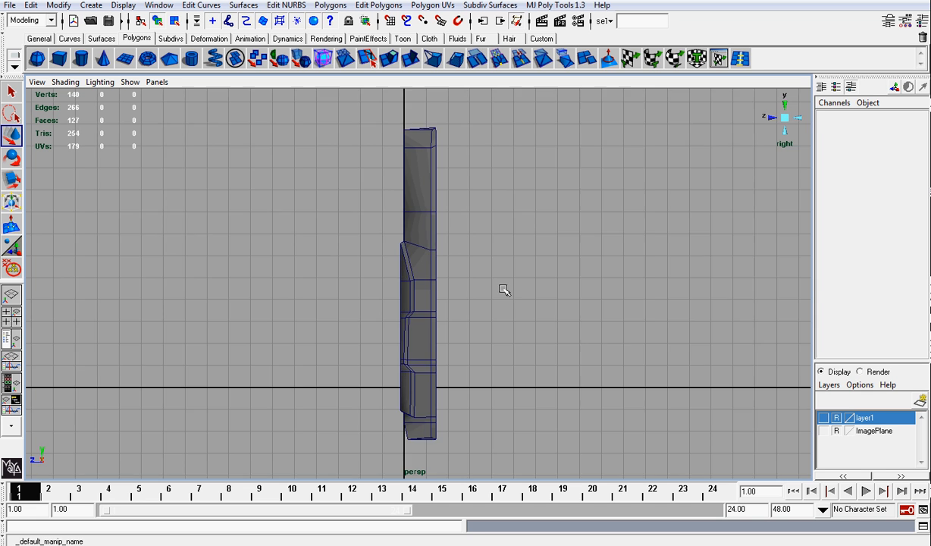
right_click(437, 229)
right_drag(437, 228, 446, 231)
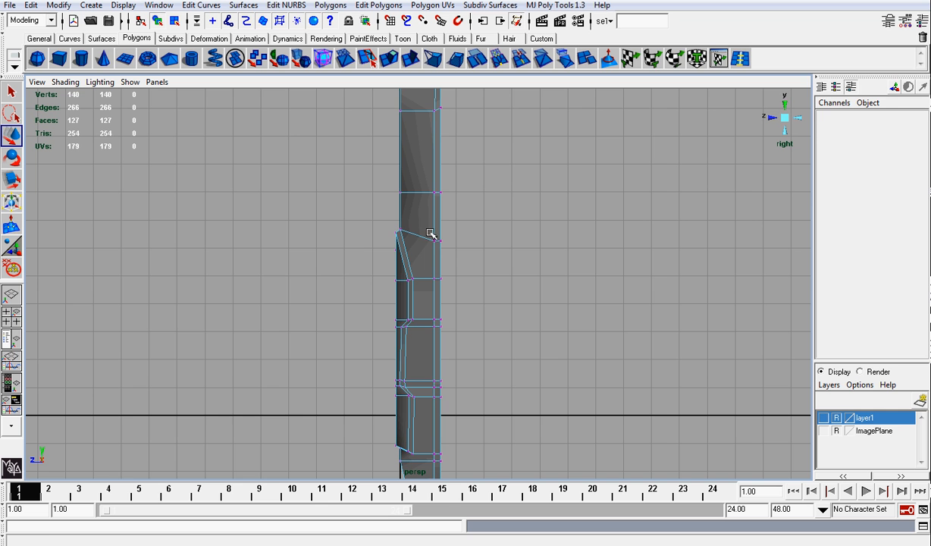
drag(428, 231, 463, 251)
drag(437, 203, 437, 199)
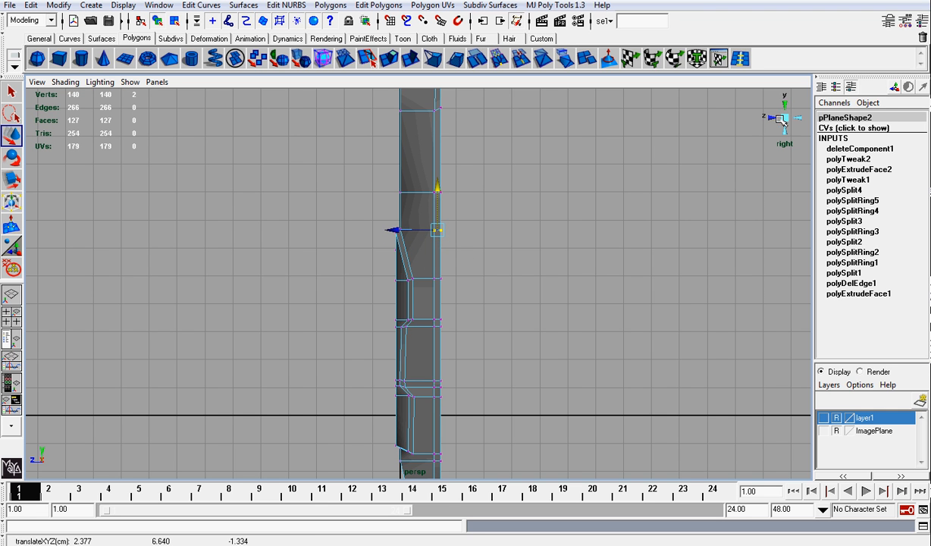
click(781, 120)
Return to object mode and examine the whole shield mesh, its bend and its upper horn from several angles.
right_drag(382, 200, 421, 187)
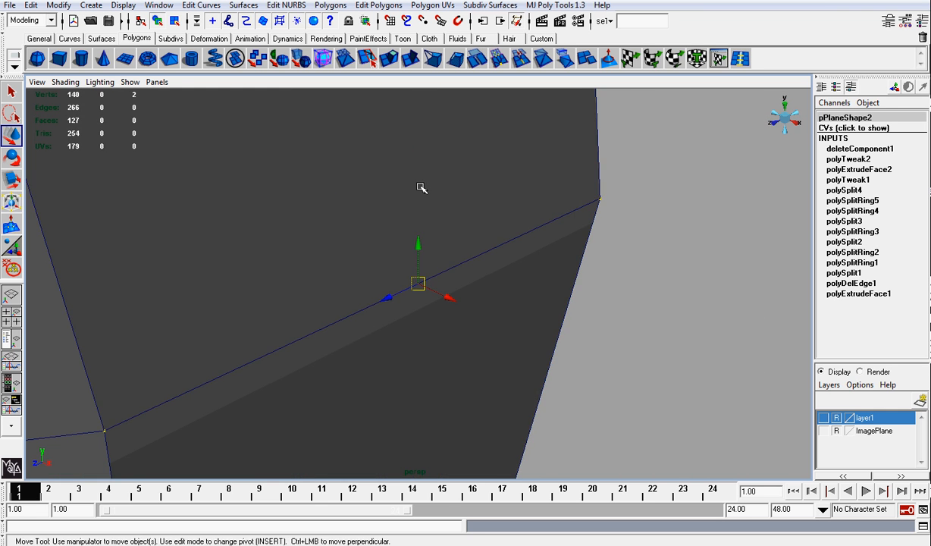
click(422, 188)
scroll(561, 198, down, 6)
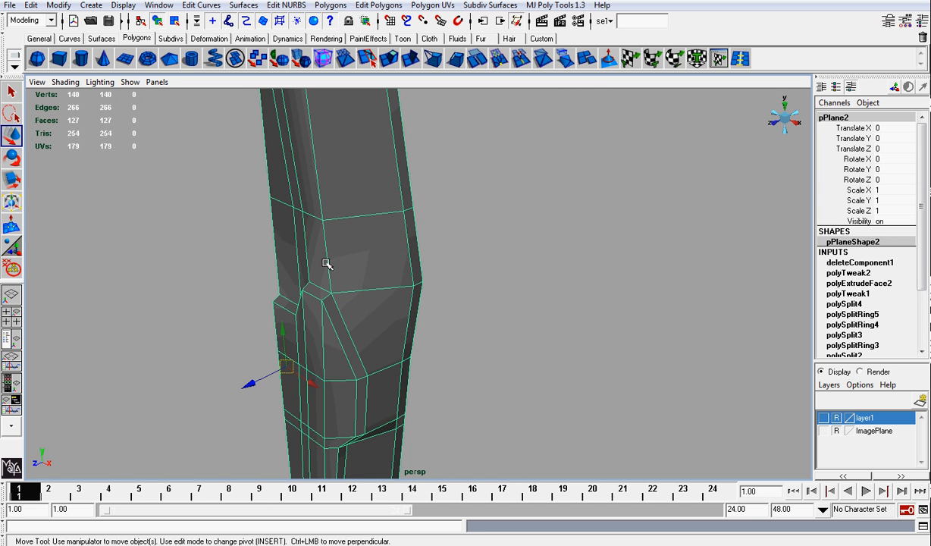
alt+drag(326, 263, 395, 265)
right_drag(395, 266, 483, 219)
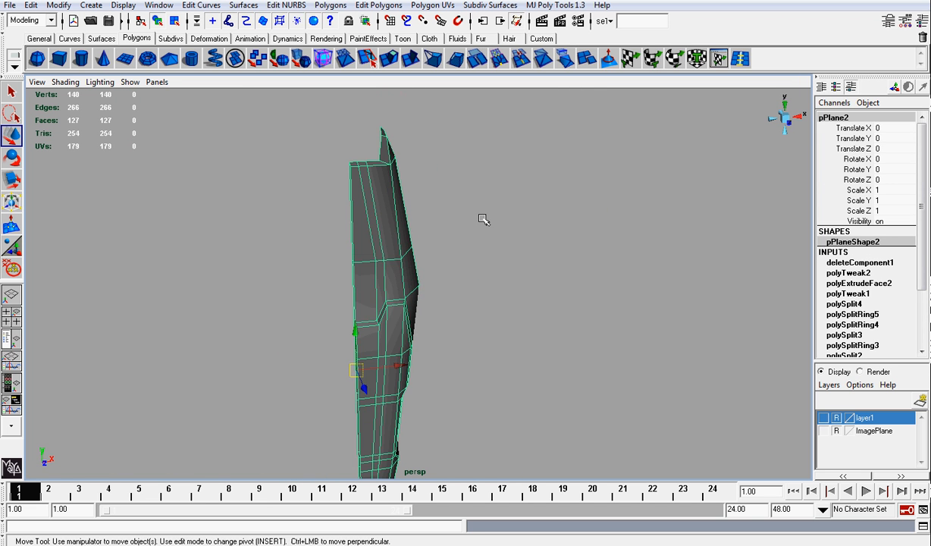
click(483, 220)
alt+drag(483, 219, 437, 230)
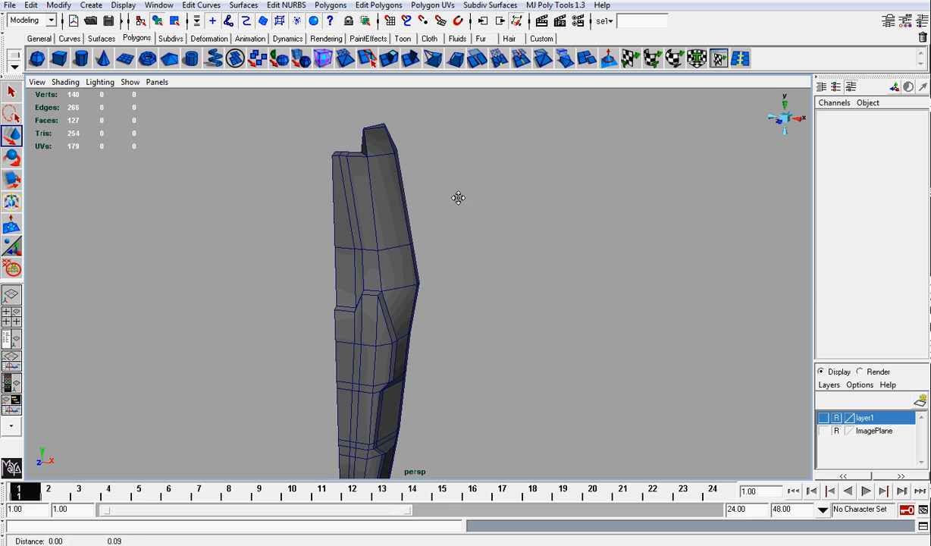
alt+middle_drag(458, 197, 501, 250)
alt+drag(502, 249, 405, 258)
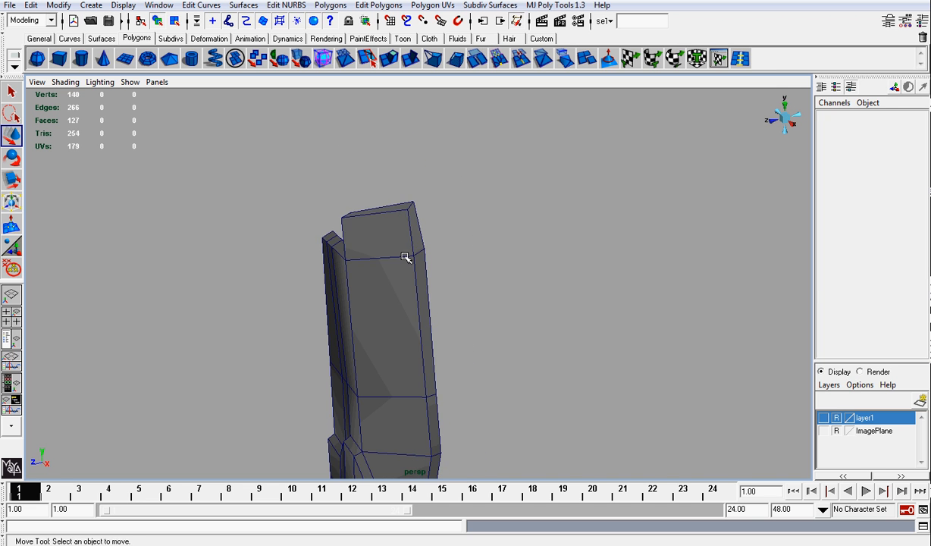
Select the front vertex at the upper horn's tip and examine it from the side.
right_drag(393, 216, 357, 216)
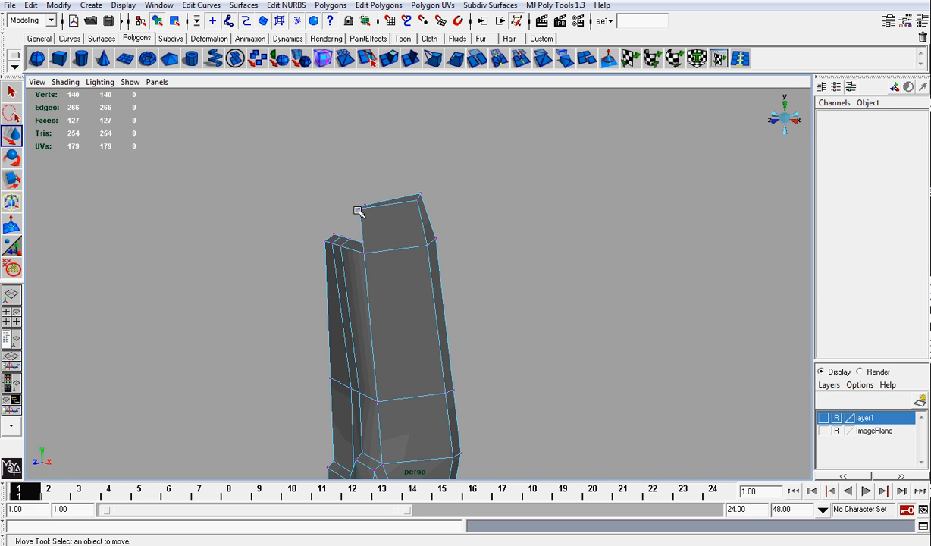
click(361, 210)
alt+drag(360, 210, 350, 220)
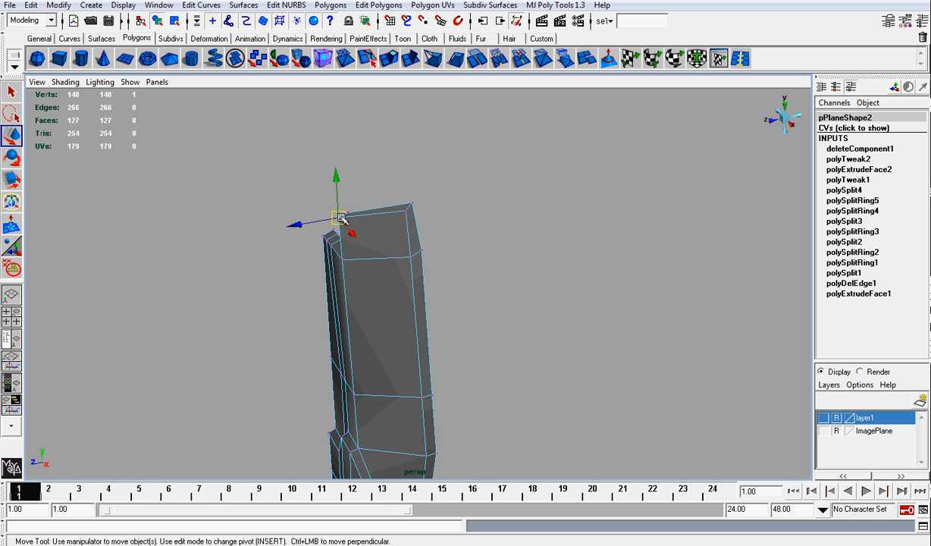
Show layer1 and move the shield forward along Z to 9.639, in front of the reference photo.
click(824, 420)
alt+drag(665, 307, 385, 282)
right_drag(385, 282, 392, 267)
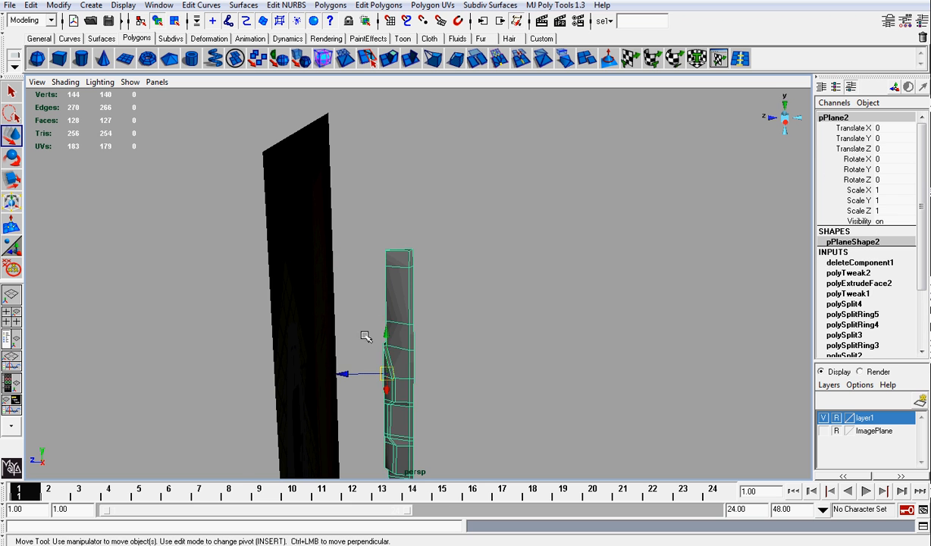
drag(348, 375, 431, 345)
alt+drag(423, 308, 548, 252)
scroll(547, 252, down, 3)
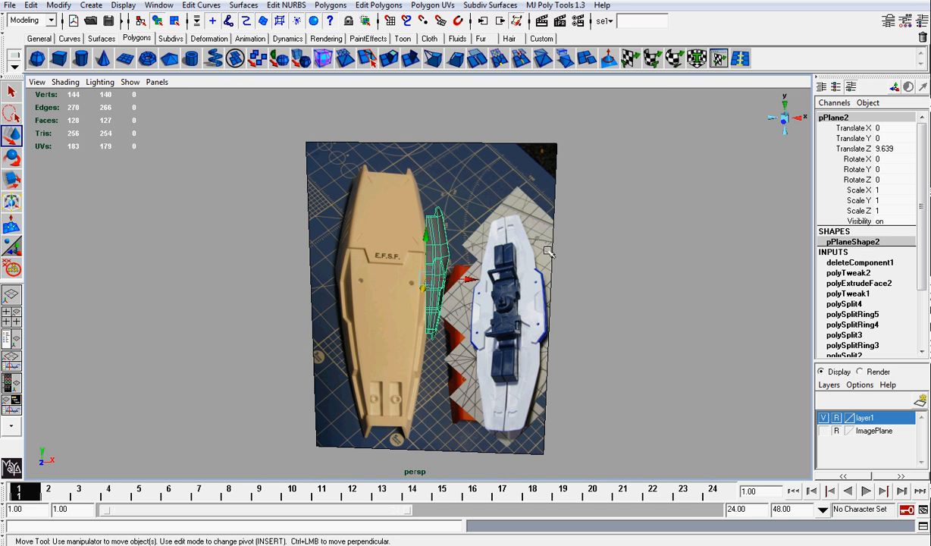
Try repositioning the two inner tip vertices of the shield's upper horn beside the reference photo, and undo the move.
scroll(547, 251, up, 5)
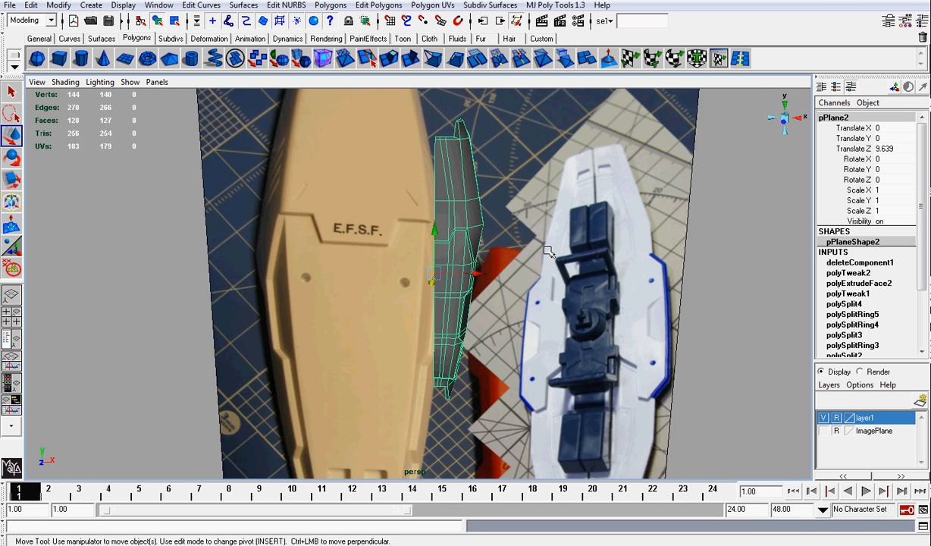
alt+middle_drag(535, 206, 521, 275)
alt+drag(522, 274, 420, 277)
alt+middle_drag(307, 197, 379, 201)
mouse_move(379, 201)
alt+right_down()
mouse_move(409, 218)
mouse_move(382, 205)
alt+right_up()
alt+drag(382, 204, 542, 228)
click(439, 181)
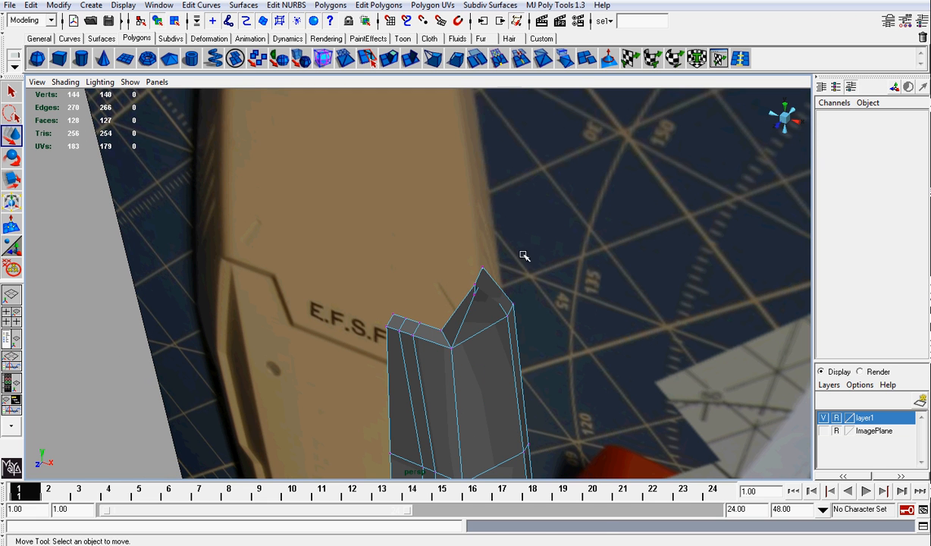
key(ctrl+z)
key(ctrl+z)
key(ctrl+z)
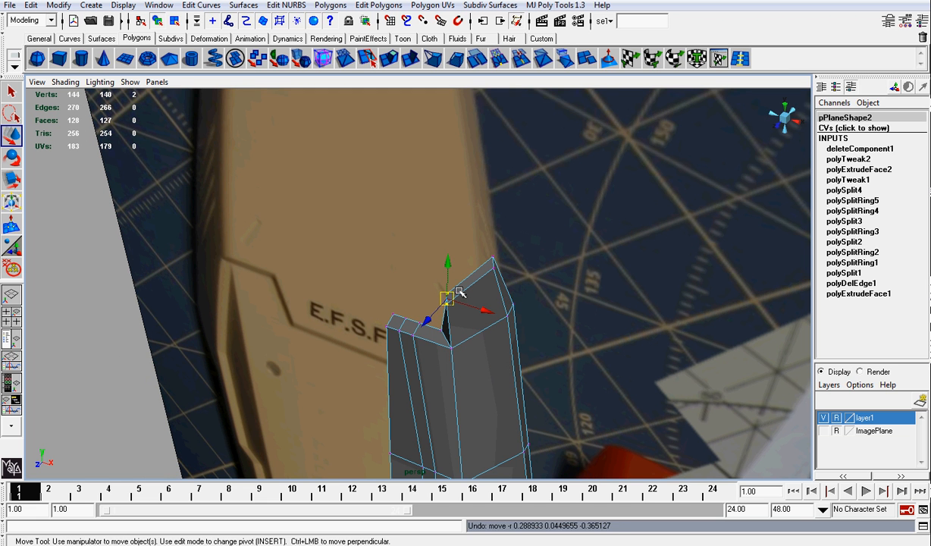
Move the single inner vertex at the upper horn's tip slightly toward the horn's outer side.
click(448, 258)
click(455, 316)
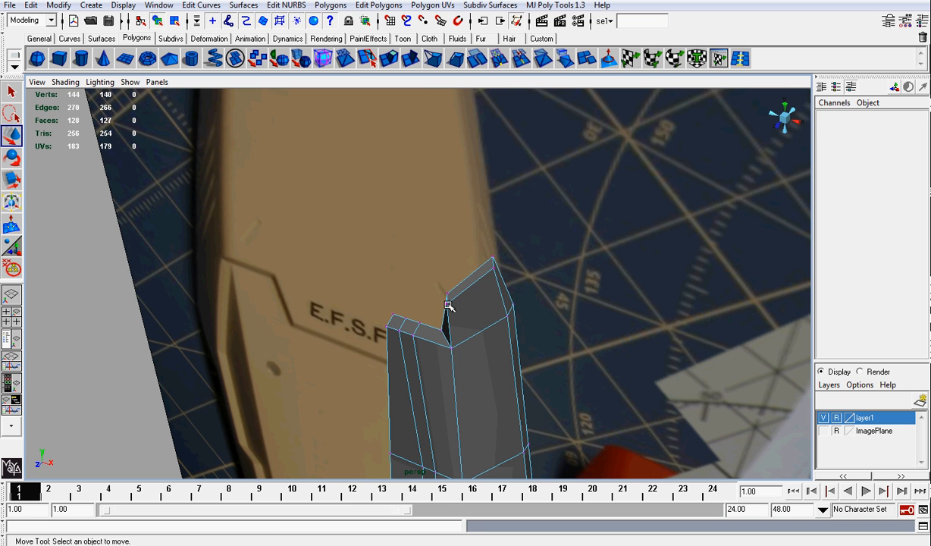
click(448, 304)
drag(447, 305, 458, 304)
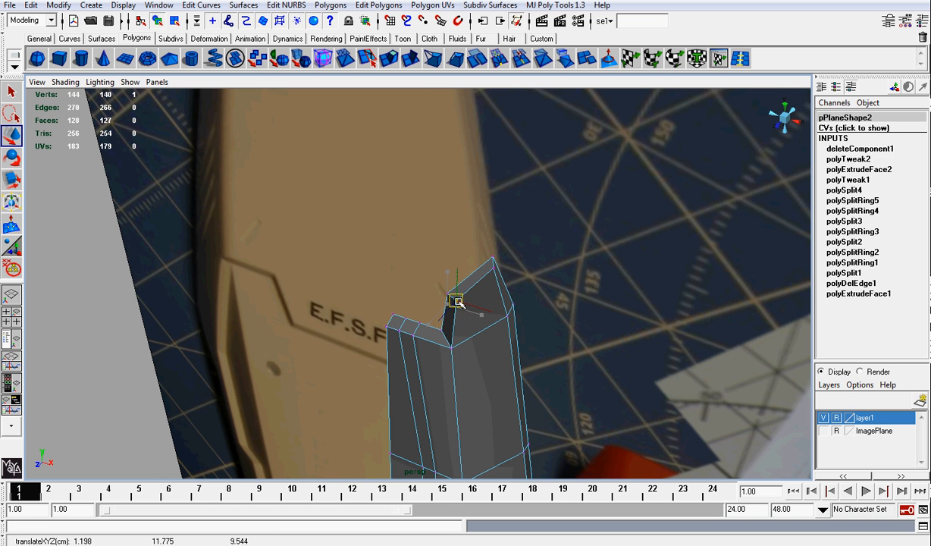
click(522, 242)
Reposition the corner vertex at the upper horn's tip and check the horn's profile from the side.
scroll(529, 281, down, 4)
alt+drag(530, 292, 580, 297)
scroll(582, 298, up, 3)
alt+middle_drag(644, 289, 560, 267)
scroll(560, 267, up, 3)
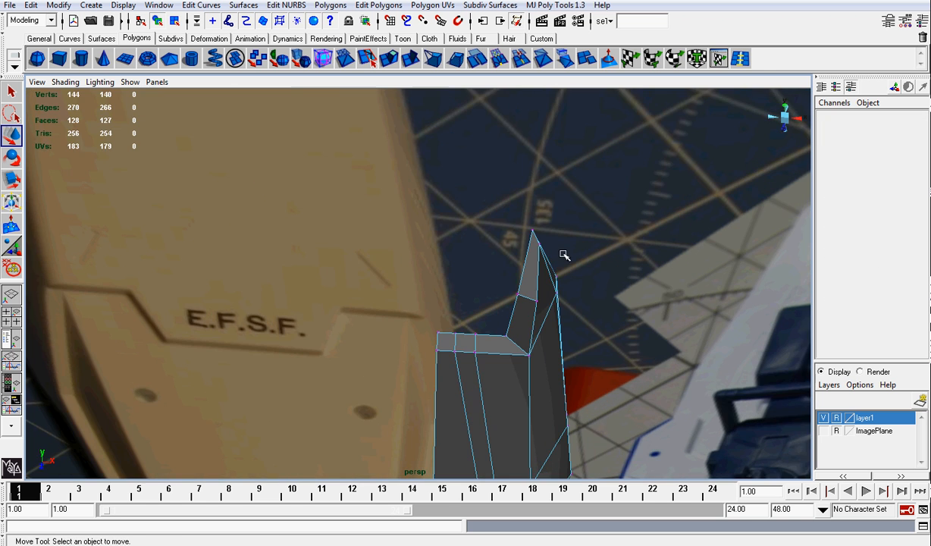
click(531, 229)
drag(531, 231, 482, 224)
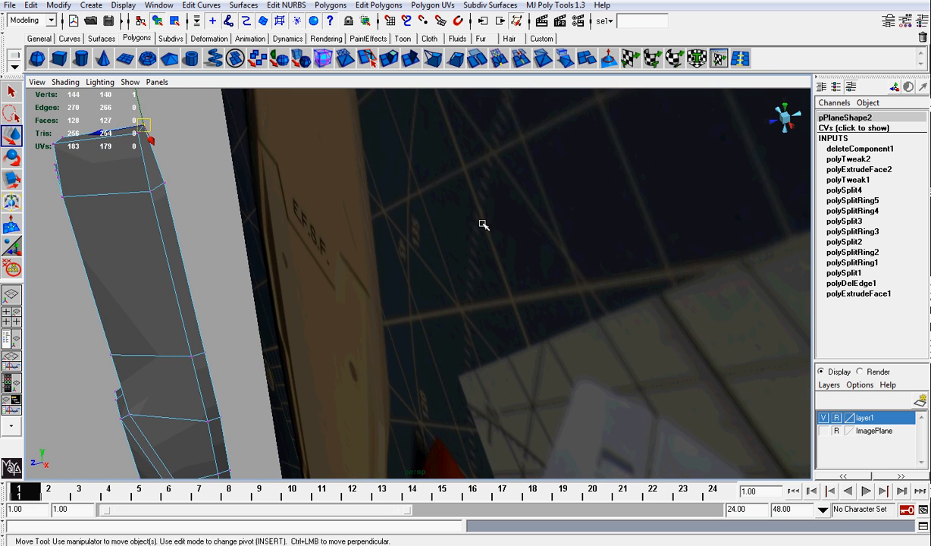
alt+drag(347, 191, 278, 268)
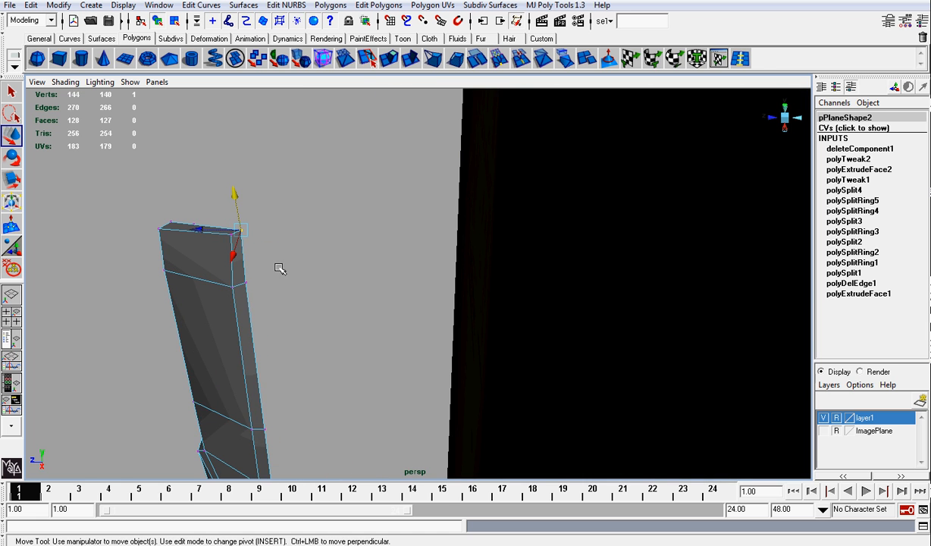
click(307, 233)
alt+drag(308, 232, 645, 258)
key(ctrl+z)
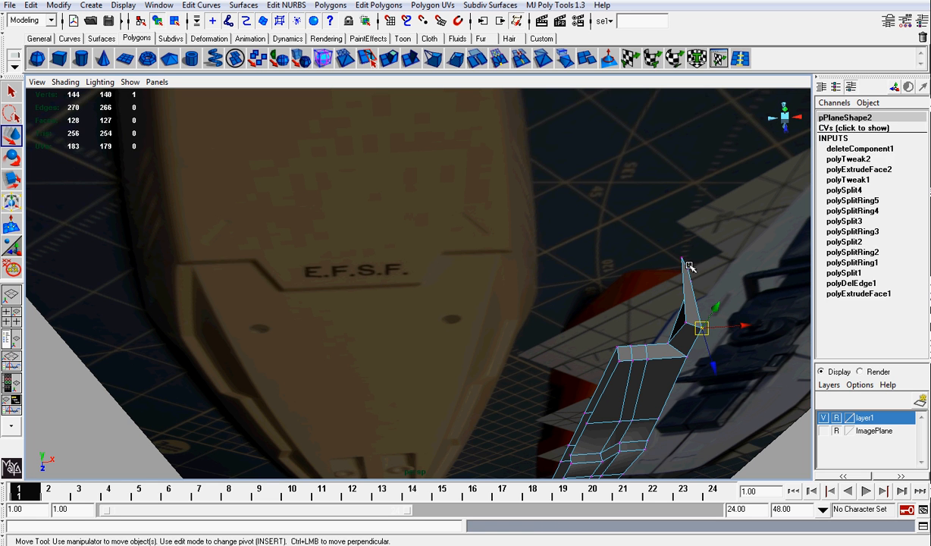
Move the opposite tip vertices of the upper horn toward its outer edge to narrow the horn in front view.
click(689, 267)
click(686, 263)
drag(685, 262, 712, 278)
alt+right_drag(731, 283, 725, 284)
alt+drag(726, 284, 684, 239)
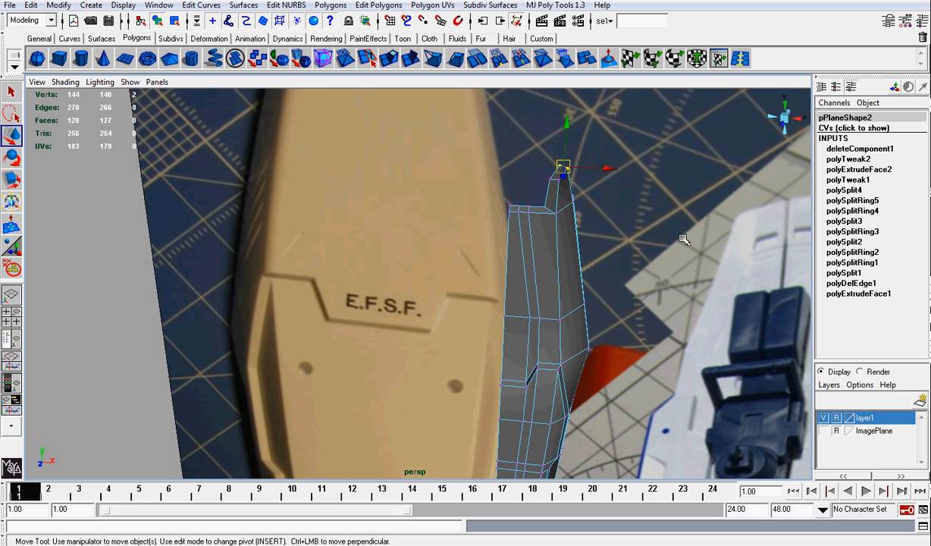
Clear the selection, hide layer1 and turn to the shield's rear rim.
alt+drag(606, 178, 447, 254)
click(553, 283)
click(830, 418)
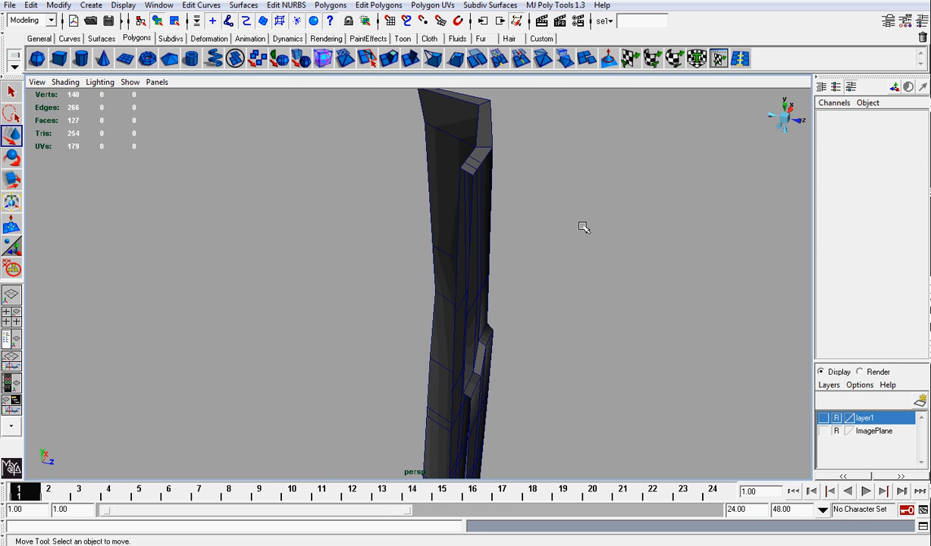
alt+drag(581, 228, 489, 245)
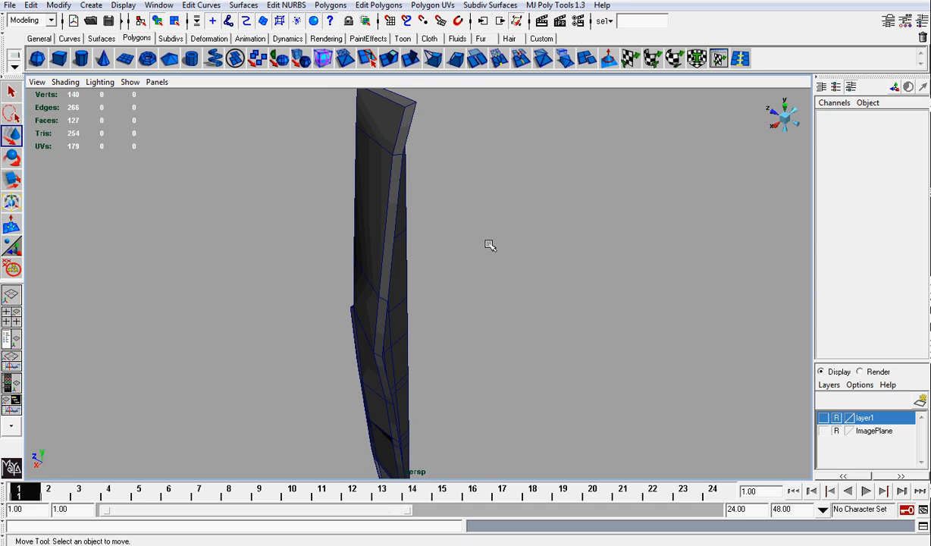
In vertex mode, move the rear rim vertices at the horn's base and just above the widest bend inward along X to about 1.40 and 1.97.
right_drag(409, 152, 368, 150)
click(402, 157)
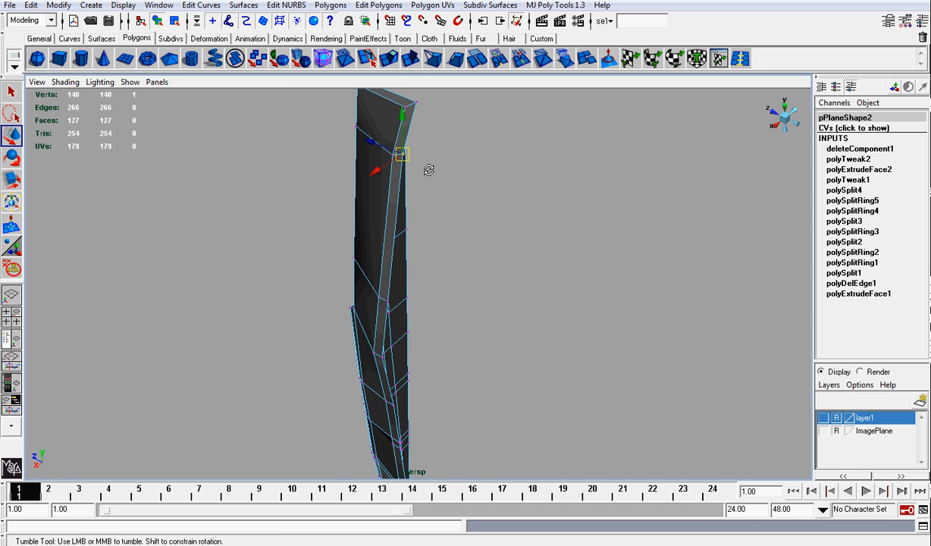
alt+drag(430, 171, 426, 146)
alt+drag(435, 196, 398, 208)
drag(366, 172, 379, 175)
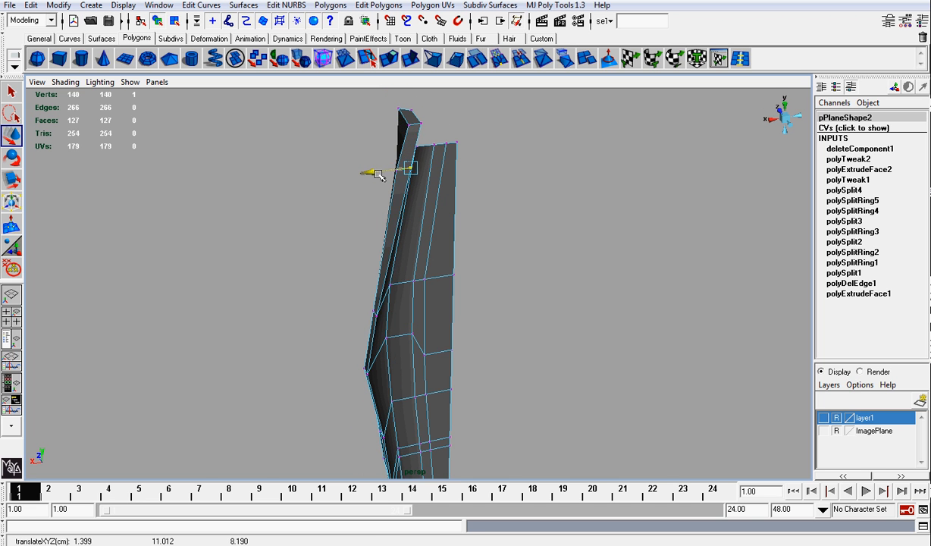
alt+drag(430, 257, 425, 220)
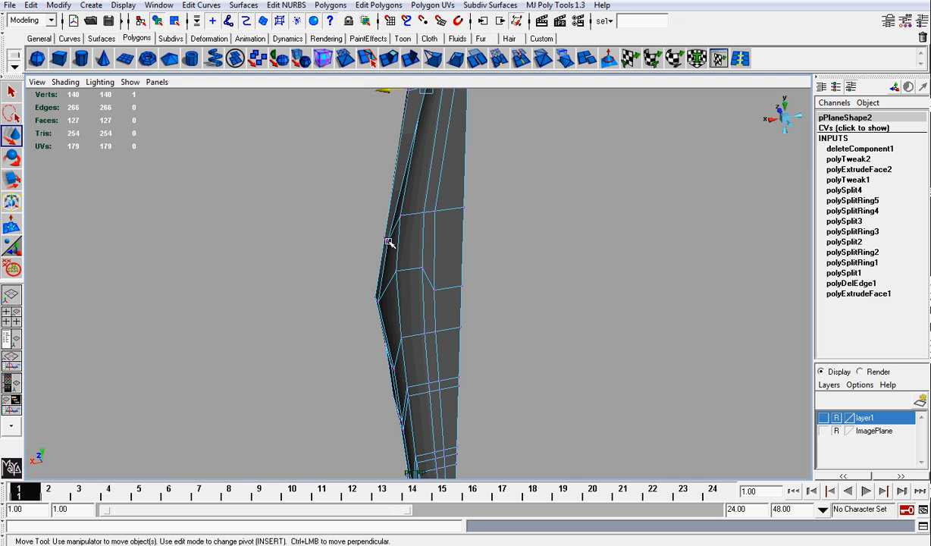
drag(351, 247, 360, 249)
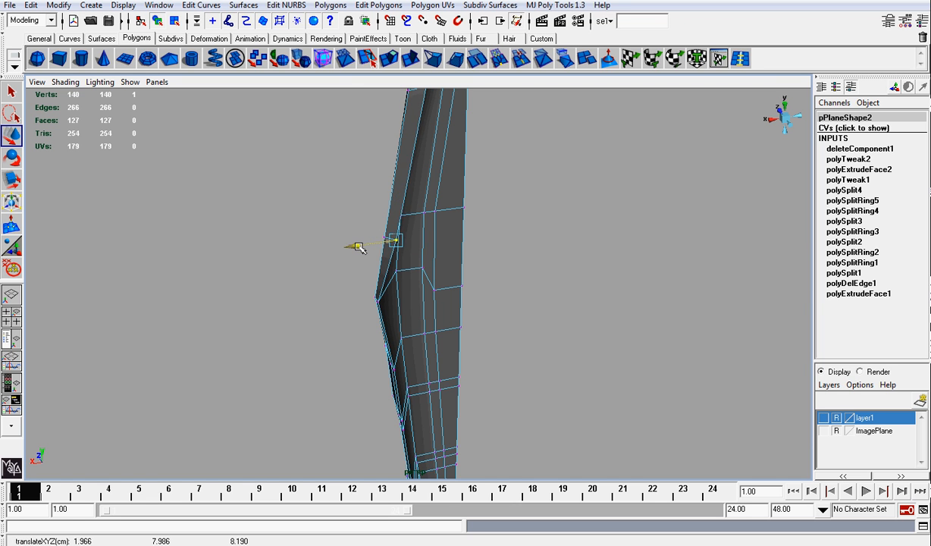
Move the rear rim vertices at the widest bend and directly below it inward along X to about 2.14 and 1.84.
click(379, 301)
drag(346, 308, 347, 308)
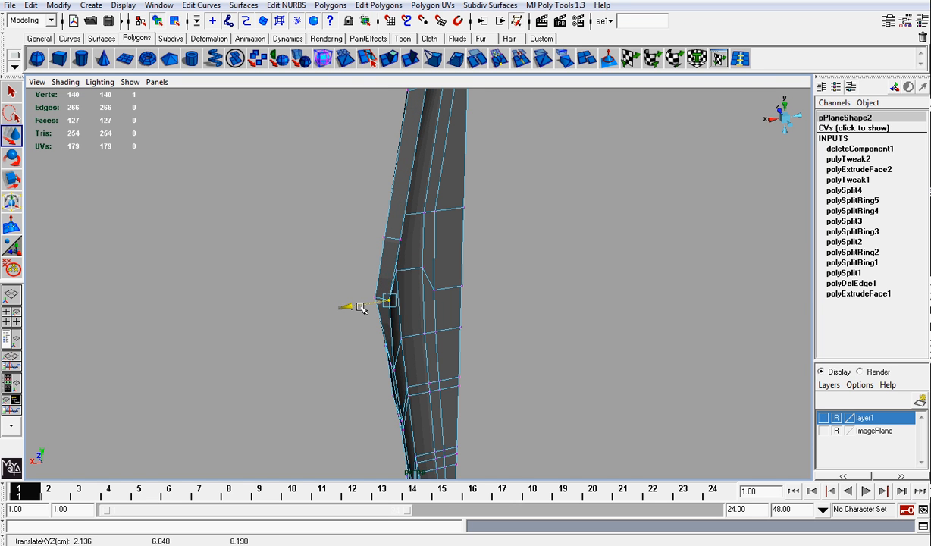
alt+drag(405, 339, 461, 258)
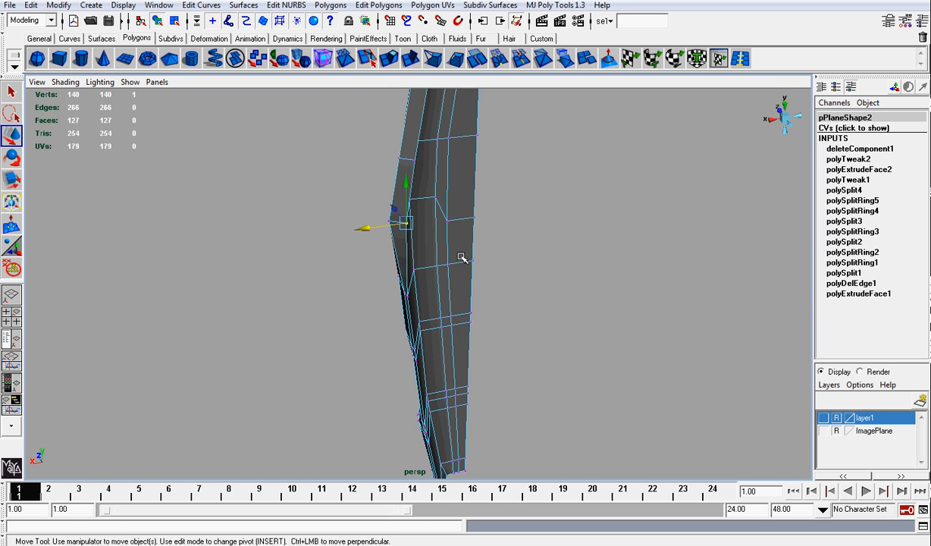
click(409, 298)
drag(394, 301, 388, 302)
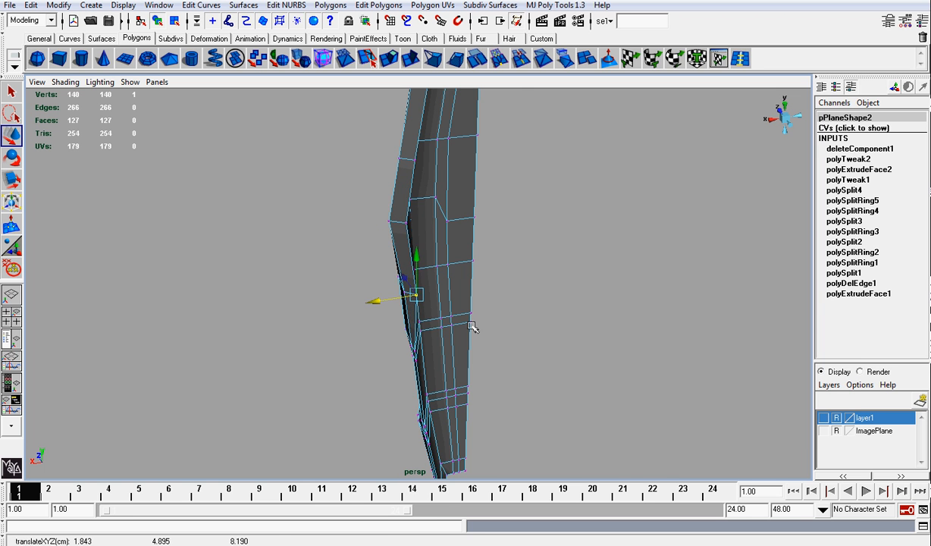
alt+drag(453, 314, 445, 197)
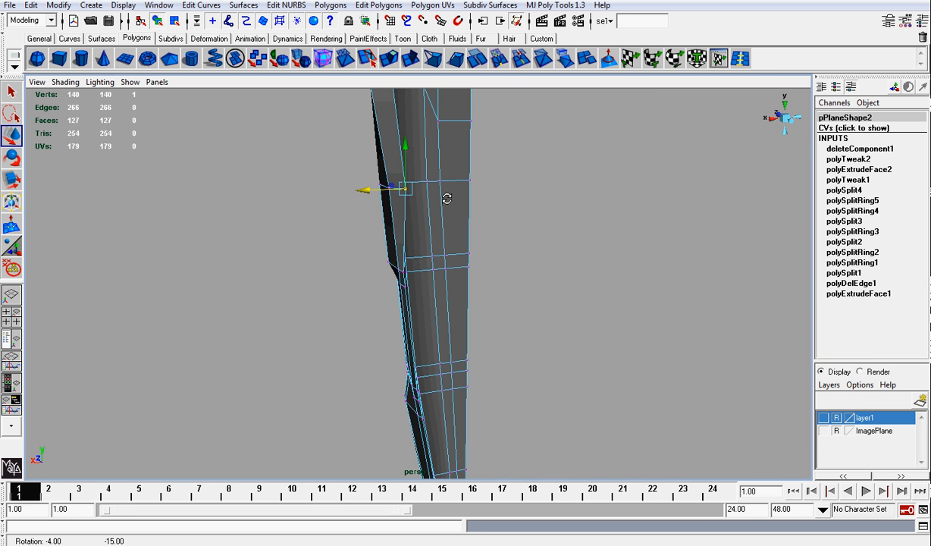
Move the two rear rim vertices at the middle notch and the three at the lower notch inward along X.
shift+click(407, 288)
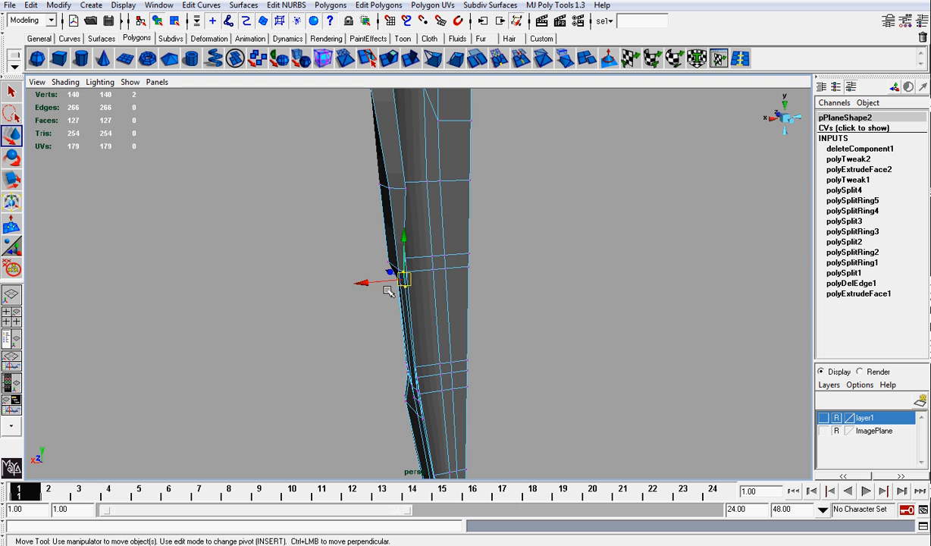
drag(385, 284, 386, 283)
alt+right_drag(386, 283, 440, 310)
click(436, 310)
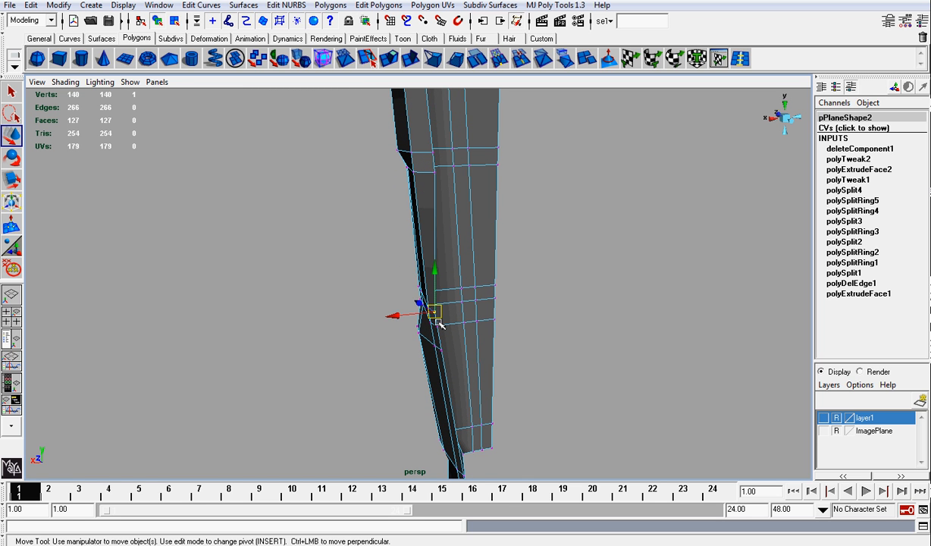
shift+click(438, 326)
shift+click(443, 349)
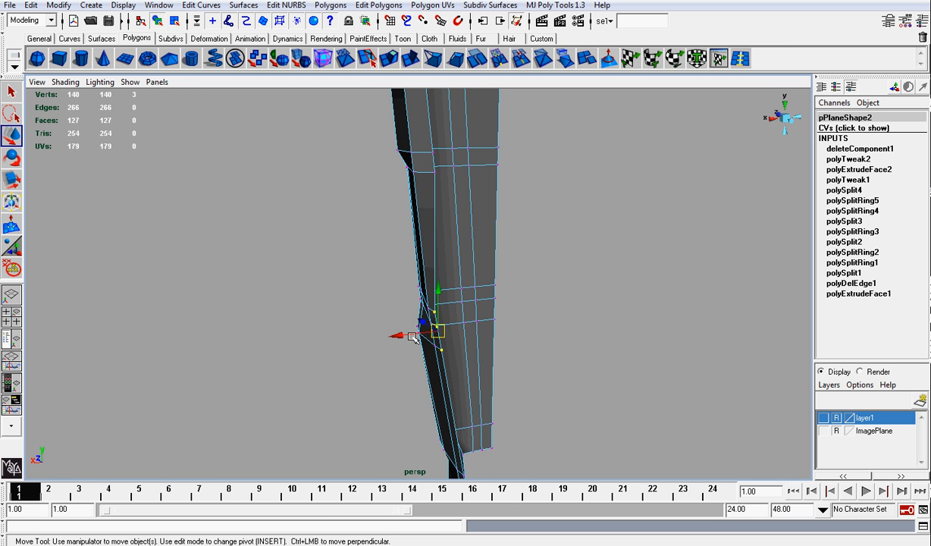
drag(409, 331, 615, 355)
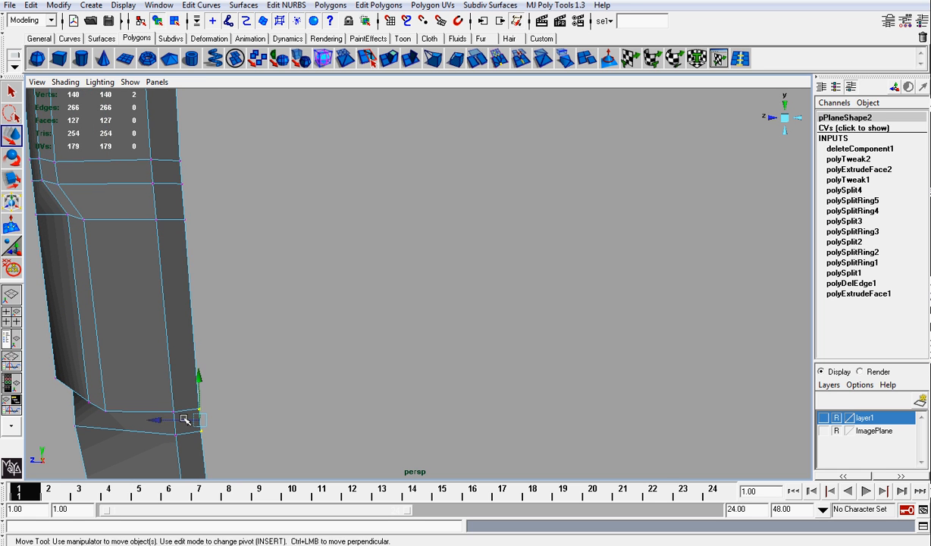
Shift the two rear rim vertices near the shield's lower end along Z to about 8.18.
drag(187, 420, 180, 418)
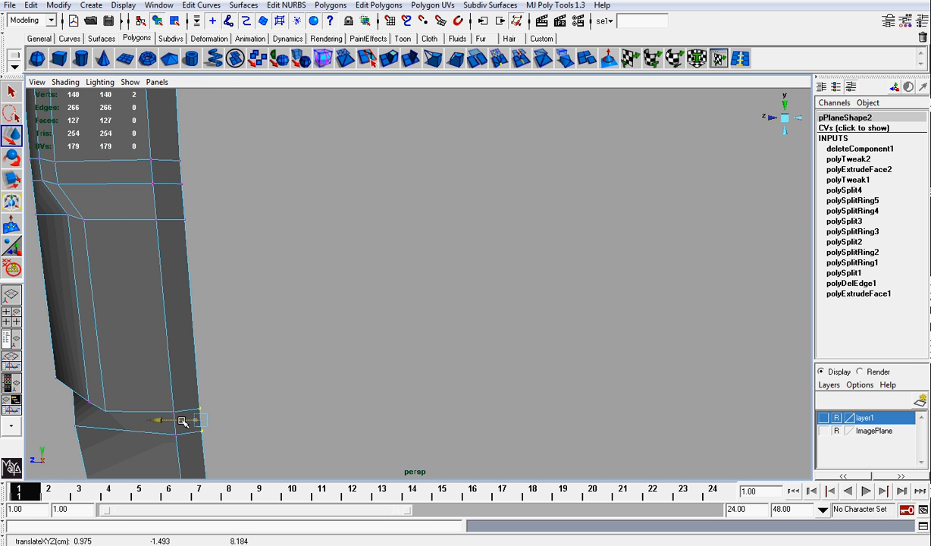
click(337, 334)
alt+right_drag(336, 334, 323, 360)
alt+middle_drag(322, 360, 382, 305)
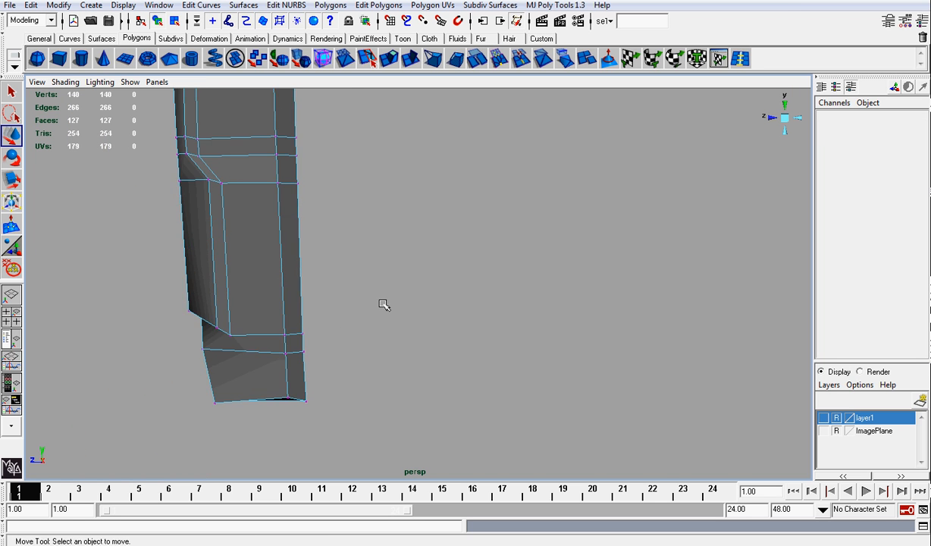
Return to object mode, select the whole shield mesh and examine its front and lower half.
alt+drag(382, 306, 308, 207)
alt+drag(358, 315, 364, 187)
right_drag(362, 185, 399, 150)
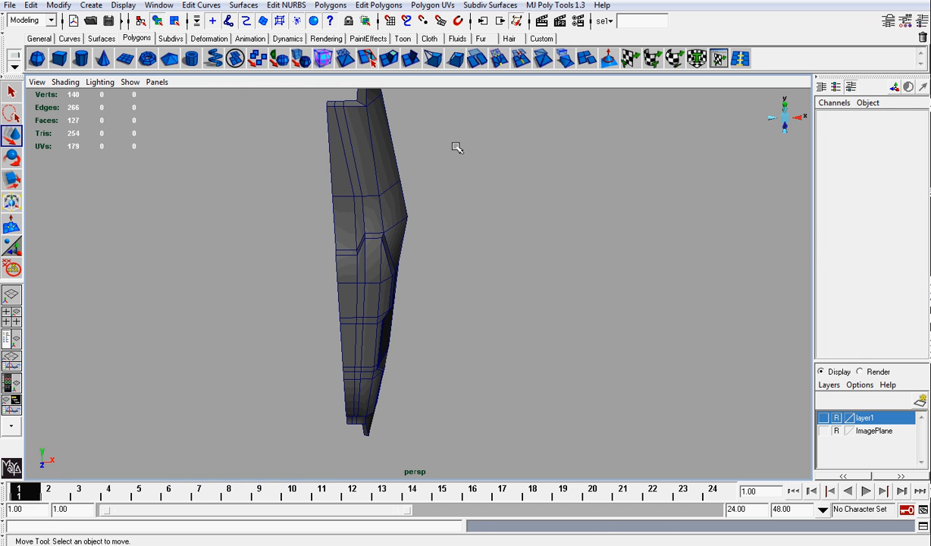
alt+drag(456, 147, 457, 149)
key(q)
click(372, 182)
alt+drag(385, 177, 414, 194)
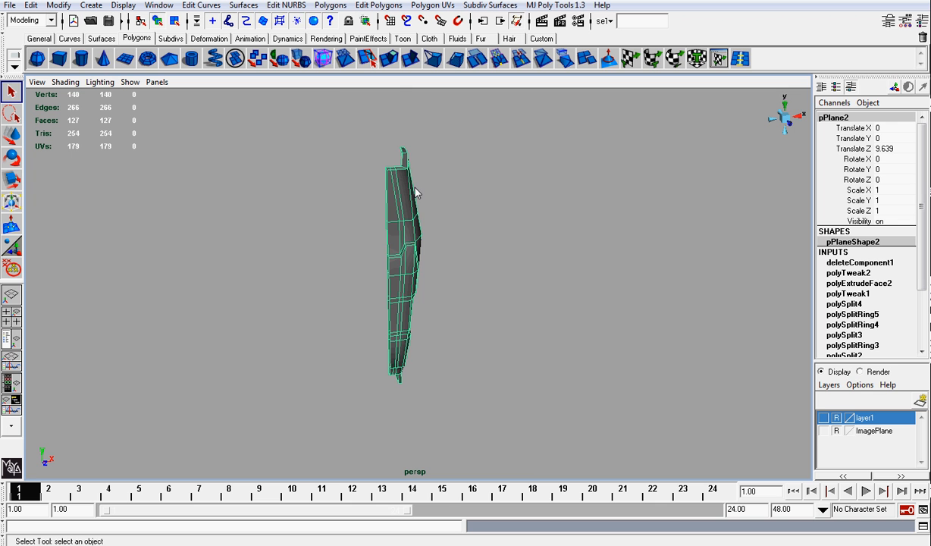
scroll(463, 188, up, 4)
alt+drag(463, 188, 424, 191)
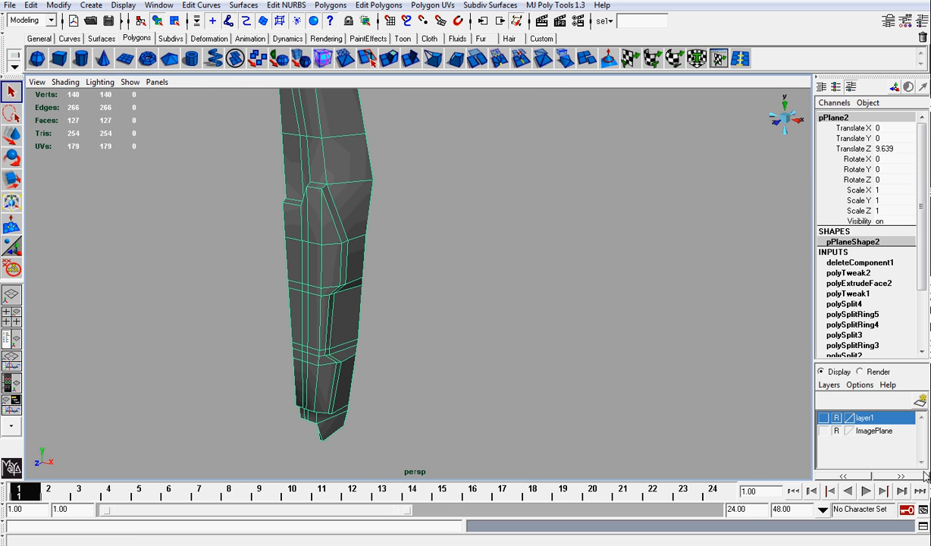
Show layer1 again and compare the shield's outline with the reference photo.
click(823, 418)
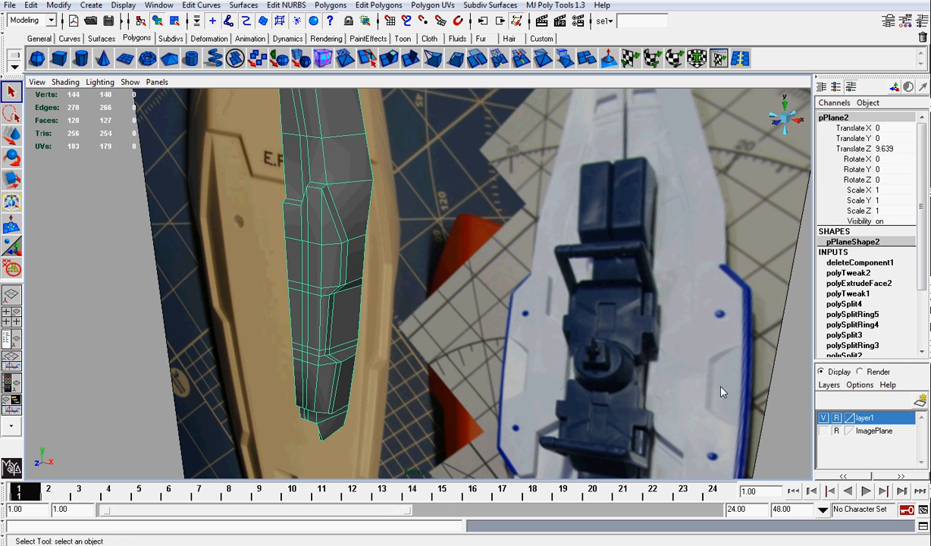
scroll(377, 187, down, 3)
alt+drag(294, 131, 341, 161)
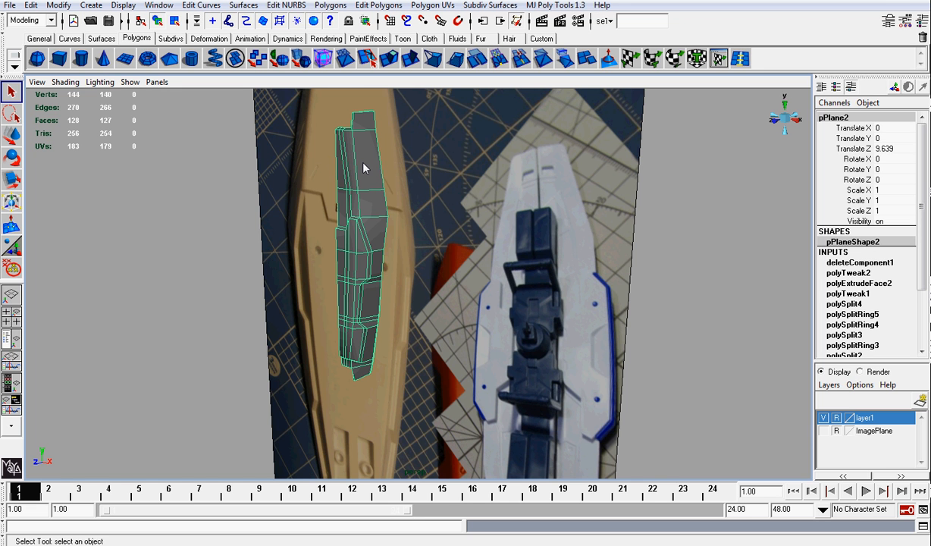
scroll(364, 168, up, 2)
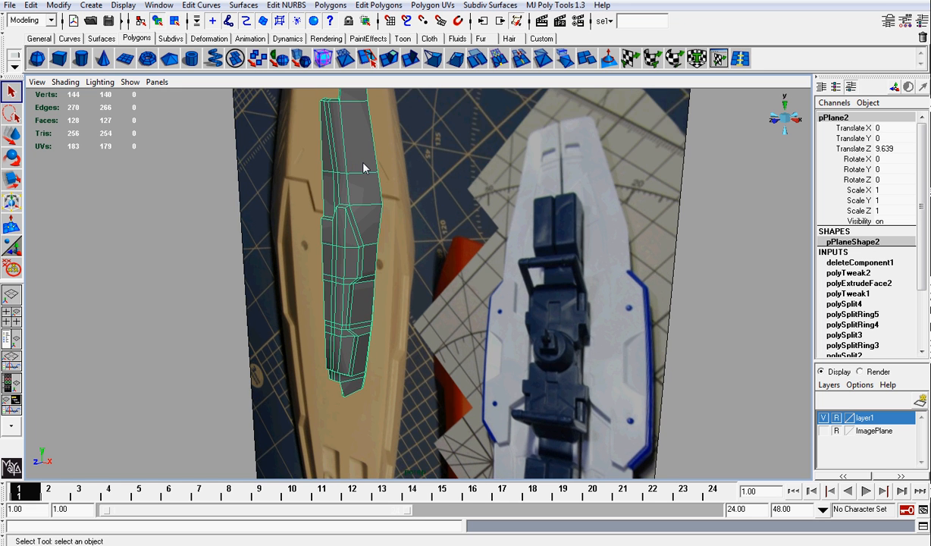
Deselect the shield, turn off Wireframe on Shaded and inspect its shaded surface against the photo.
click(392, 161)
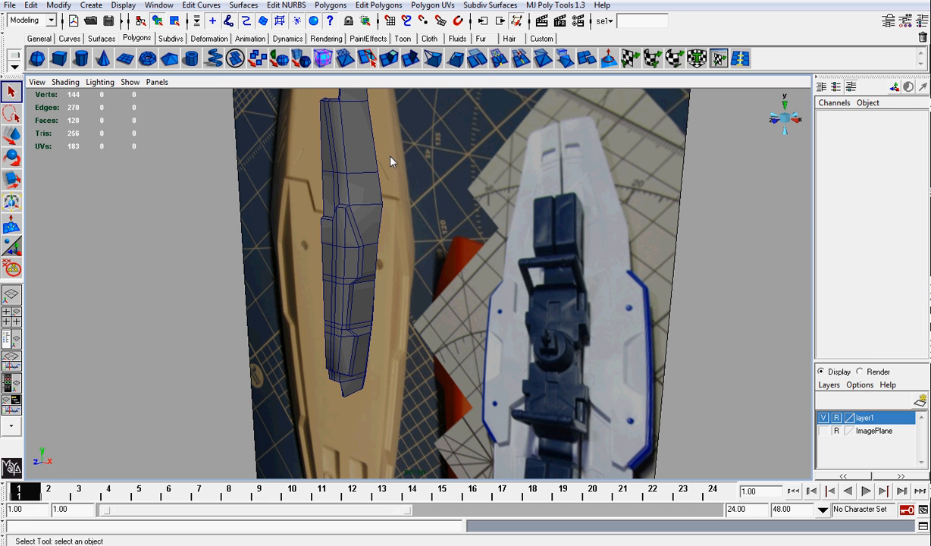
click(66, 83)
click(104, 216)
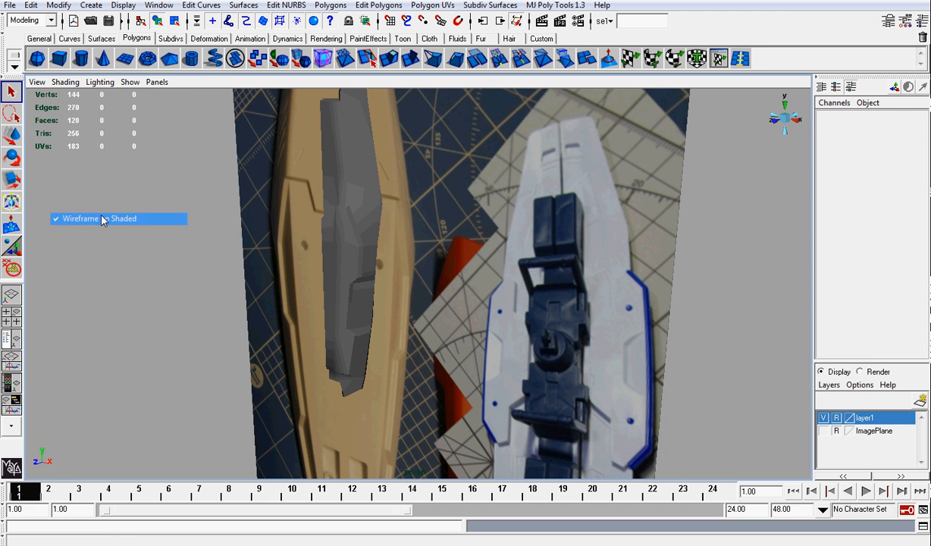
mouse_move(341, 197)
alt+mouse_down()
mouse_move(254, 146)
mouse_move(436, 232)
mouse_move(449, 252)
alt+mouse_up()
scroll(450, 252, up, 2)
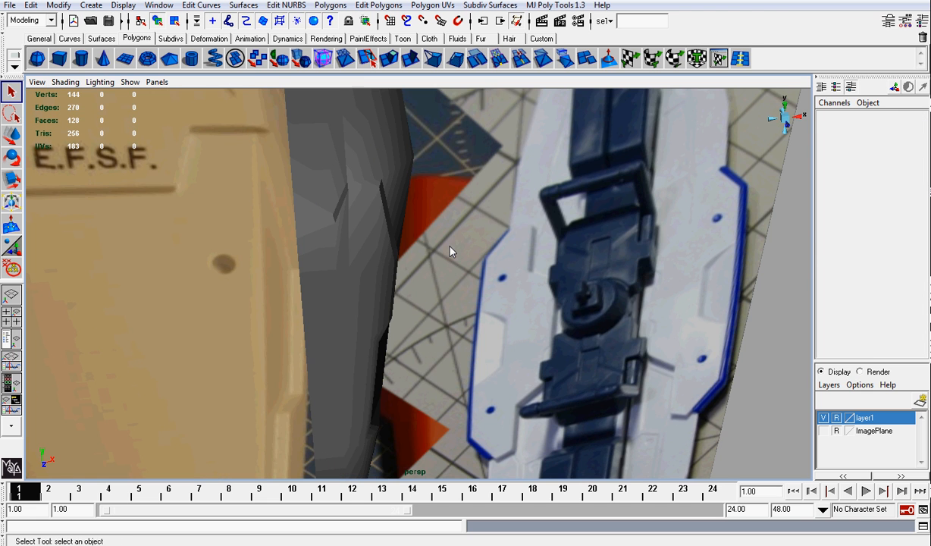
Duplicate the half shield and mirror the copy across the centreline with Scale X set to -1.
click(381, 209)
alt+drag(384, 210, 387, 149)
click(488, 198)
click(346, 281)
click(459, 165)
click(386, 150)
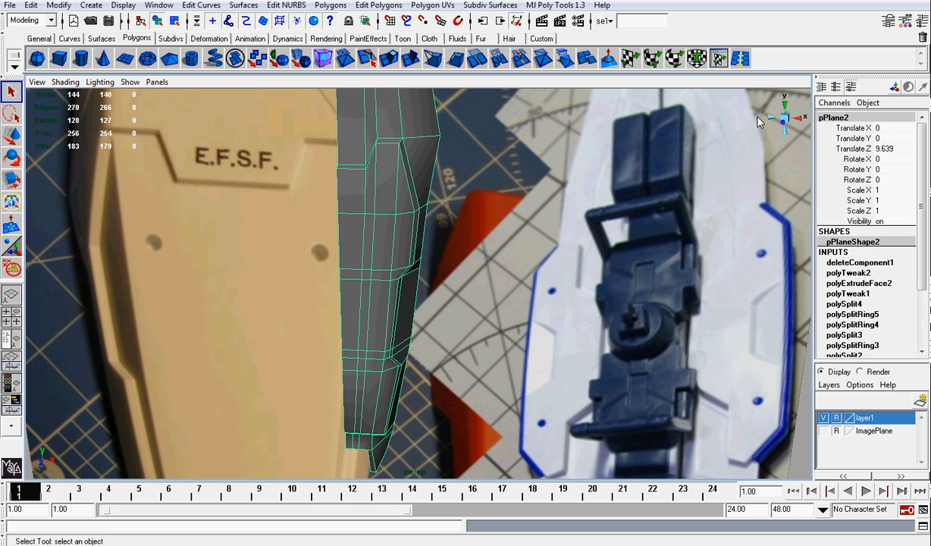
click(783, 123)
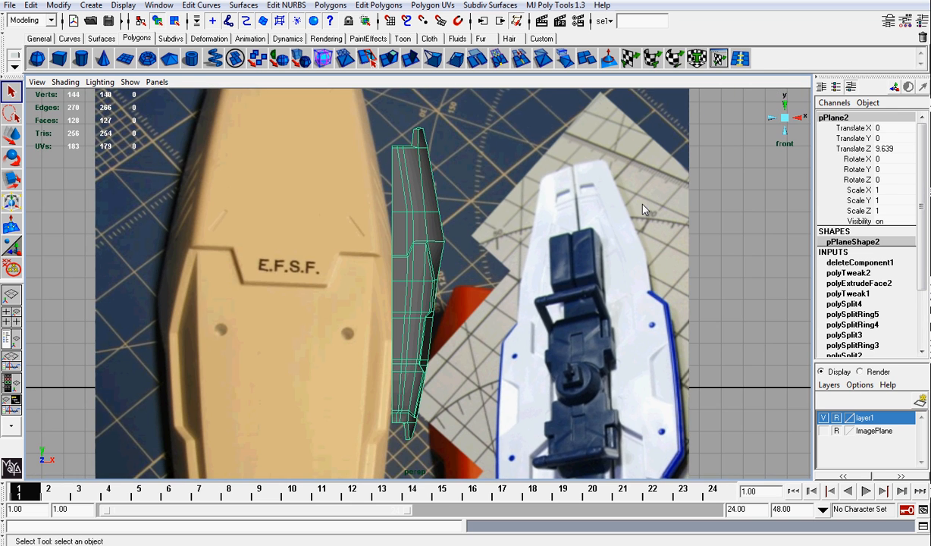
key(ctrl+d)
click(888, 190)
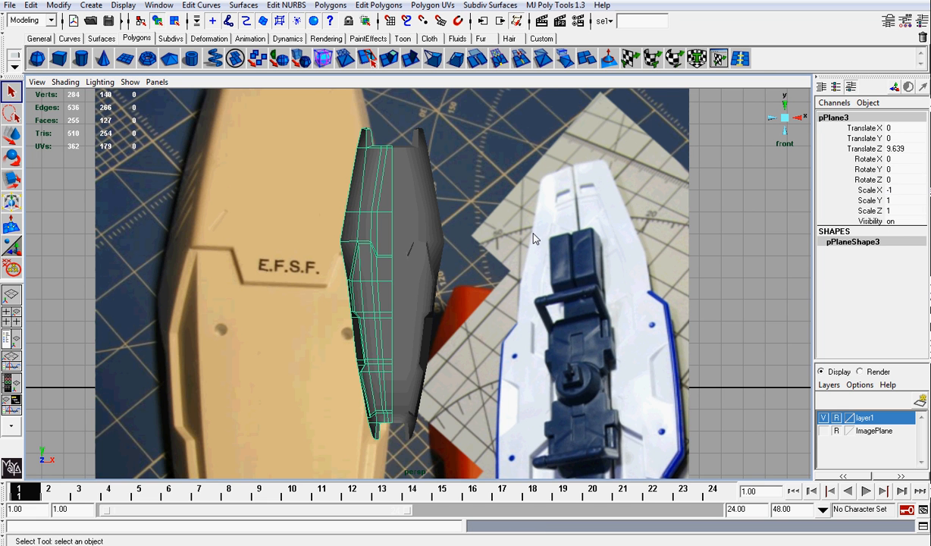
click(524, 237)
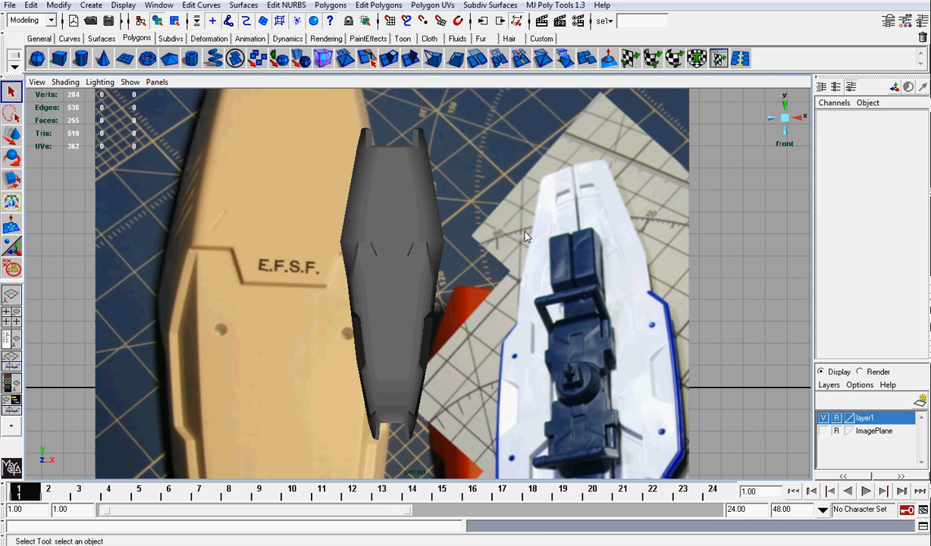
scroll(524, 237, up, 2)
scroll(424, 222, down, 1)
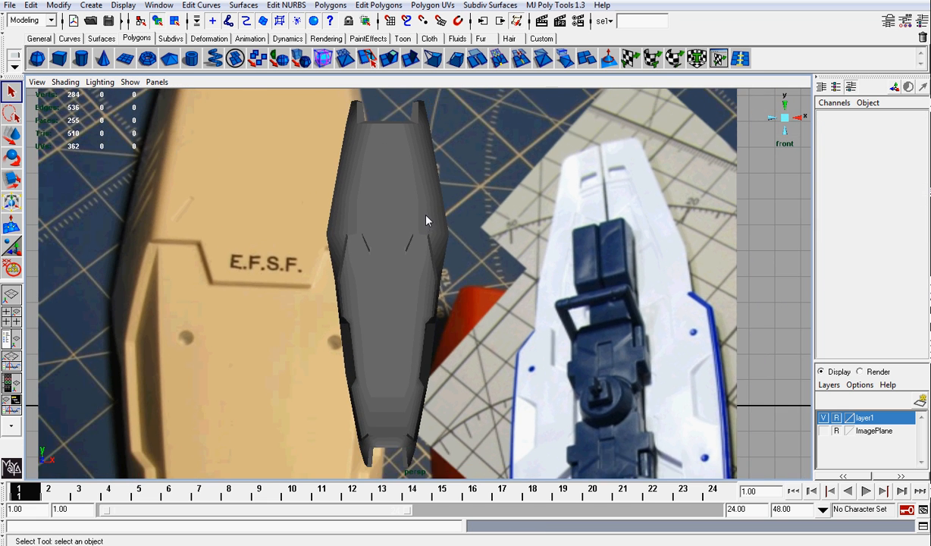
scroll(422, 218, down, 1)
click(412, 217)
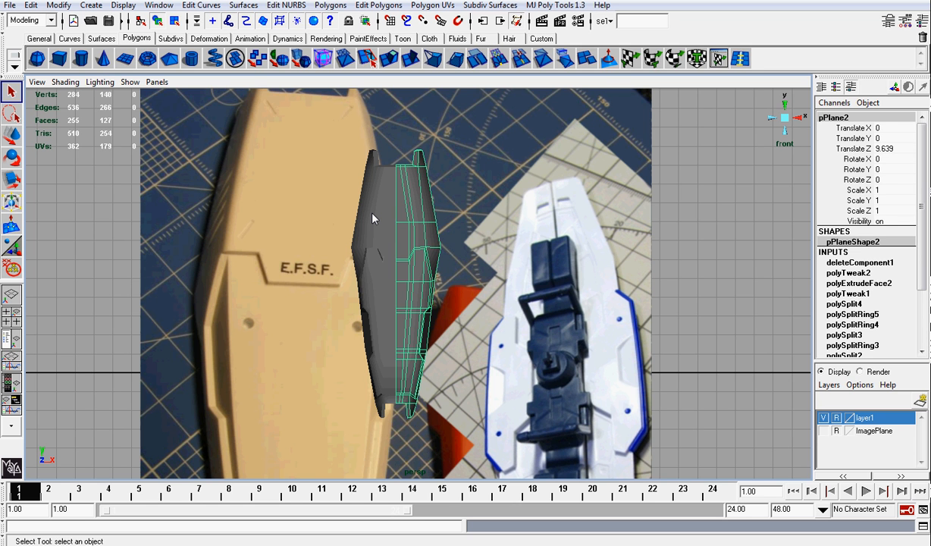
key(ctrl+shift+d)
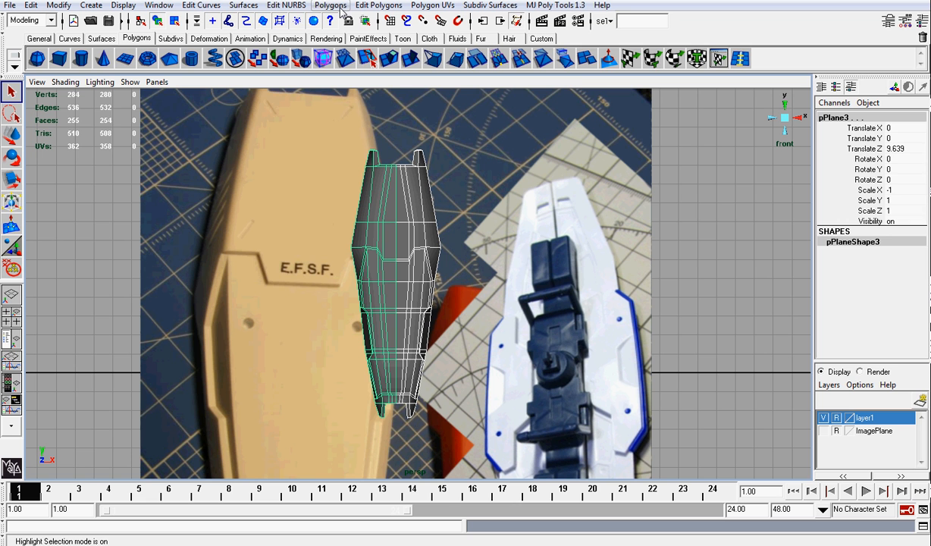
click(494, 158)
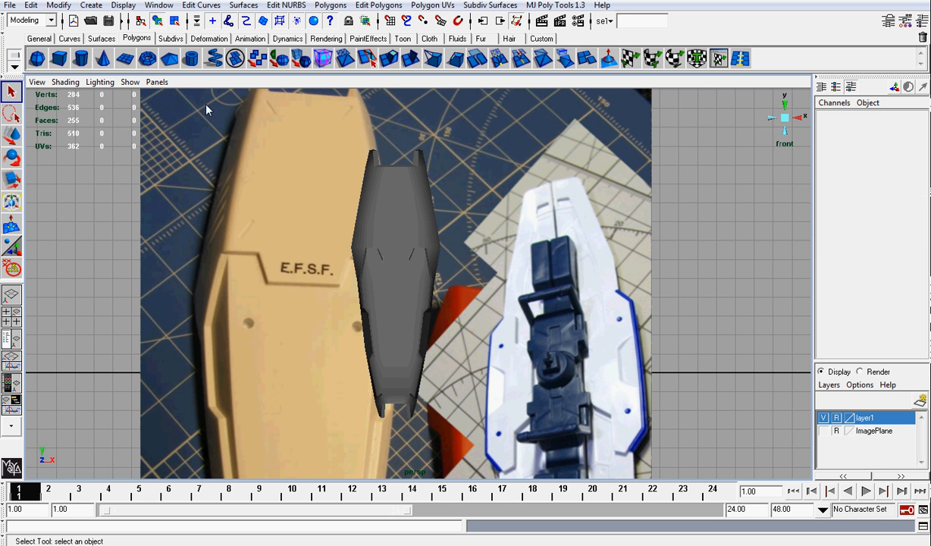
Turn on Wireframe on Shaded and view the complete shield in X-Ray against the reference photo.
click(65, 82)
click(113, 218)
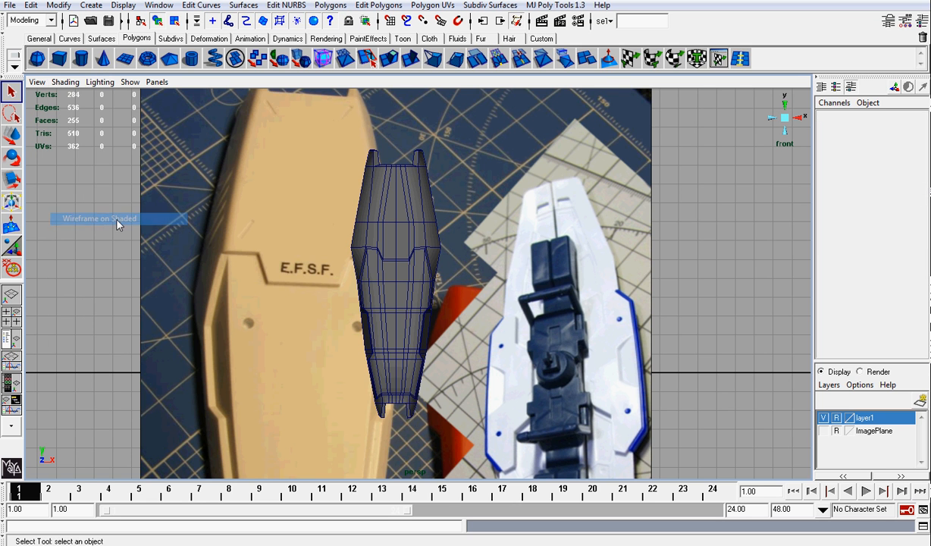
alt+right_drag(743, 137, 658, 163)
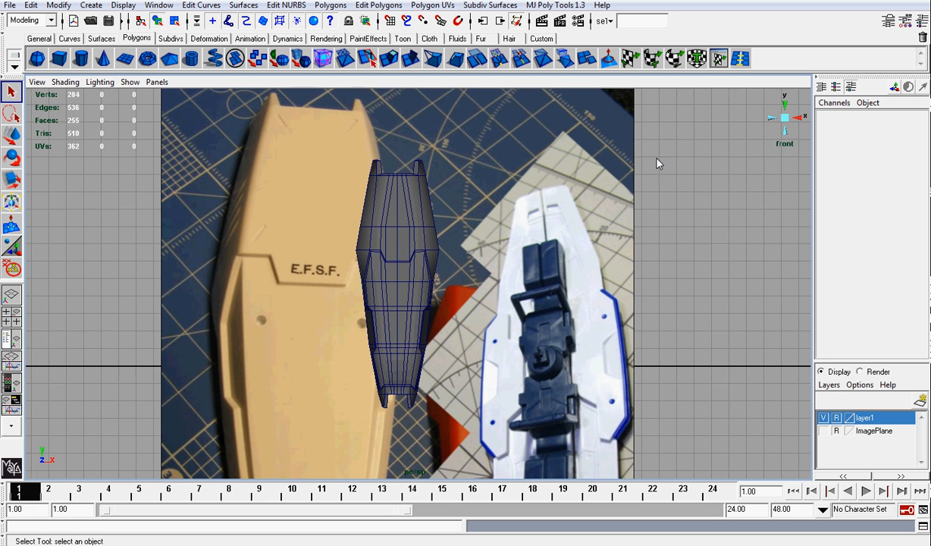
scroll(639, 176, up, 1)
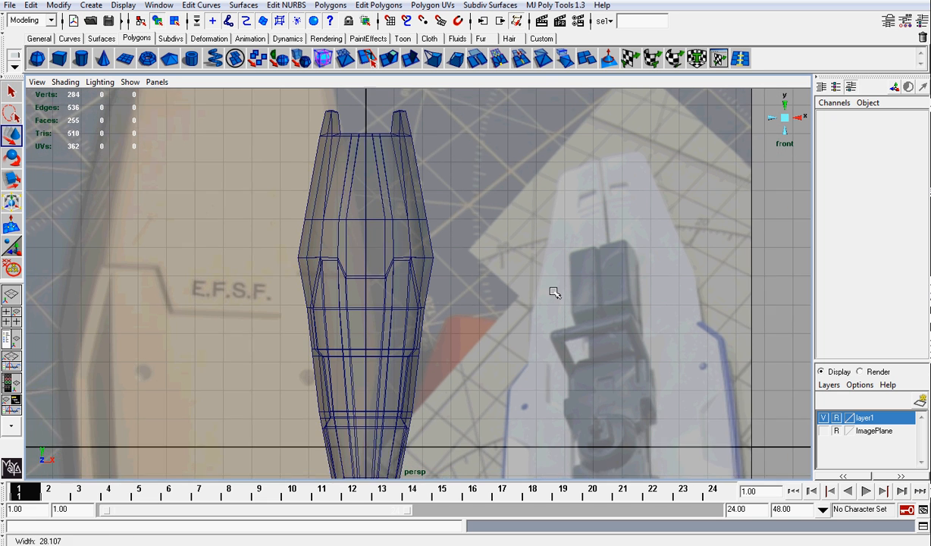
scroll(554, 292, down, 1)
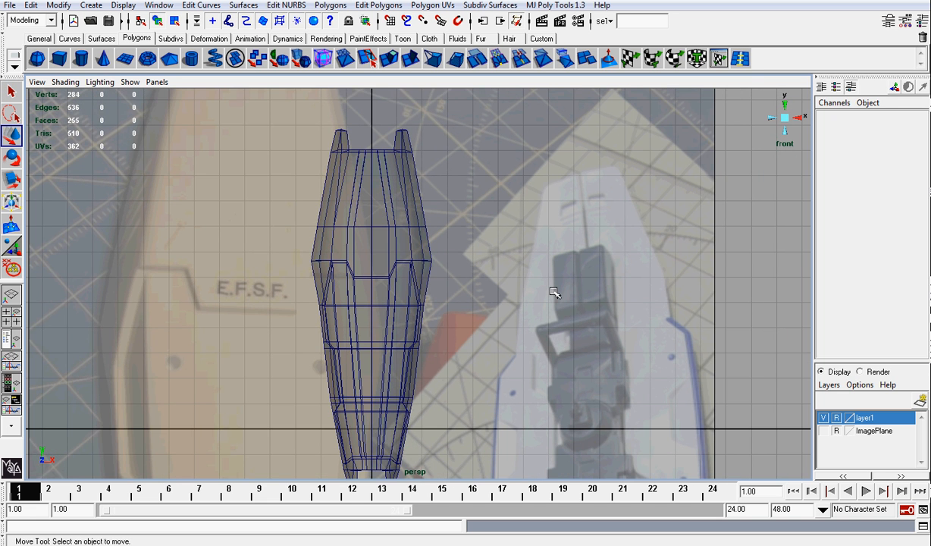
scroll(554, 293, down, 1)
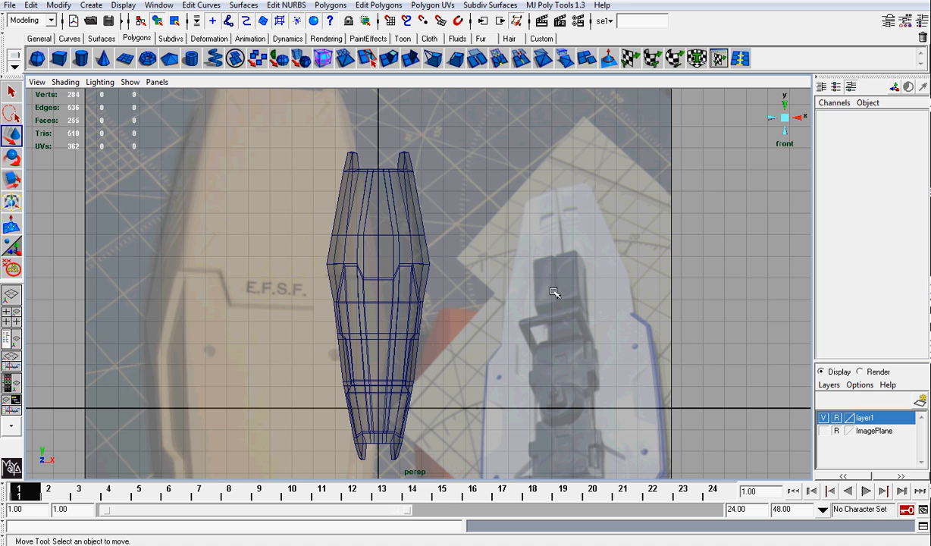
Turn off X-Ray shading to make the shield opaque over the photo.
click(64, 82)
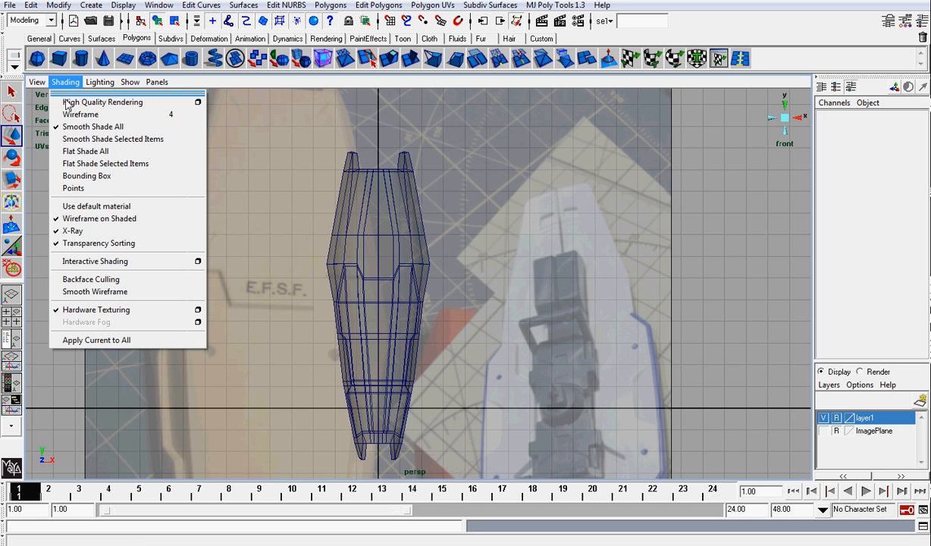
click(73, 231)
scroll(324, 226, up, 3)
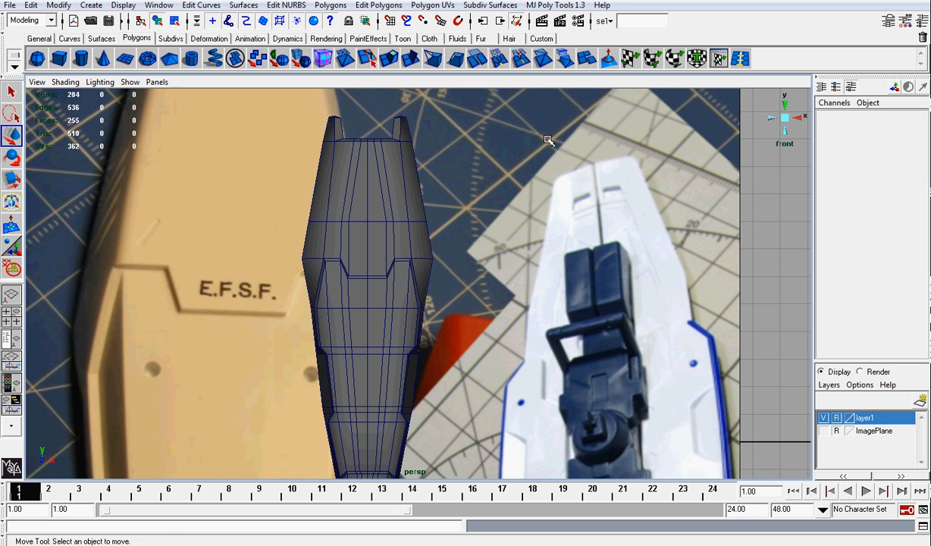
Start the Insert Edge Loop Tool and frame the shield's upper half in perspective.
click(736, 61)
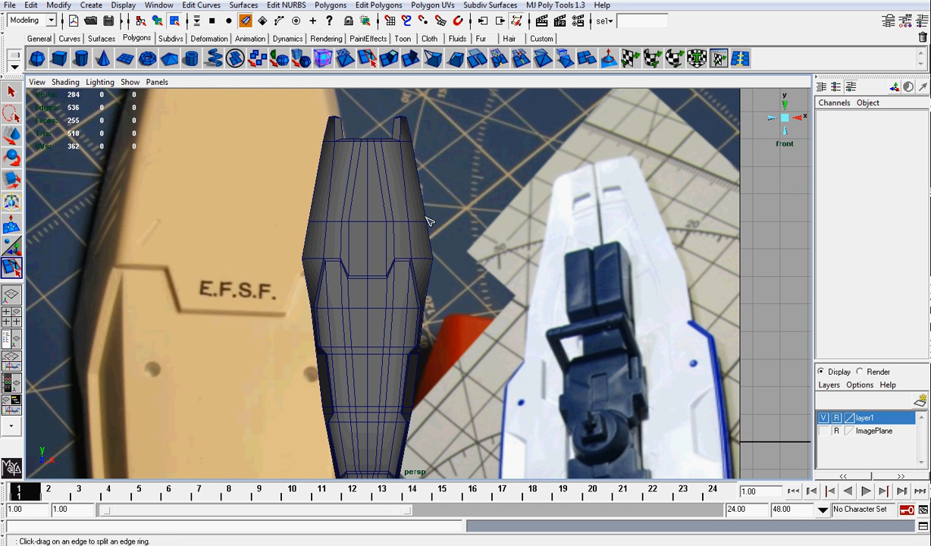
click(785, 118)
scroll(594, 233, up, 4)
alt+middle_drag(459, 268, 435, 352)
scroll(435, 353, up, 3)
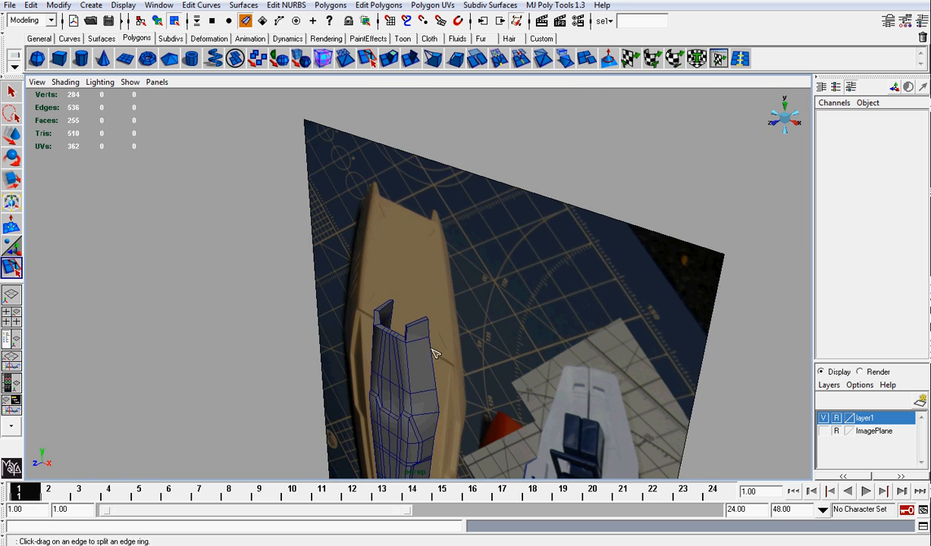
alt+drag(435, 352, 467, 321)
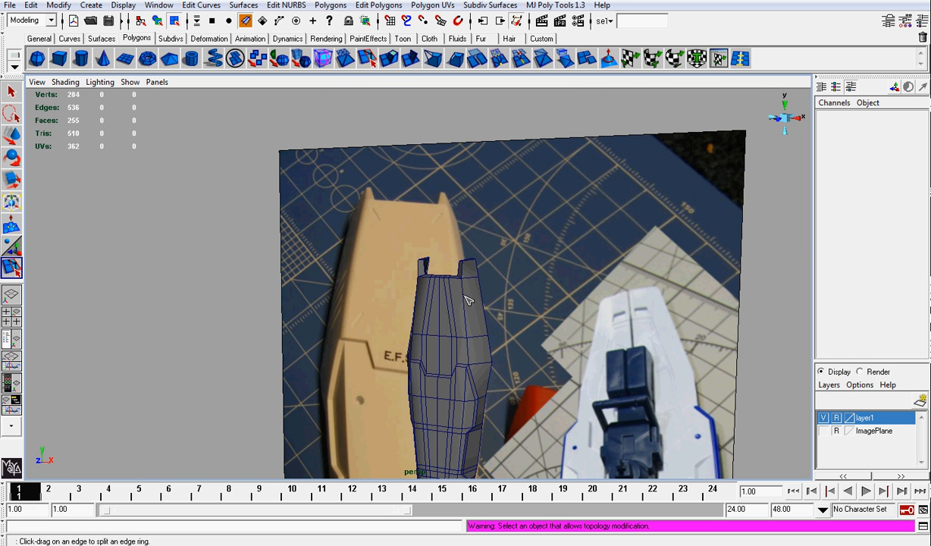
Try inserting two edge loops across the upper section of the original shield half and undo both.
click(468, 304)
drag(467, 305, 467, 309)
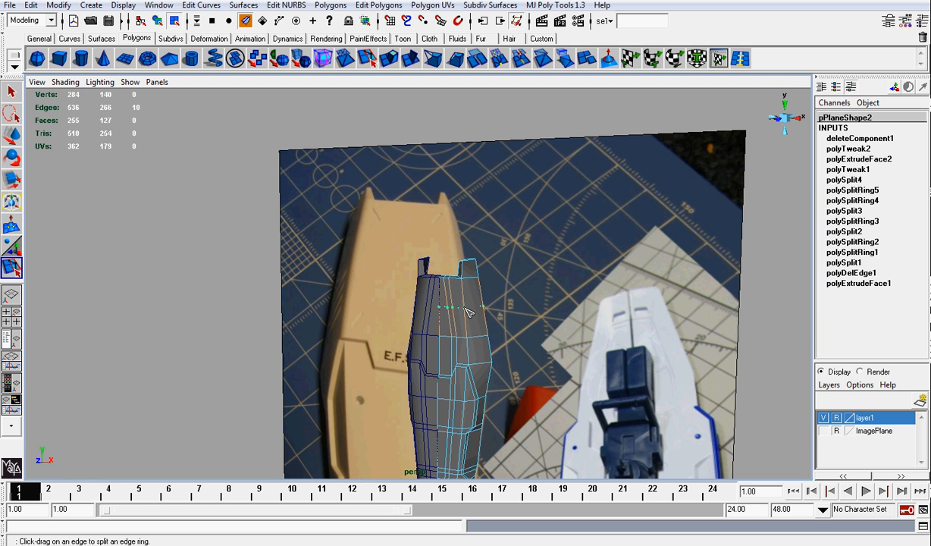
drag(468, 297, 468, 313)
scroll(468, 314, up, 2)
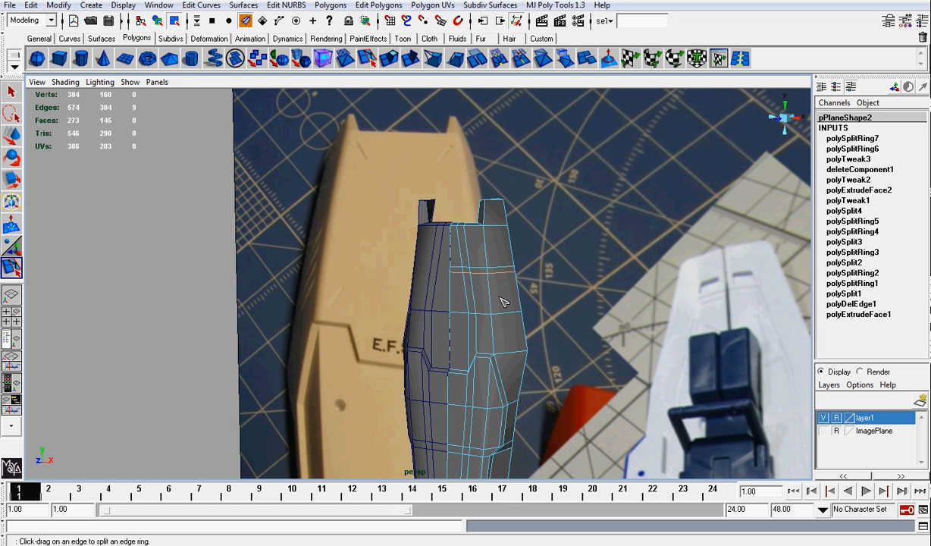
key(ctrl+z)
key(ctrl+z)
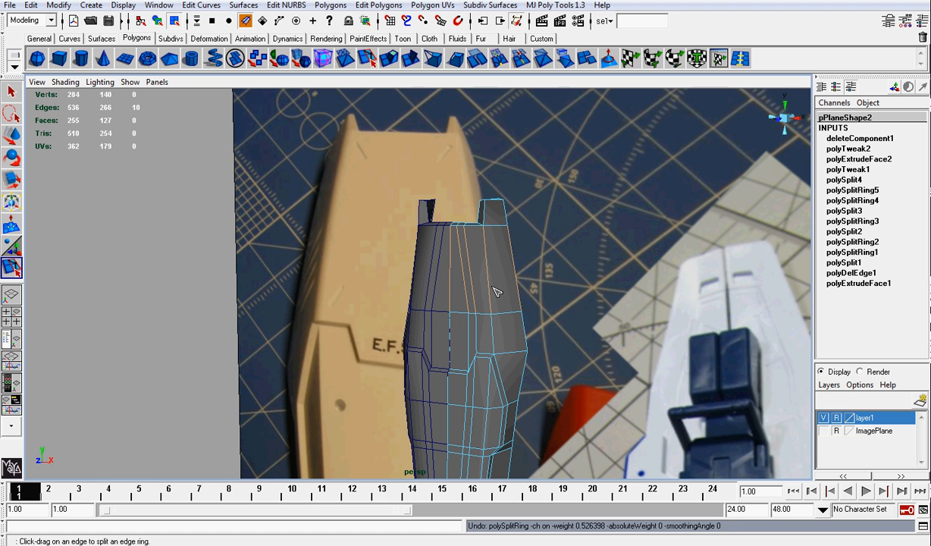
Insert seven closely spaced horizontal edge loops across the original half, from just above the upper cross edge down to the stepped panel line.
drag(494, 291, 494, 315)
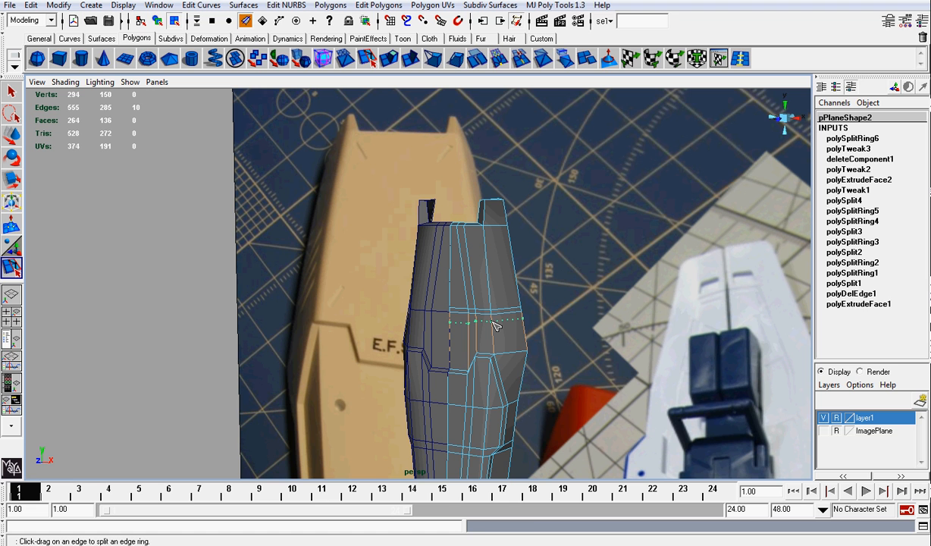
drag(494, 322, 494, 336)
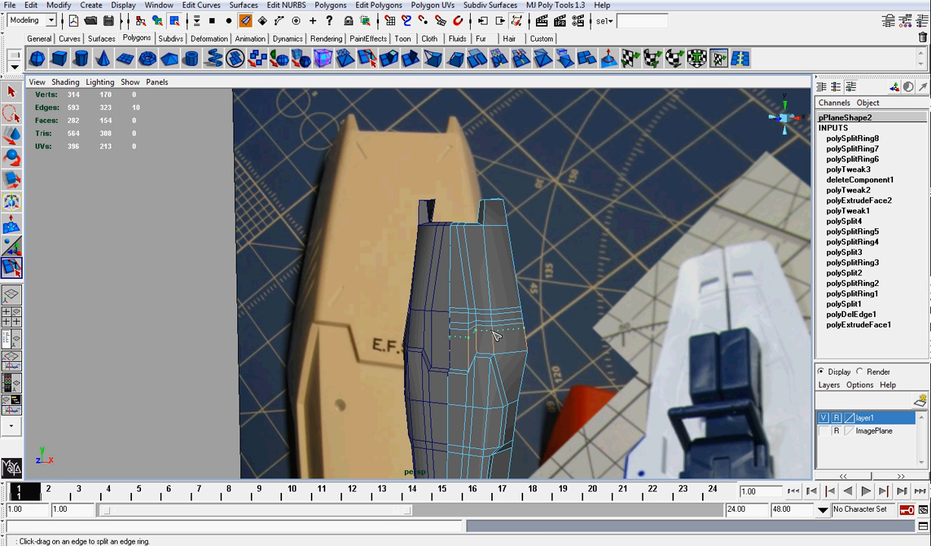
drag(494, 337, 495, 342)
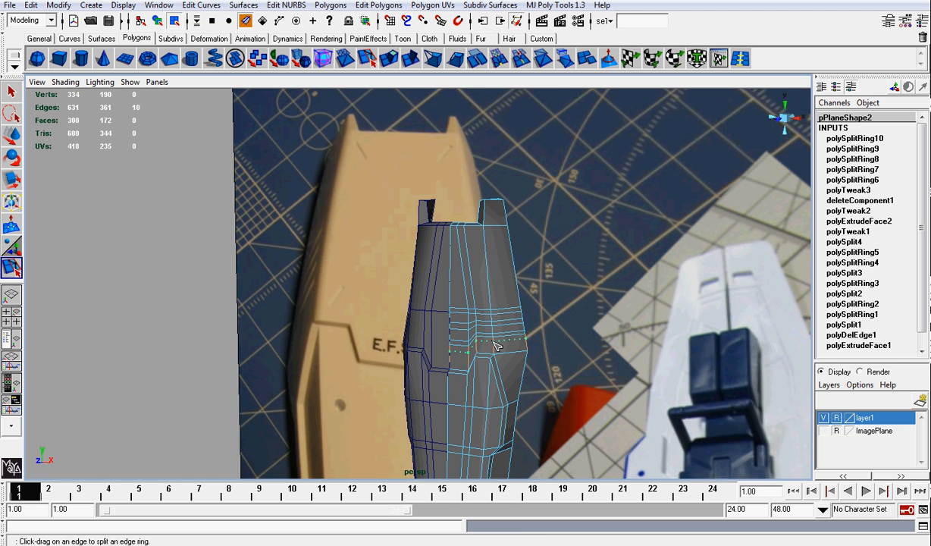
click(494, 346)
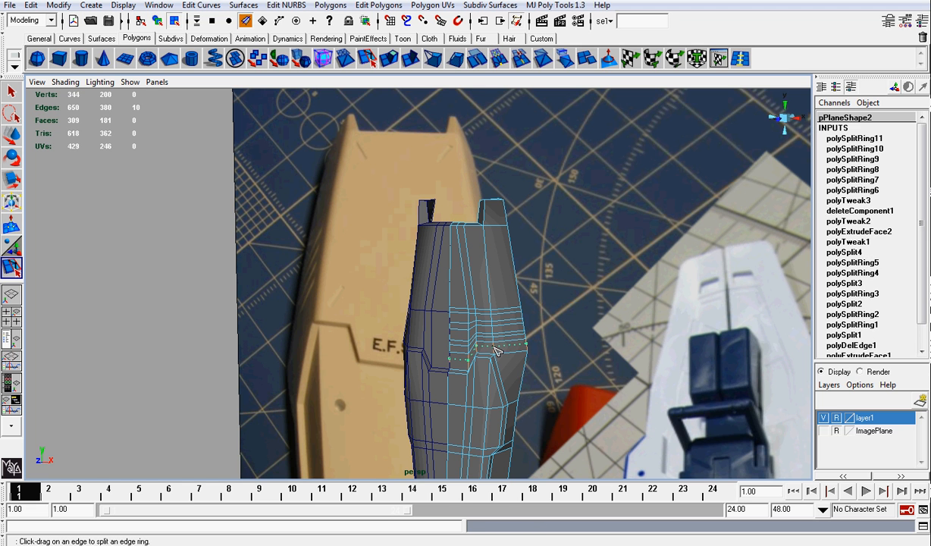
click(479, 338)
Select four alternating narrow faces in the outer column between the new edge loops.
scroll(568, 362, up, 2)
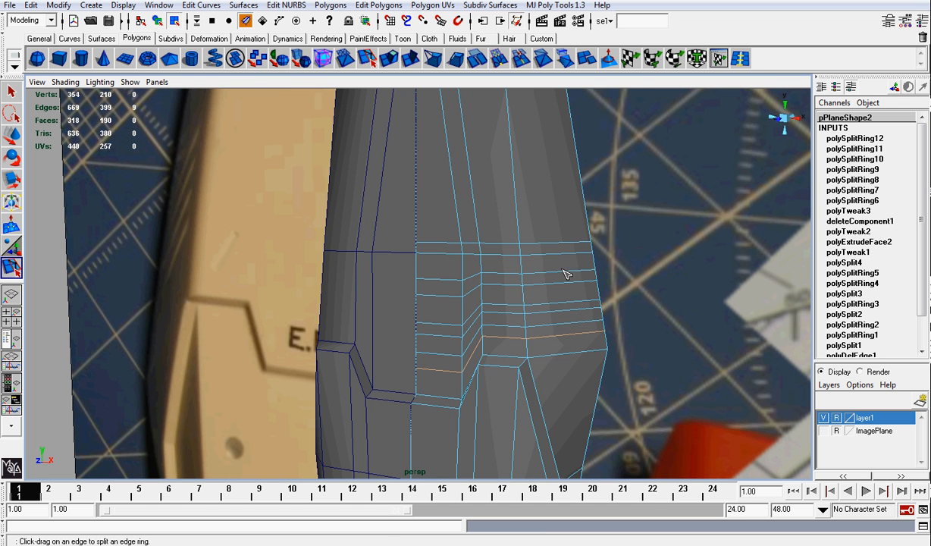
scroll(564, 272, up, 2)
key(w)
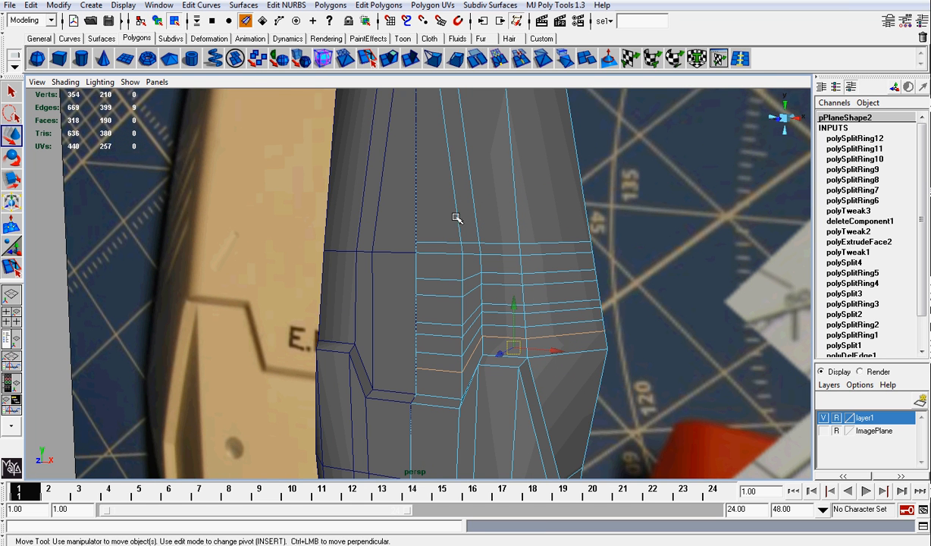
right_click(551, 242)
click(516, 242)
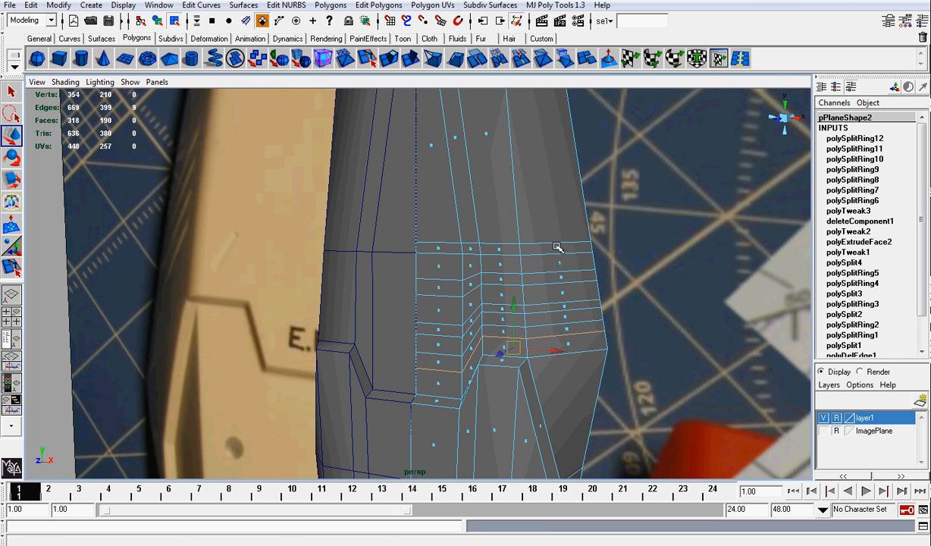
click(558, 247)
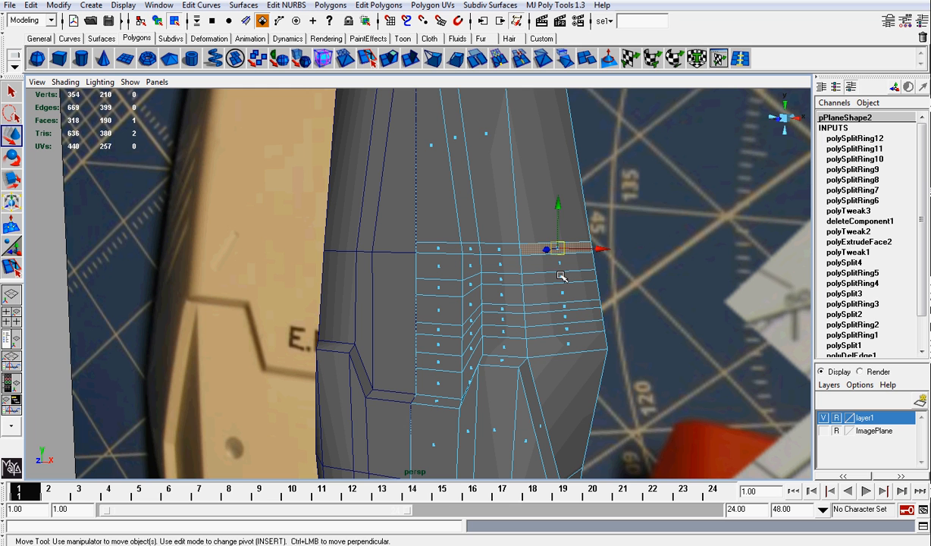
shift+click(560, 276)
shift+click(564, 306)
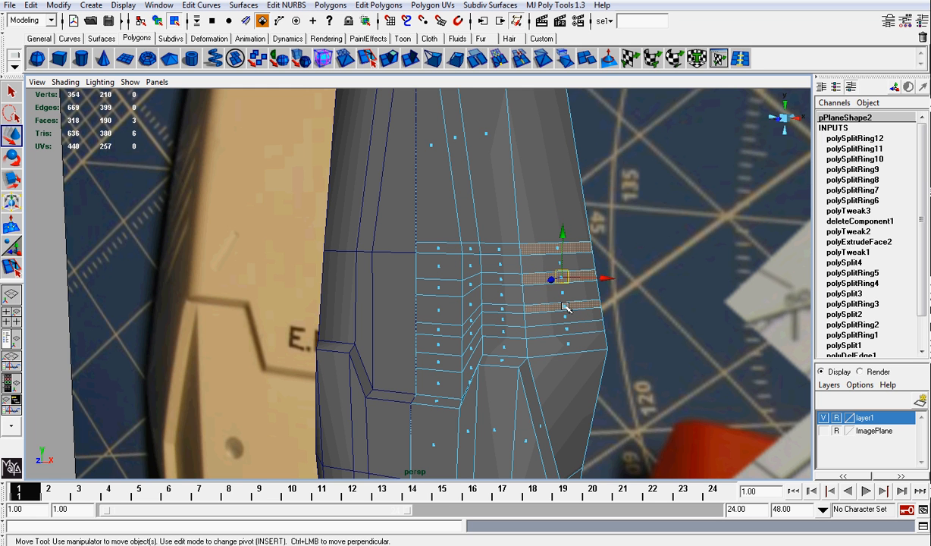
shift+click(565, 322)
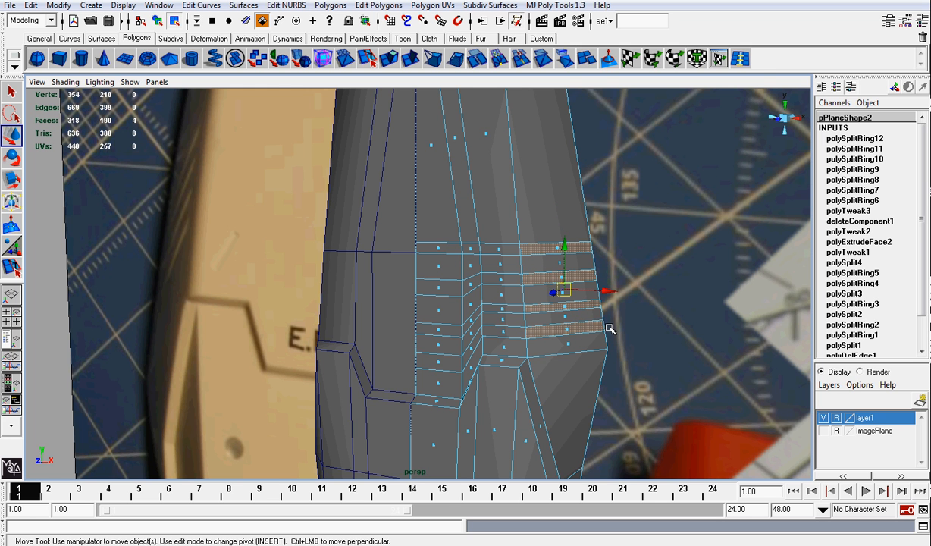
Try to extrude the four selected outer-column faces and push them inward as recessed slots.
scroll(604, 307, down, 3)
key(ctrl+e)
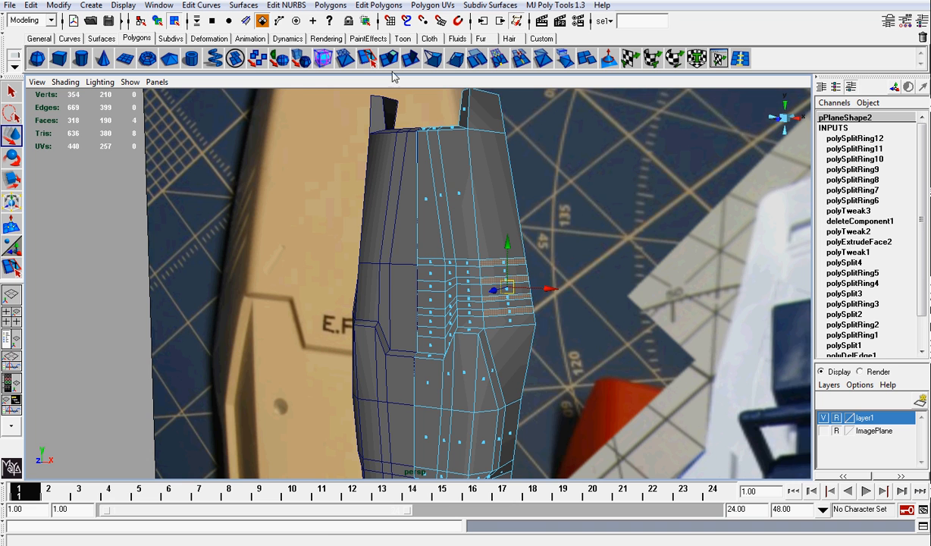
scroll(576, 263, up, 5)
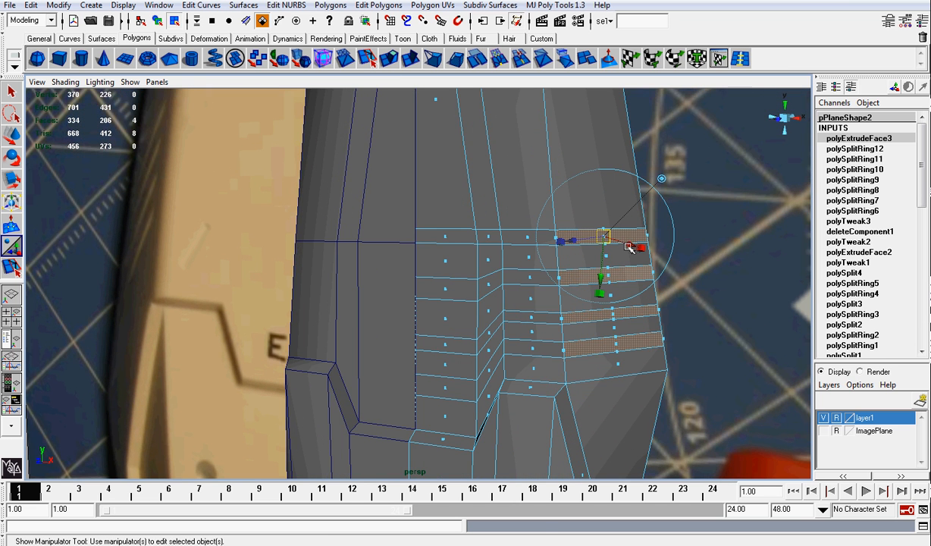
alt+drag(628, 247, 665, 259)
alt+middle_drag(728, 293, 594, 280)
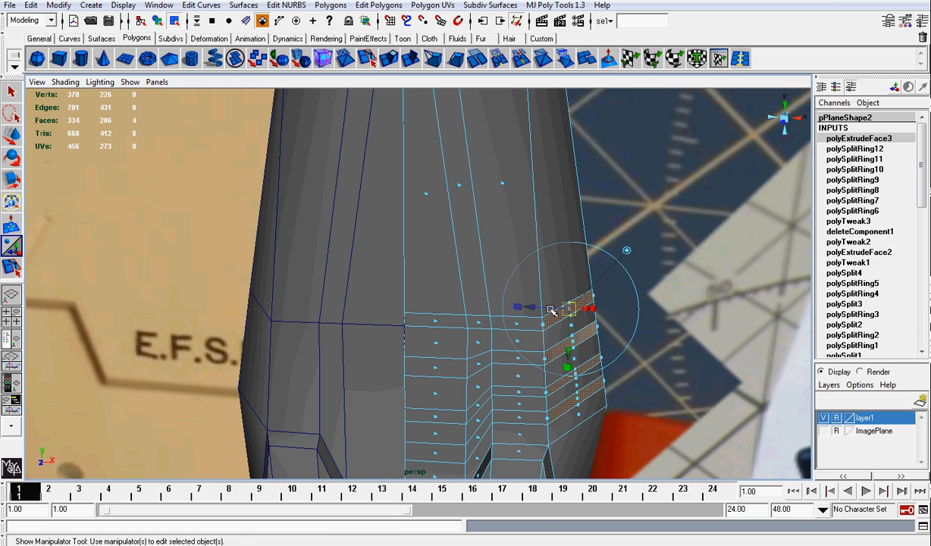
drag(551, 309, 460, 328)
key(e)
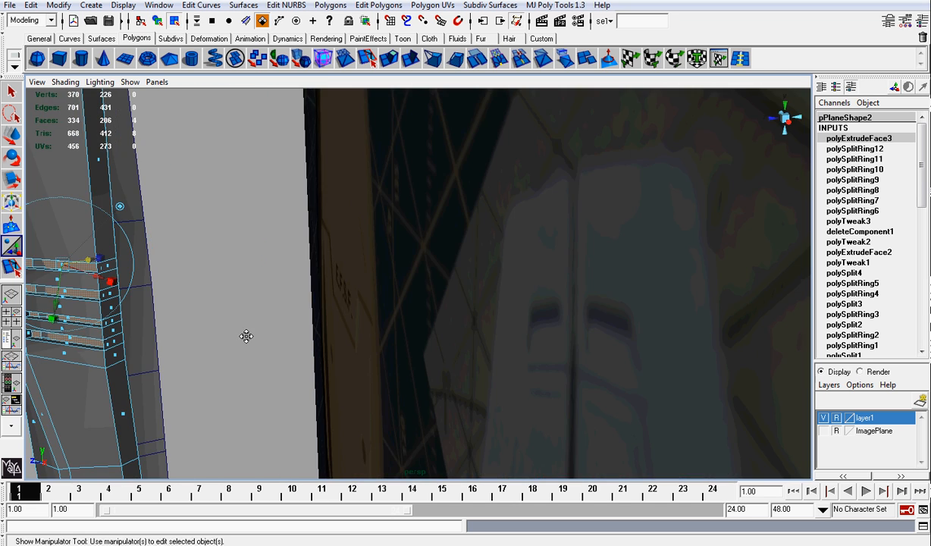
alt+middle_drag(247, 335, 471, 326)
alt+drag(397, 329, 524, 261)
scroll(436, 327, up, 4)
key(w)
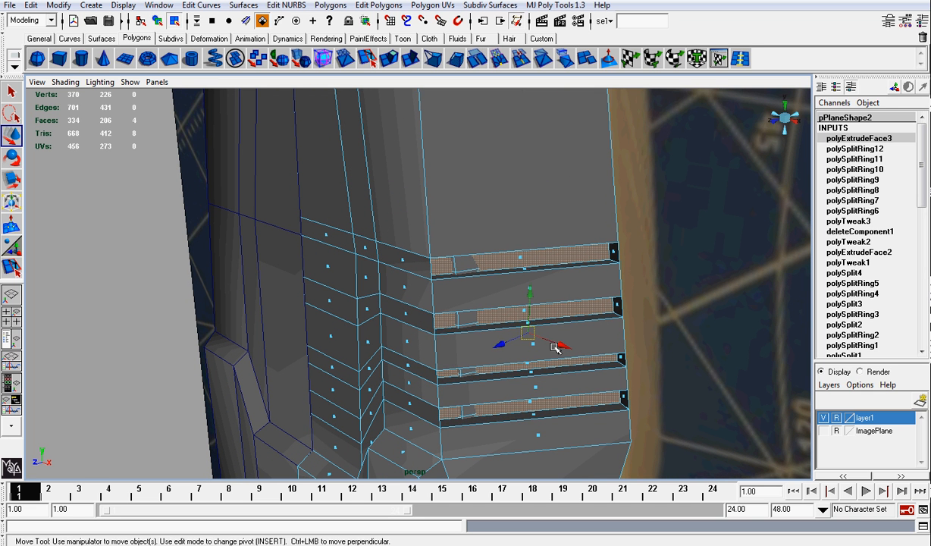
drag(560, 345, 449, 344)
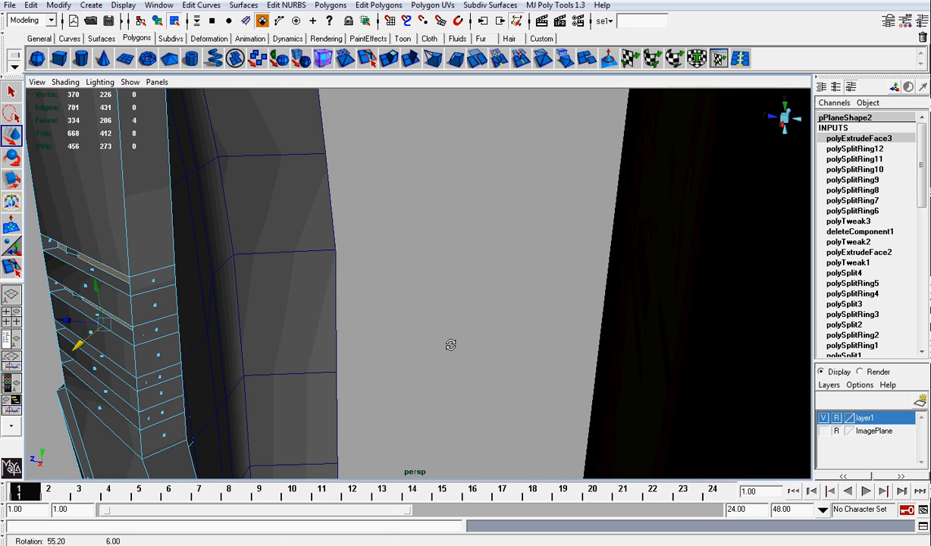
Undo the move and the extrusion of the four outer-column faces.
click(823, 418)
alt+drag(197, 262, 72, 265)
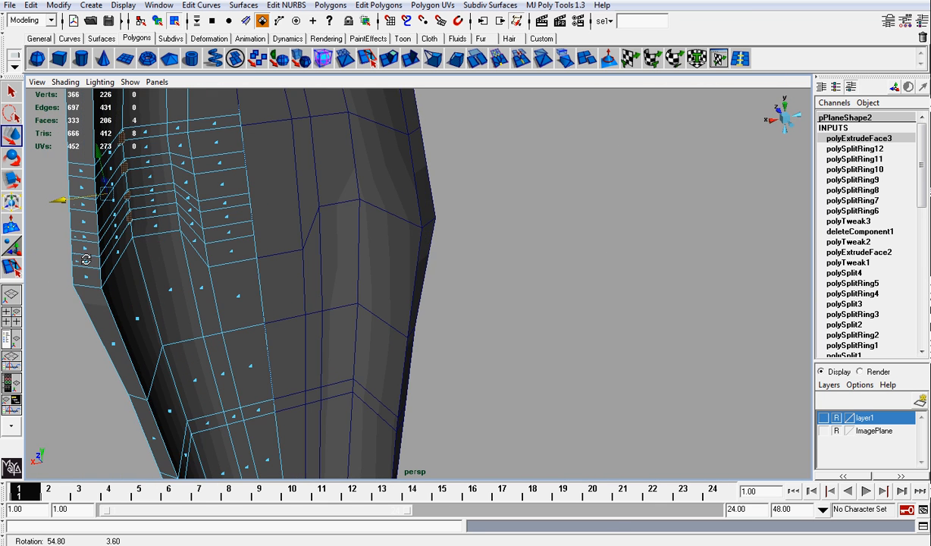
key(ctrl+z)
alt+drag(119, 242, 386, 216)
key(ctrl+z)
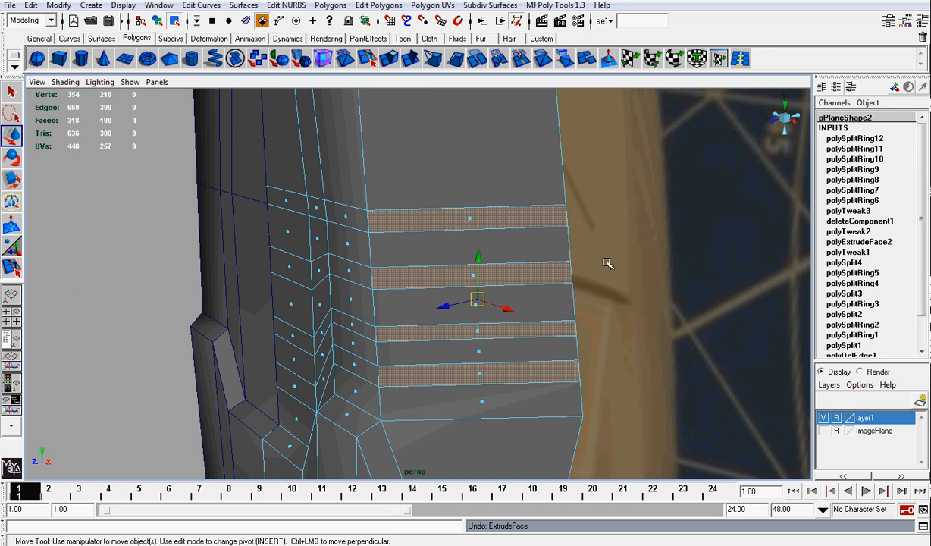
key(ctrl+z)
Hide layer1 and select the four alternating narrow faces in the outer column of the original half.
alt+drag(582, 252, 459, 289)
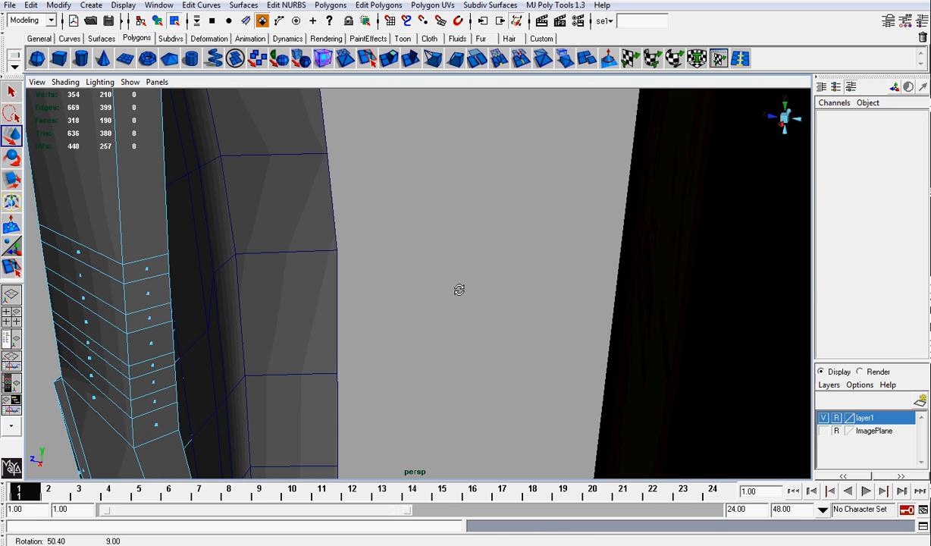
click(823, 418)
alt+drag(356, 244, 563, 245)
click(585, 213)
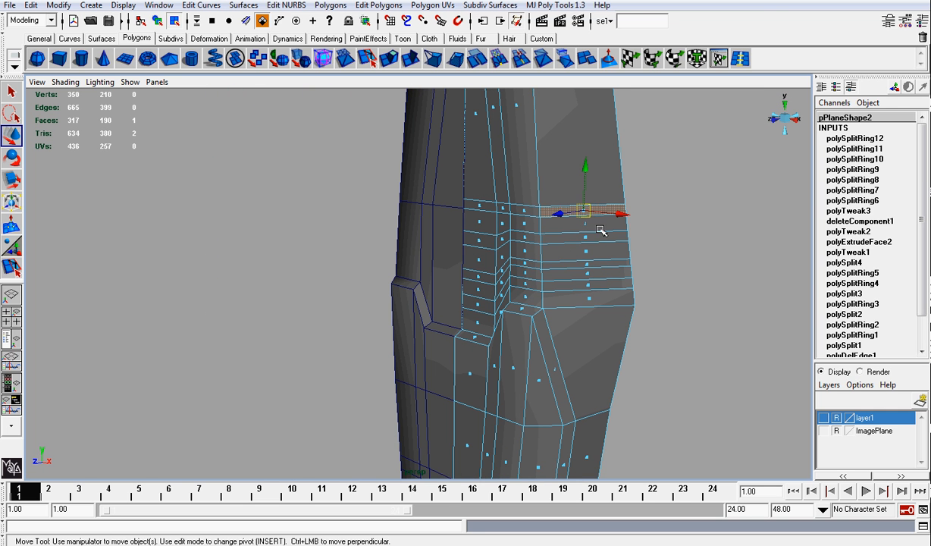
shift+click(589, 237)
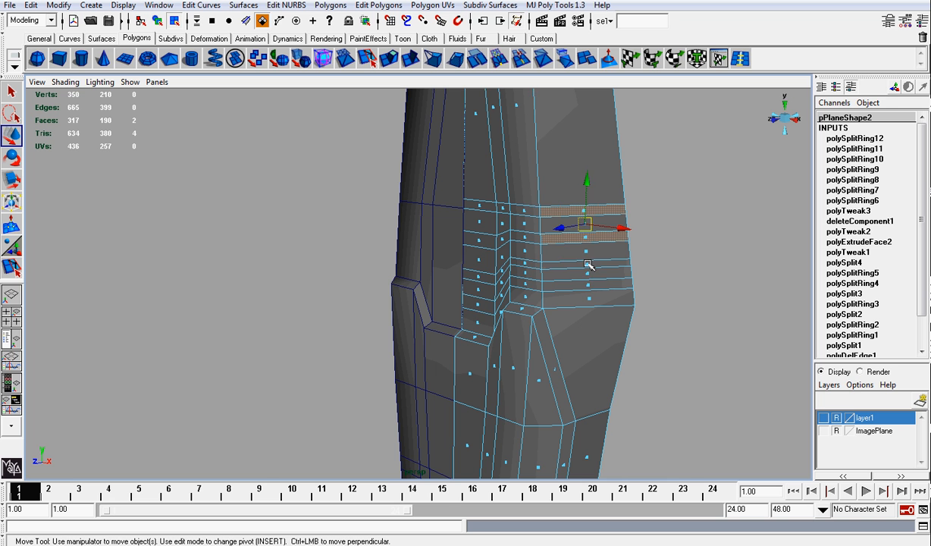
shift+click(589, 264)
shift+click(590, 285)
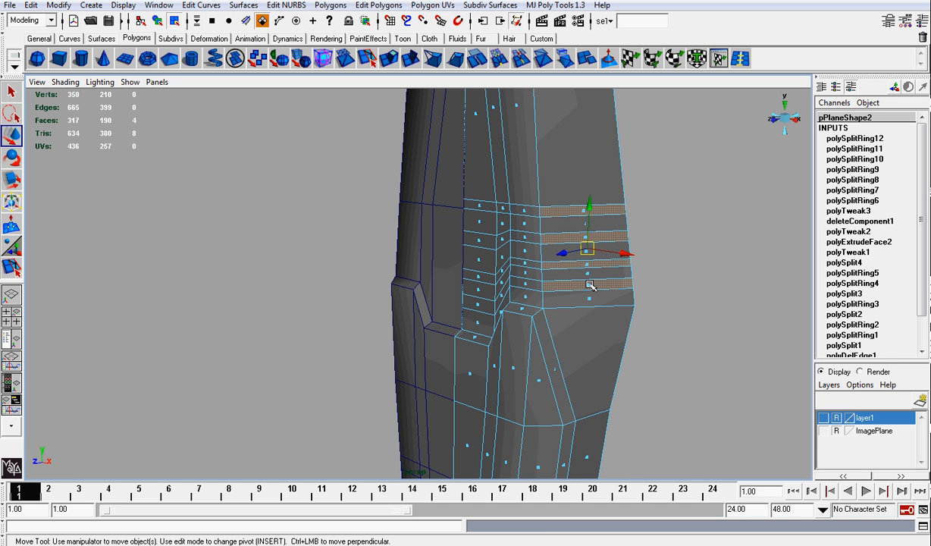
Extrude the four selected faces slightly inward to form recessed slots and return to object mode.
click(410, 58)
alt+drag(599, 296, 623, 277)
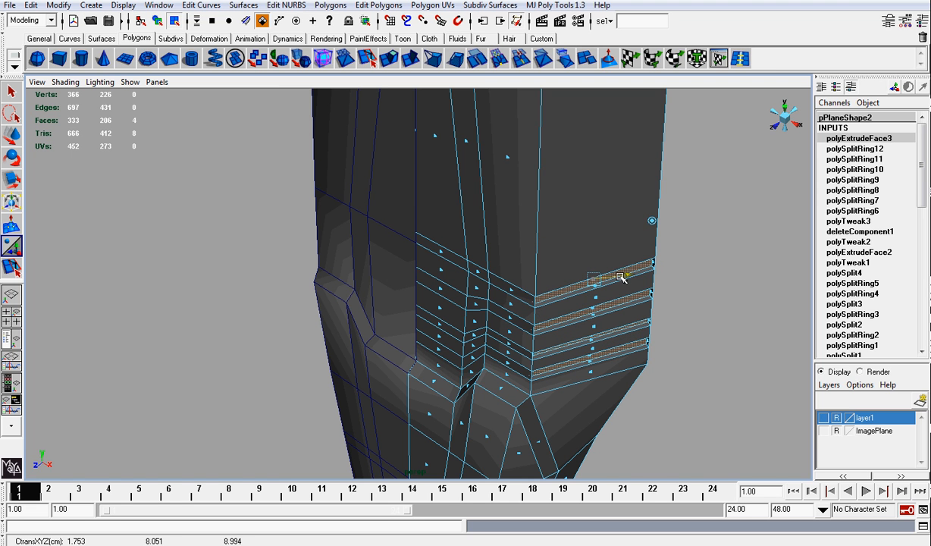
click(713, 314)
alt+drag(712, 314, 545, 235)
right_drag(544, 236, 673, 197)
alt+drag(595, 260, 527, 238)
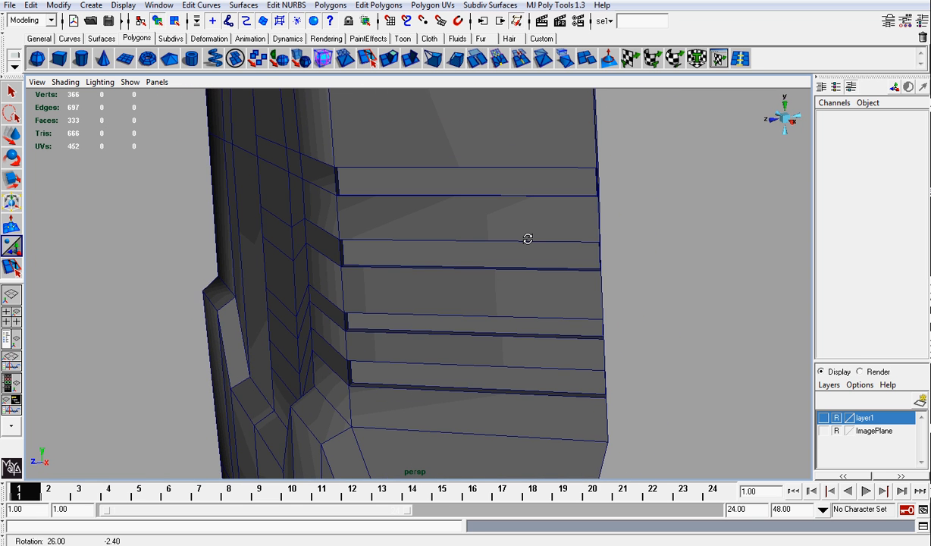
Narrow the top slot's recessed face by lowering its upper inner edge and raising its lower inner edge.
alt+drag(491, 190, 482, 154)
right_drag(482, 154, 479, 142)
scroll(482, 142, up, 5)
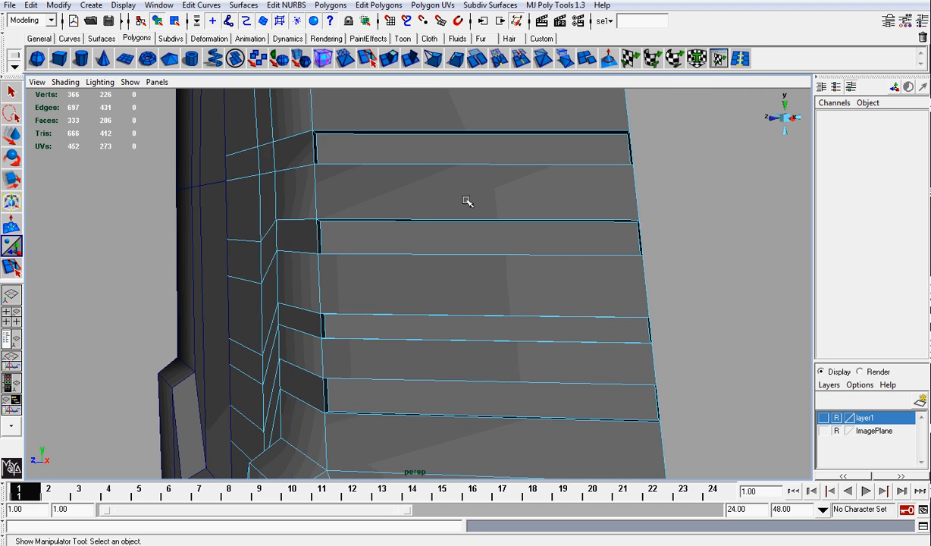
click(457, 141)
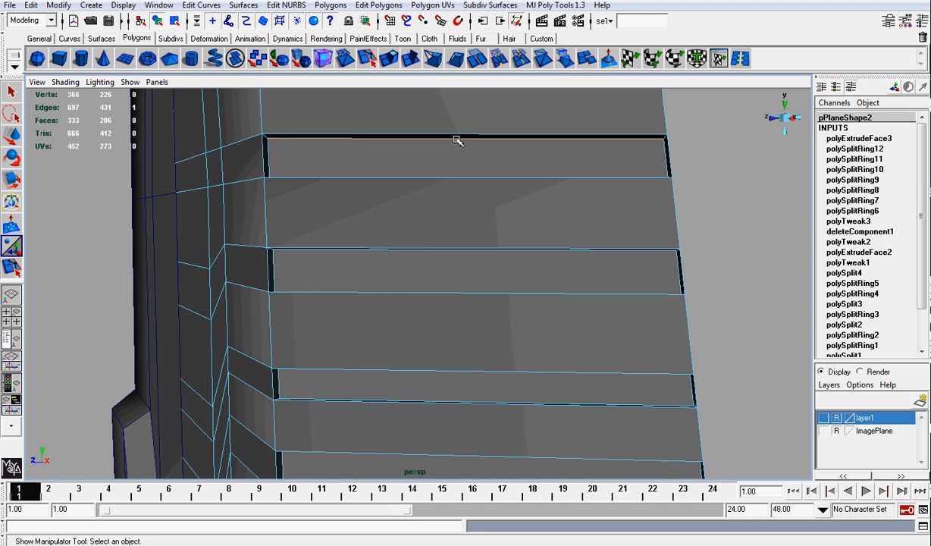
alt+drag(457, 141, 463, 156)
key(w)
alt+drag(394, 250, 377, 297)
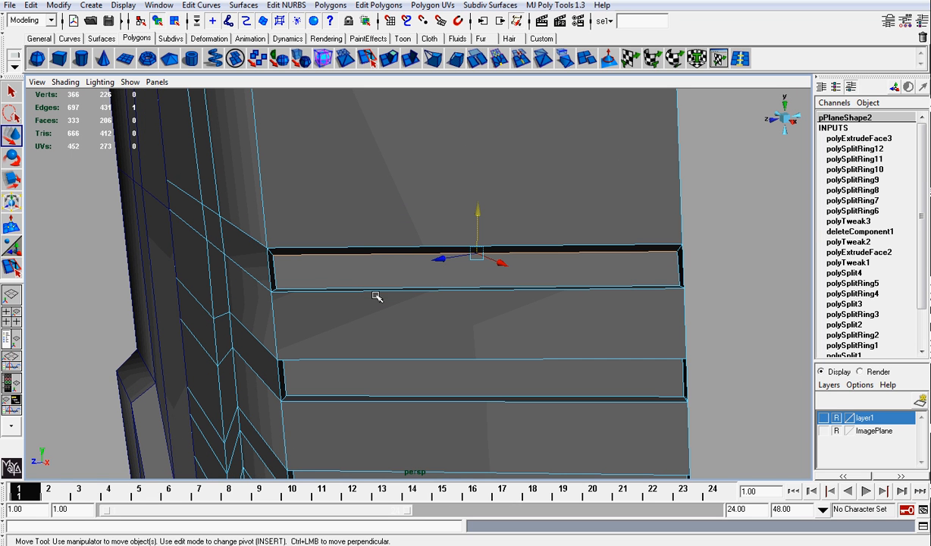
click(343, 291)
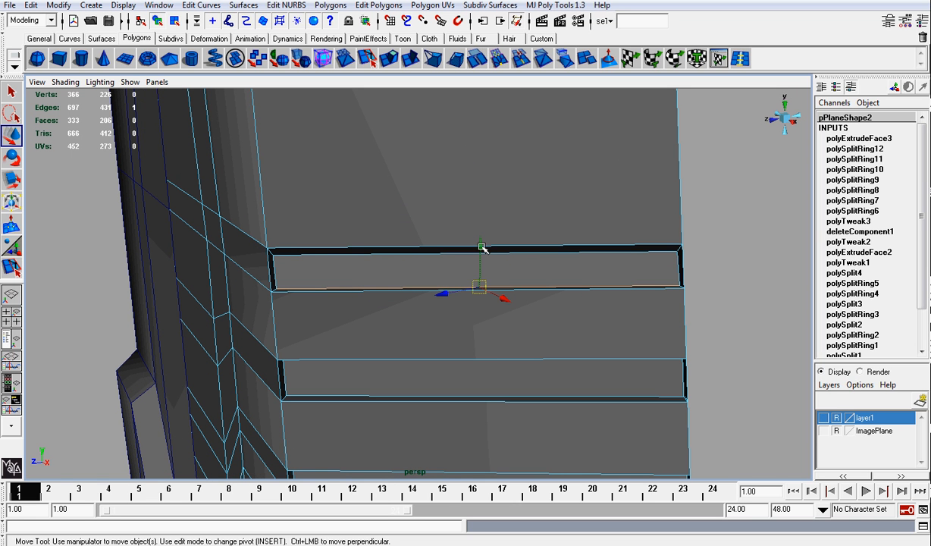
drag(482, 248, 482, 245)
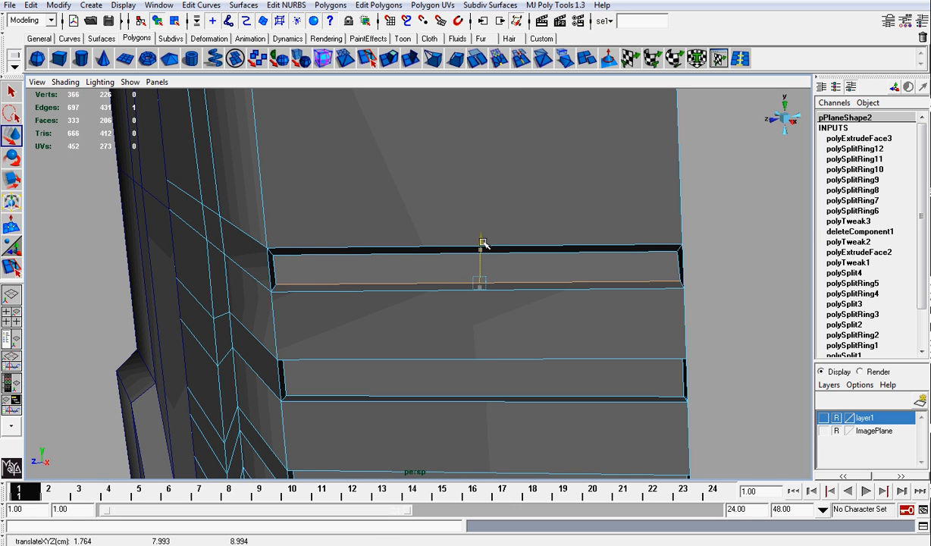
Try to shift the inner side edge of the top slot and undo the move.
click(277, 269)
drag(266, 272, 272, 273)
key(ctrl+z)
Scale the second slot's upper and lower inner edges closer together vertically.
alt+drag(547, 256, 426, 244)
click(441, 196)
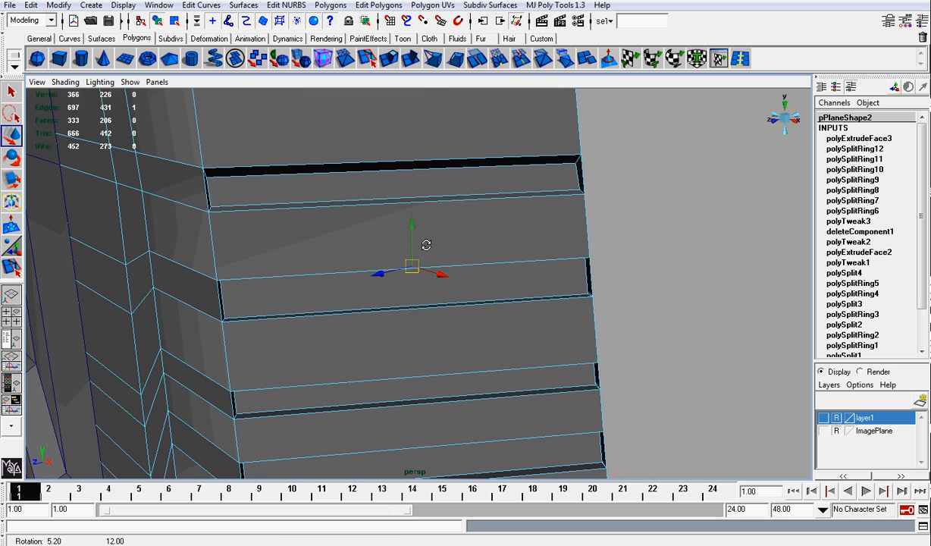
shift+click(413, 305)
key(r)
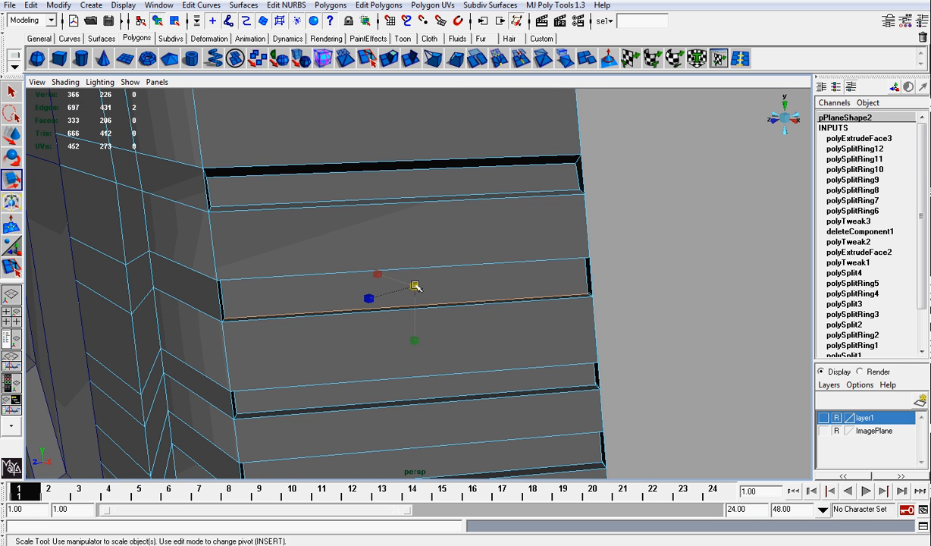
drag(419, 339, 416, 326)
alt+drag(416, 373, 412, 319)
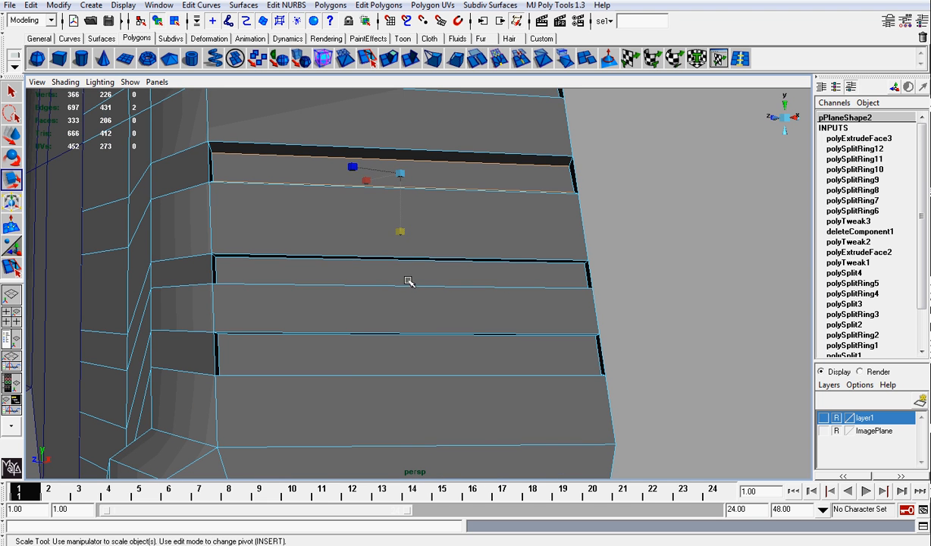
Scale the third slot's upper and lower inner edges closer together vertically and shift both slightly down.
click(401, 258)
click(403, 264)
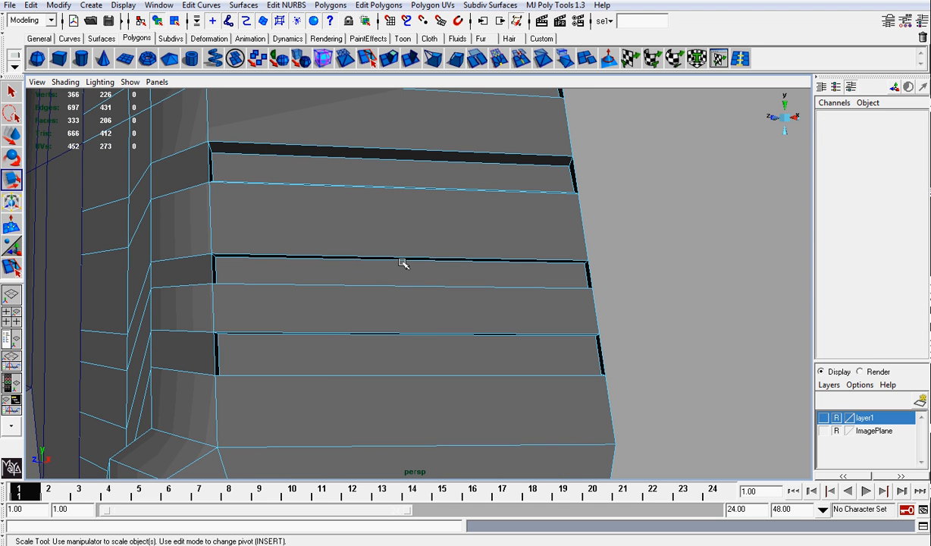
click(403, 261)
alt+drag(404, 262, 401, 390)
shift+click(407, 387)
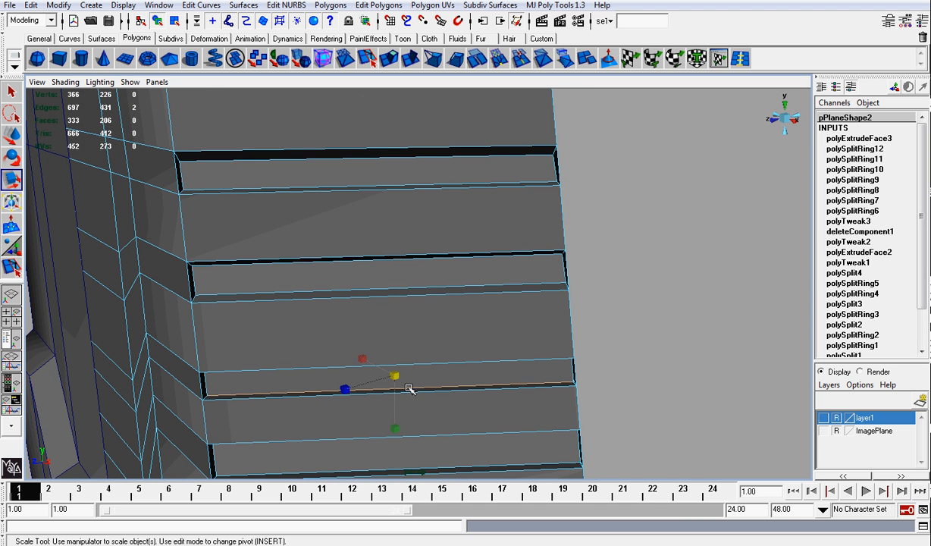
drag(401, 429, 430, 305)
key(w)
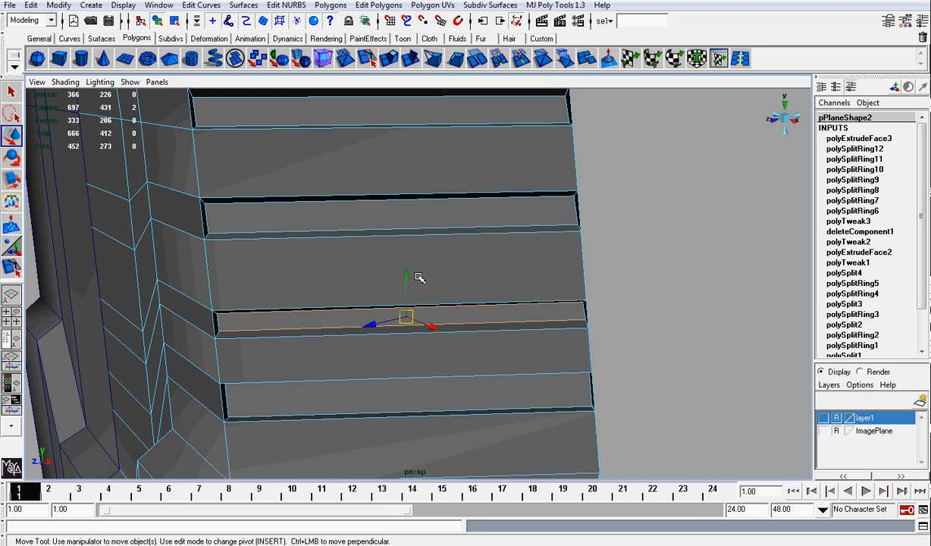
drag(407, 273, 405, 276)
Lower the fourth slot's upper inner edge, raise its lower inner edge, and return to object mode.
alt+drag(395, 353, 399, 326)
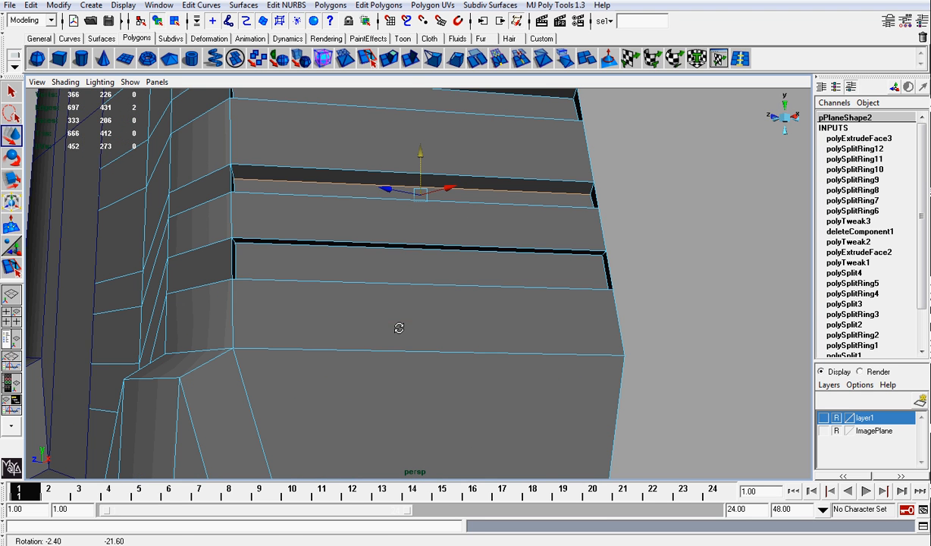
click(402, 246)
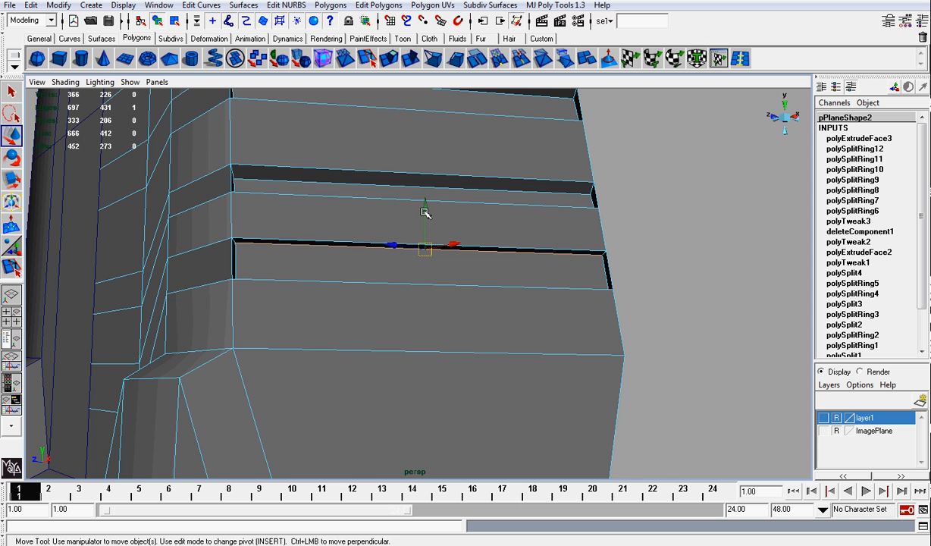
drag(425, 213, 409, 330)
click(448, 374)
right_drag(468, 246, 511, 231)
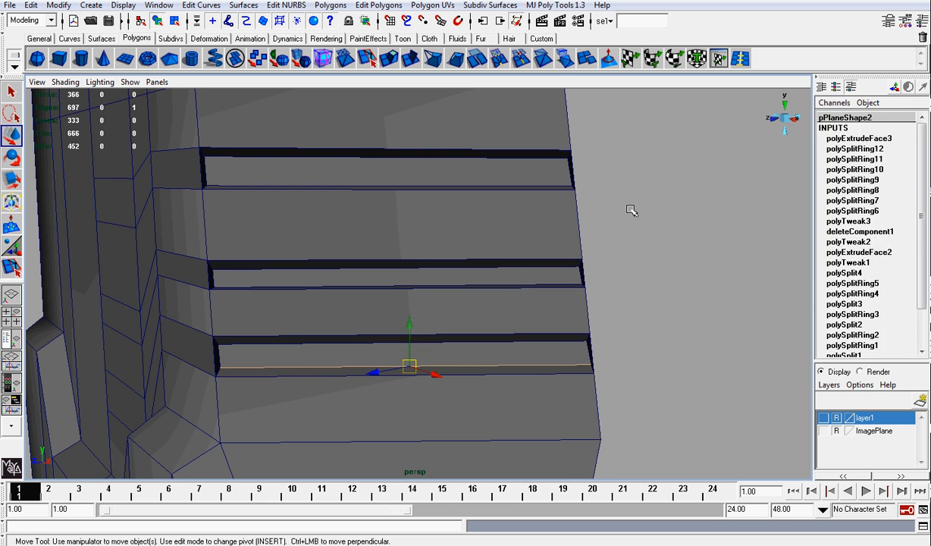
click(628, 209)
scroll(627, 210, down, 5)
alt+drag(450, 279, 457, 278)
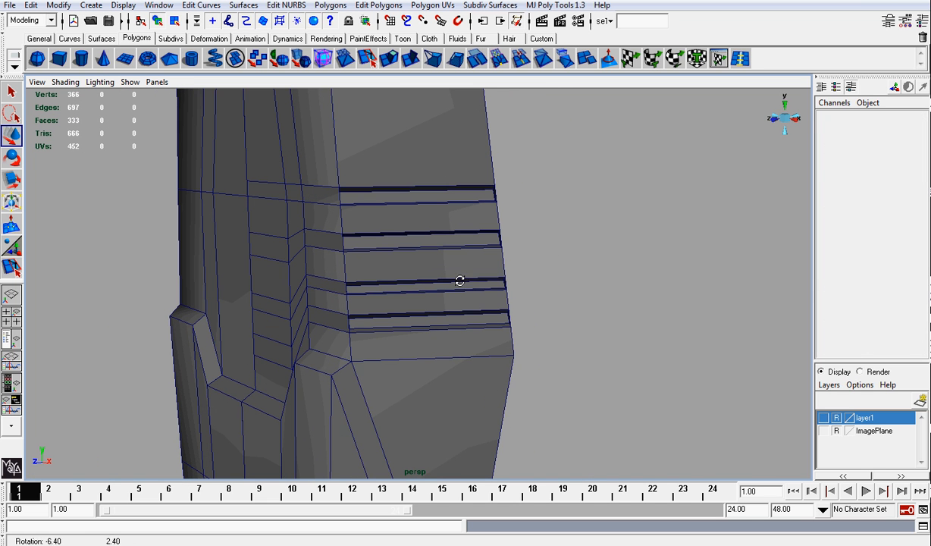
Move the vertices along the third slot's upper rim slightly up to widen the slot opening.
right_drag(460, 281, 409, 277)
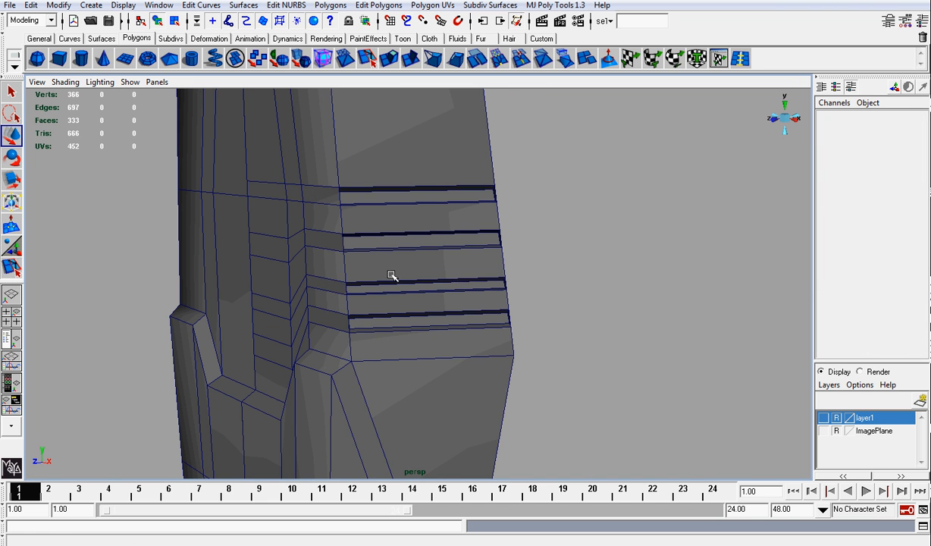
drag(332, 267, 509, 284)
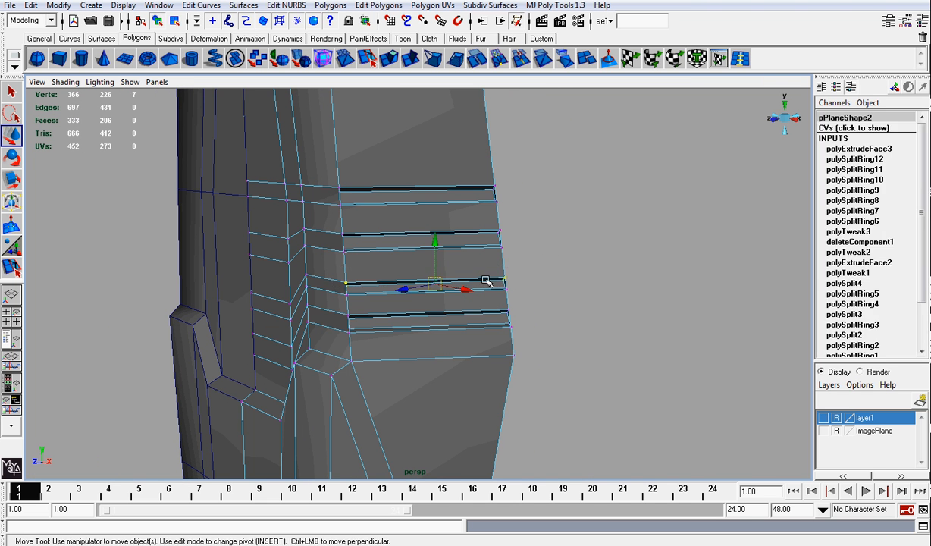
drag(437, 249, 437, 245)
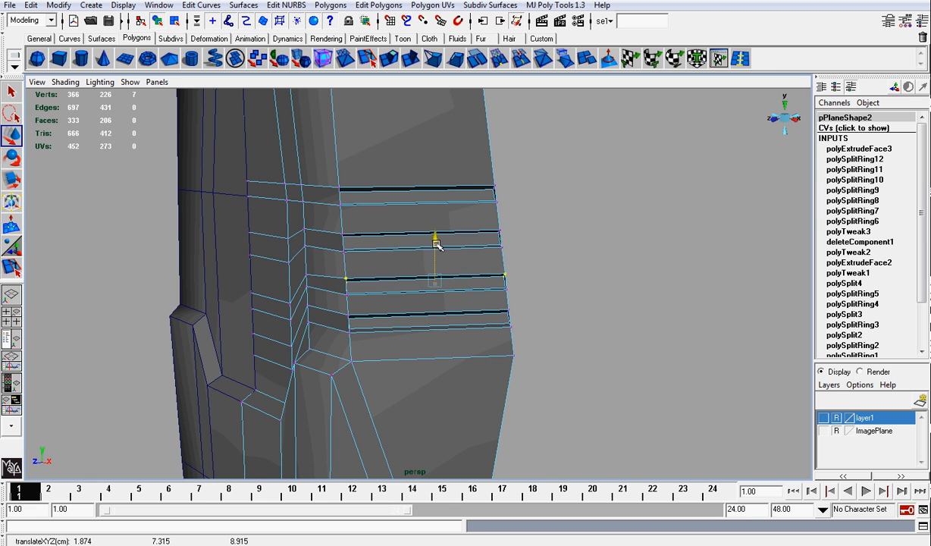
click(530, 276)
Move the inner corner vertices at the third slot's outer end inward to bevel that end of the recess.
alt+drag(530, 277, 465, 276)
scroll(486, 291, up, 2)
scroll(448, 271, up, 2)
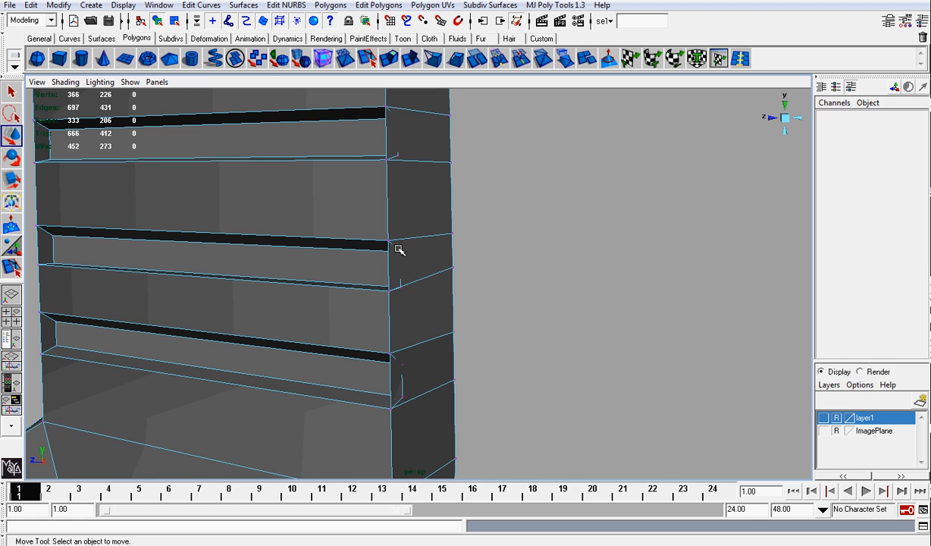
drag(397, 249, 419, 295)
alt+drag(418, 295, 509, 301)
click(513, 300)
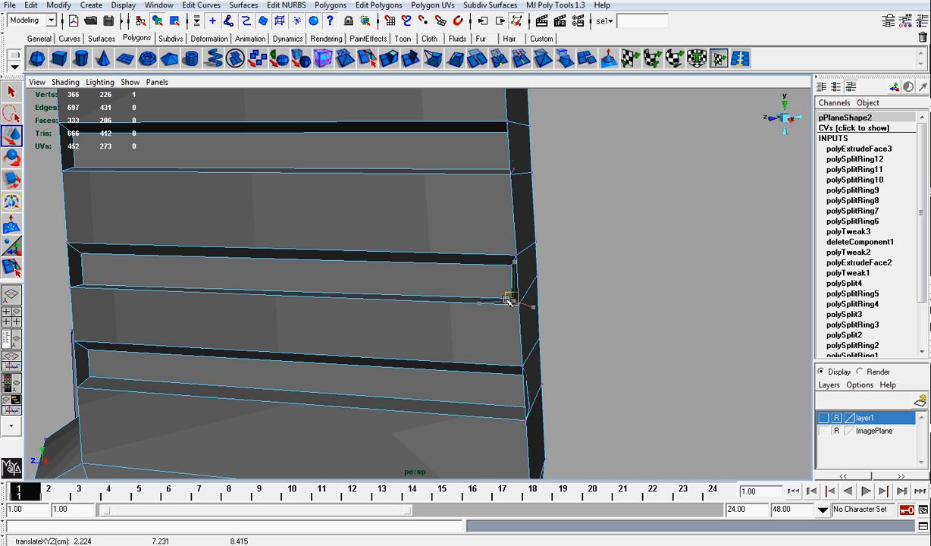
Shift the fourth slot's two inner vertices at its outer end inward and fine-tune the lower one.
alt+middle_drag(524, 354, 484, 306)
scroll(487, 304, up, 4)
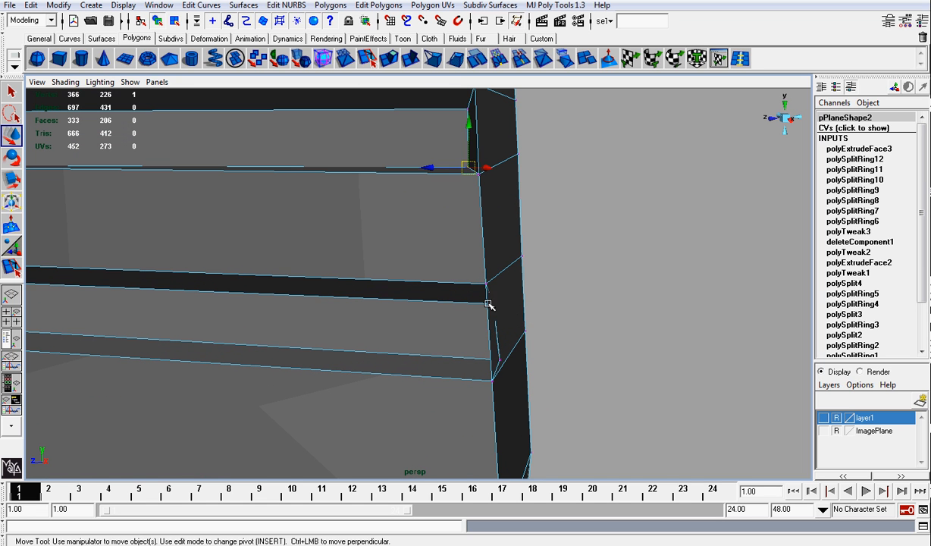
click(494, 303)
shift+click(501, 358)
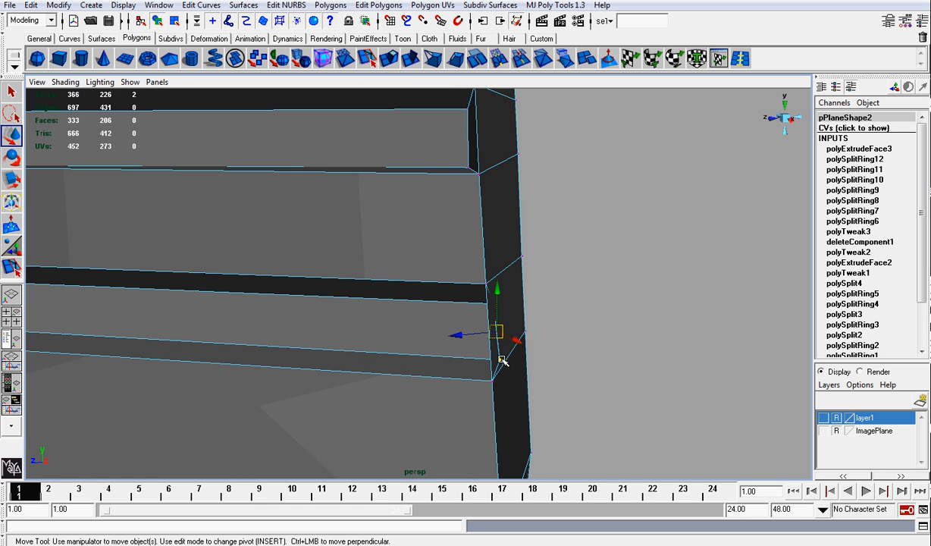
mouse_move(468, 339)
mouse_down()
mouse_move(447, 333)
mouse_move(467, 333)
mouse_up()
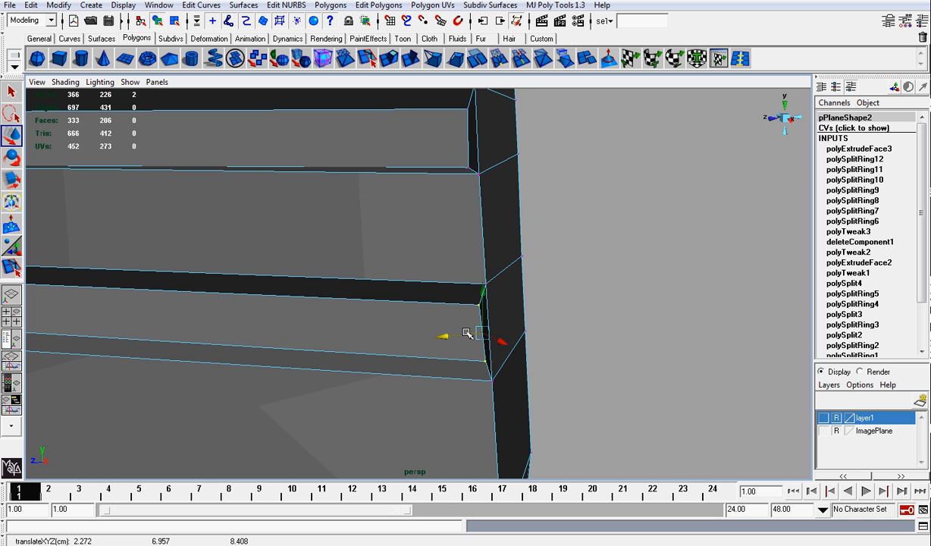
click(481, 359)
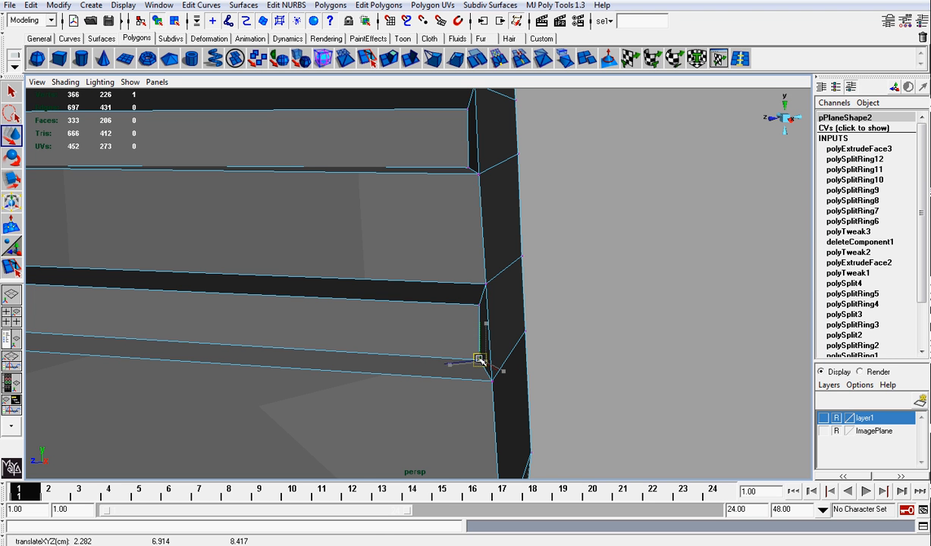
click(581, 294)
Move the inner vertices at the outer ends of the upper two slots inward to match the lower slots.
alt+drag(582, 294, 379, 298)
drag(394, 213, 410, 259)
alt+drag(411, 259, 465, 258)
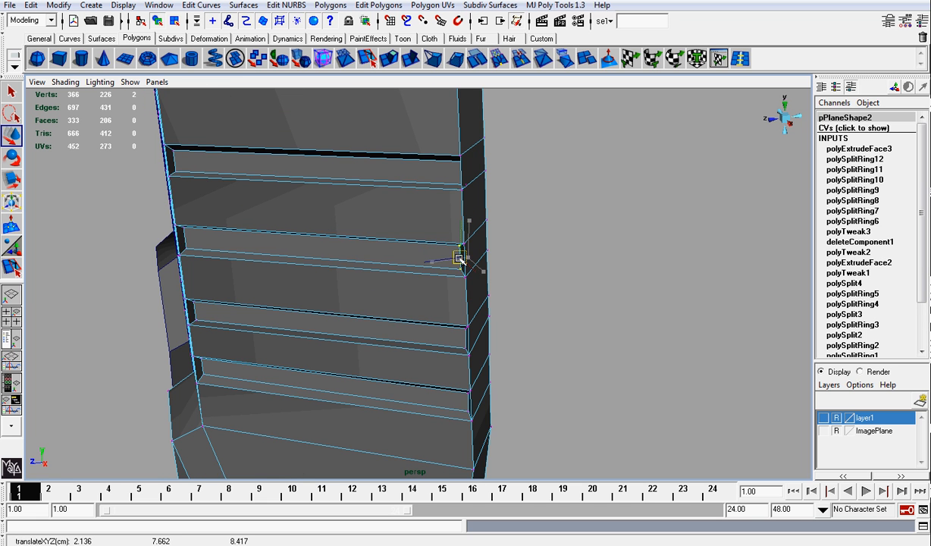
click(513, 201)
alt+drag(477, 166, 410, 188)
click(536, 235)
mouse_move(536, 235)
alt+mouse_down()
mouse_move(514, 244)
mouse_move(530, 232)
alt+mouse_up()
click(535, 236)
click(550, 216)
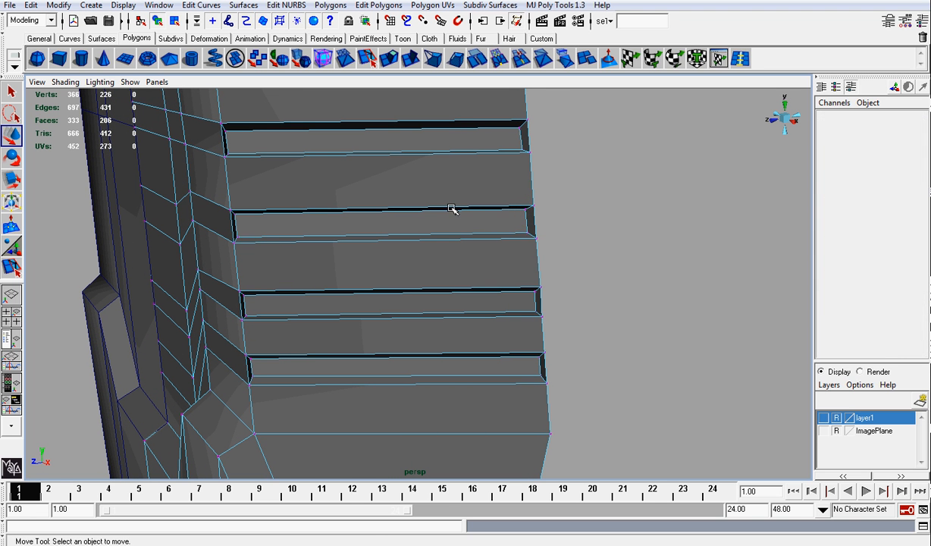
Shift the inner vertices at the opposite ends of the first and second slots inward, toward the slots' middles.
alt+drag(347, 209, 301, 202)
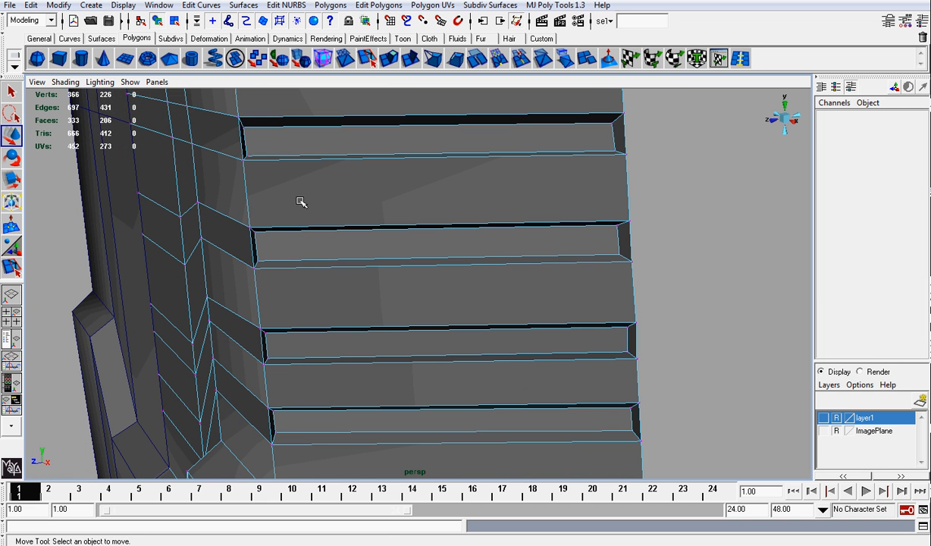
drag(240, 125, 255, 137)
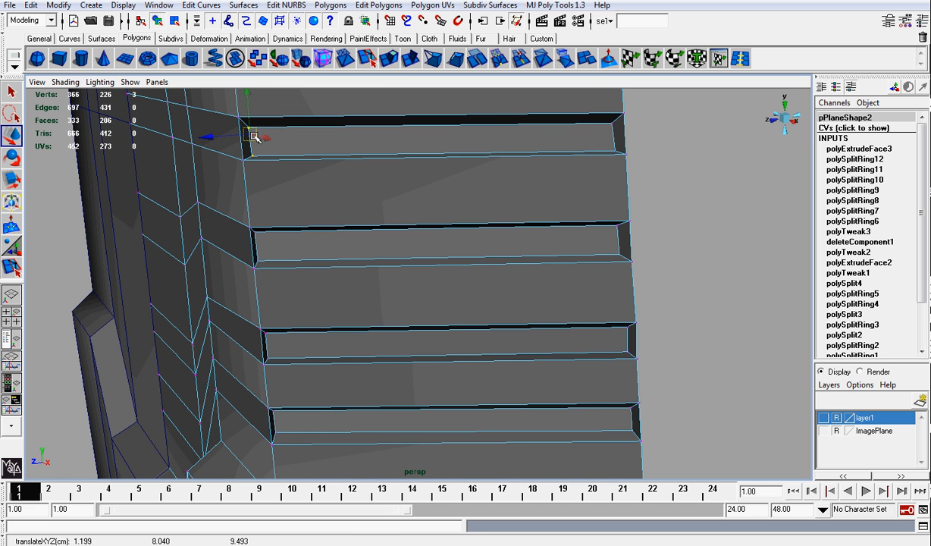
drag(244, 220, 260, 246)
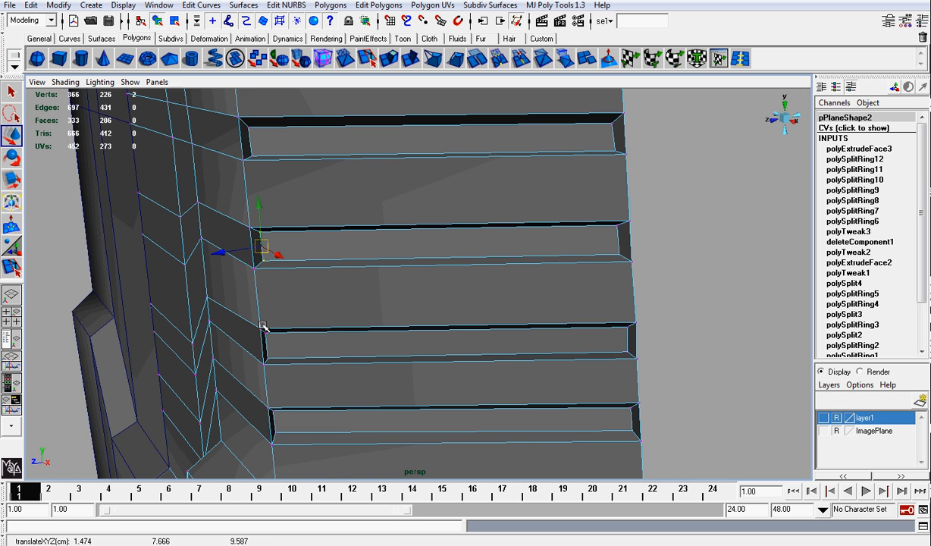
Inset the inner vertices at the same ends of the third and fourth slots toward the slots' middles.
drag(262, 326, 268, 345)
key(ctrl+z)
click(269, 357)
alt+drag(272, 400, 287, 384)
alt+middle_drag(319, 367, 342, 308)
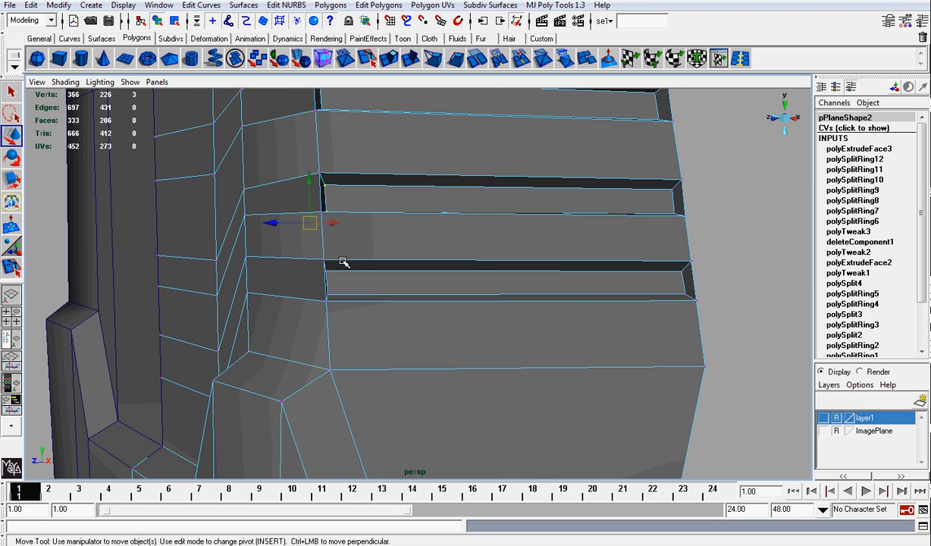
alt+drag(341, 276, 278, 296)
alt+drag(483, 198, 542, 201)
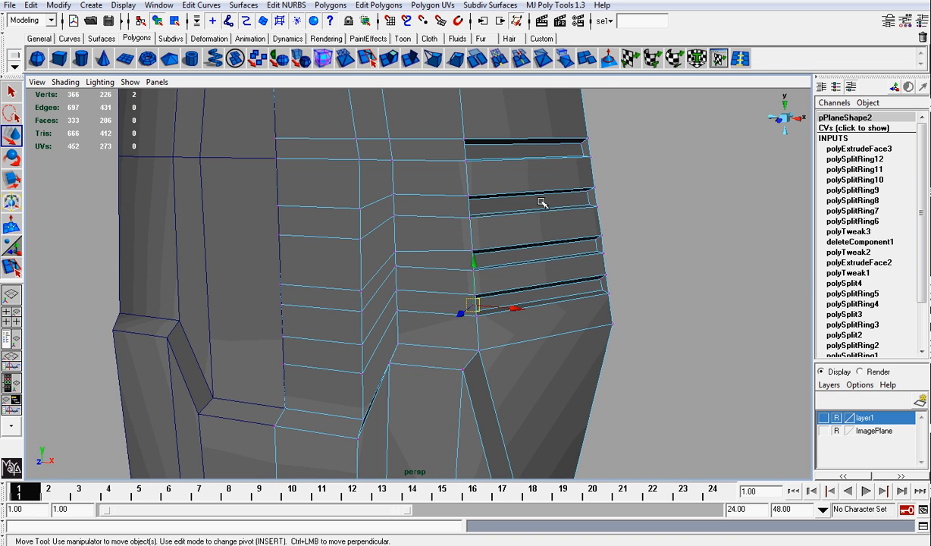
Return to object mode and delete the old mirrored half of the shield.
right_drag(499, 182, 552, 166)
mouse_move(479, 195)
alt+mouse_down()
mouse_move(356, 203)
mouse_move(486, 203)
alt+mouse_up()
alt+right_drag(486, 203, 470, 206)
alt+drag(470, 206, 422, 233)
key(w)
click(340, 240)
key(Delete)
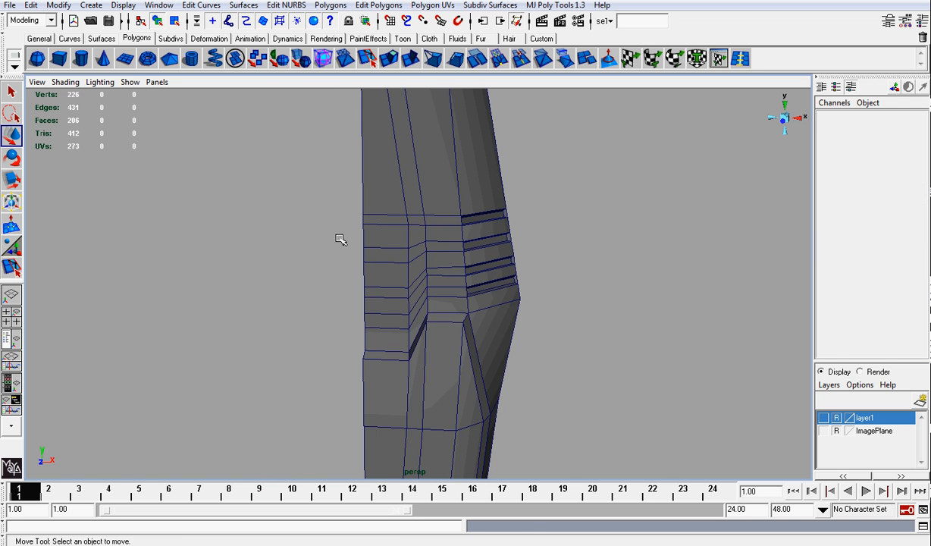
Duplicate the detailed shield half and mirror the copy by setting its Scale X to -1.
click(432, 244)
key(ctrl+d)
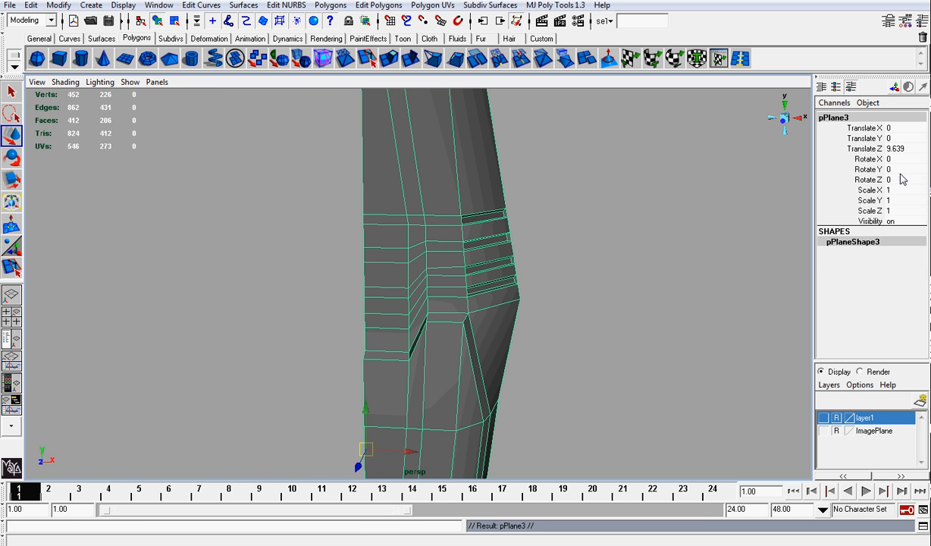
click(889, 191)
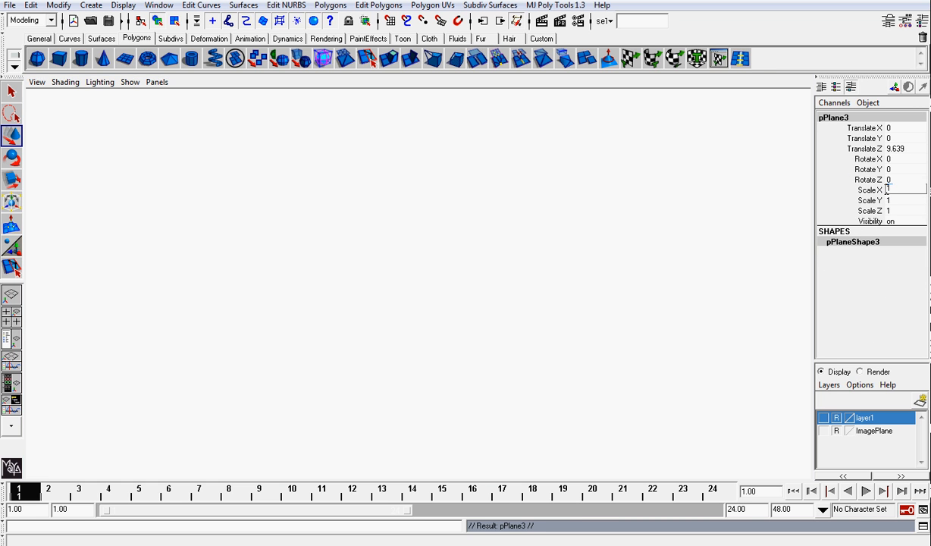
key(Return)
alt+right_drag(678, 199, 580, 291)
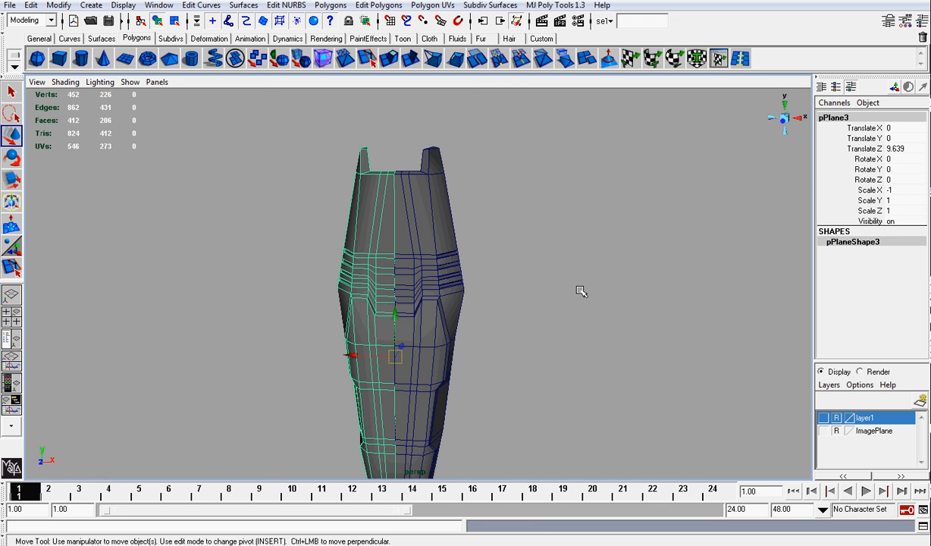
click(579, 292)
alt+middle_drag(547, 317, 557, 256)
mouse_move(555, 257)
alt+mouse_down()
mouse_move(480, 263)
mouse_move(538, 264)
mouse_move(577, 315)
mouse_move(576, 328)
mouse_move(563, 264)
mouse_move(507, 241)
mouse_move(615, 256)
mouse_move(712, 253)
mouse_move(524, 264)
mouse_move(554, 255)
alt+mouse_up()
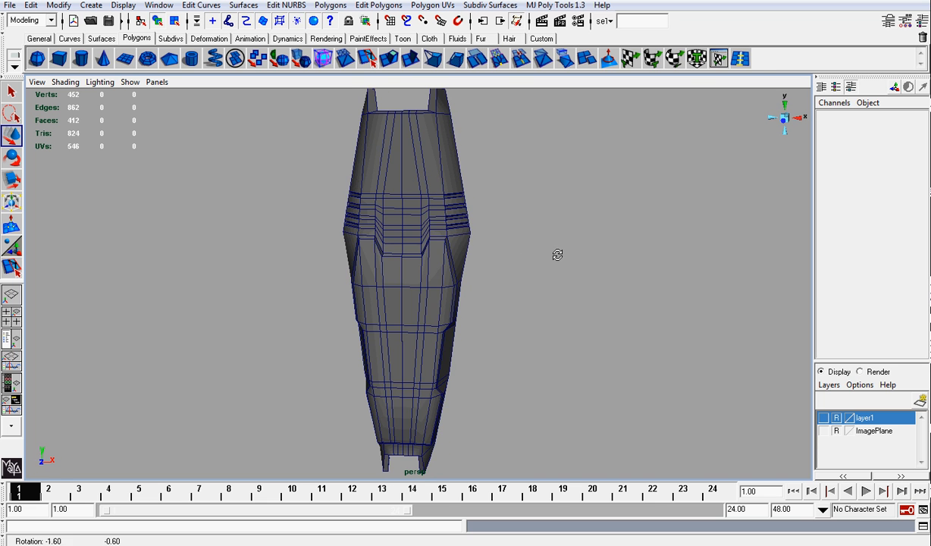
Show the ImagePlane layer to compare the full shield with the reference drawing.
click(823, 431)
alt+right_drag(718, 330, 681, 302)
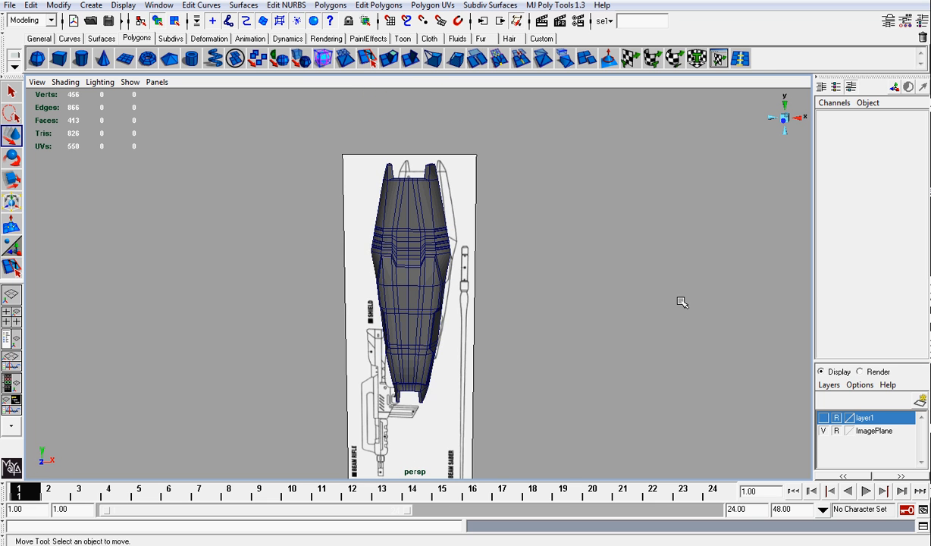
alt+middle_drag(536, 369, 550, 270)
scroll(550, 271, up, 3)
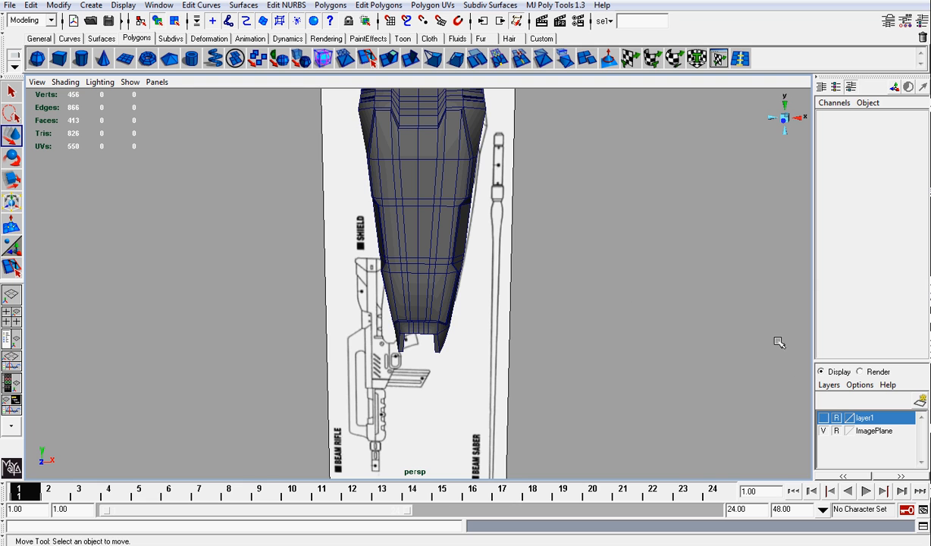
click(823, 431)
click(823, 431)
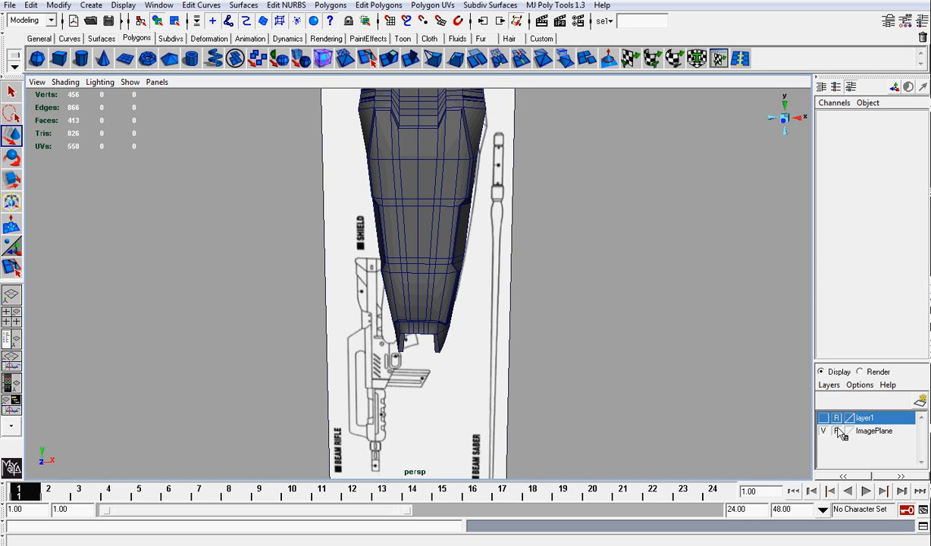
Make the ImagePlane layer's reference image selectable and set the image's Rotate Z to 0.
click(474, 357)
double_click(891, 179)
text(0)
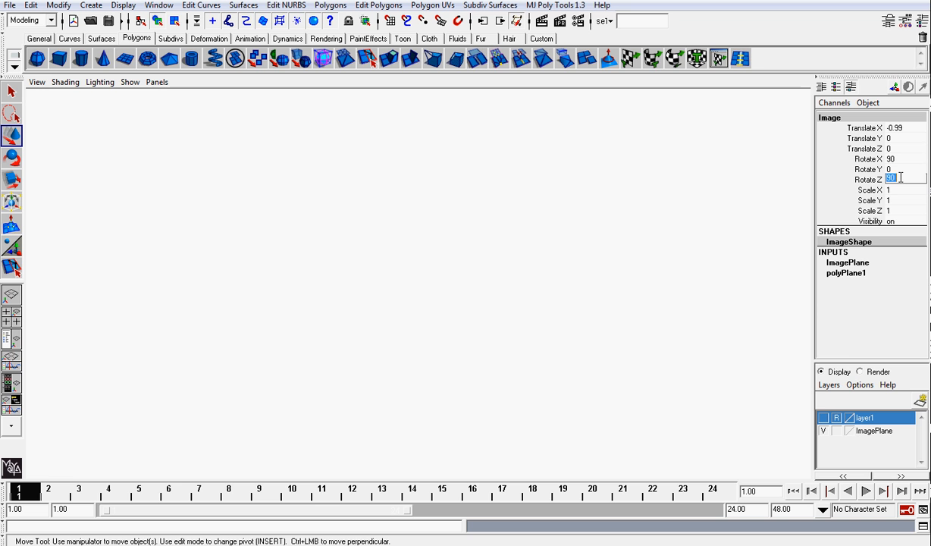
key(Return)
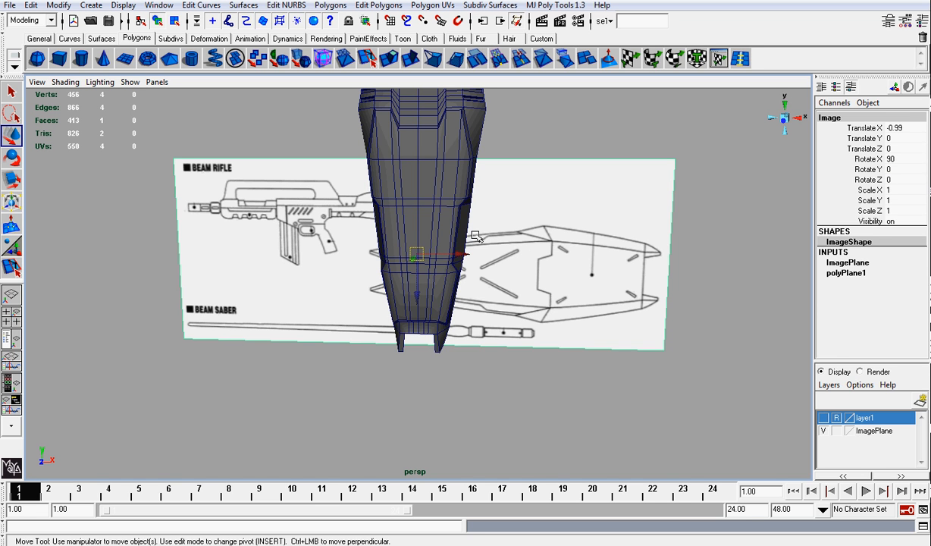
Hide both halves of the shield while keeping the reference image plane displayed.
right_drag(448, 180, 489, 161)
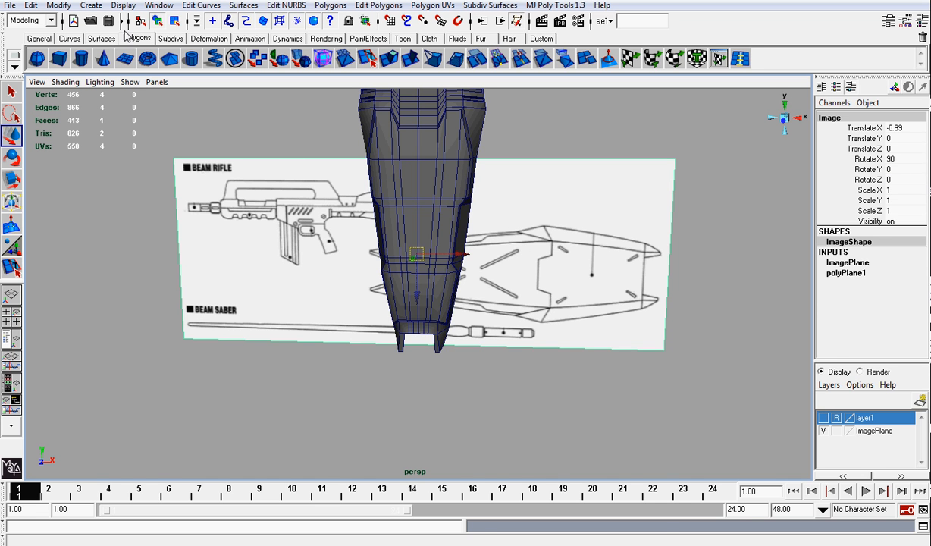
key(q)
drag(345, 95, 543, 189)
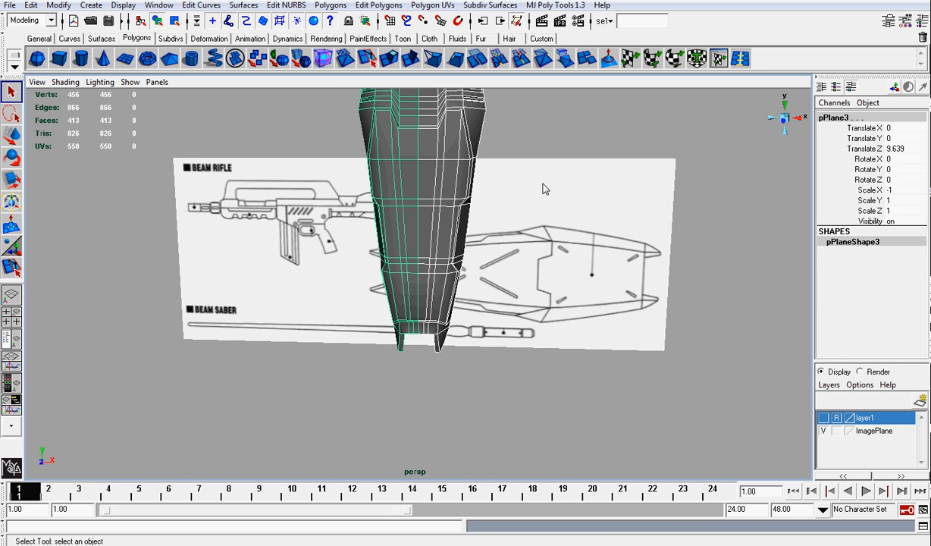
key(Delete)
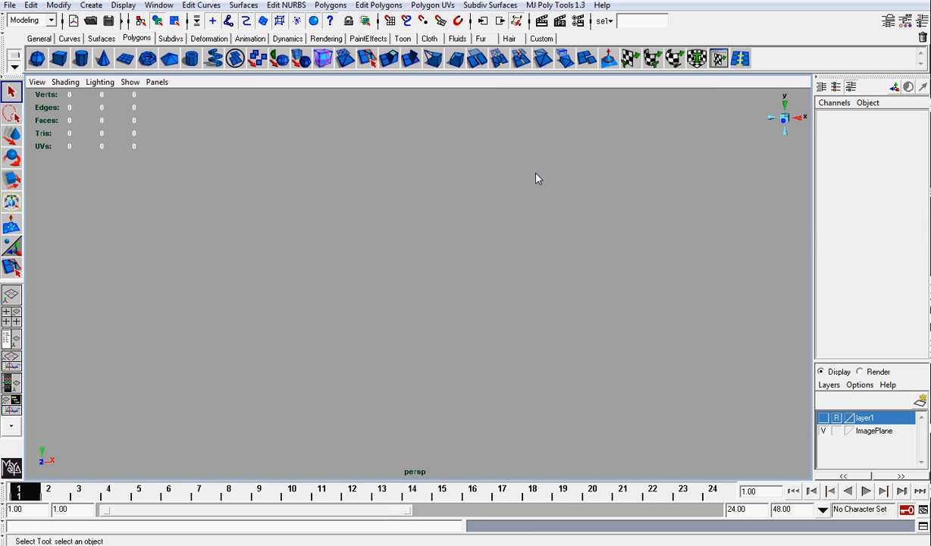
key(ctrl+z)
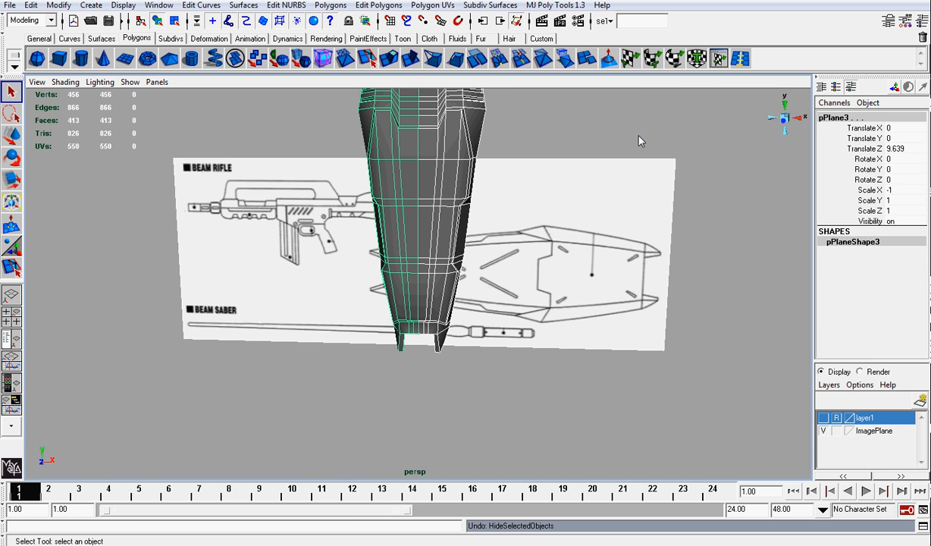
shift+drag(639, 141, 691, 224)
key(ctrl+h)
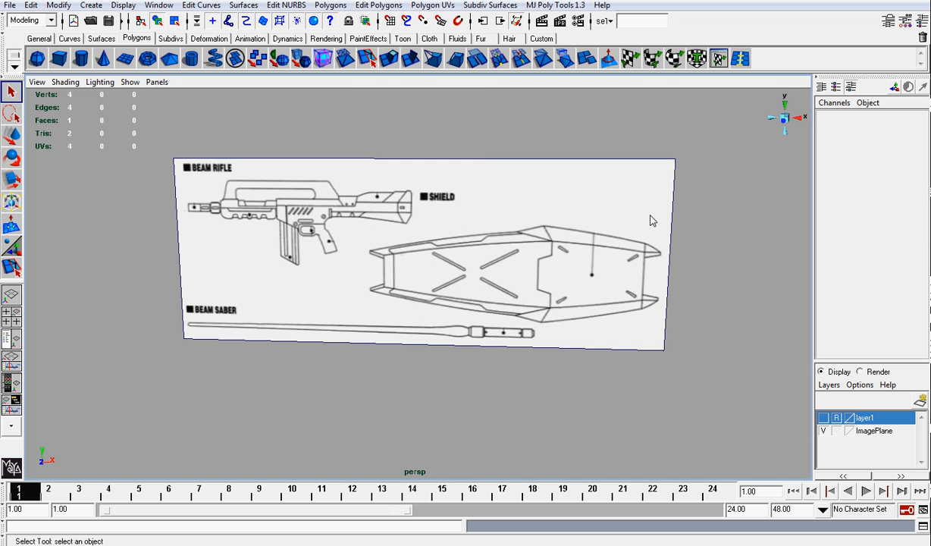